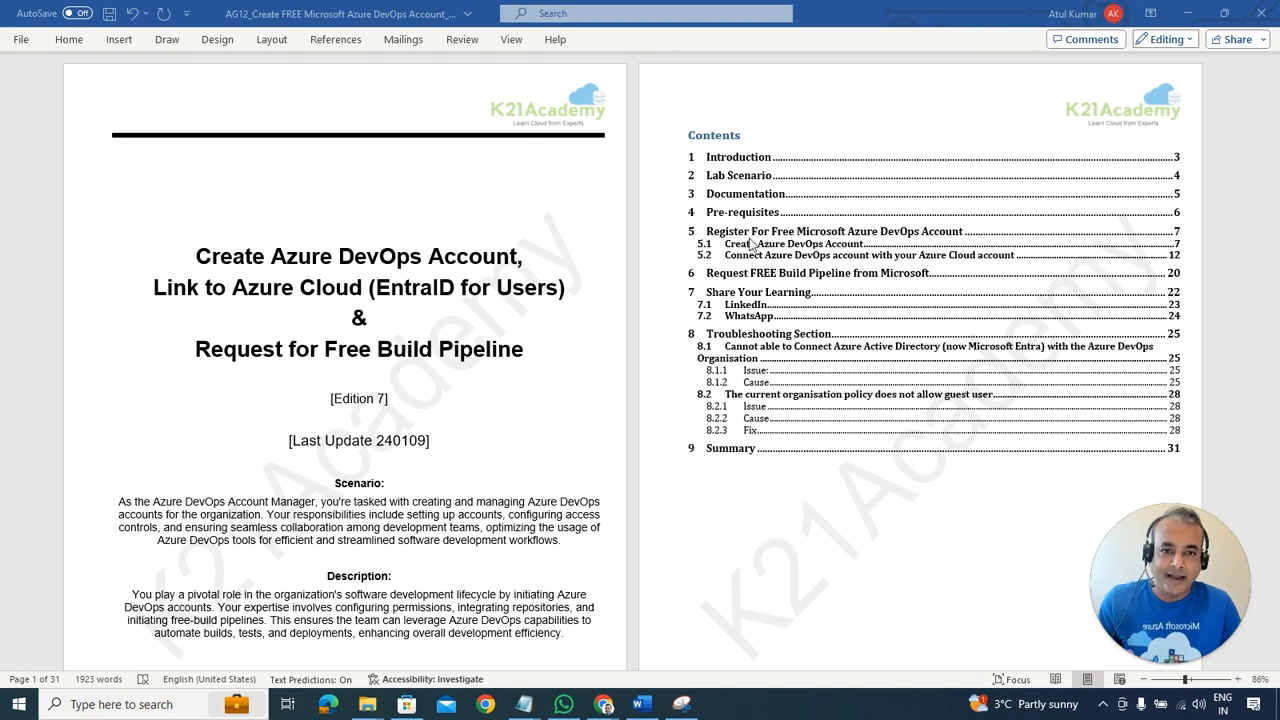
Step: Scroll past Introduction and Lab Scenario to section 3 Documentation and section 4 Pre-requisites
scroll(759, 401, down, 1)
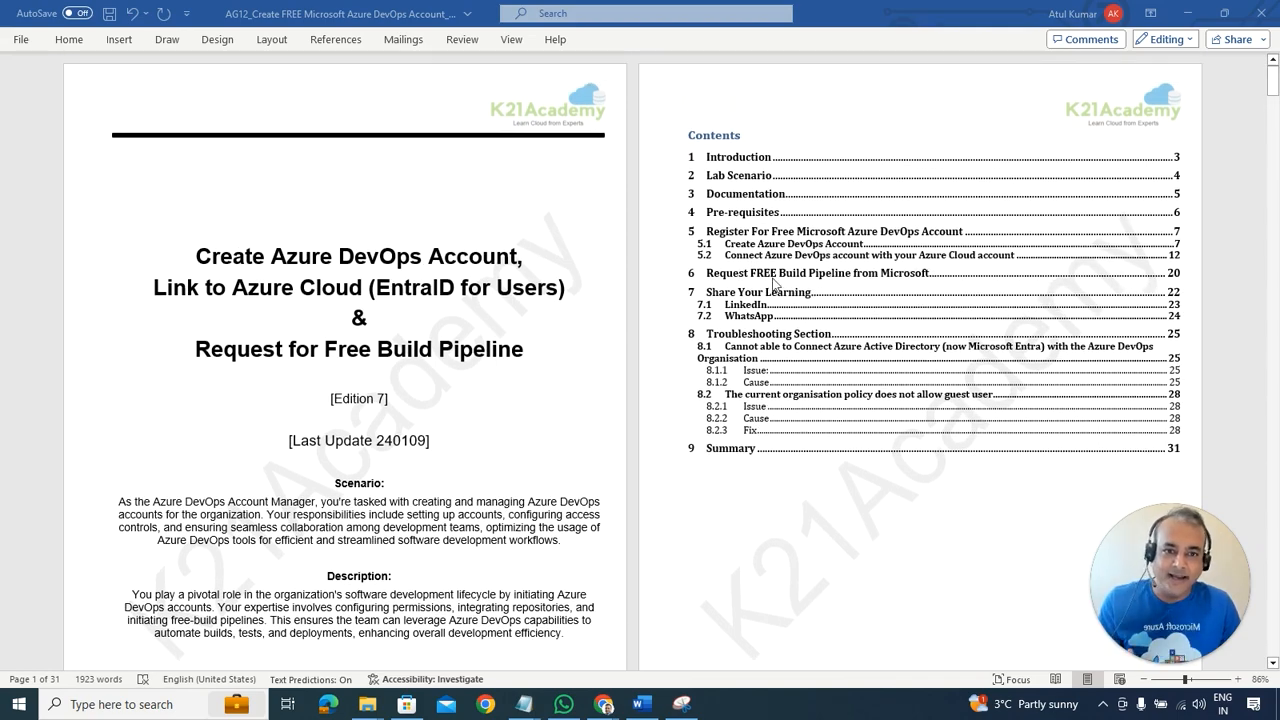
scroll(665, 525, down, 5)
scroll(665, 529, down, 4)
scroll(665, 529, up, 3)
scroll(665, 529, down, 2)
scroll(670, 535, down, 1)
scroll(680, 530, up, 7)
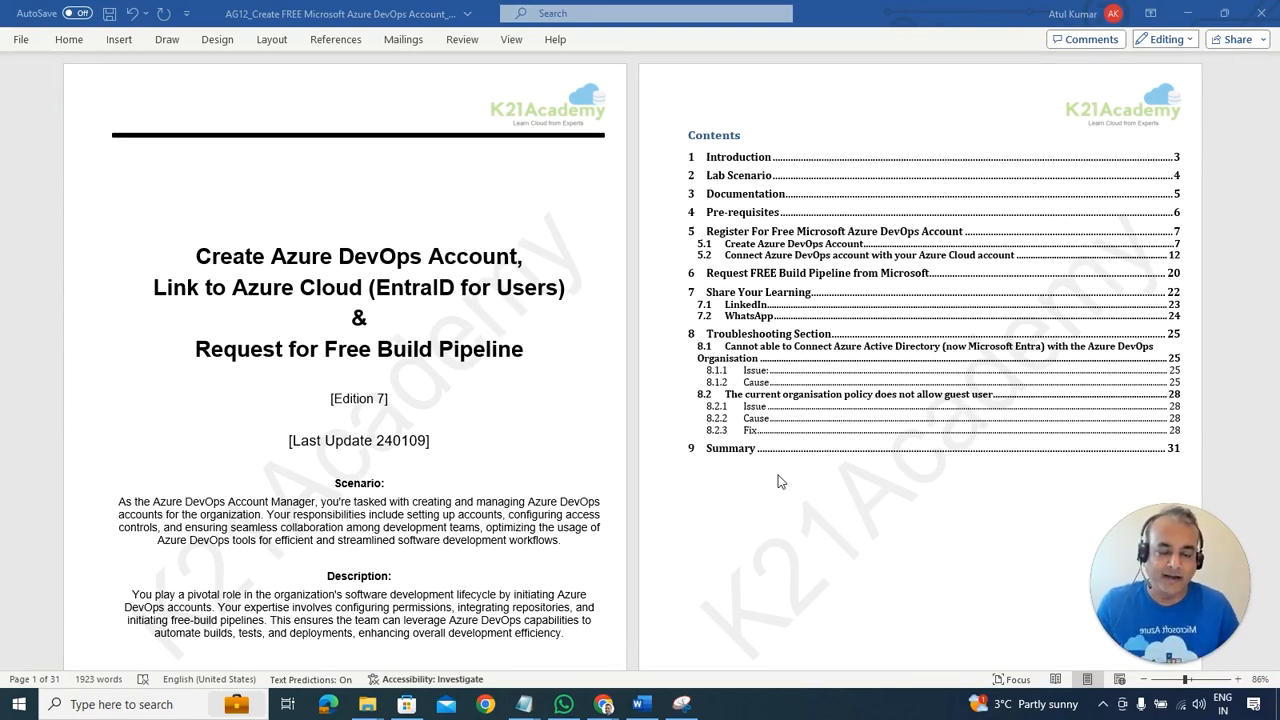
scroll(781, 479, down, 15)
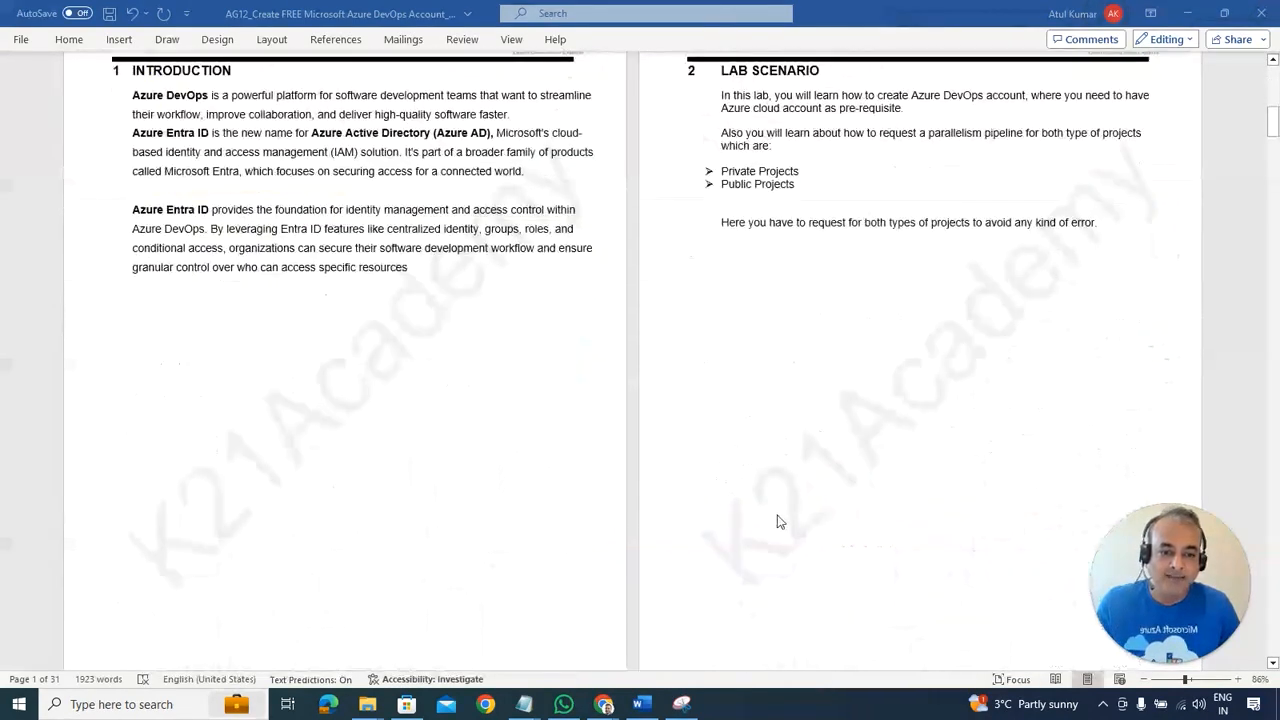
scroll(780, 521, down, 5)
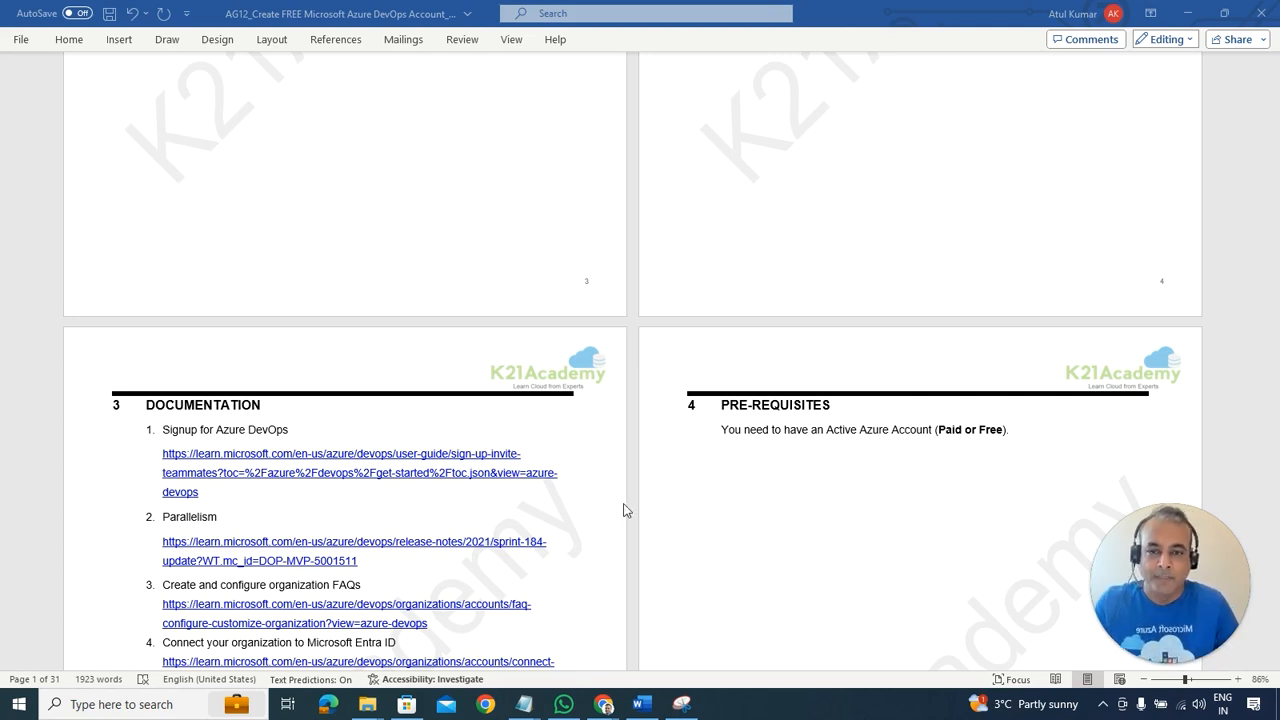
Step: Scroll through the Documentation reference links, then back up to the title page and nine-section Contents
scroll(354, 430, down, 1)
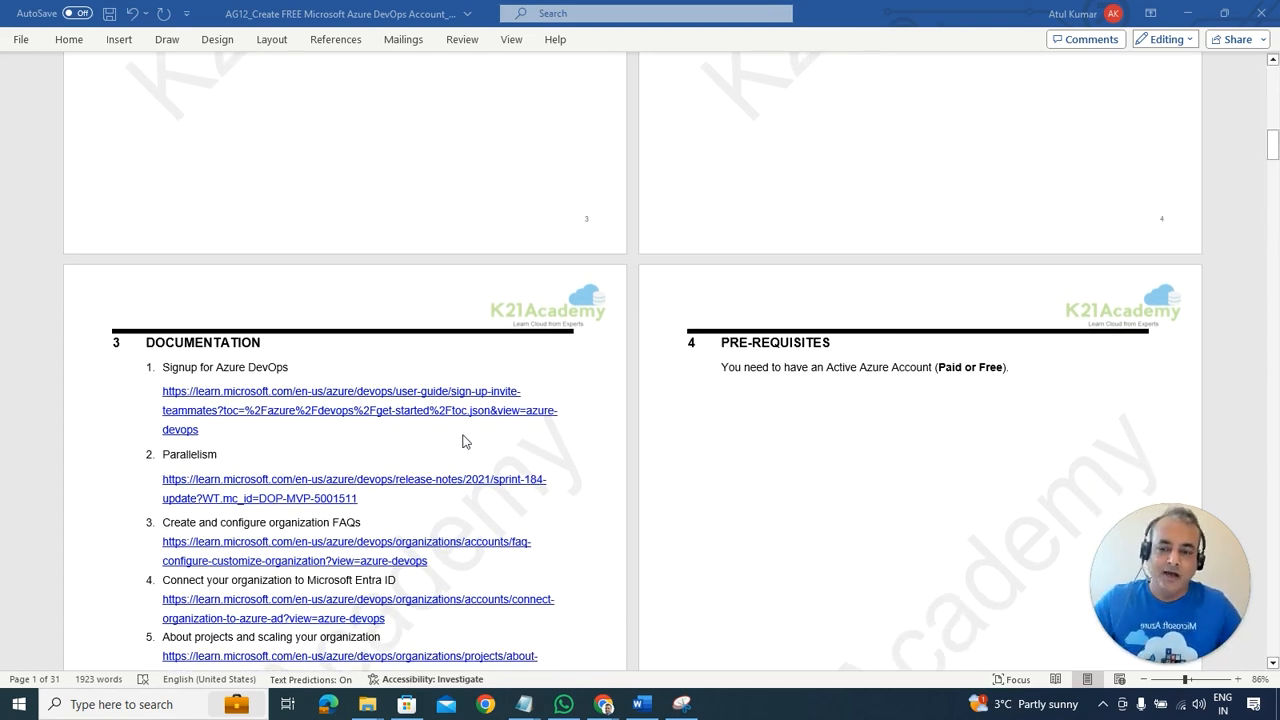
scroll(464, 441, down, 1)
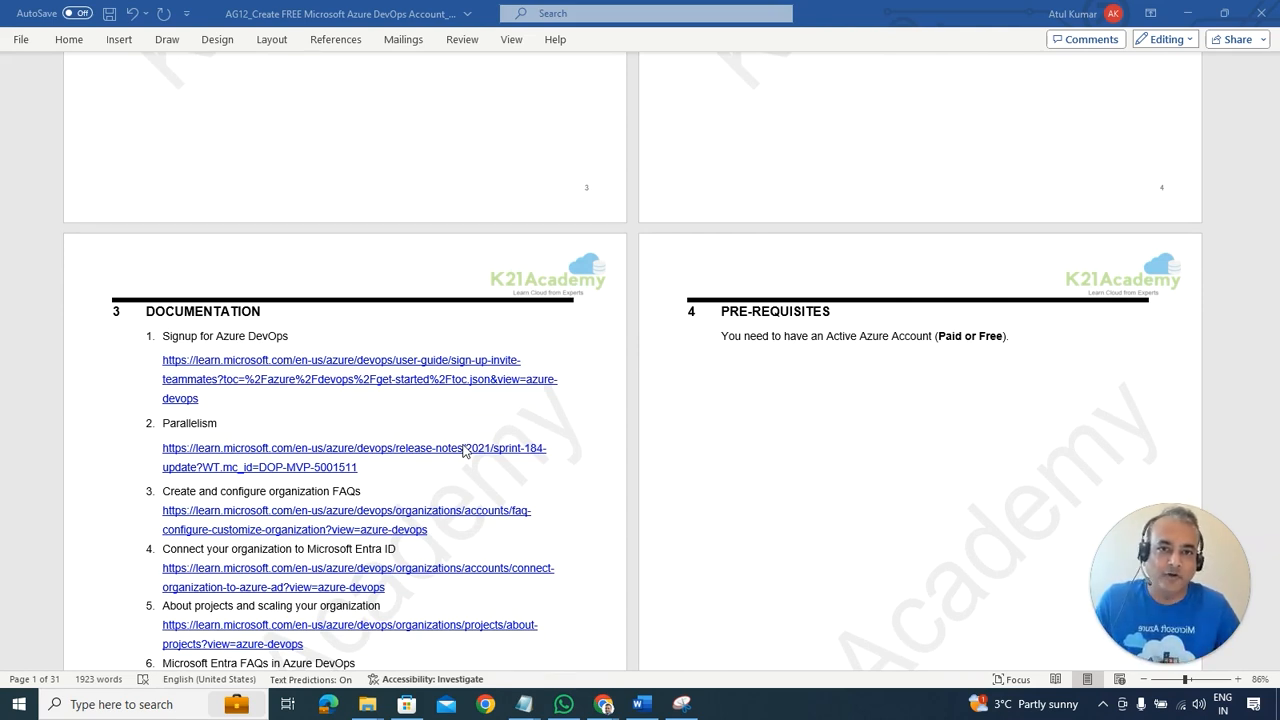
scroll(446, 412, down, 1)
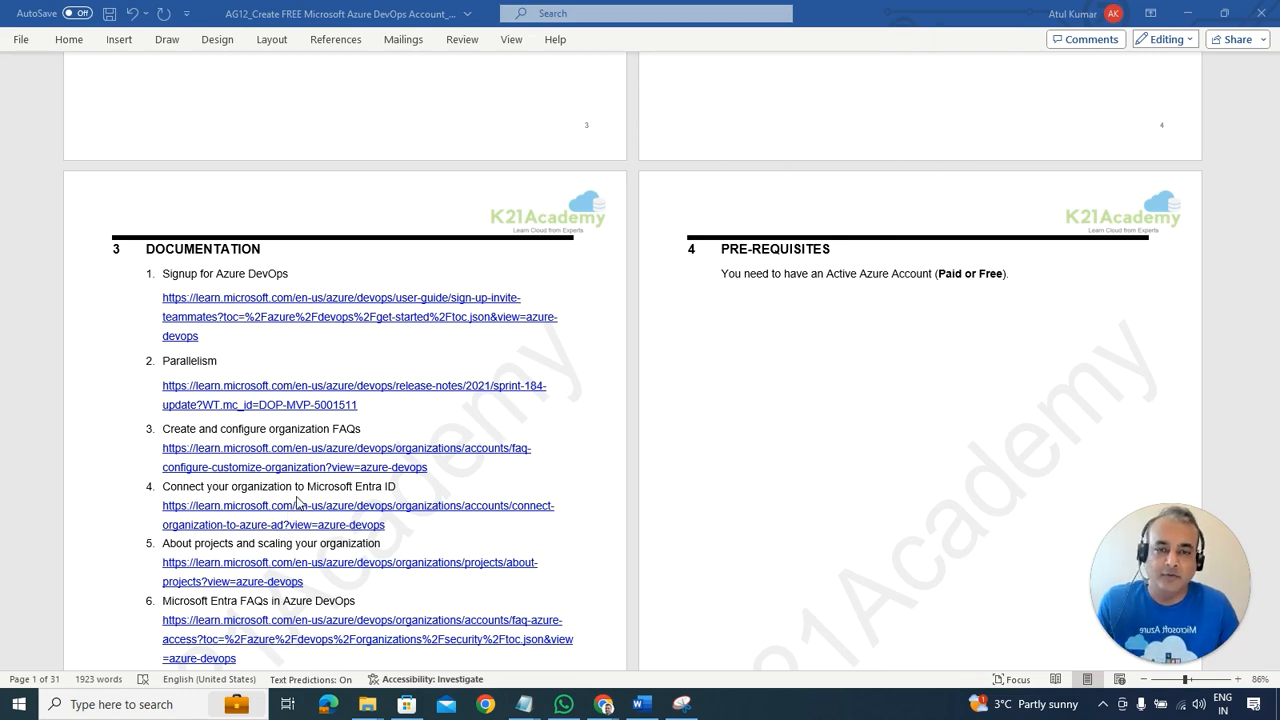
scroll(384, 540, down, 1)
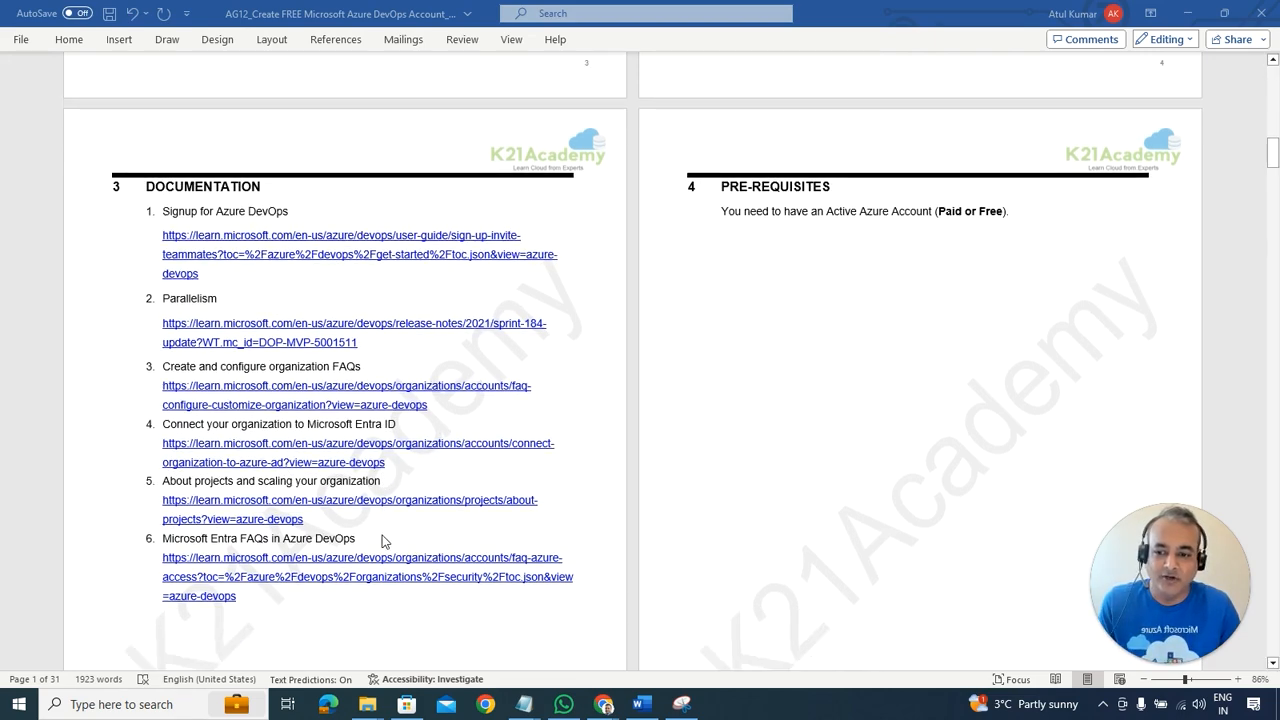
scroll(460, 525, up, 20)
scroll(462, 519, up, 8)
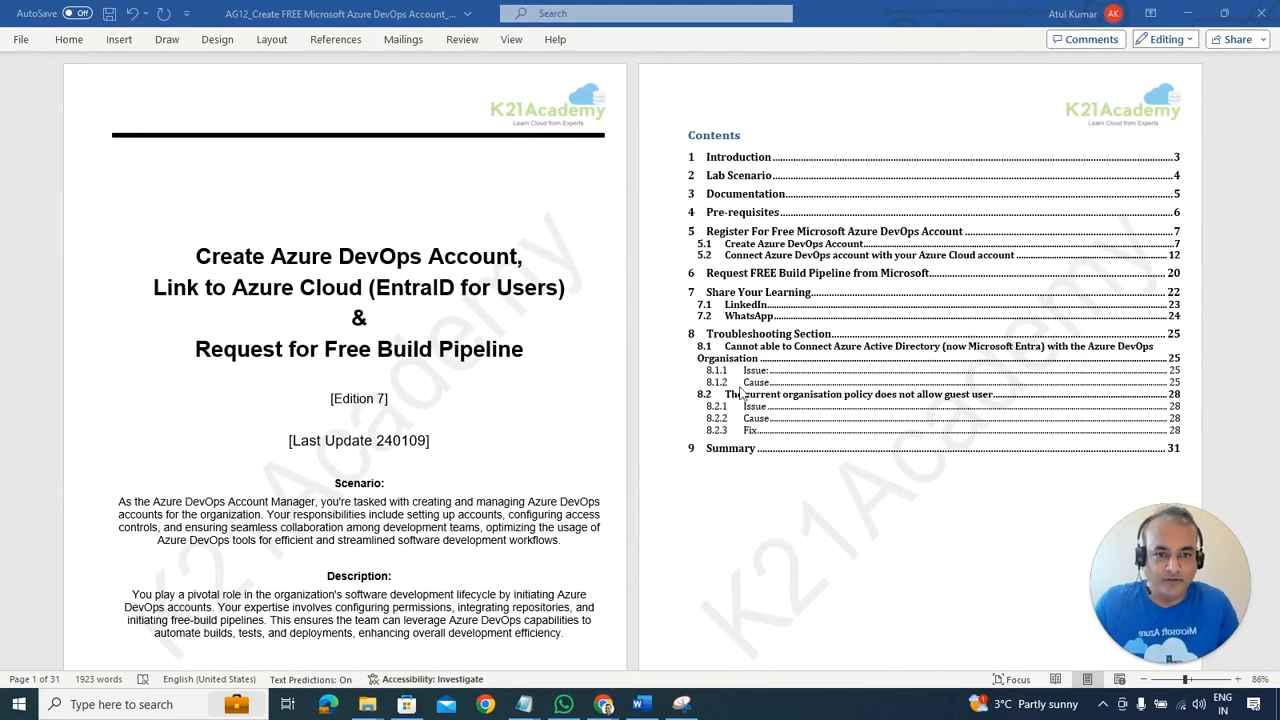
Step: Scroll down past Documentation and Pre-Requisites to section 5.1, Create Azure DevOps Account
scroll(791, 372, down, 7)
scroll(790, 375, down, 5)
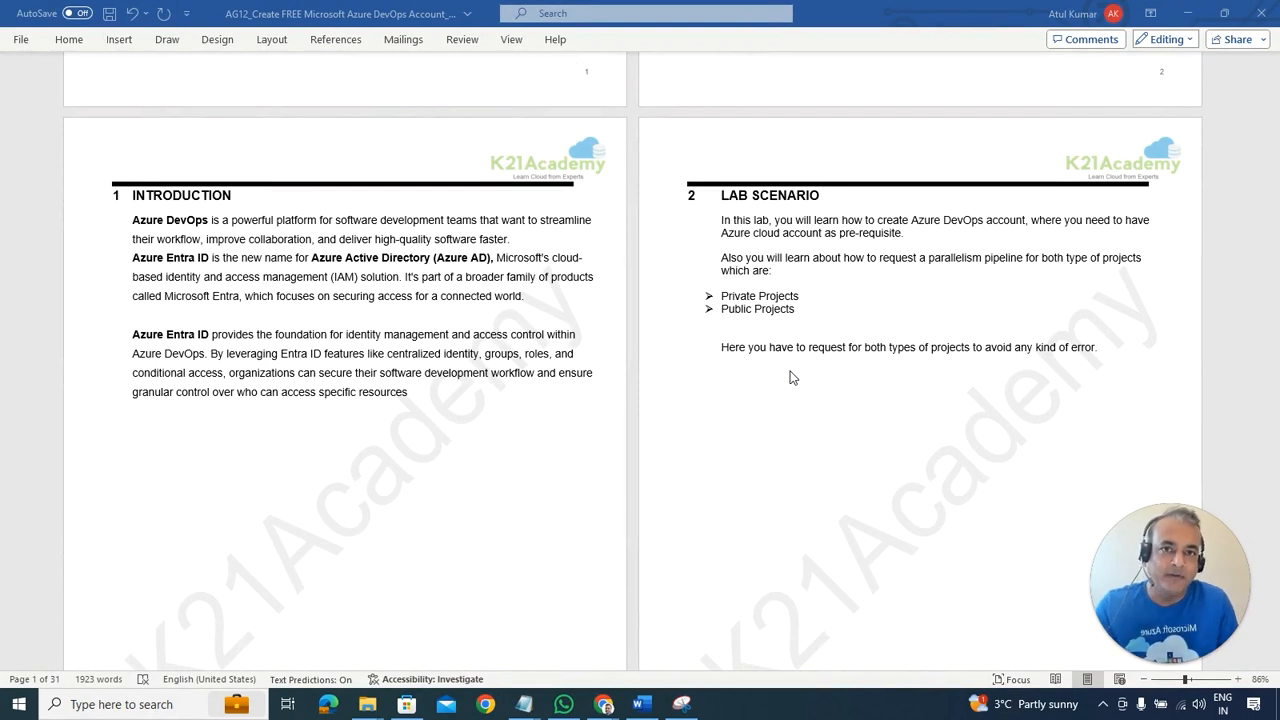
scroll(790, 377, down, 10)
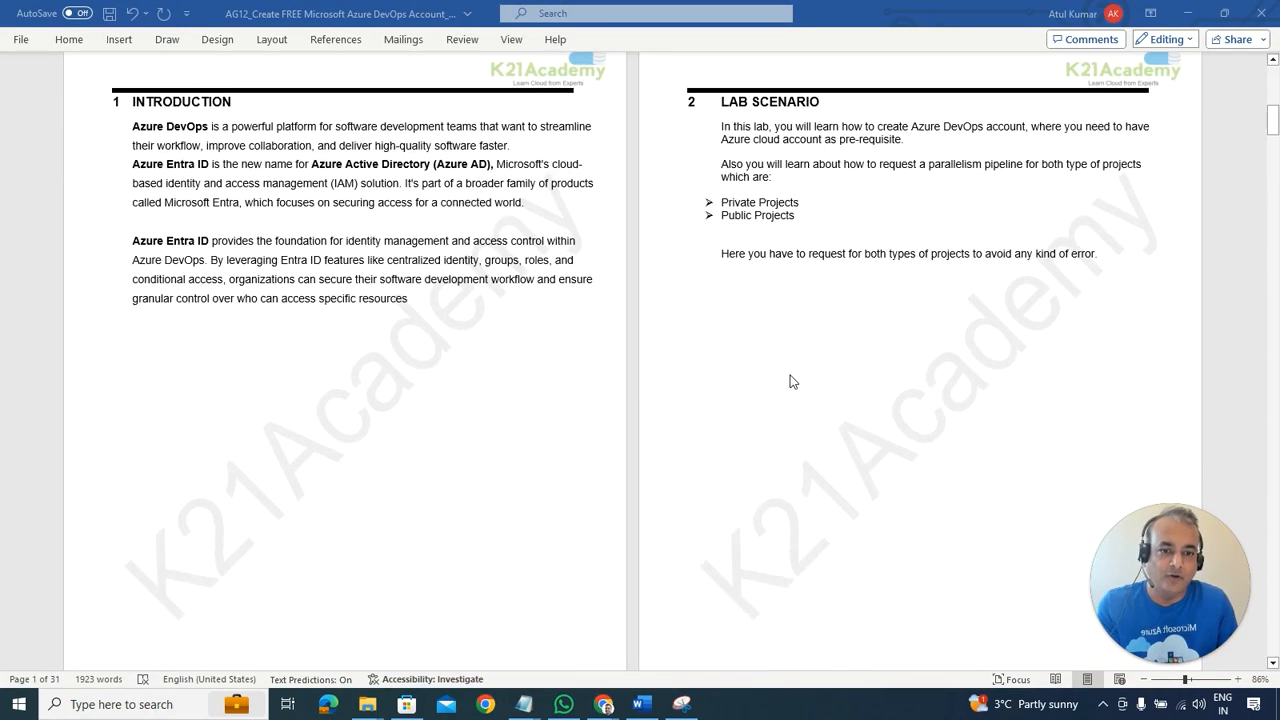
scroll(790, 384, down, 10)
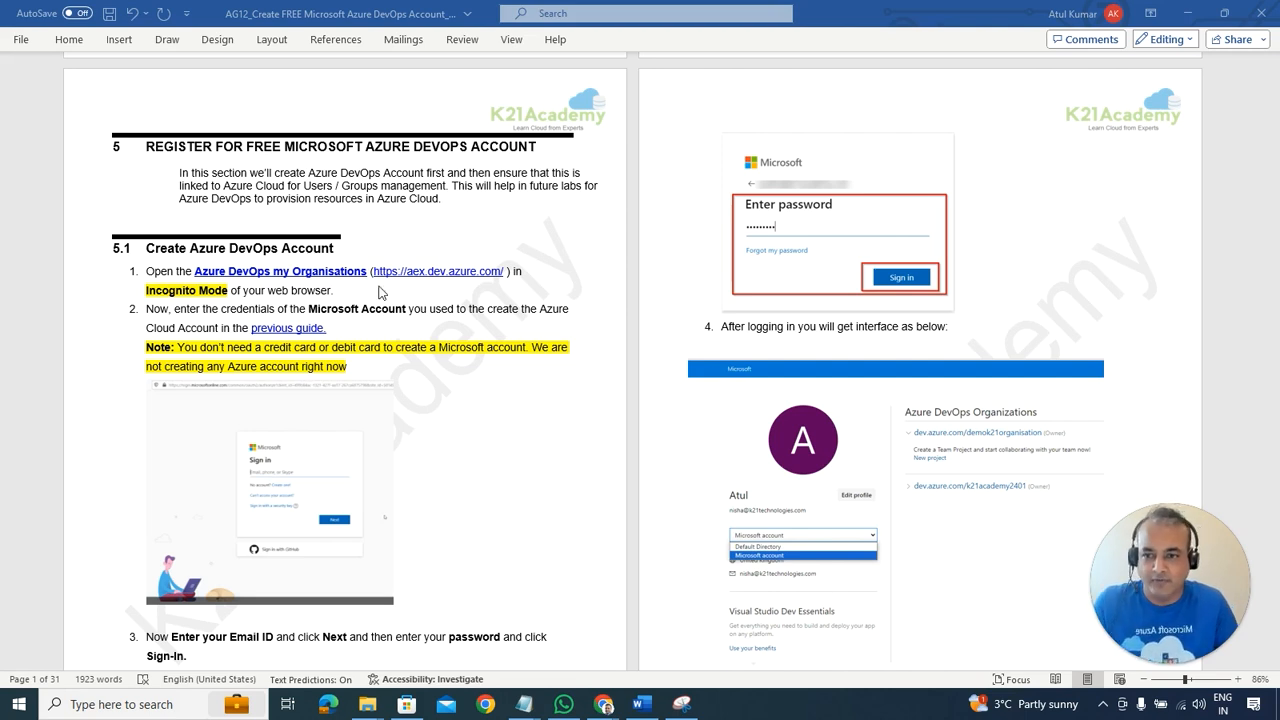
Step: In the Chrome incognito window, open a new tab and go to dev.azure.com
mouse_move(607, 708)
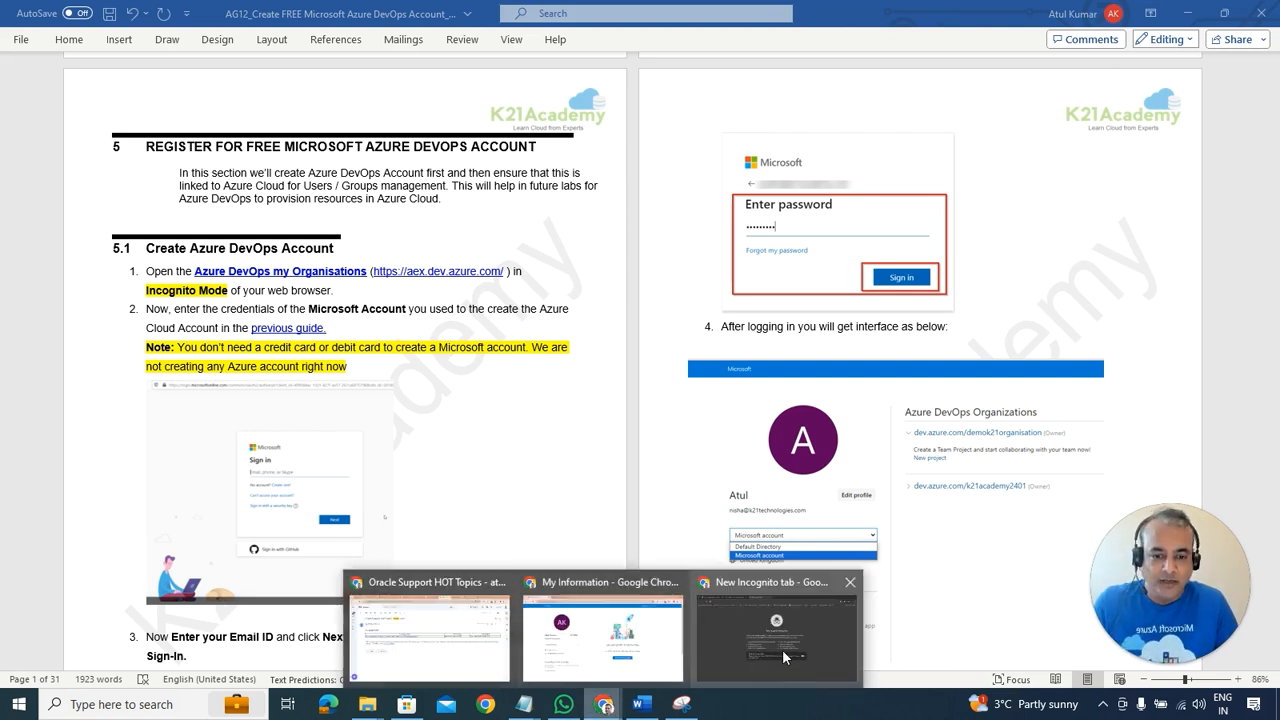
click(782, 649)
click(616, 17)
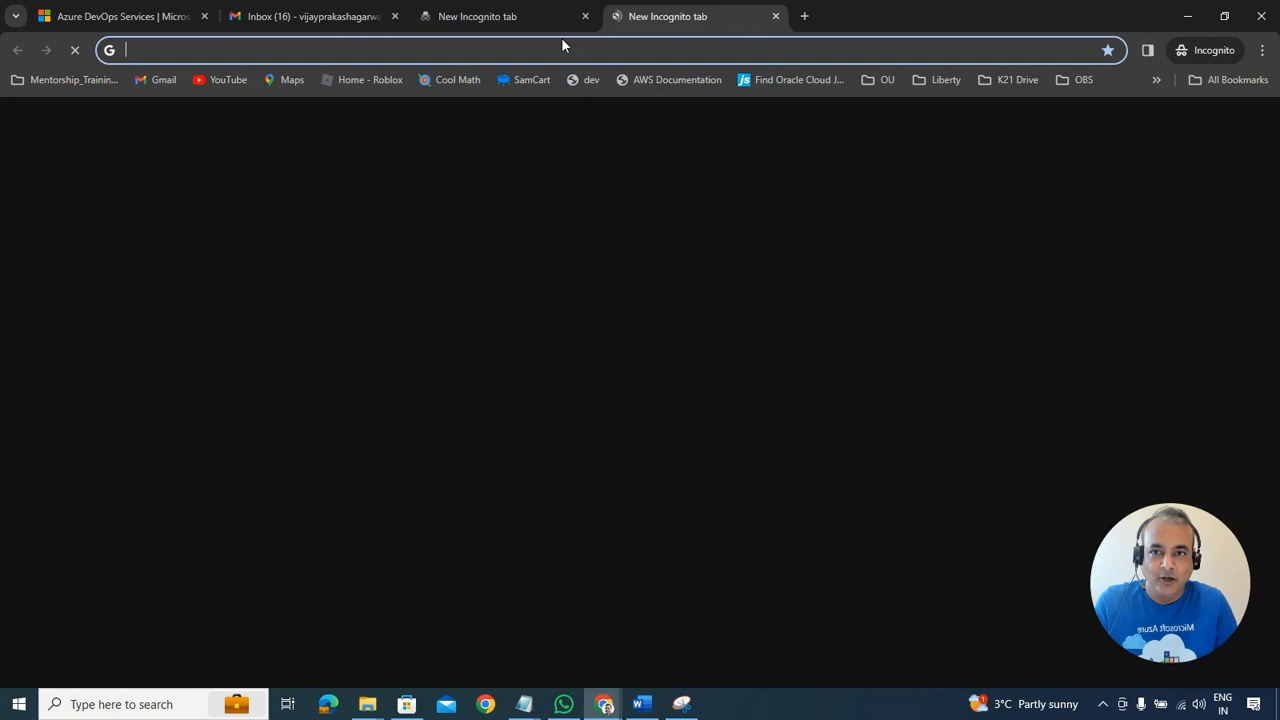
text(dev.azure.com)
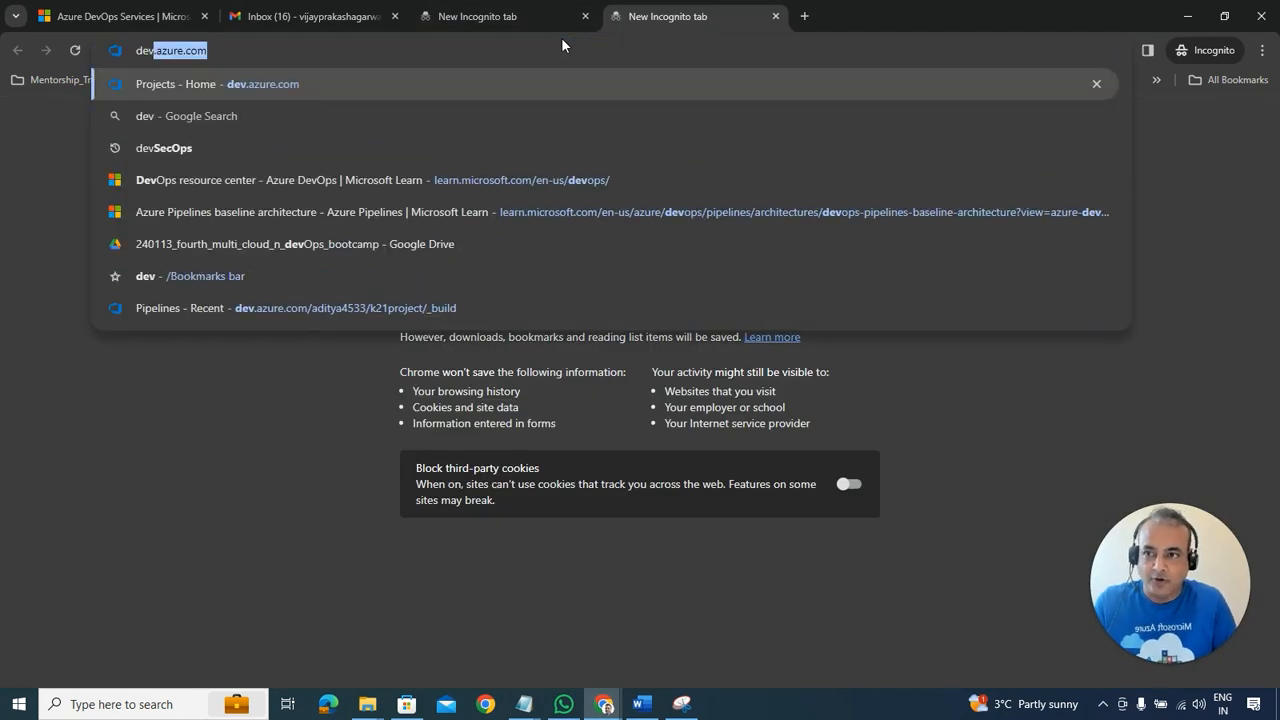
key(Return)
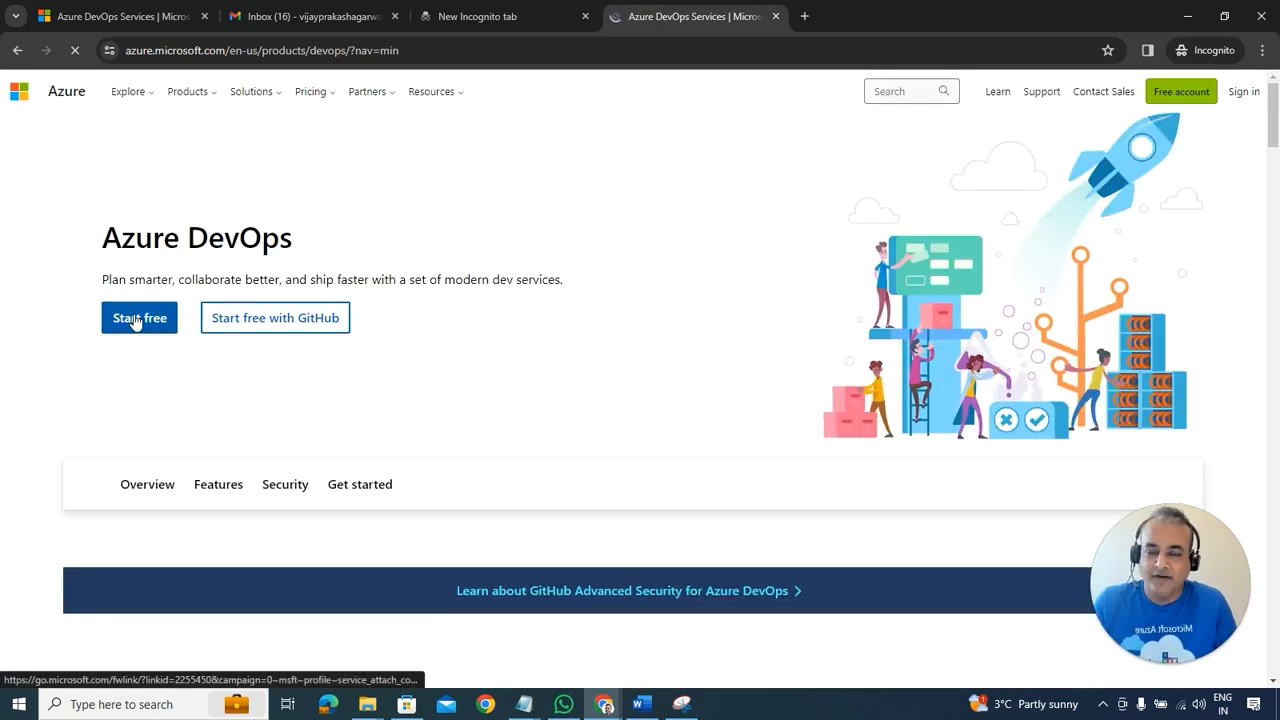
Step: Open aex.dev.azure.com in another tab, then choose Start free on the Azure DevOps product page
click(806, 19)
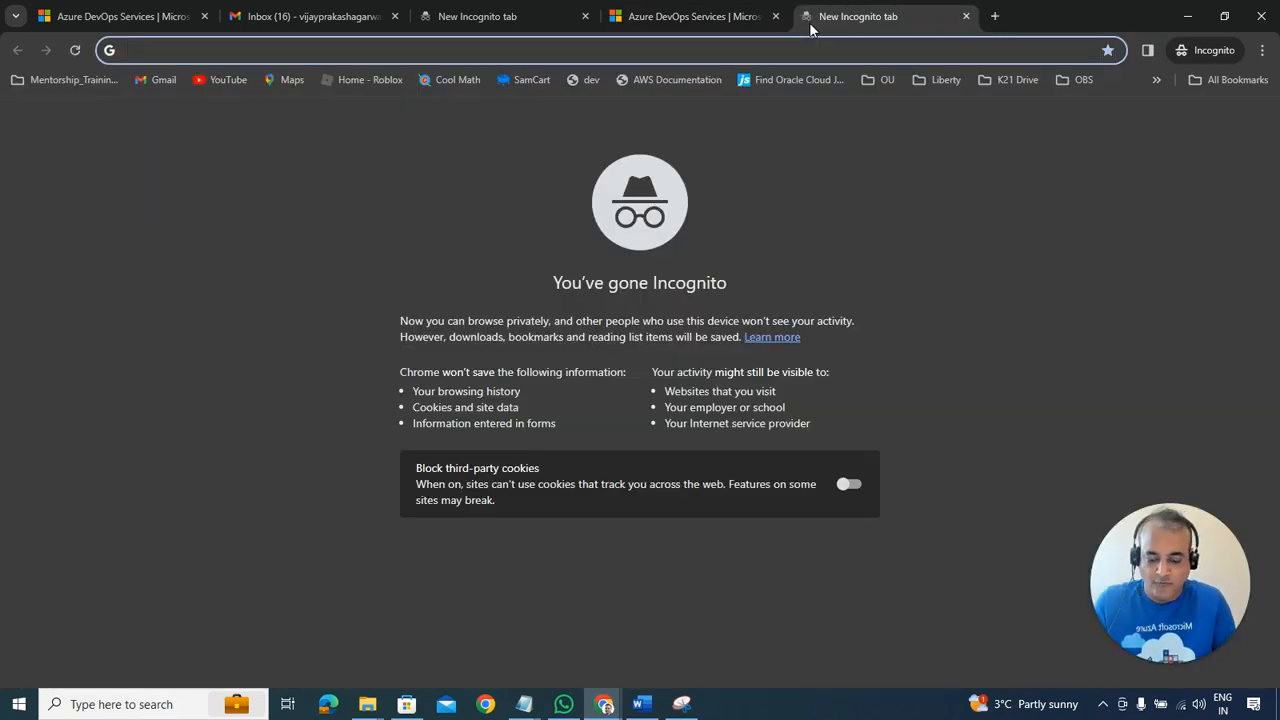
text(aex.dev.azure.com)
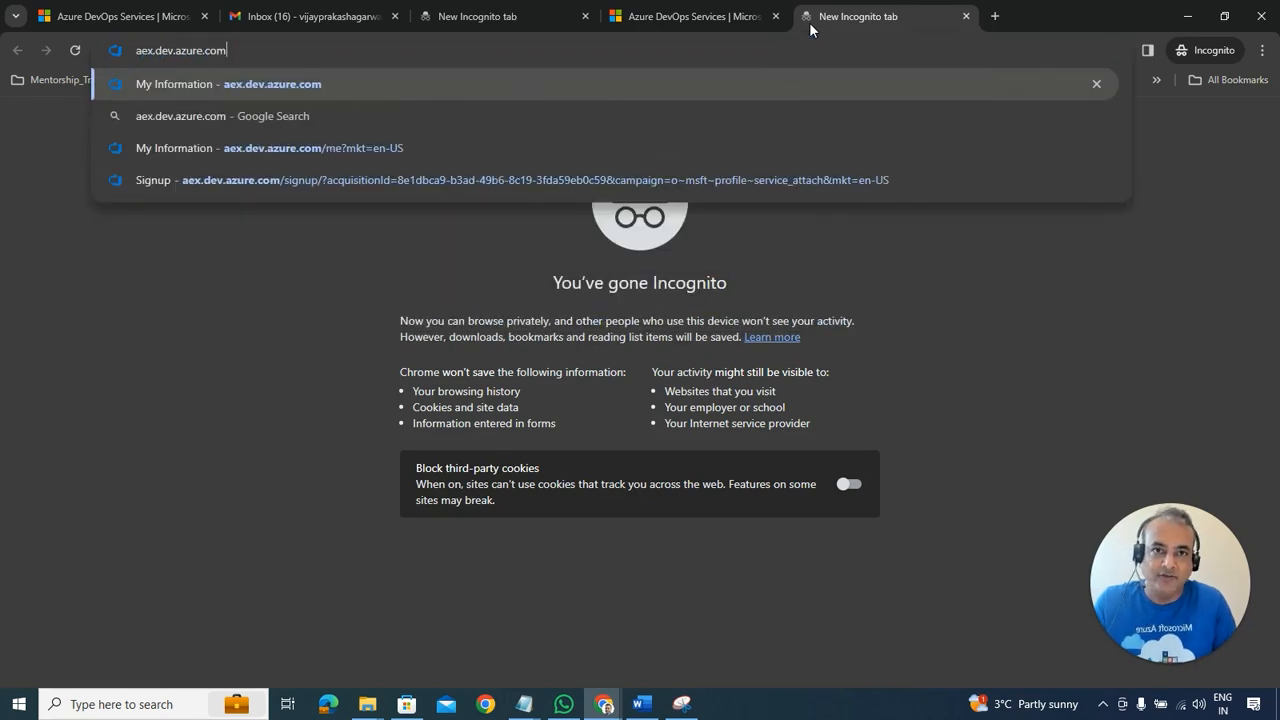
key(Return)
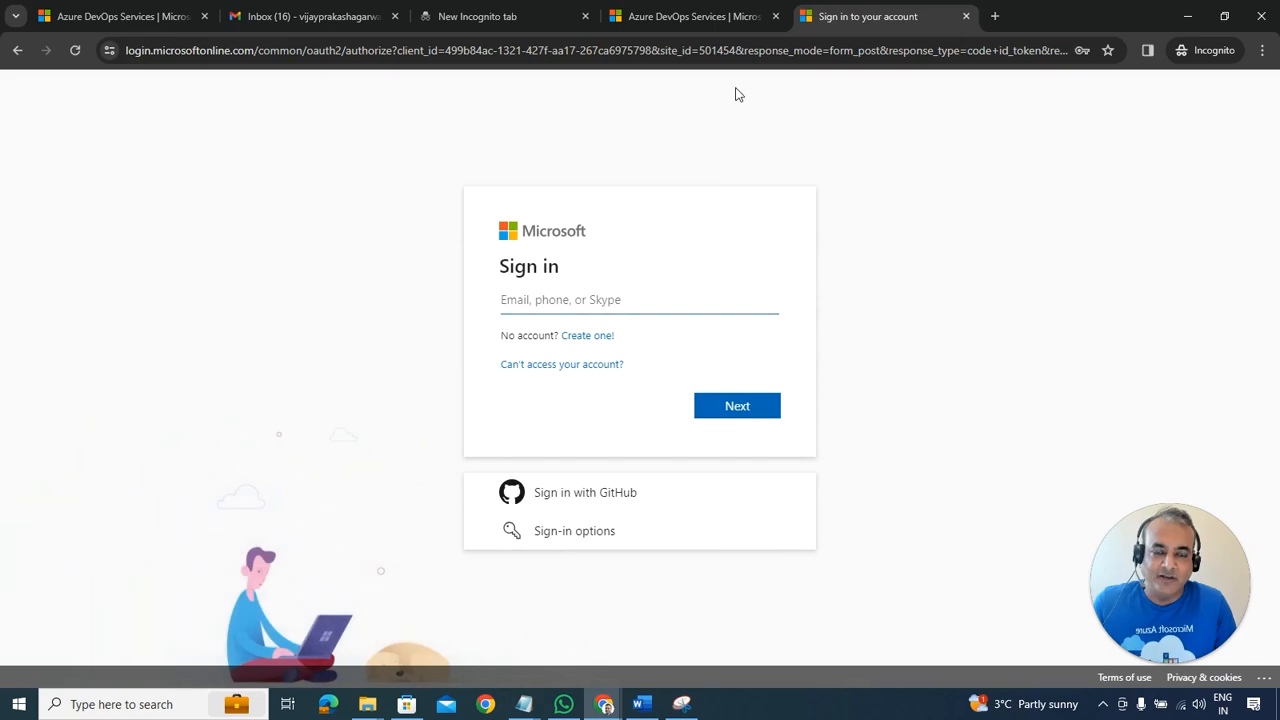
click(700, 16)
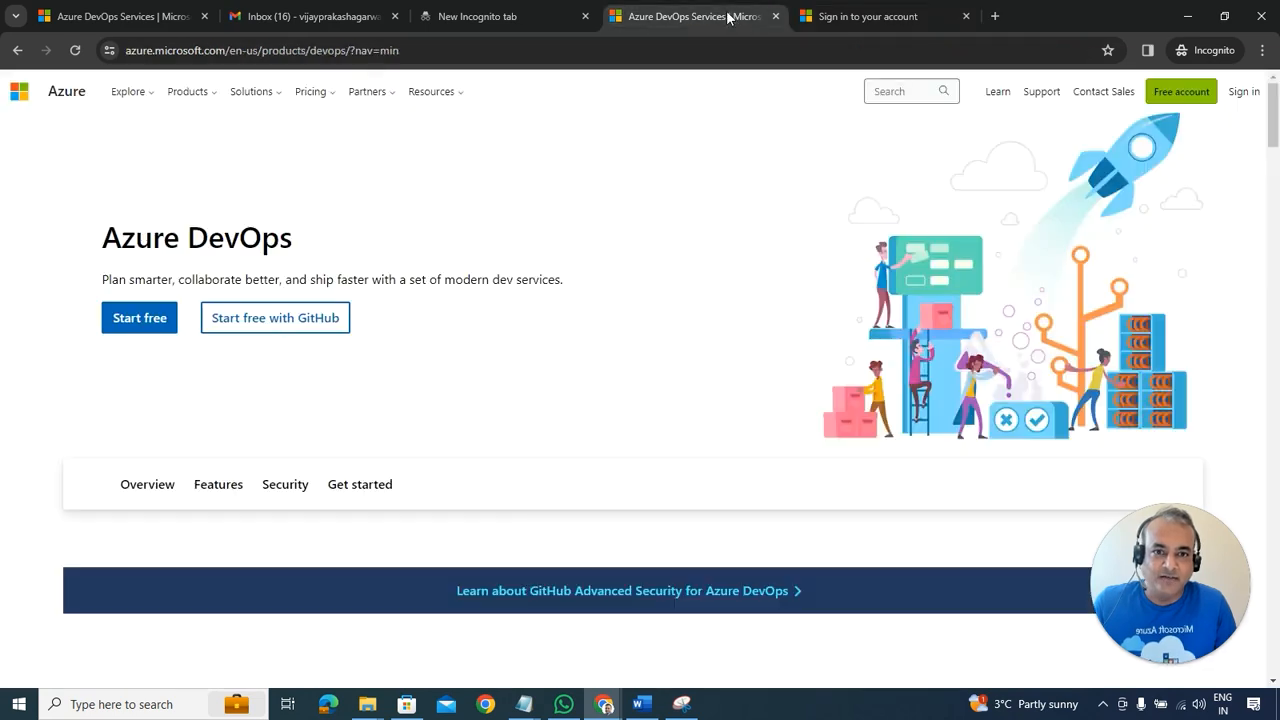
click(134, 318)
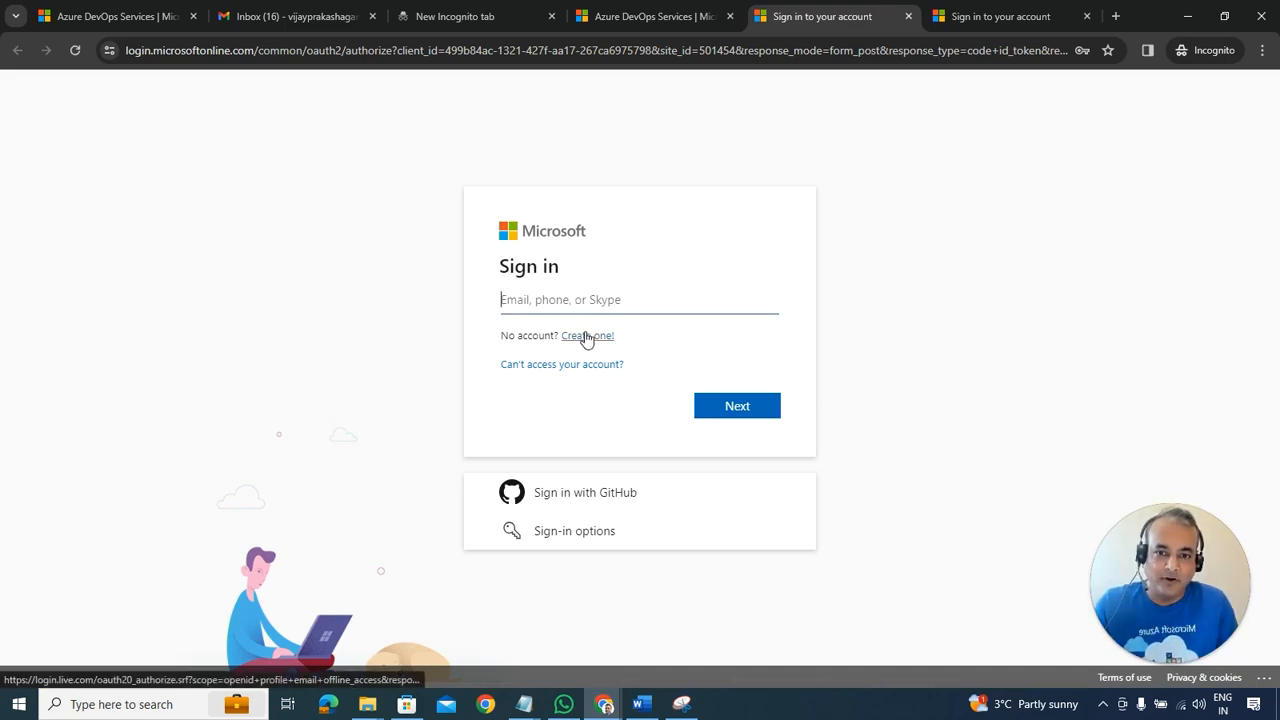
Step: Start a new Microsoft account via Create one! and submit the user's Gmail address as its sign-in email
click(587, 336)
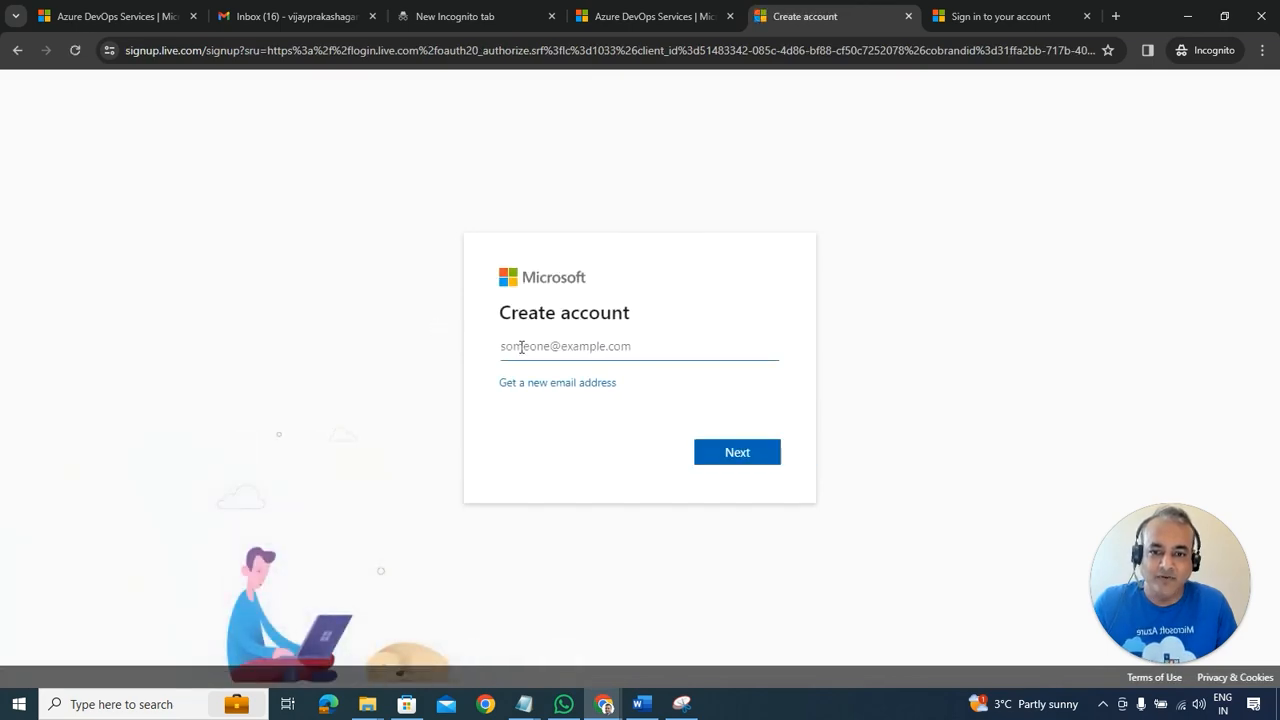
click(297, 20)
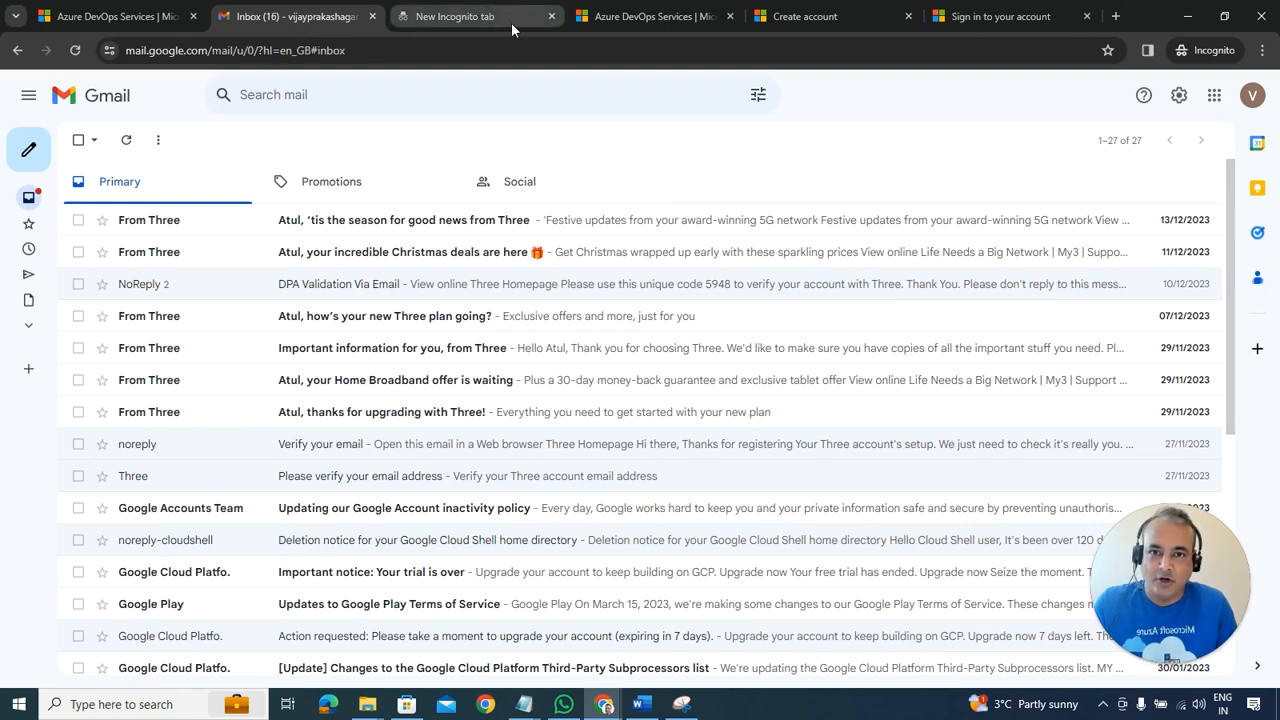
click(661, 22)
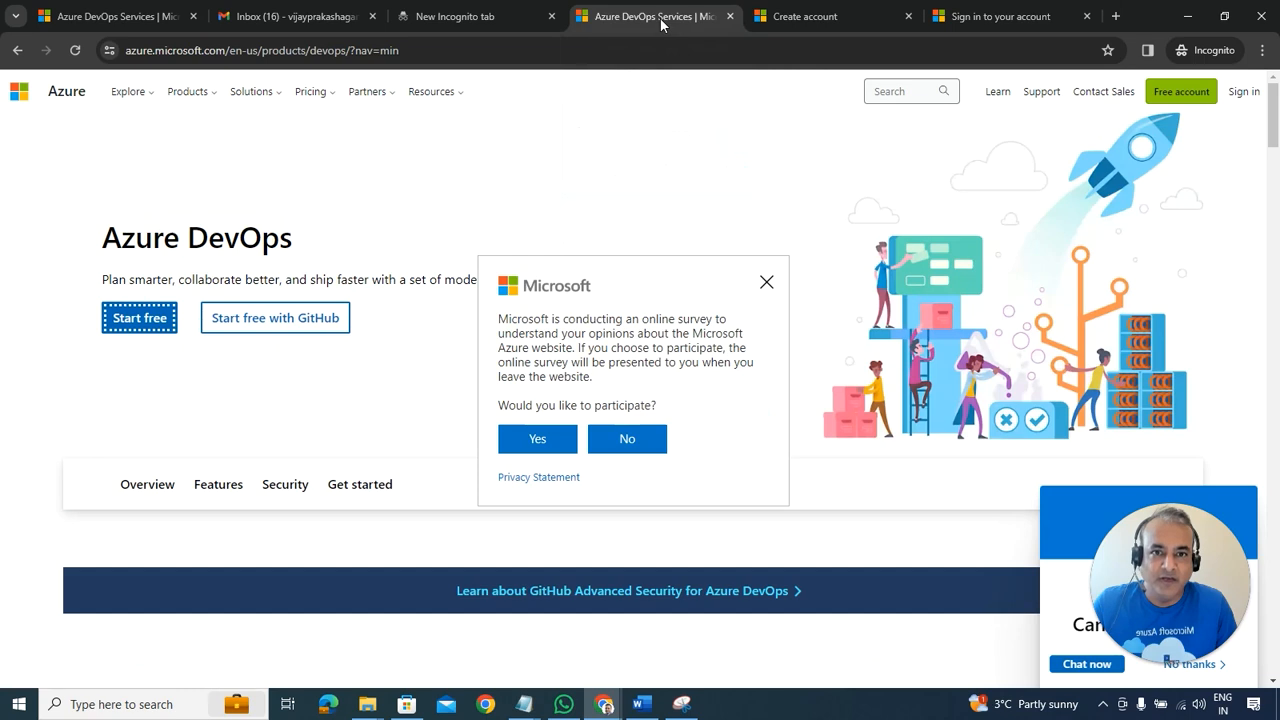
click(830, 18)
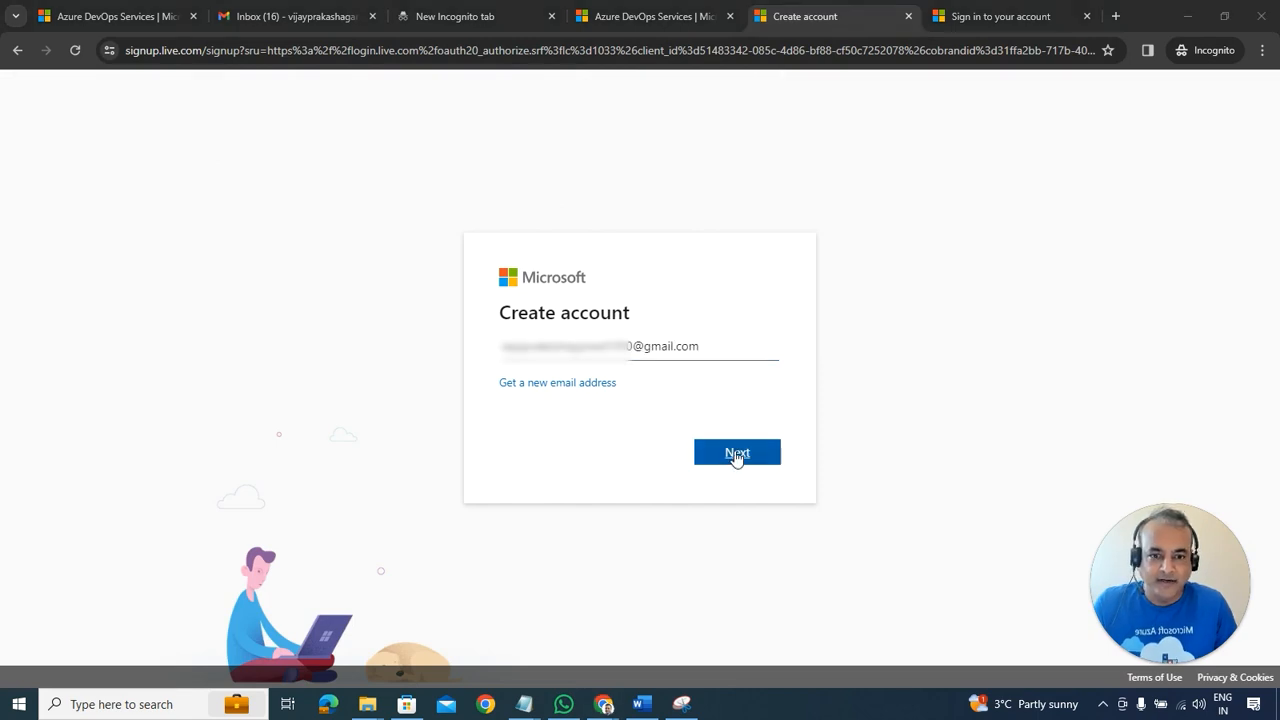
click(736, 455)
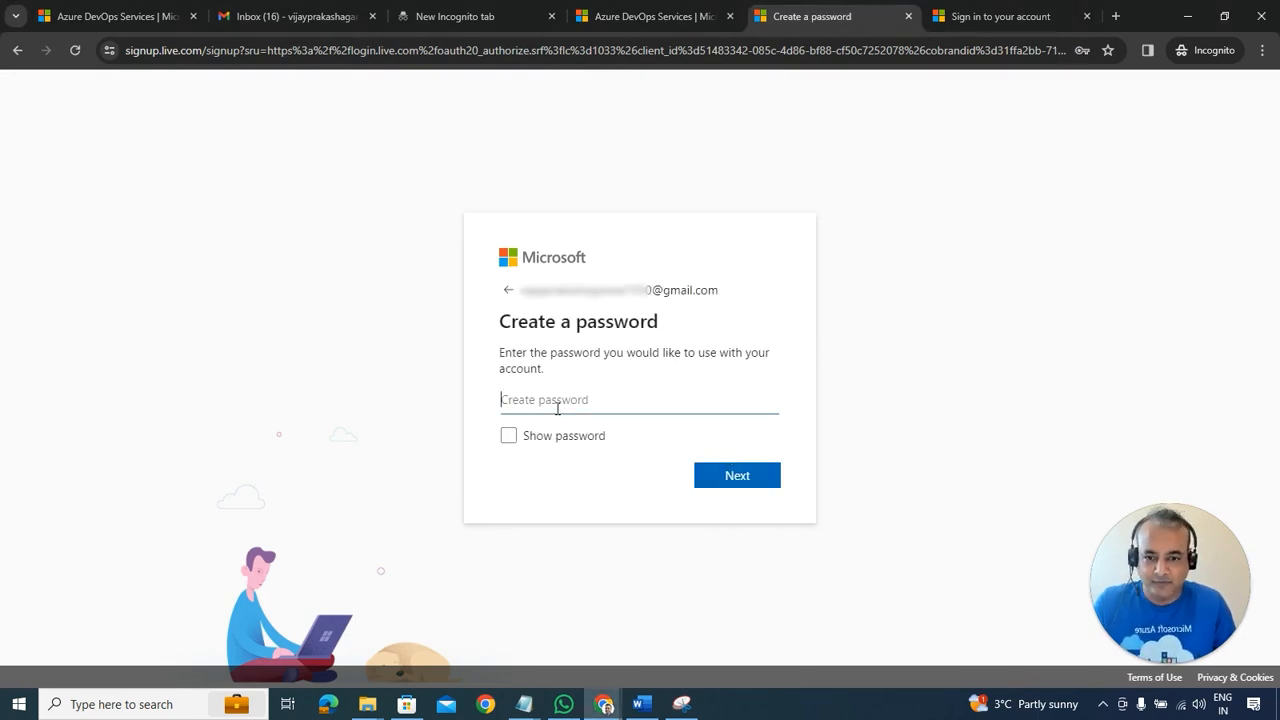
Step: Enter the account password, choose United Kingdom as country/region and February as birth month
click(557, 408)
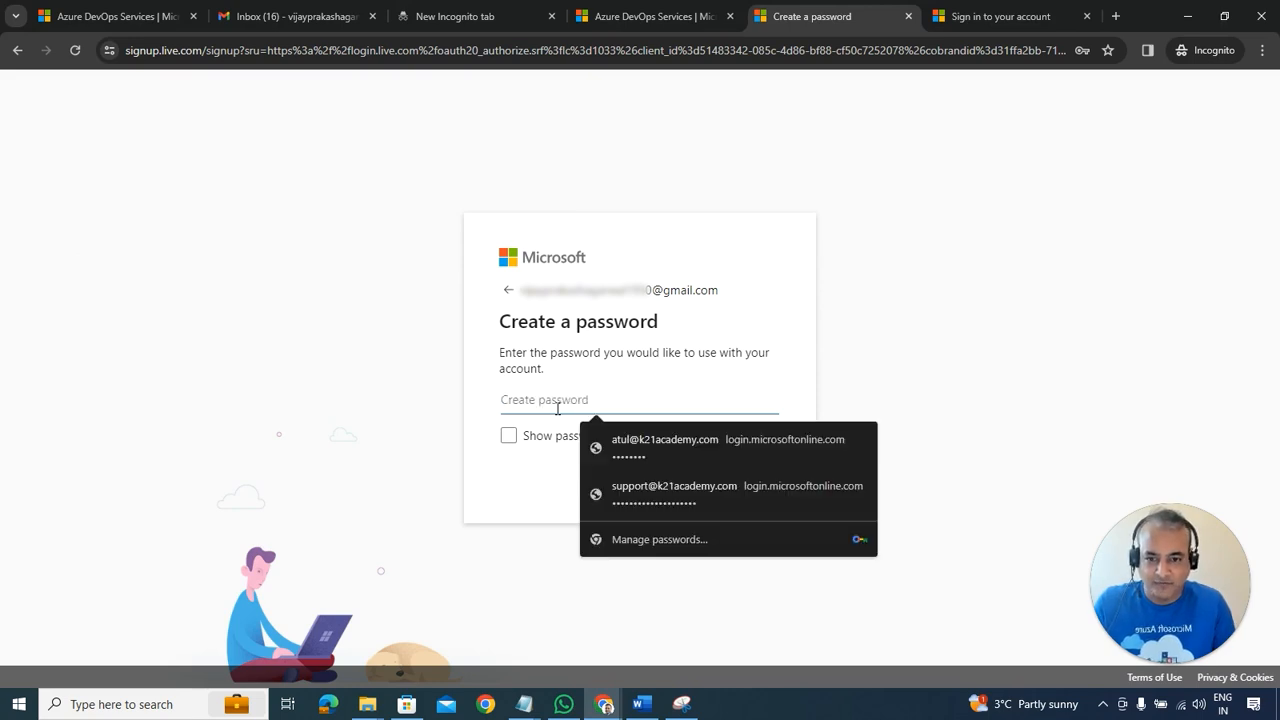
text(••••)
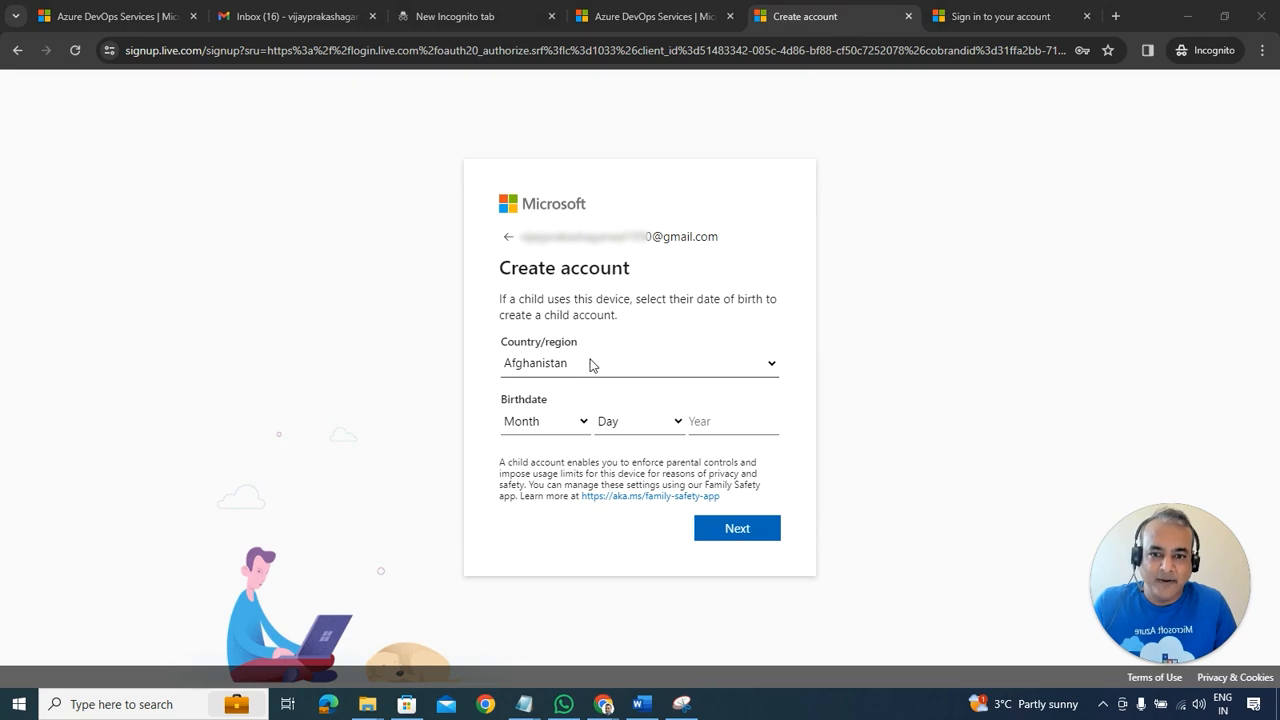
click(590, 365)
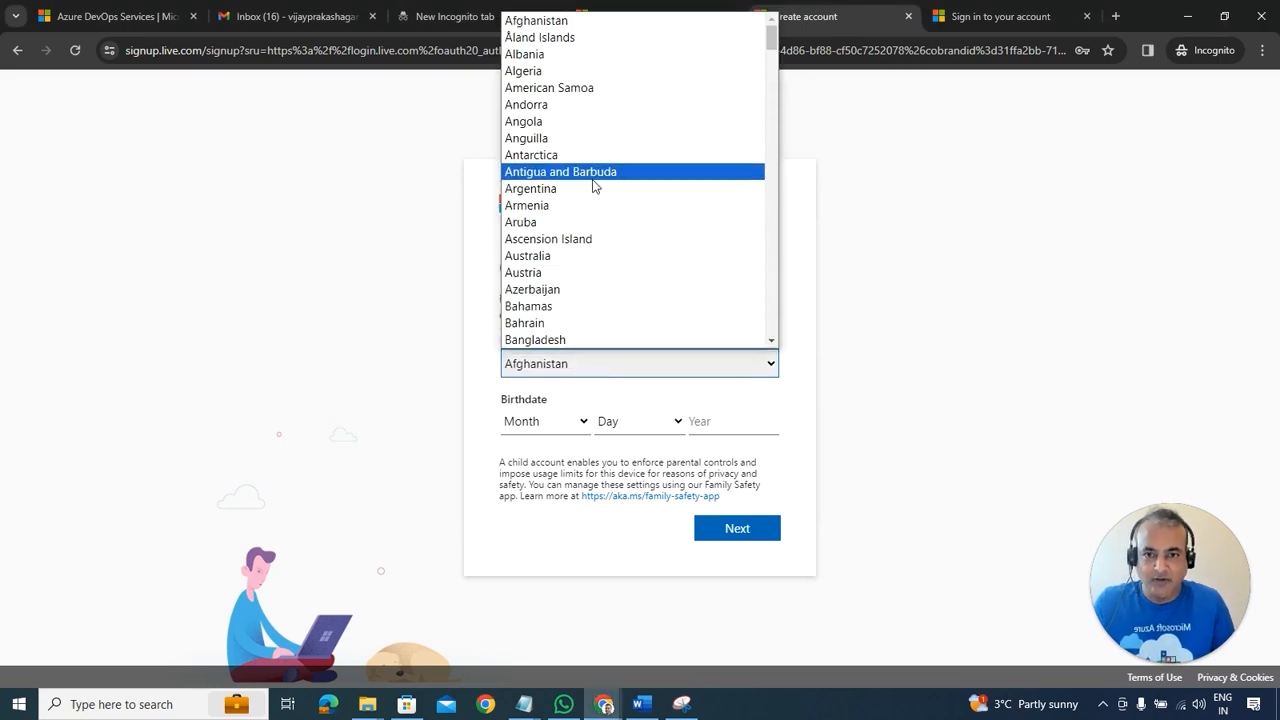
key(u)
scroll(515, 330, down, 3)
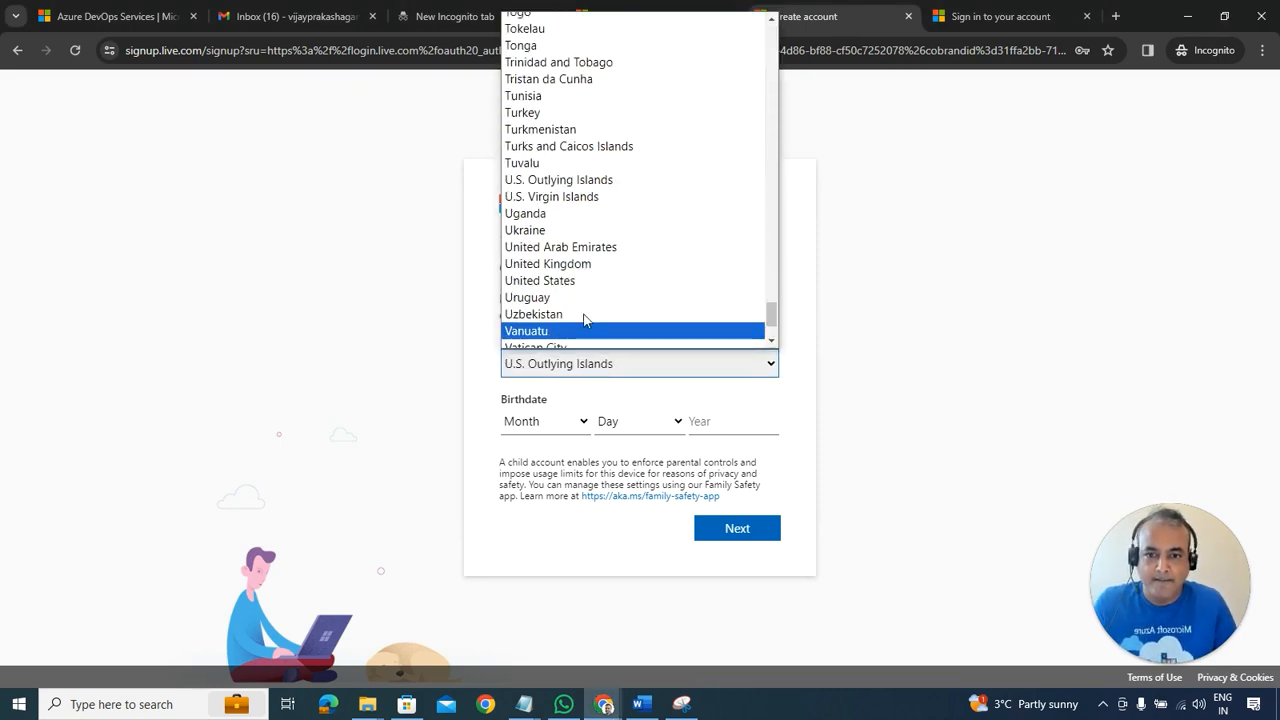
click(566, 265)
click(570, 419)
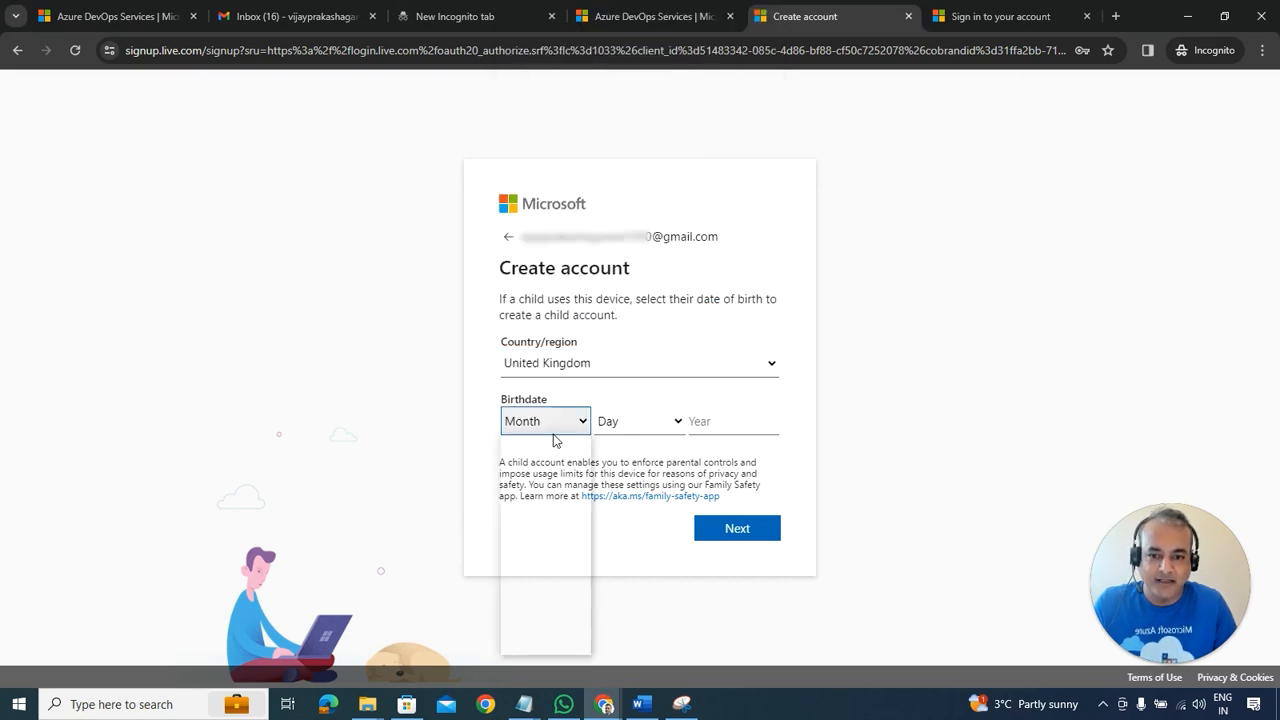
click(536, 474)
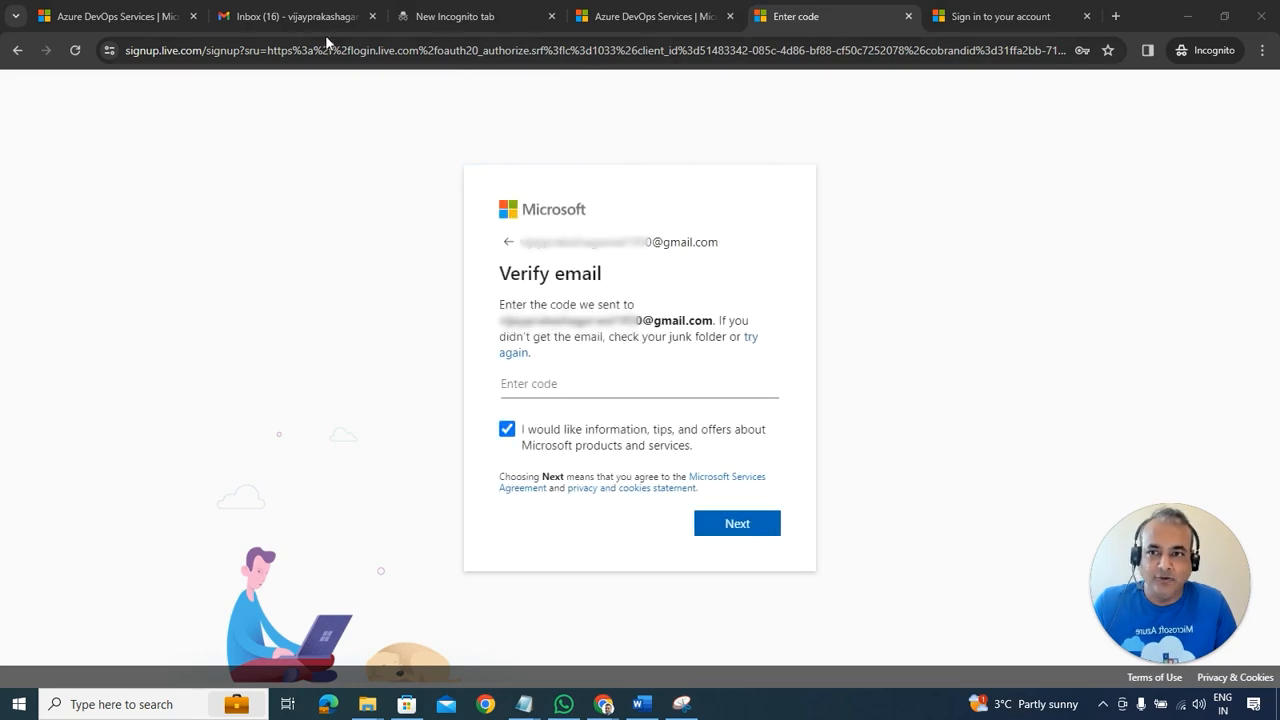
Step: Refresh Gmail, open Microsoft's 'Verify your email address' message and copy the security code
click(292, 21)
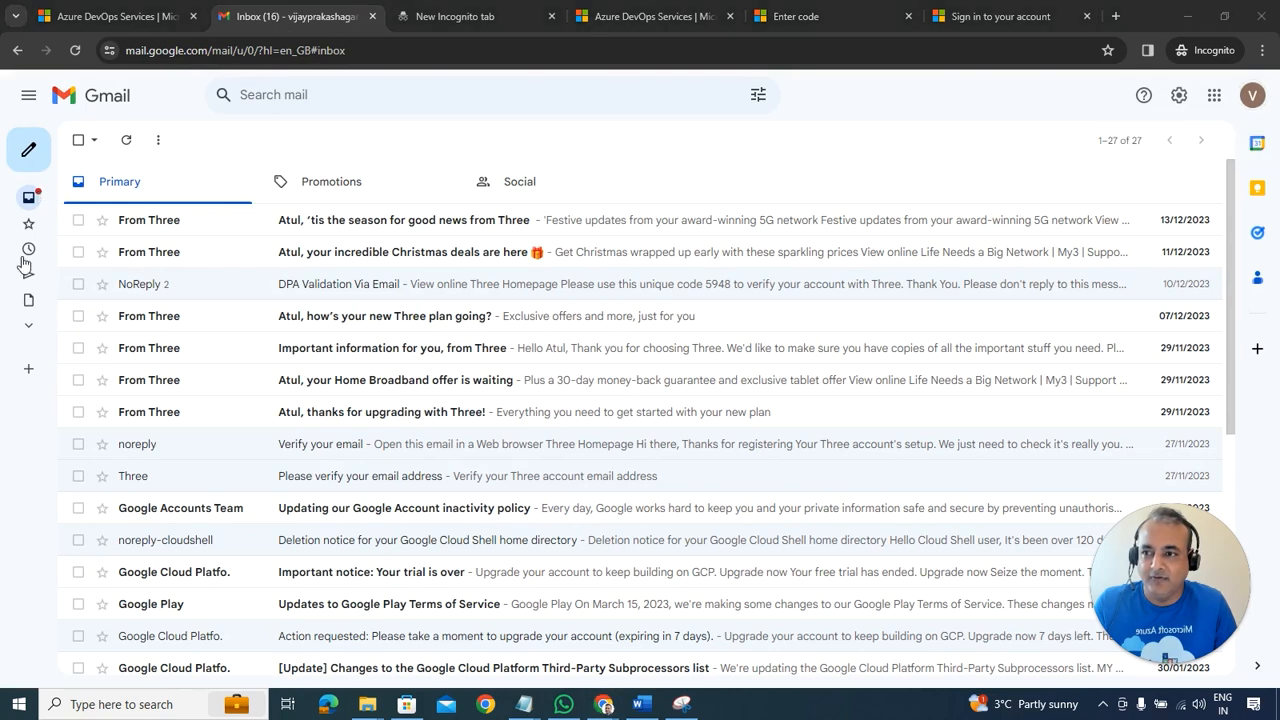
mouse_move(40, 199)
click(85, 199)
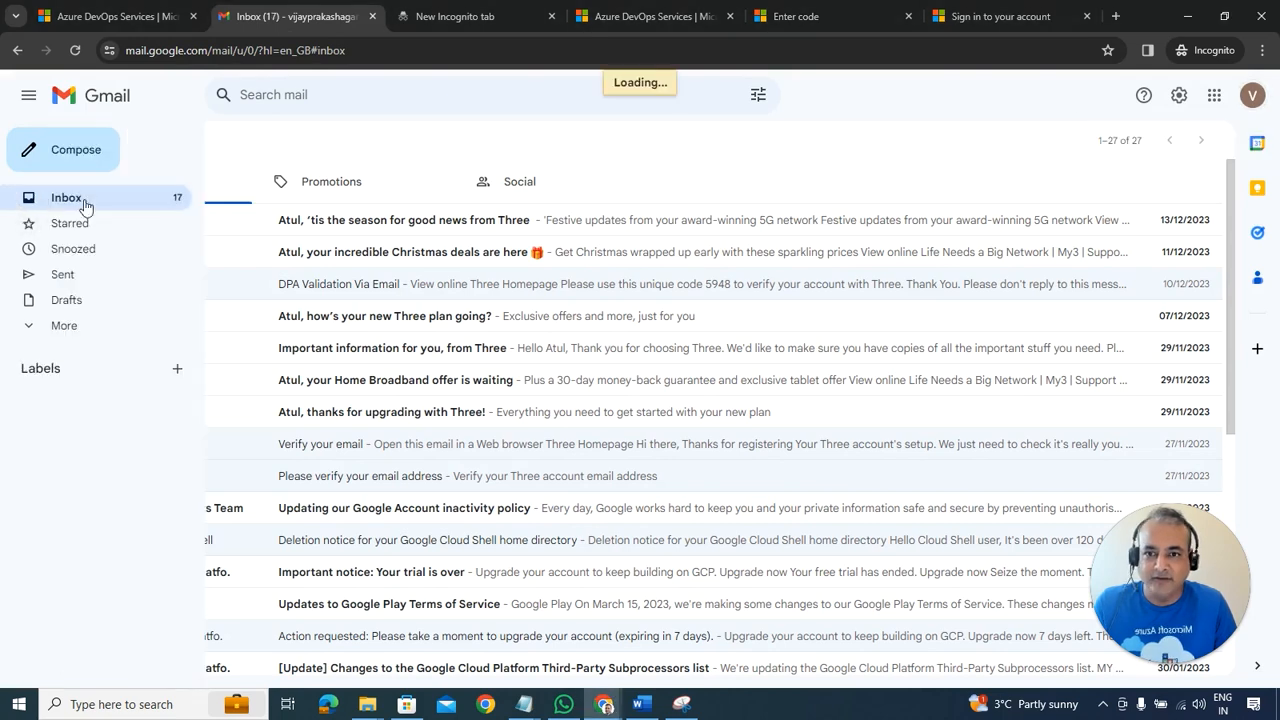
click(191, 228)
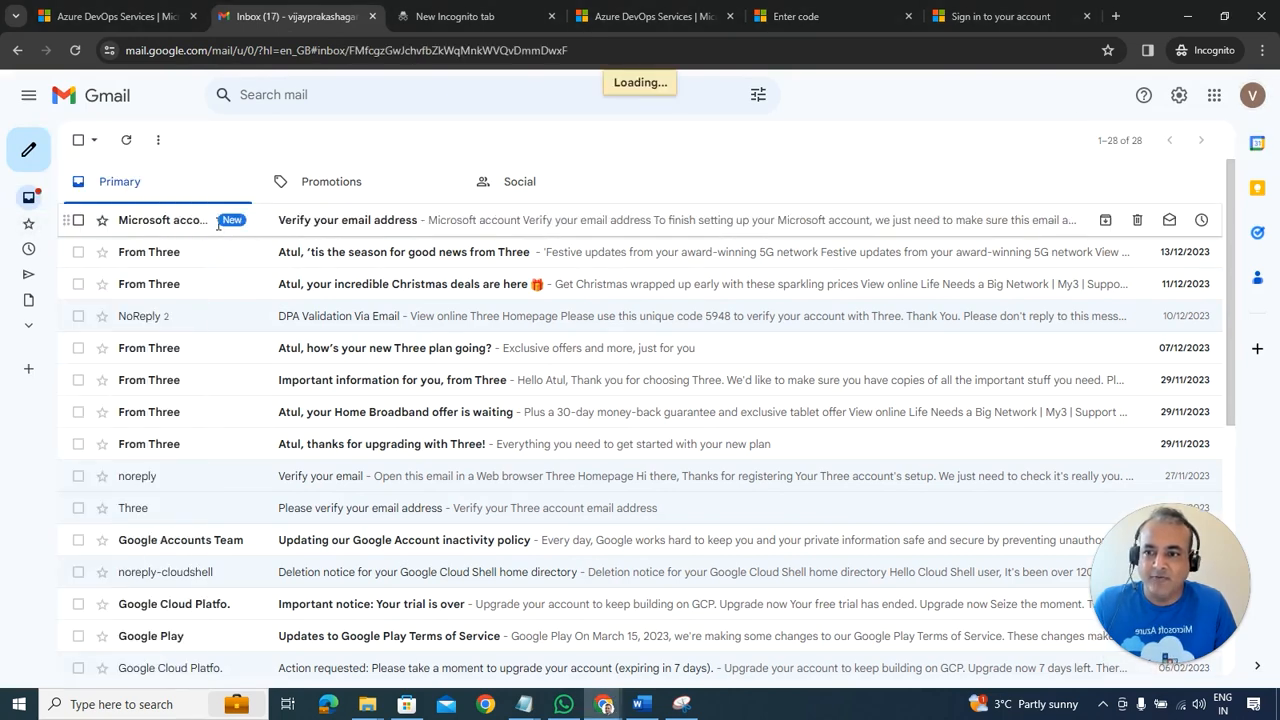
drag(368, 400, 406, 400)
key(ctrl+c)
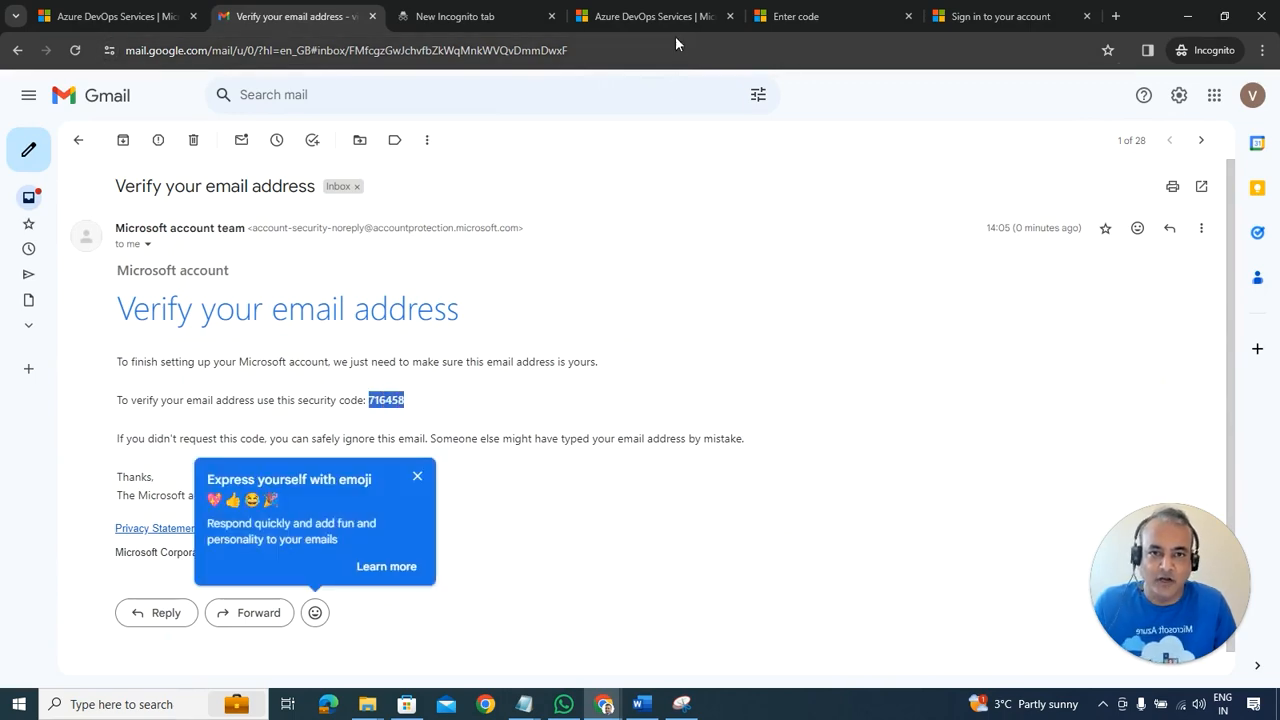
Step: Paste the security code into the Verify email page's code field and submit it
click(655, 17)
click(795, 17)
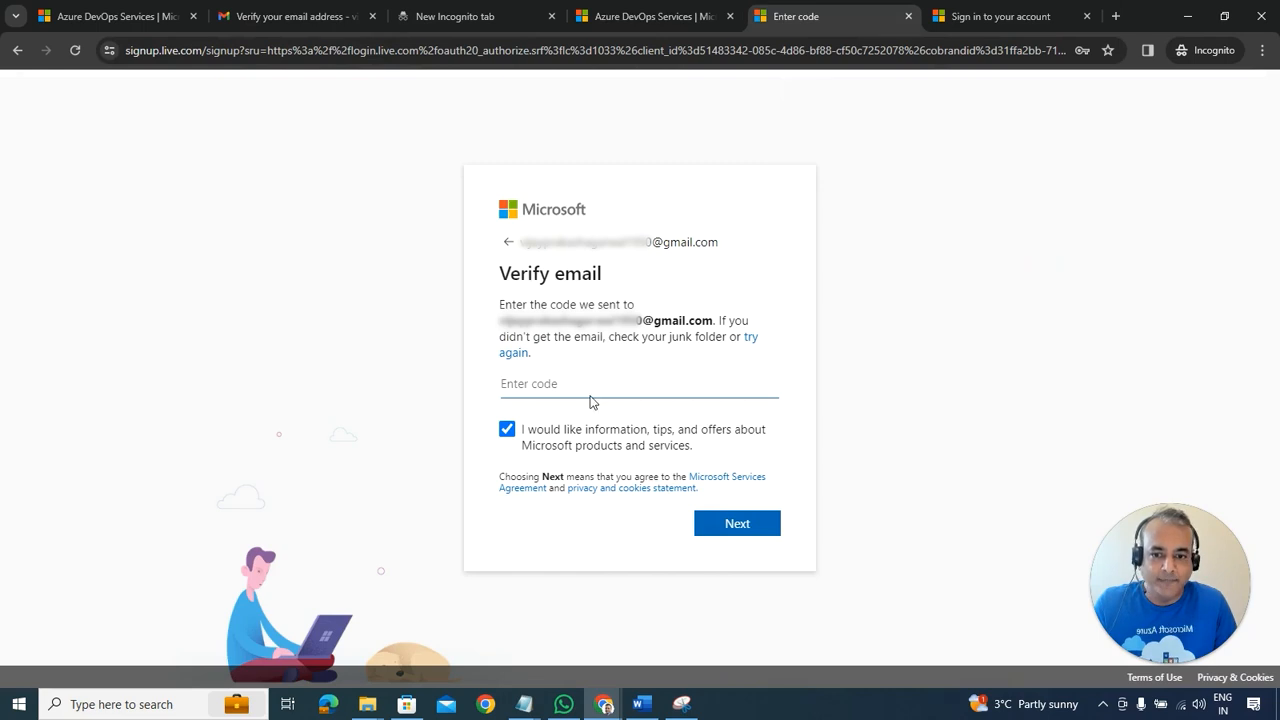
key(ctrl+v)
click(724, 521)
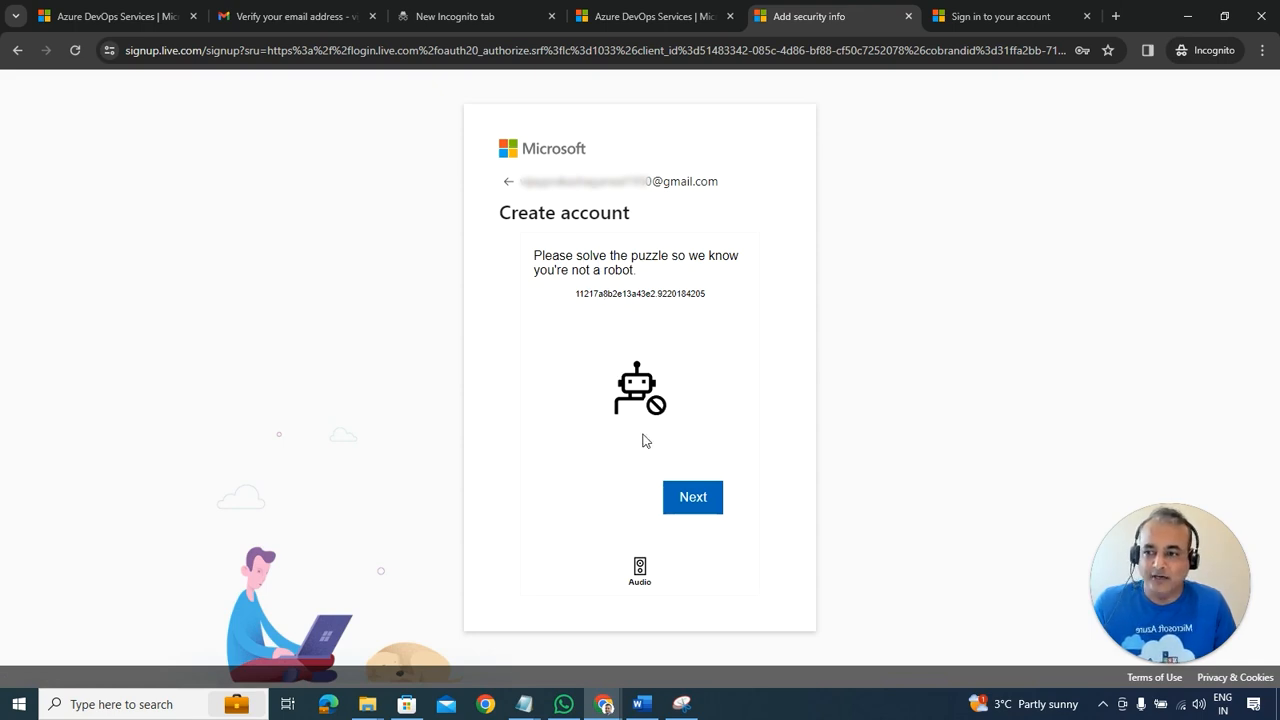
Step: Rotate the truck to match the hand's direction and submit the first puzzle
click(713, 504)
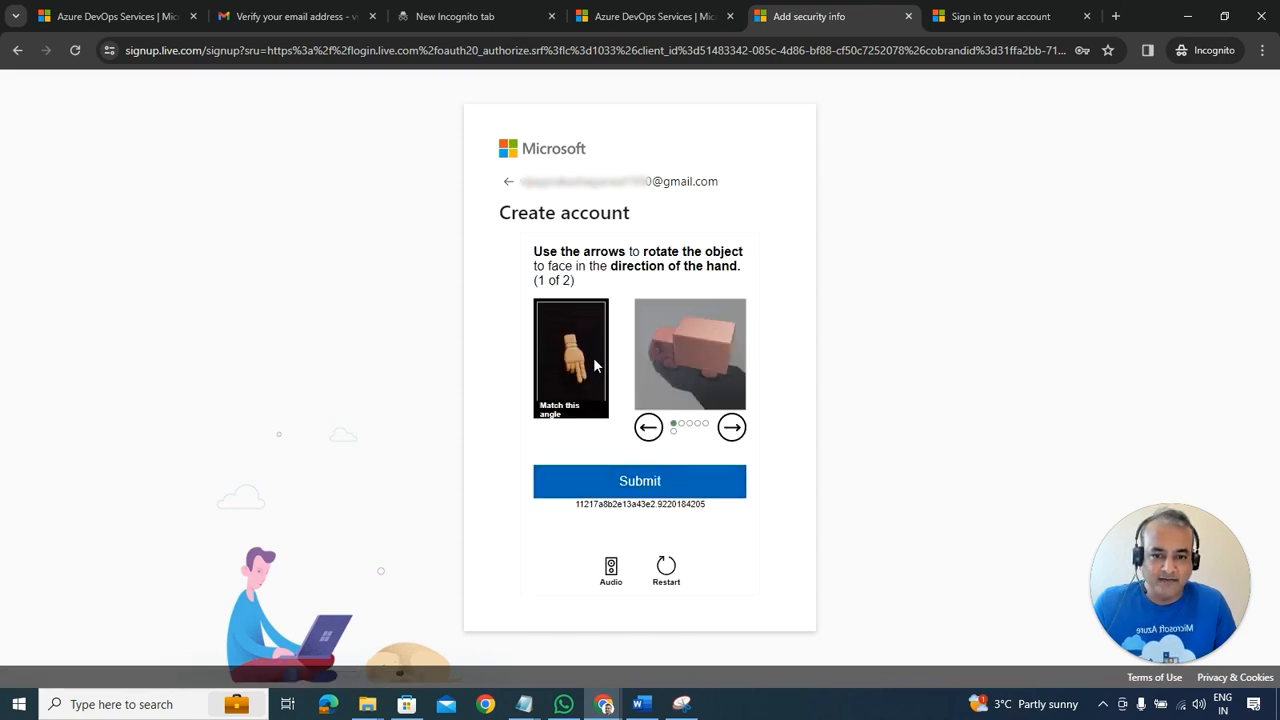
click(729, 433)
click(729, 433)
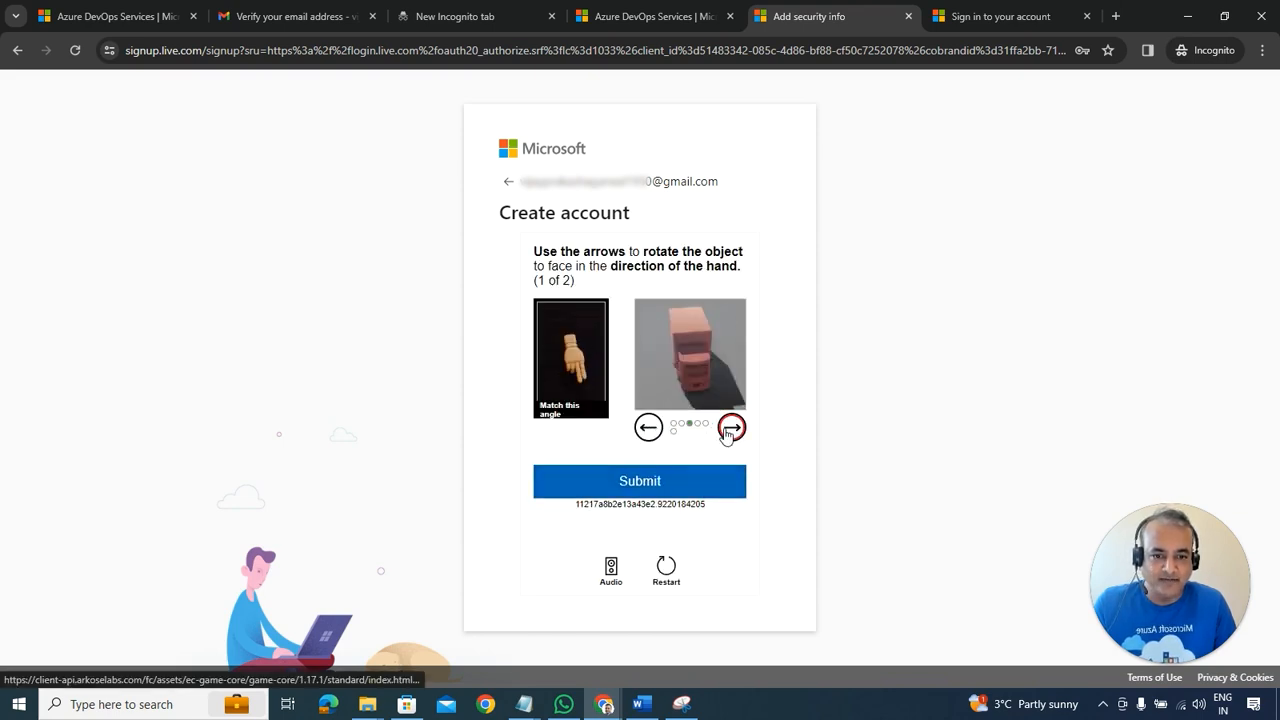
click(729, 433)
click(648, 427)
click(648, 490)
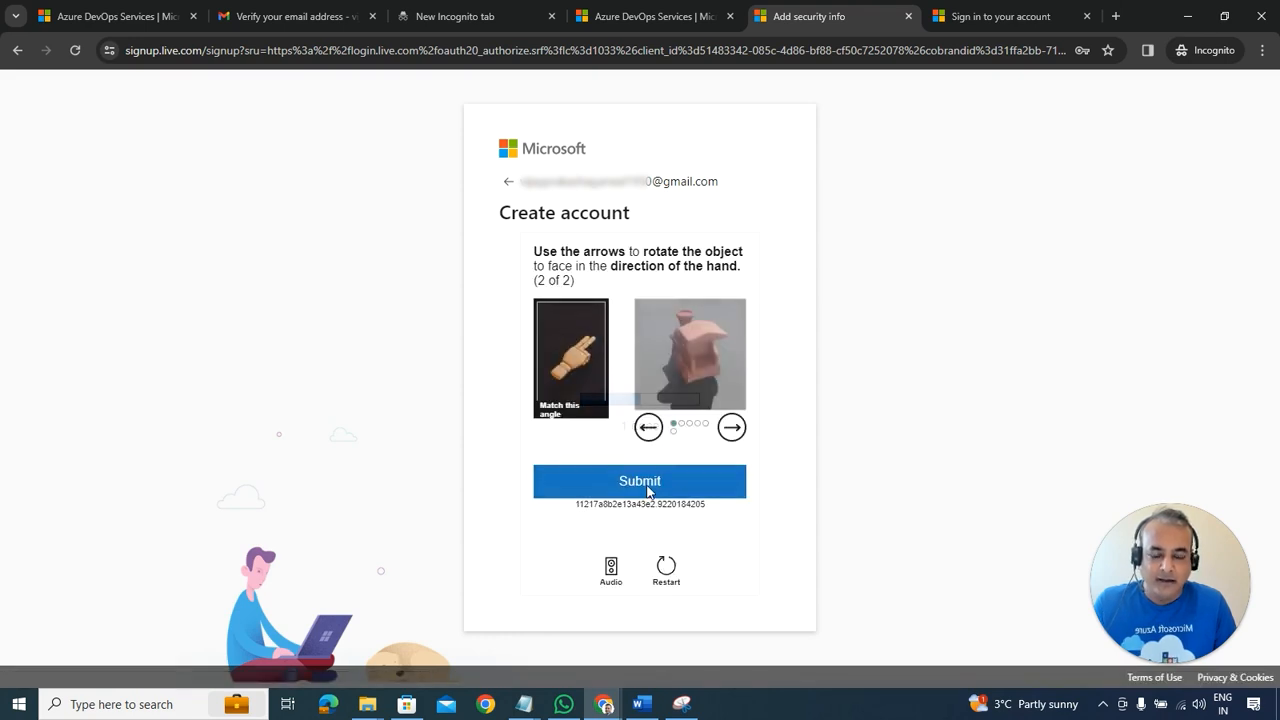
Step: Rotate the second object to match its hand and submit, completing verification, then return to Word
click(739, 433)
click(739, 433)
click(739, 433)
click(739, 433)
click(739, 433)
click(635, 478)
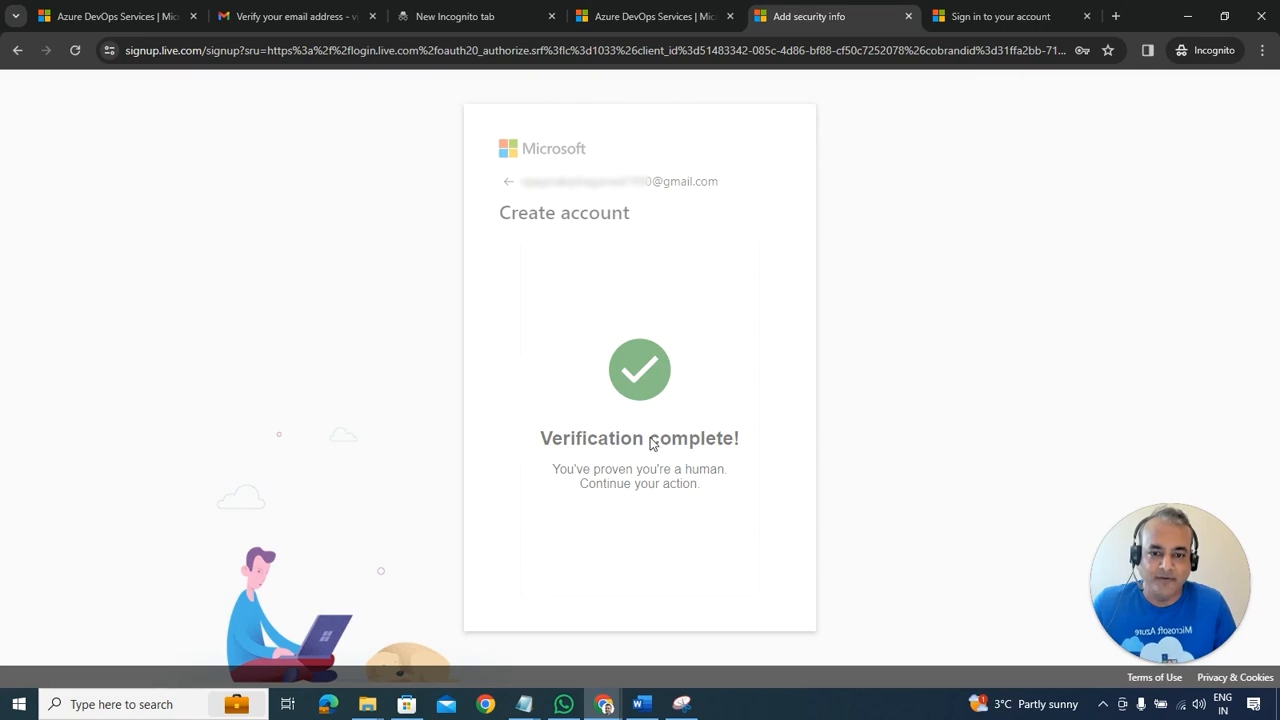
click(642, 706)
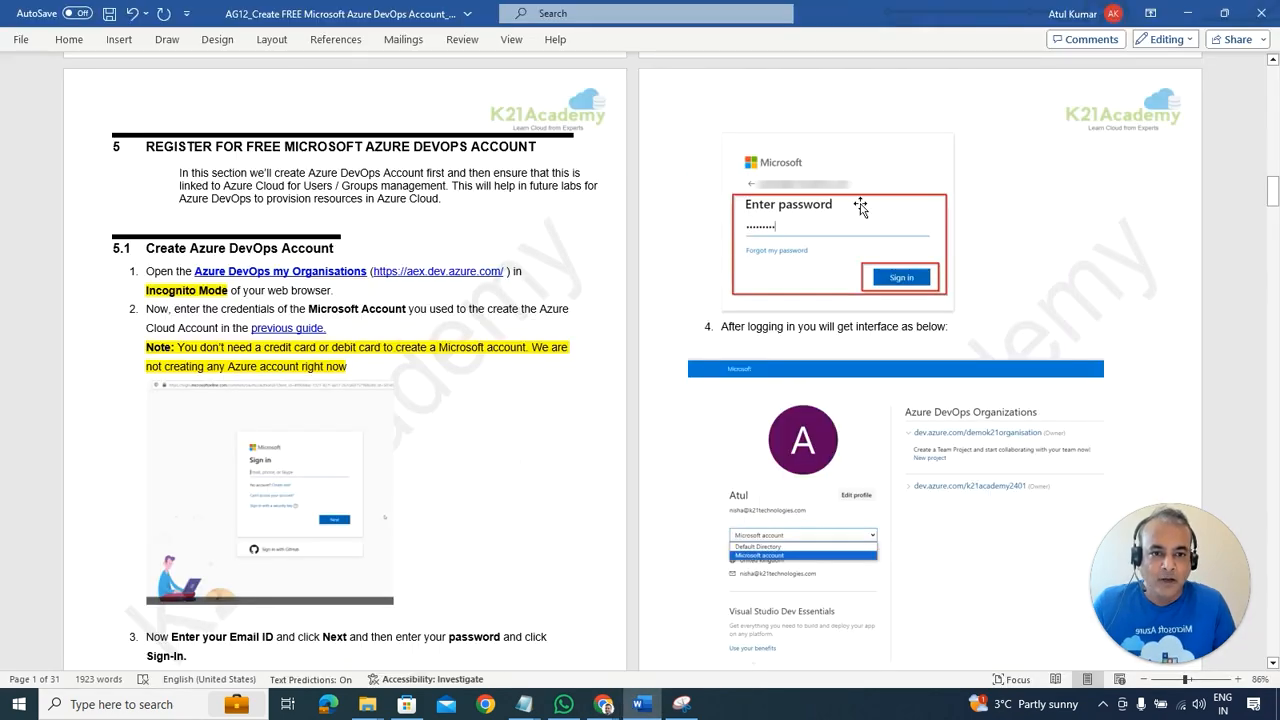
Step: Scroll through section 5.1 to step 4's Organizations page picture, then switch back to Chrome
scroll(339, 498, down, 1)
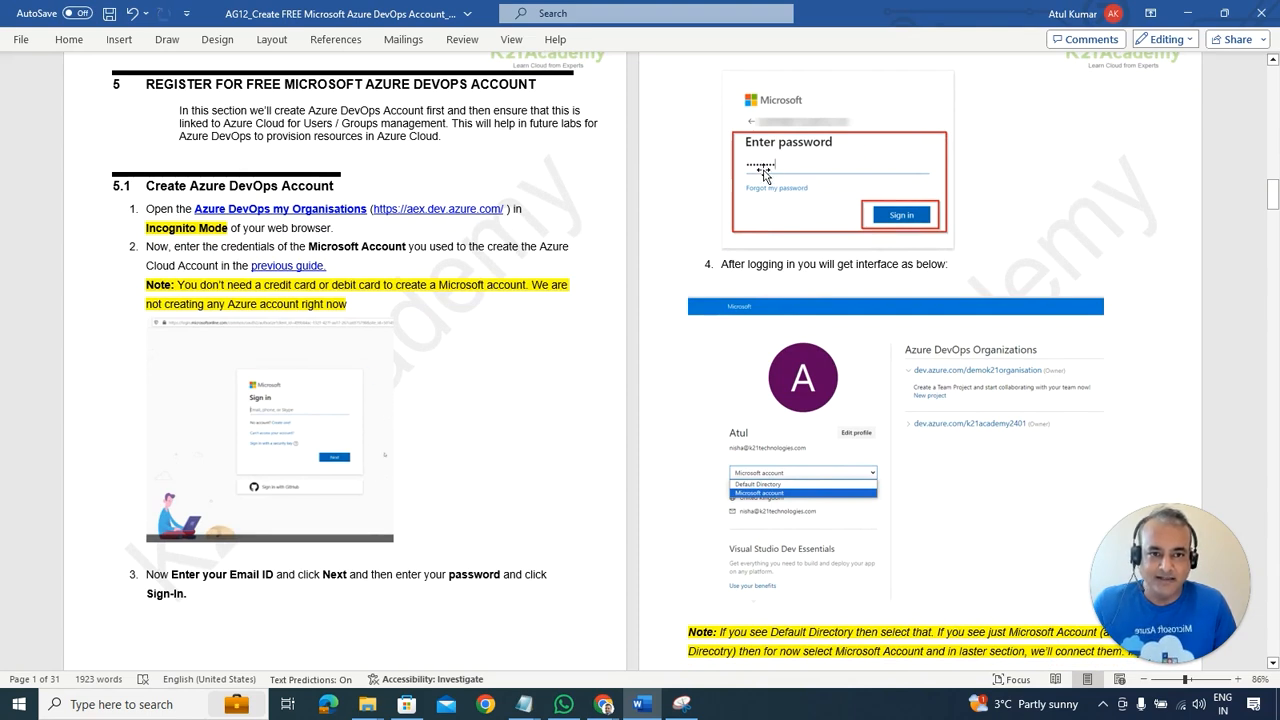
scroll(753, 329, down, 1)
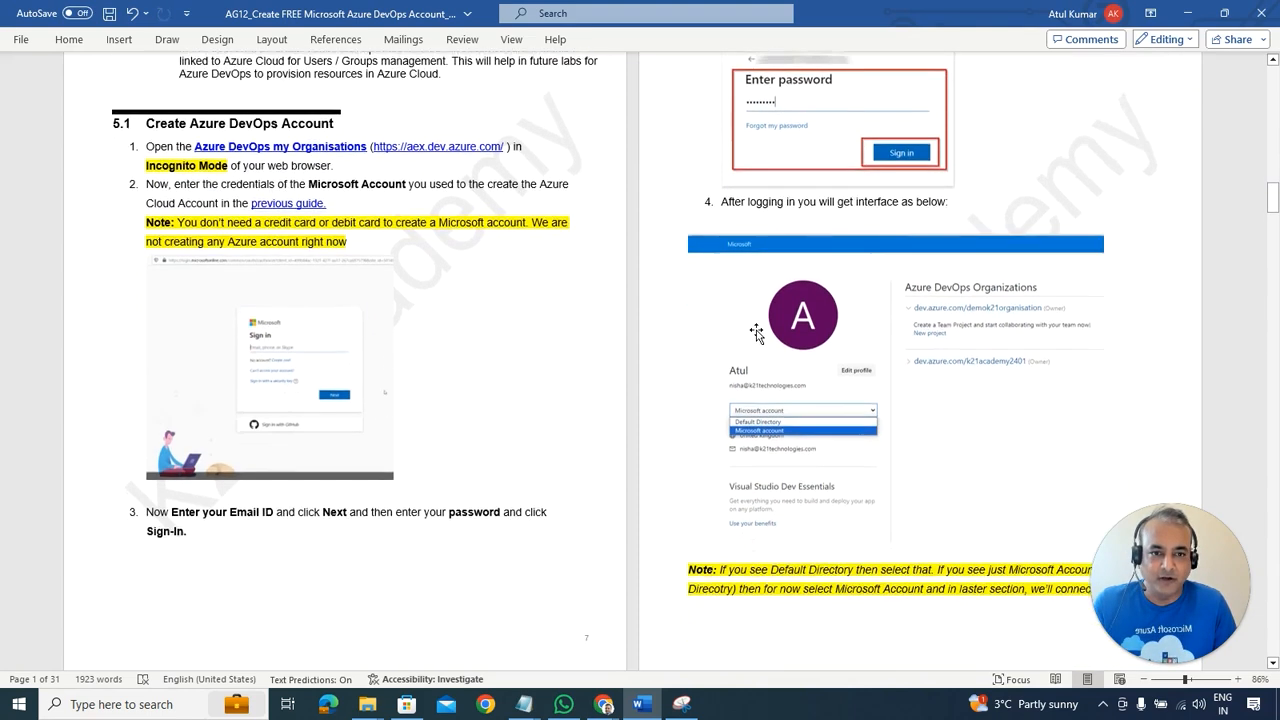
key(alt+Tab)
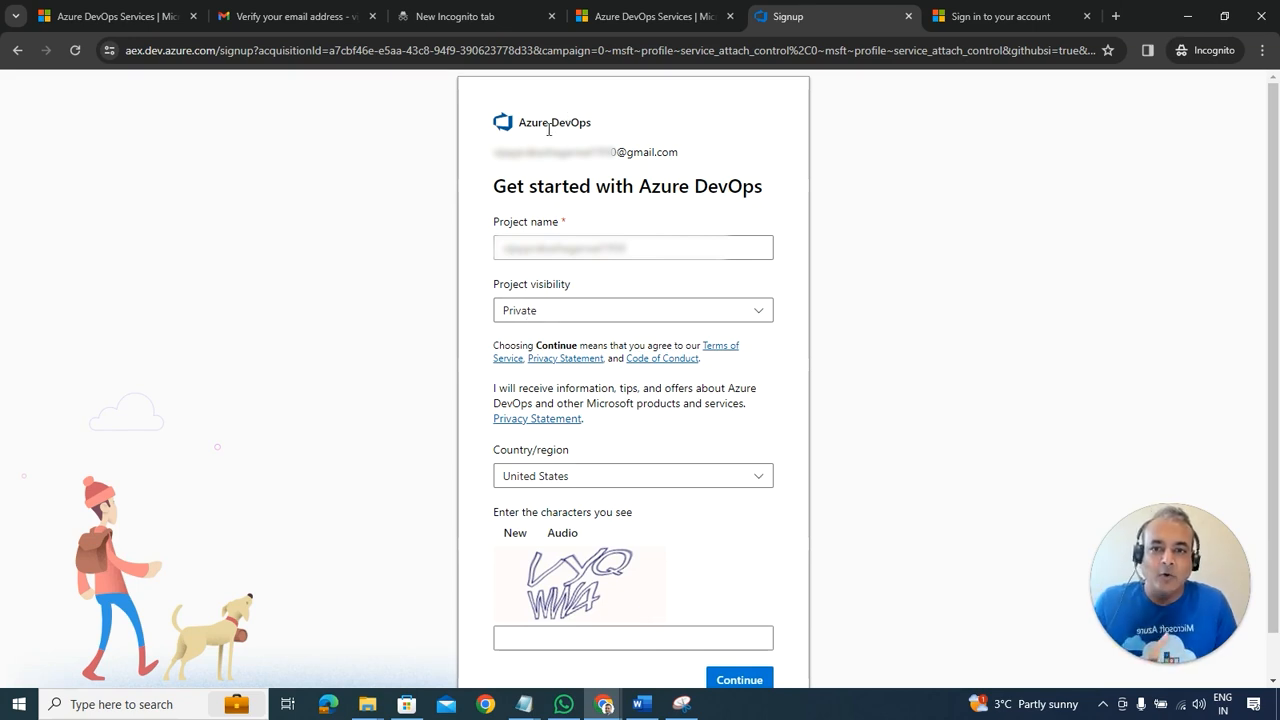
Step: Highlight the name and sign-in email, and review Project visibility (Private) and Country/region (United States)
drag(531, 124, 591, 124)
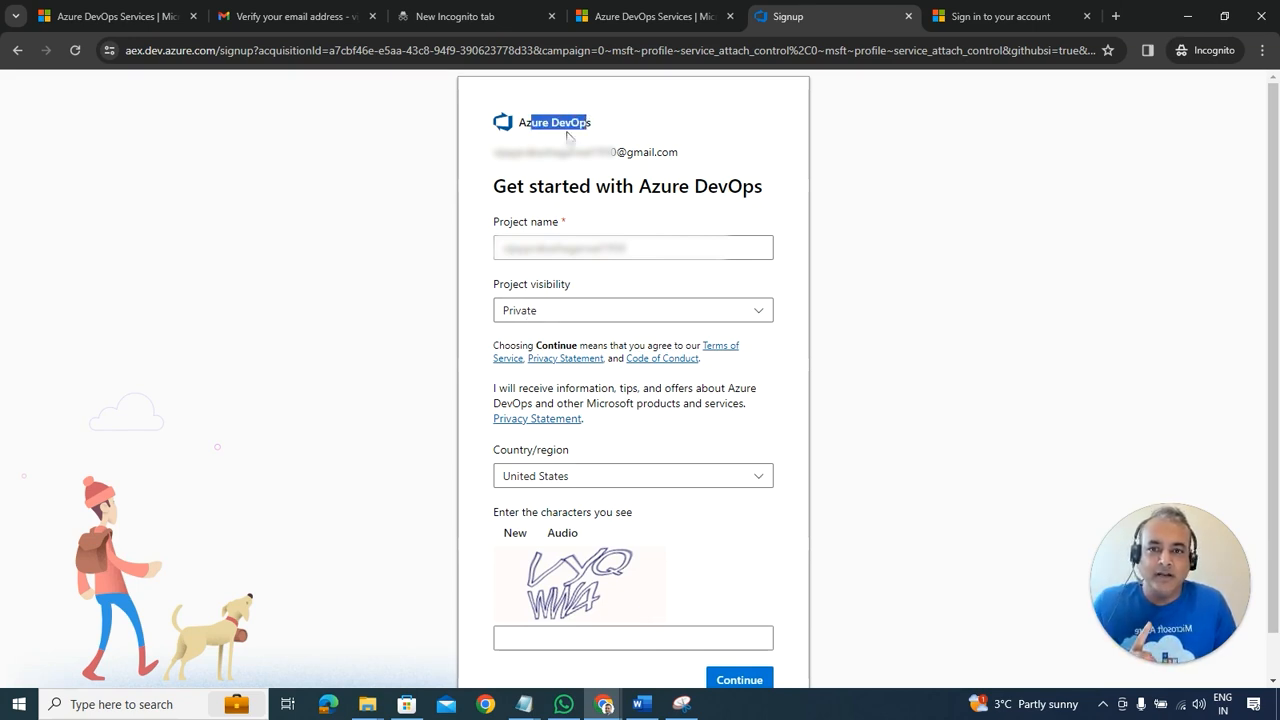
drag(531, 152, 642, 152)
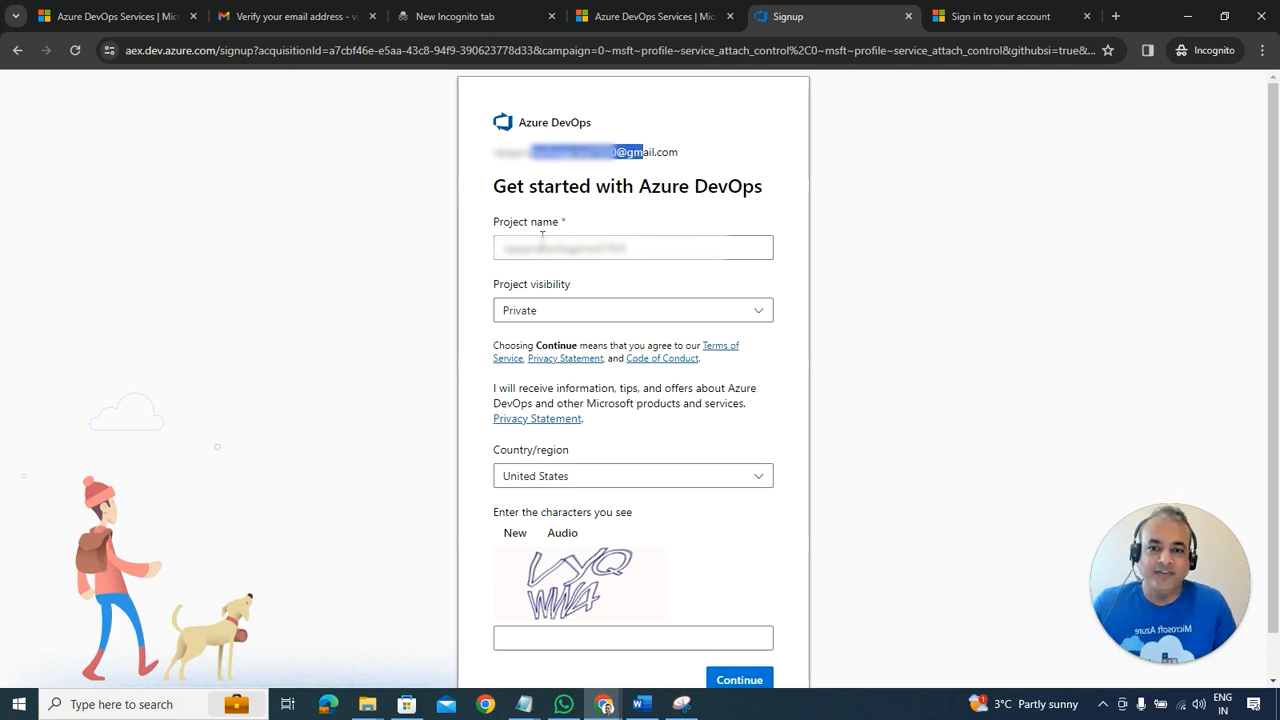
click(594, 314)
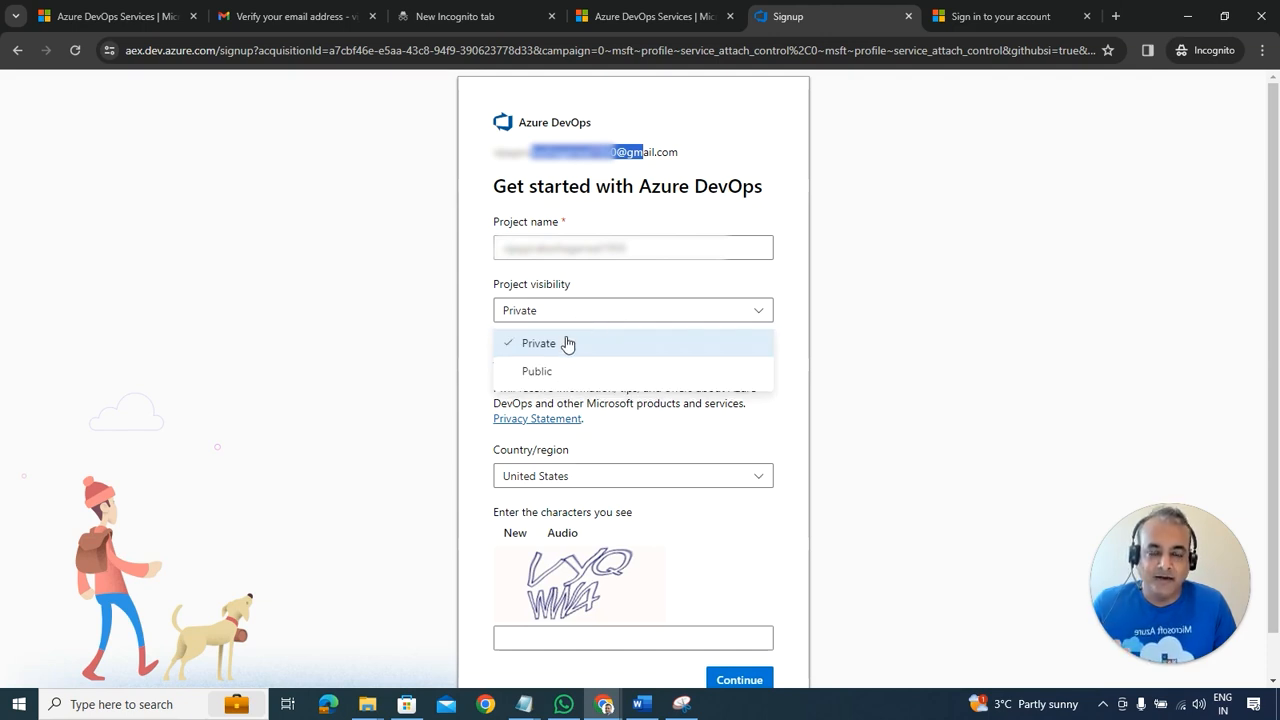
click(432, 337)
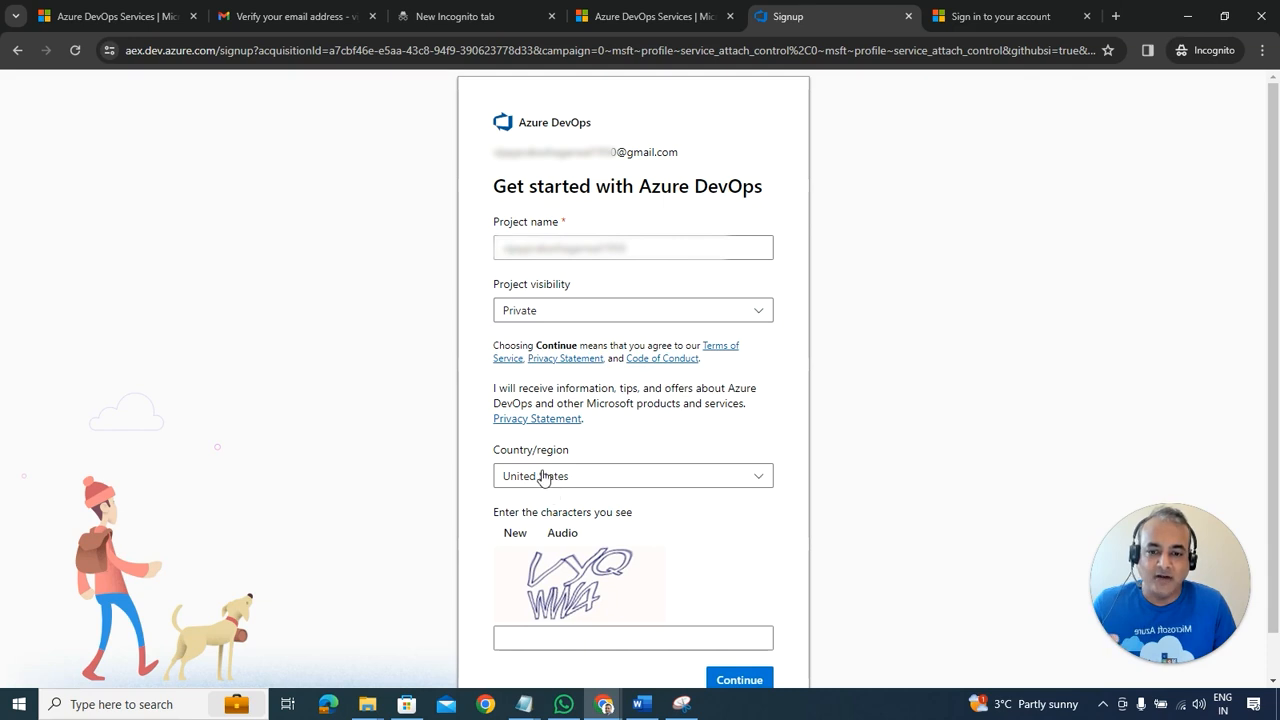
click(598, 481)
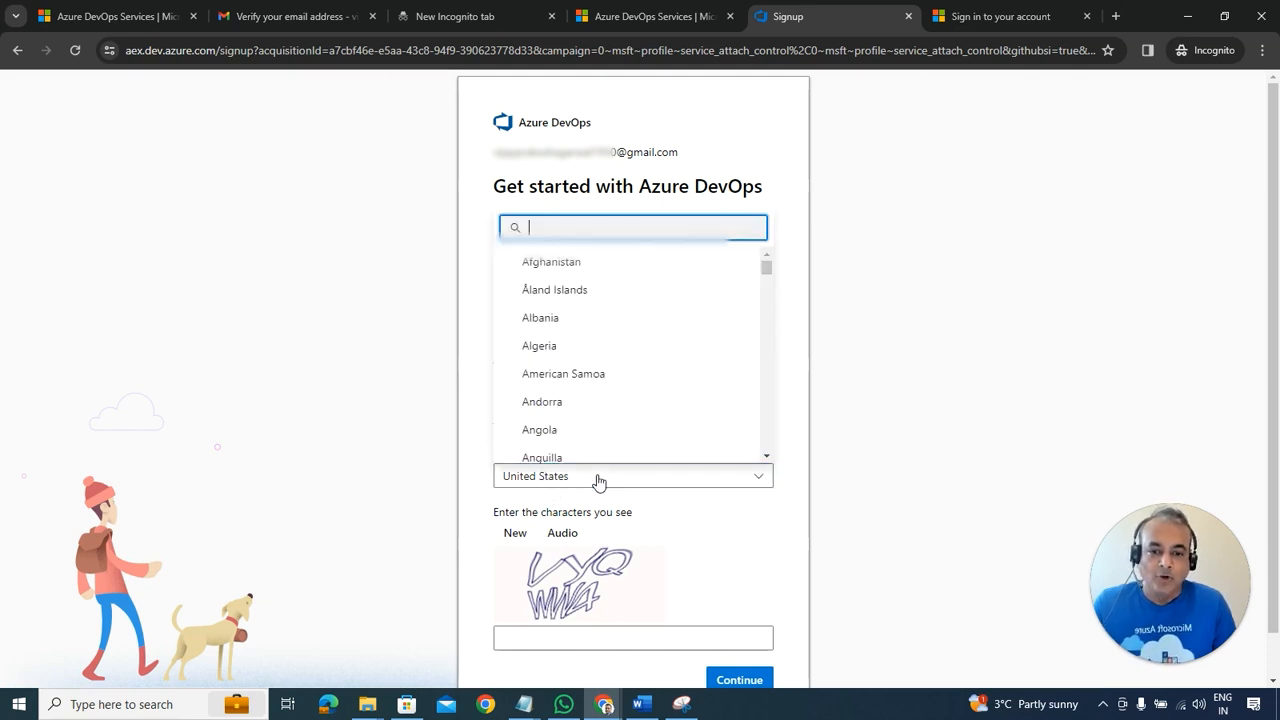
click(460, 358)
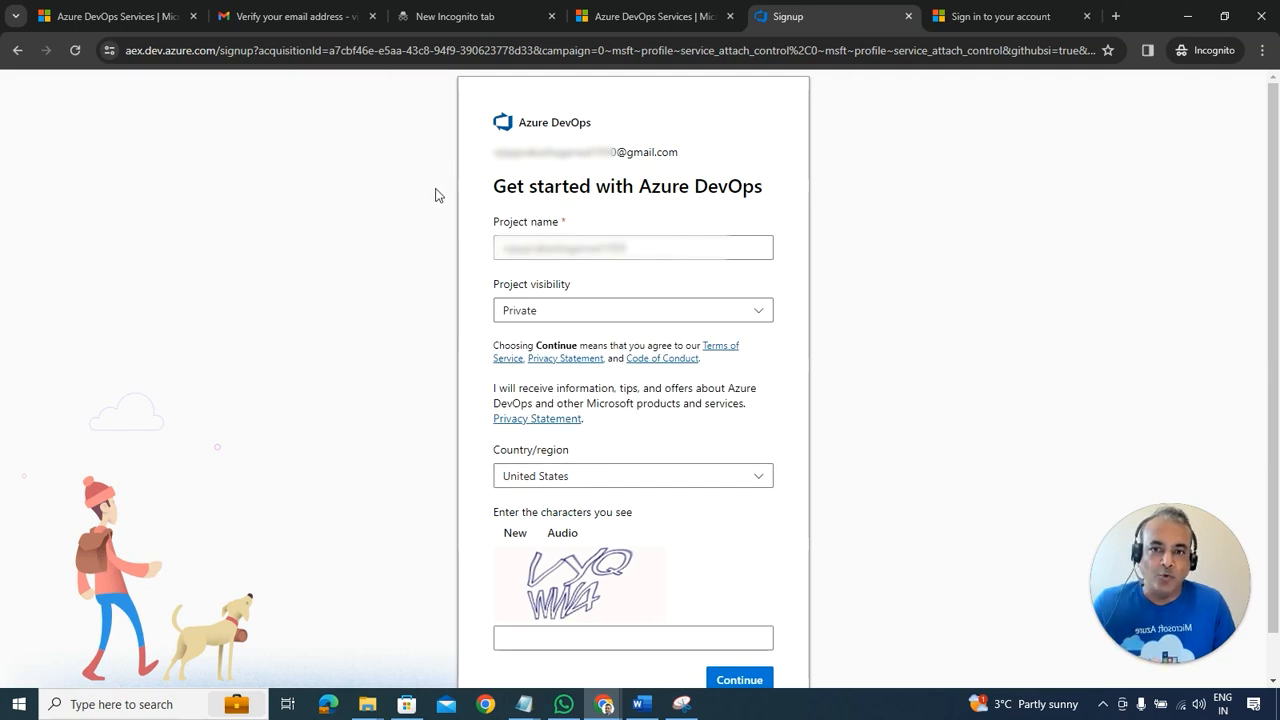
Step: Replace the web address with aex.dev.azure.com and load it
click(448, 52)
text(ae)
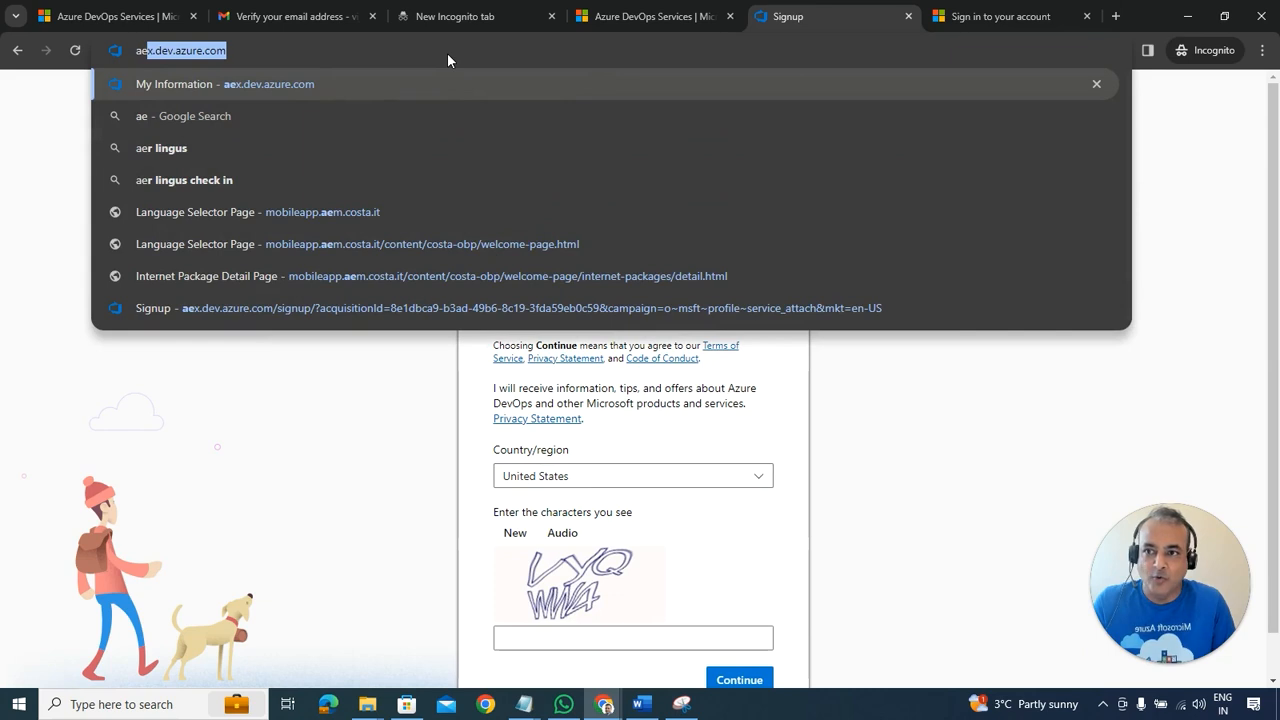
key(Return)
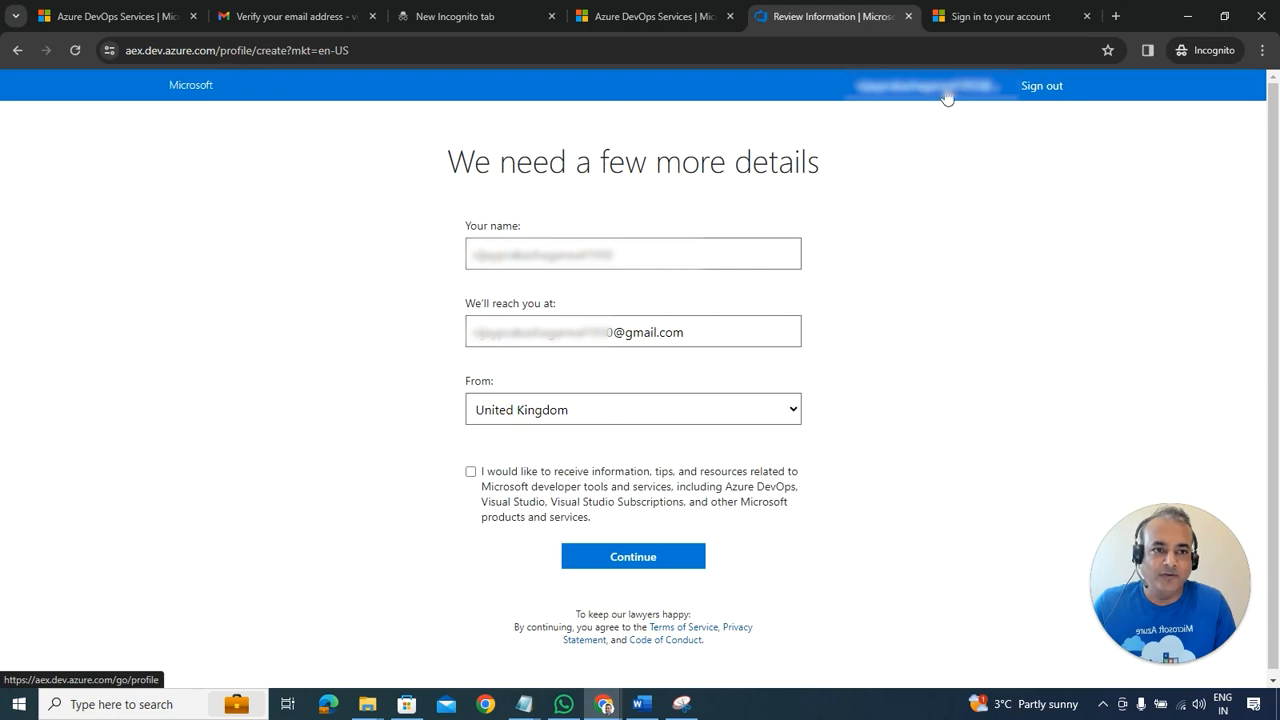
Step: Close the old tabs and load the aex.dev.azure.com profile details form in a fresh incognito tab
click(908, 17)
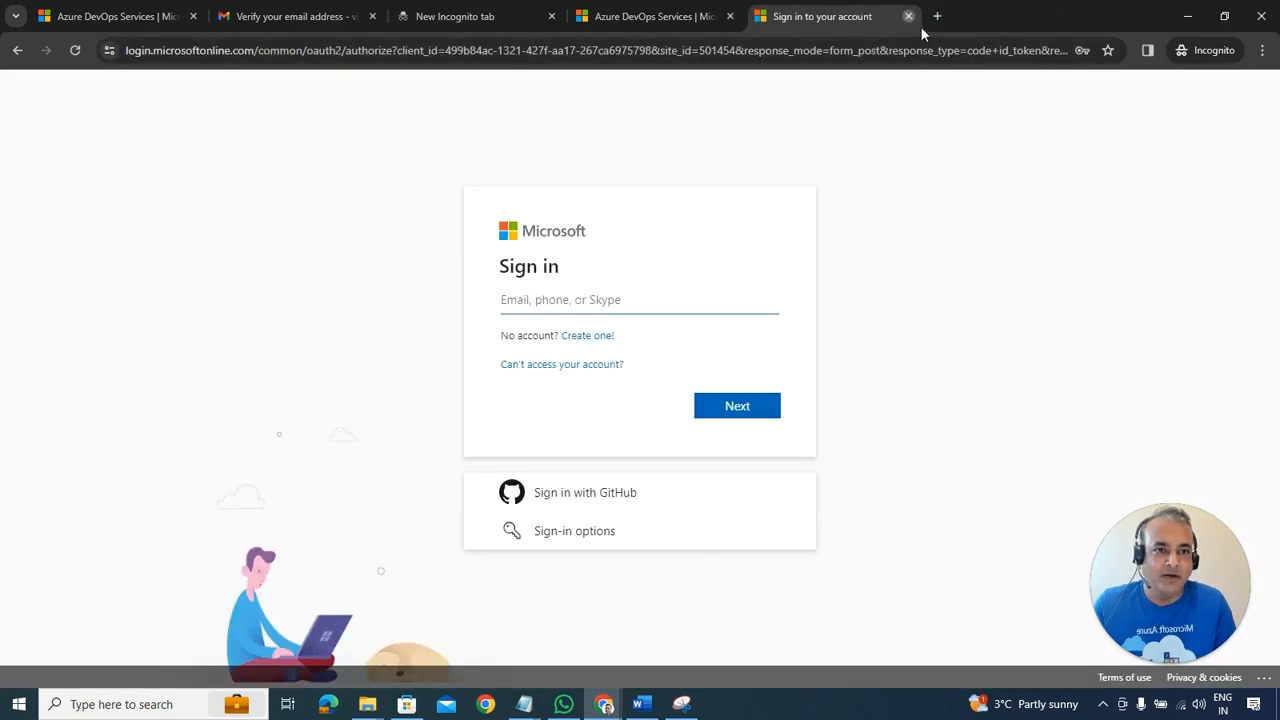
click(908, 17)
click(805, 16)
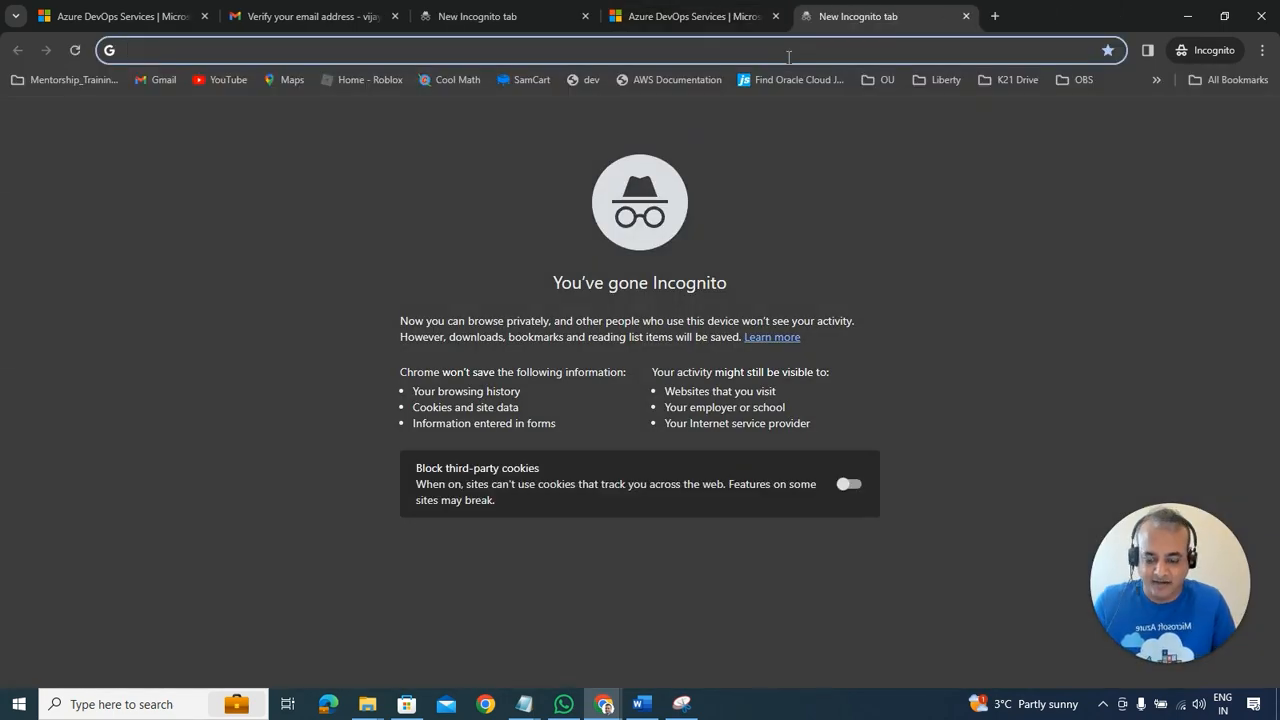
text(ae)
key(Return)
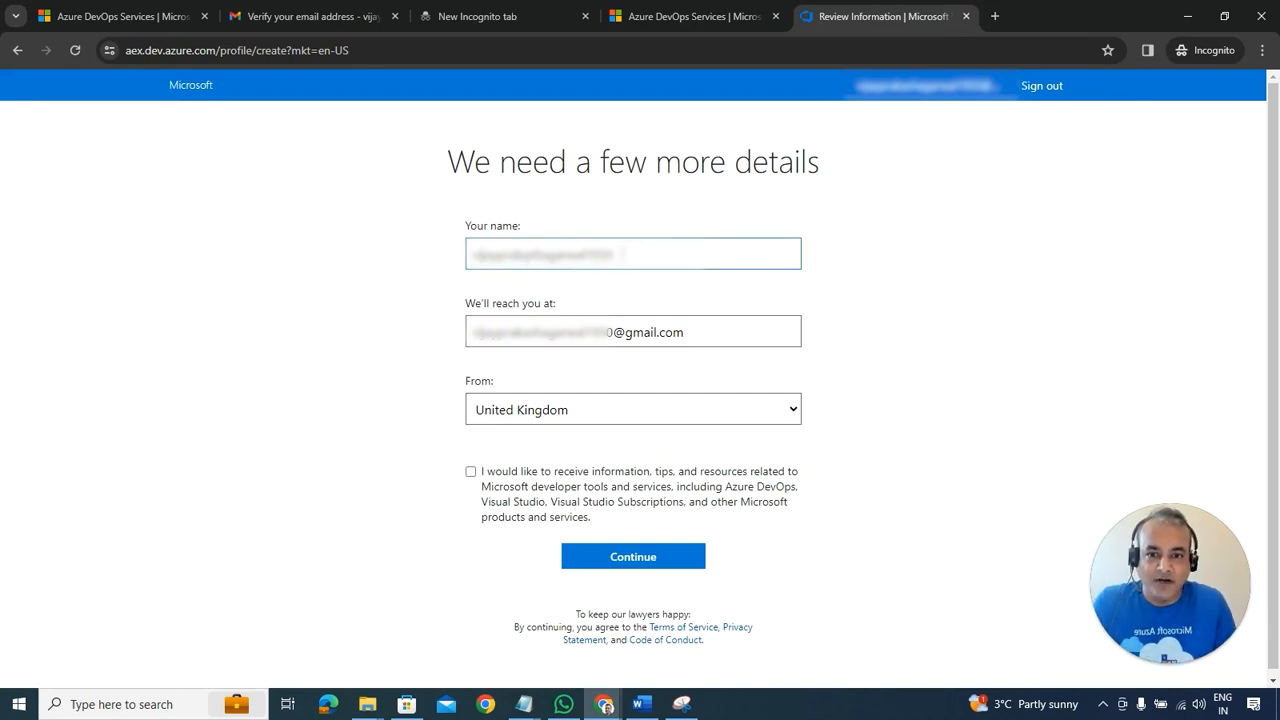
Step: Correct the name in Your name, opt in to developer tips and news, and submit the profile
drag(578, 255, 461, 258)
key(BackSpace)
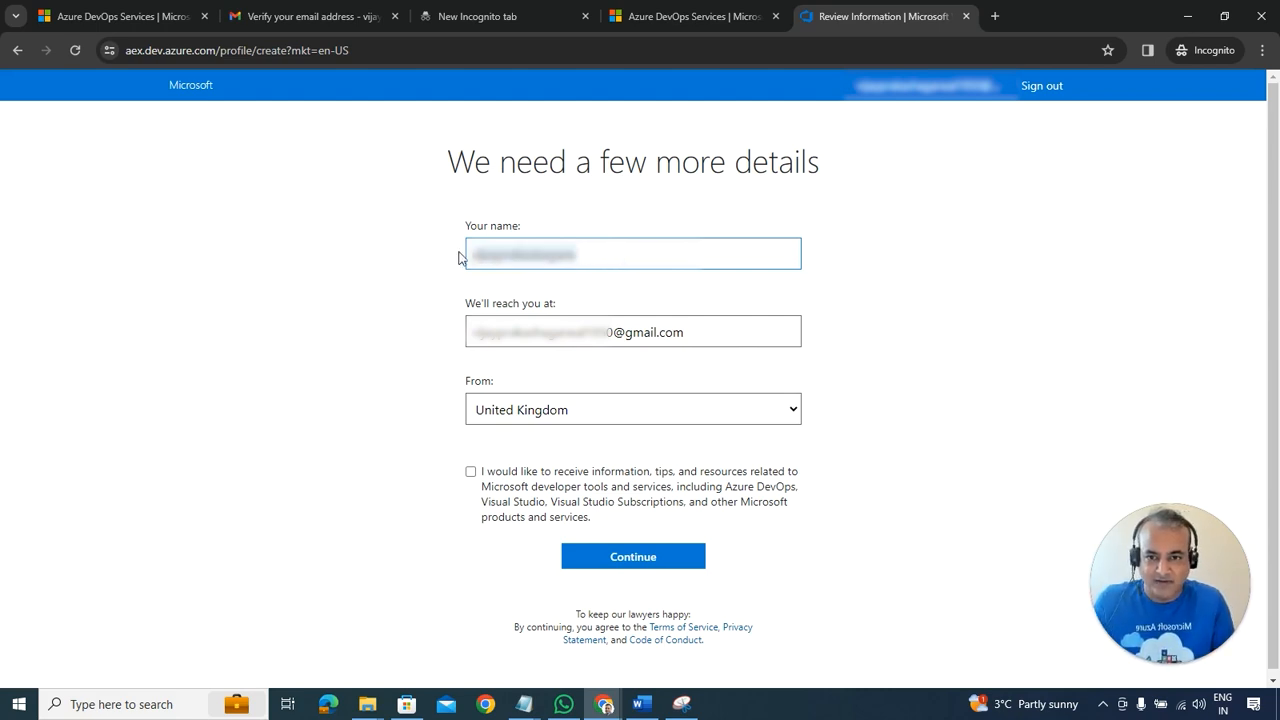
text(vija)
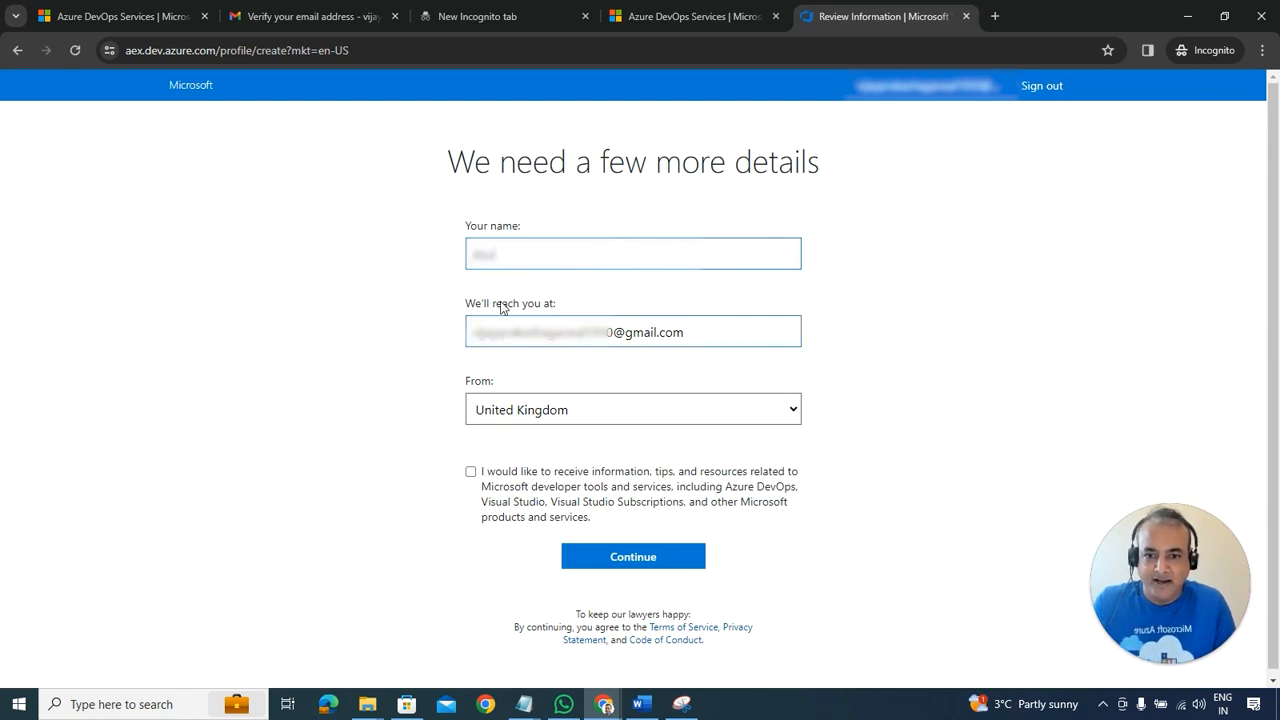
click(471, 473)
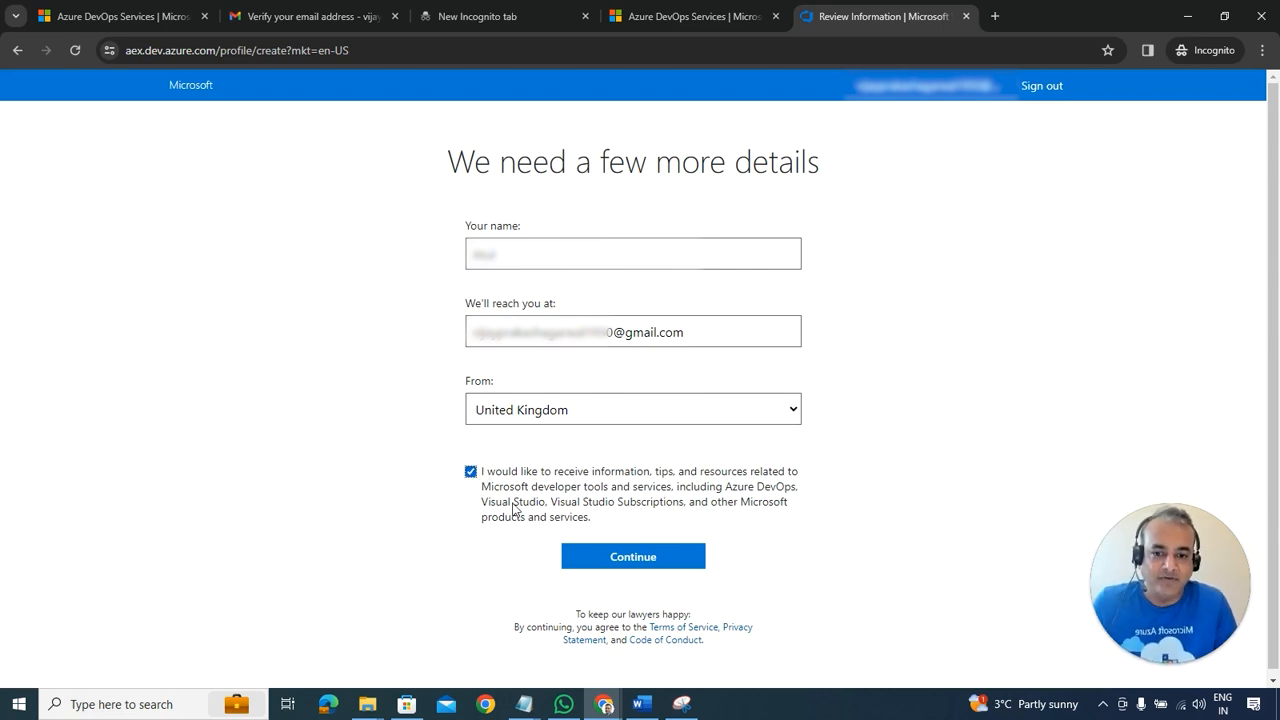
click(636, 563)
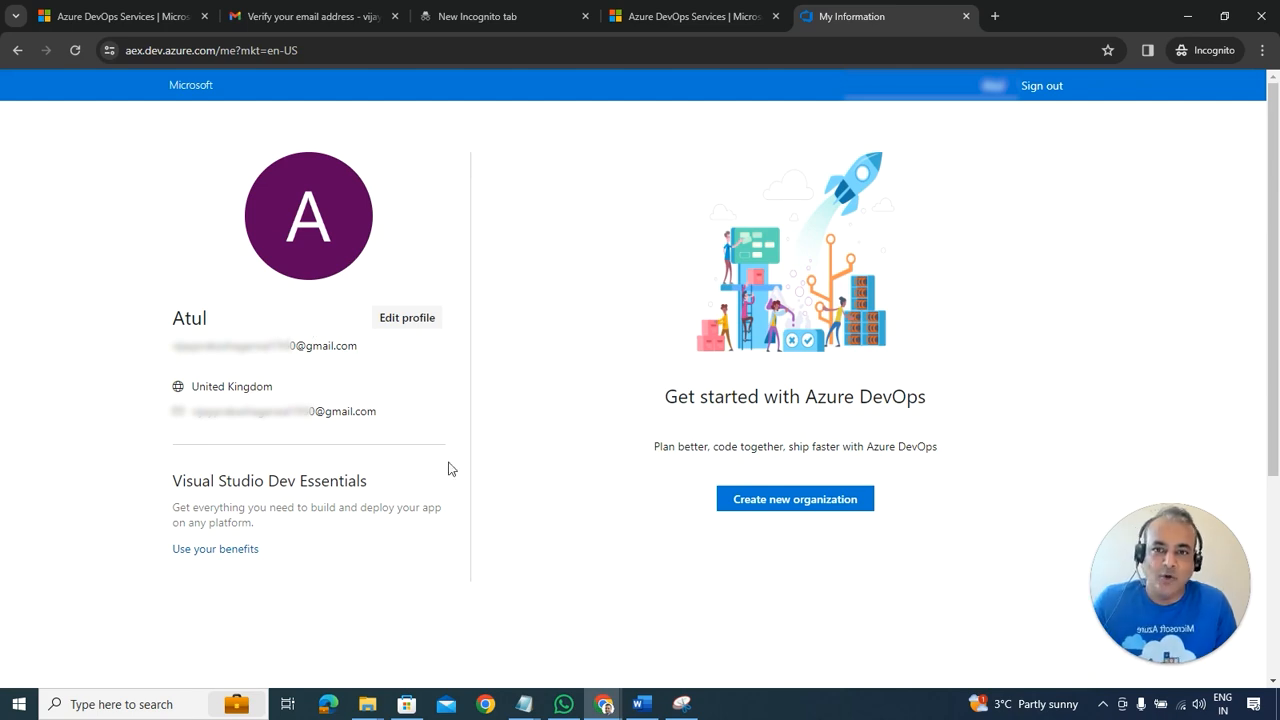
click(641, 704)
scroll(780, 300, down, 3)
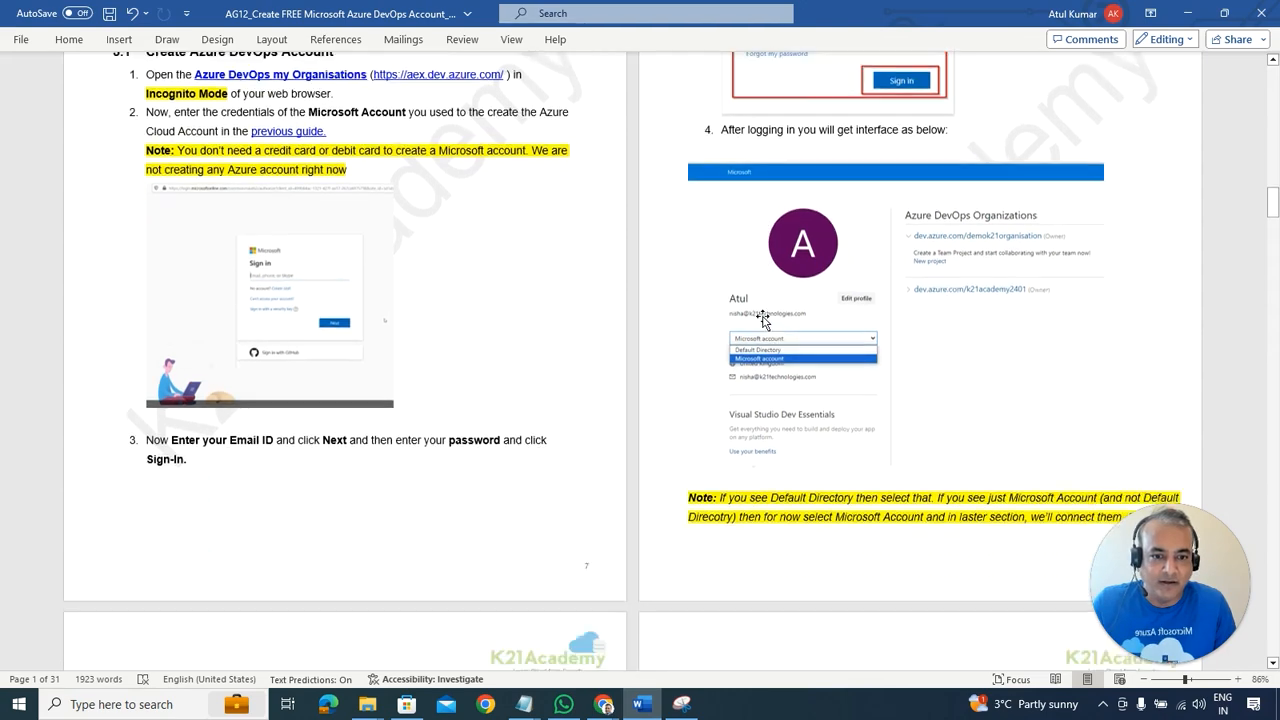
scroll(820, 340, up, 2)
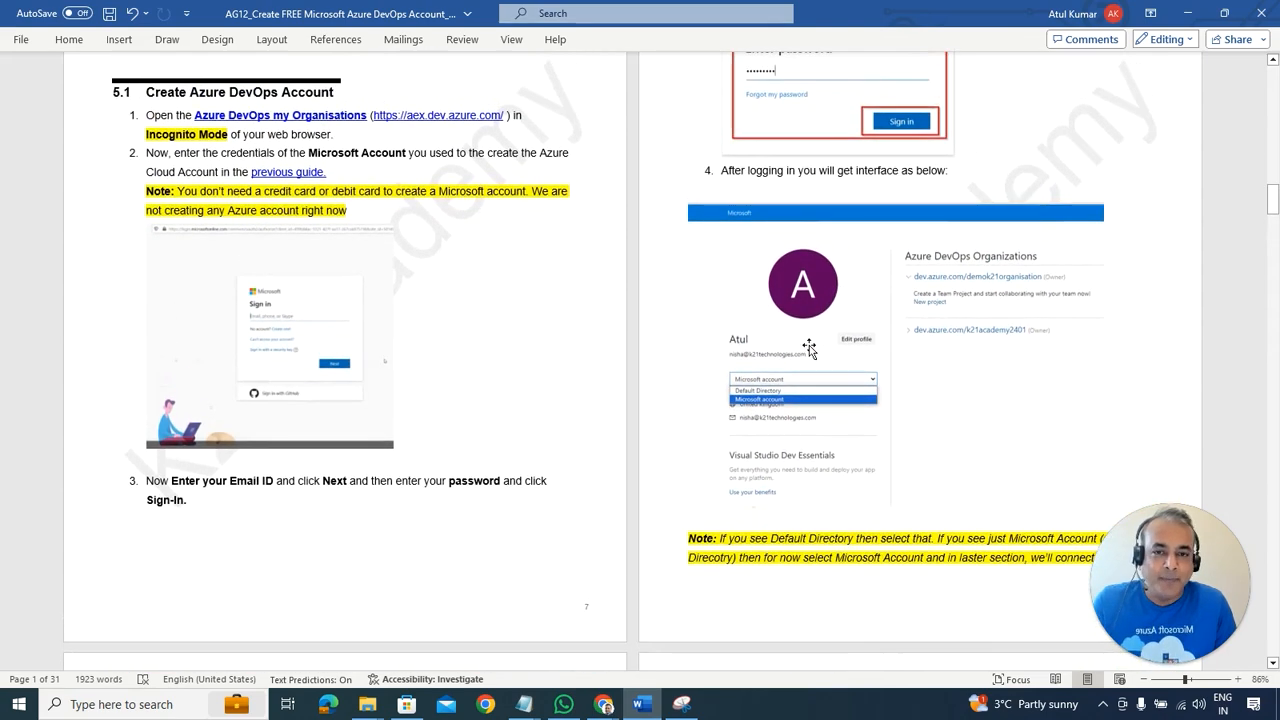
key(alt+Tab)
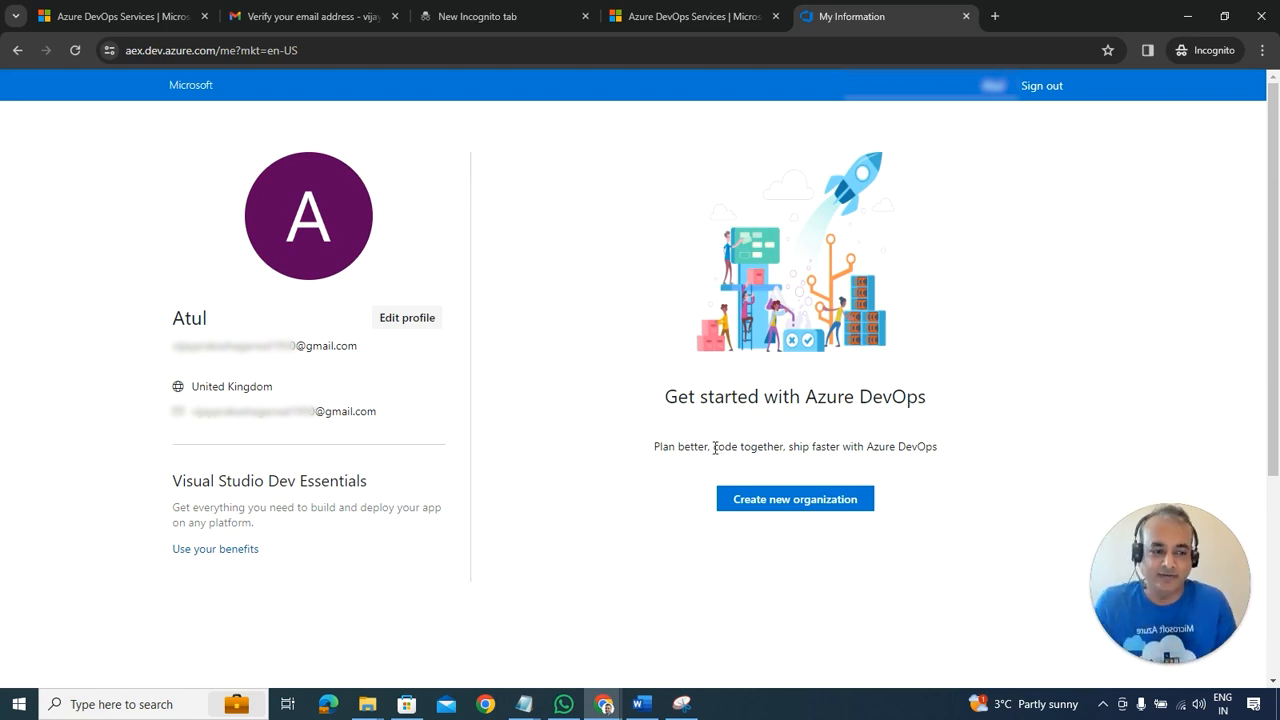
Step: Start a new organization, accept the terms, and rename it k21academy240101
click(748, 505)
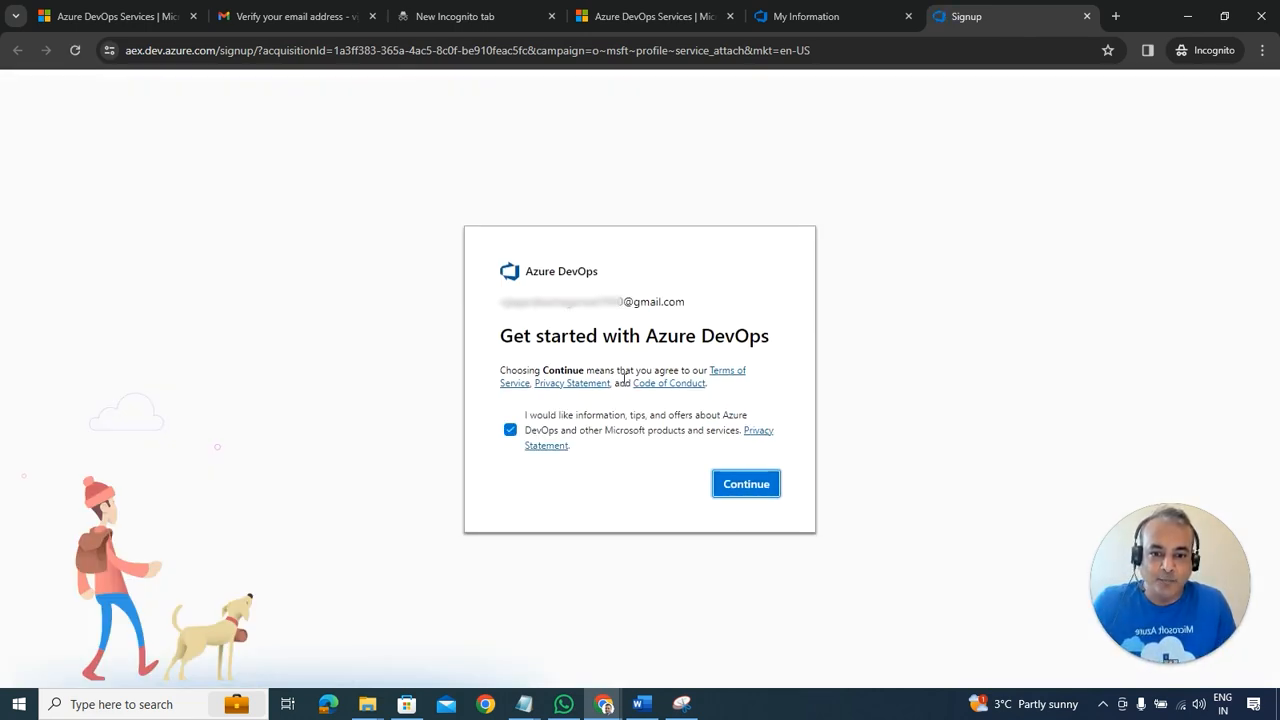
click(742, 485)
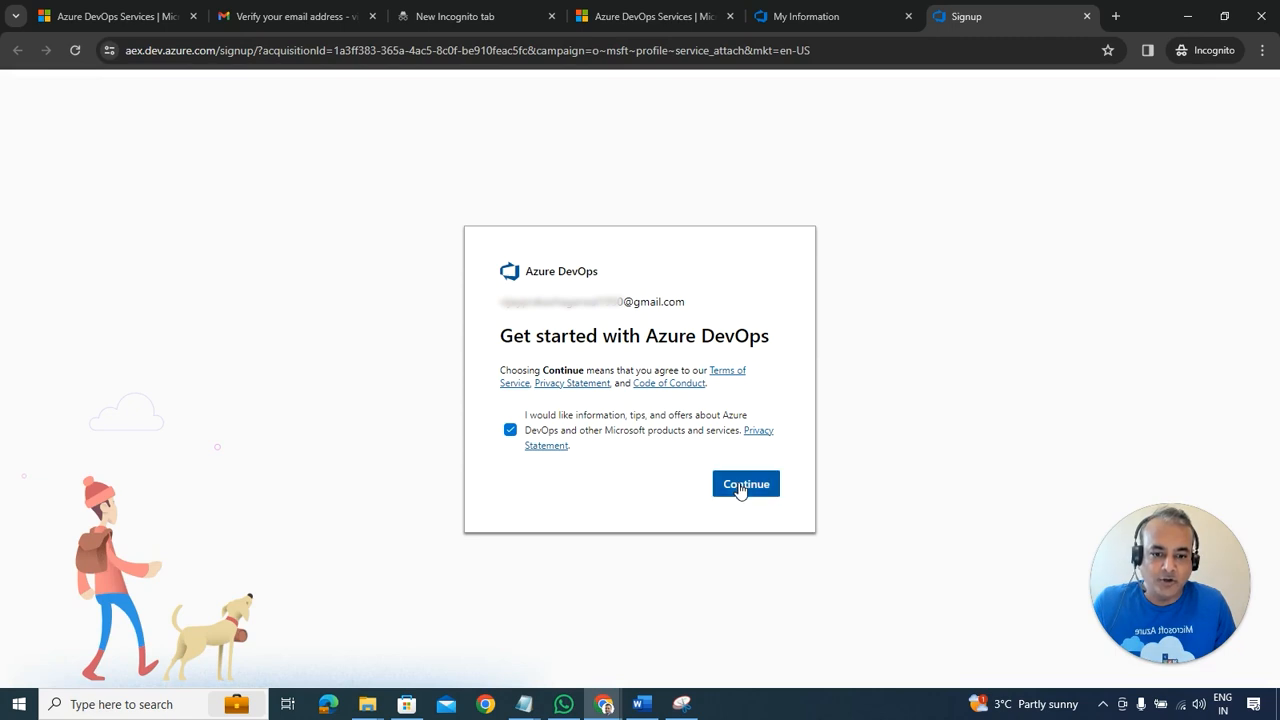
drag(650, 307, 578, 307)
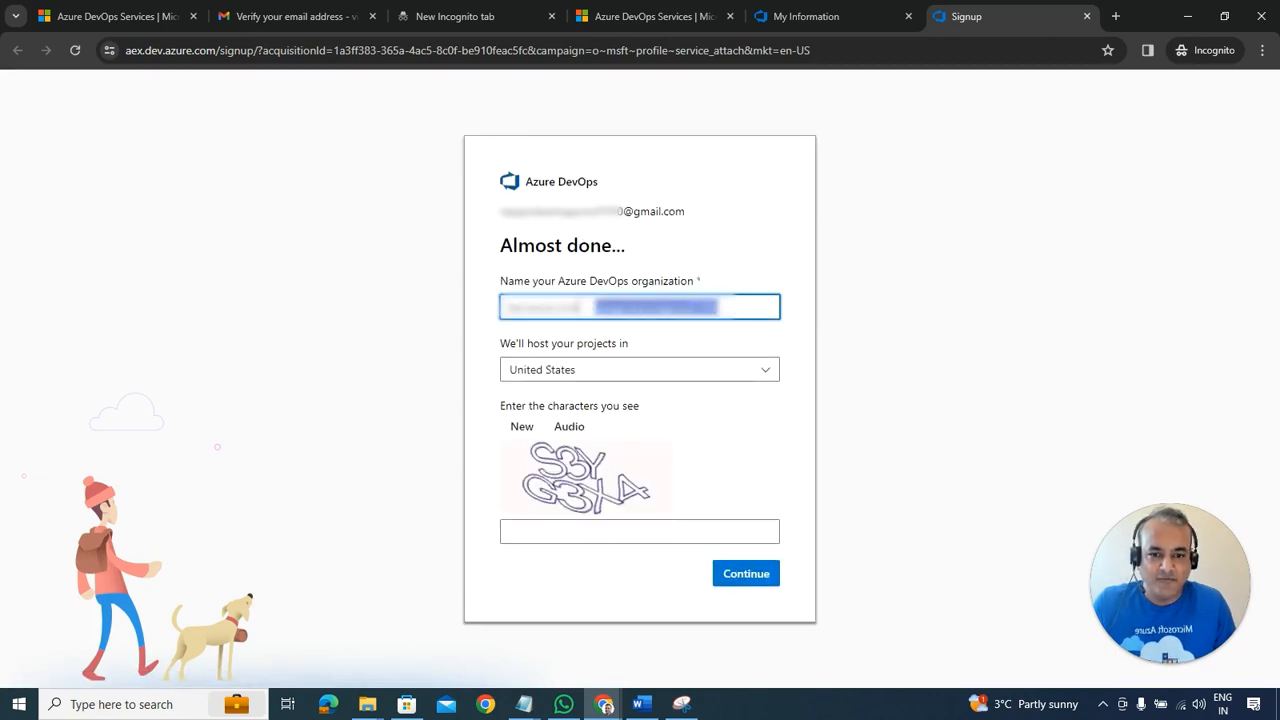
text(k21academ)
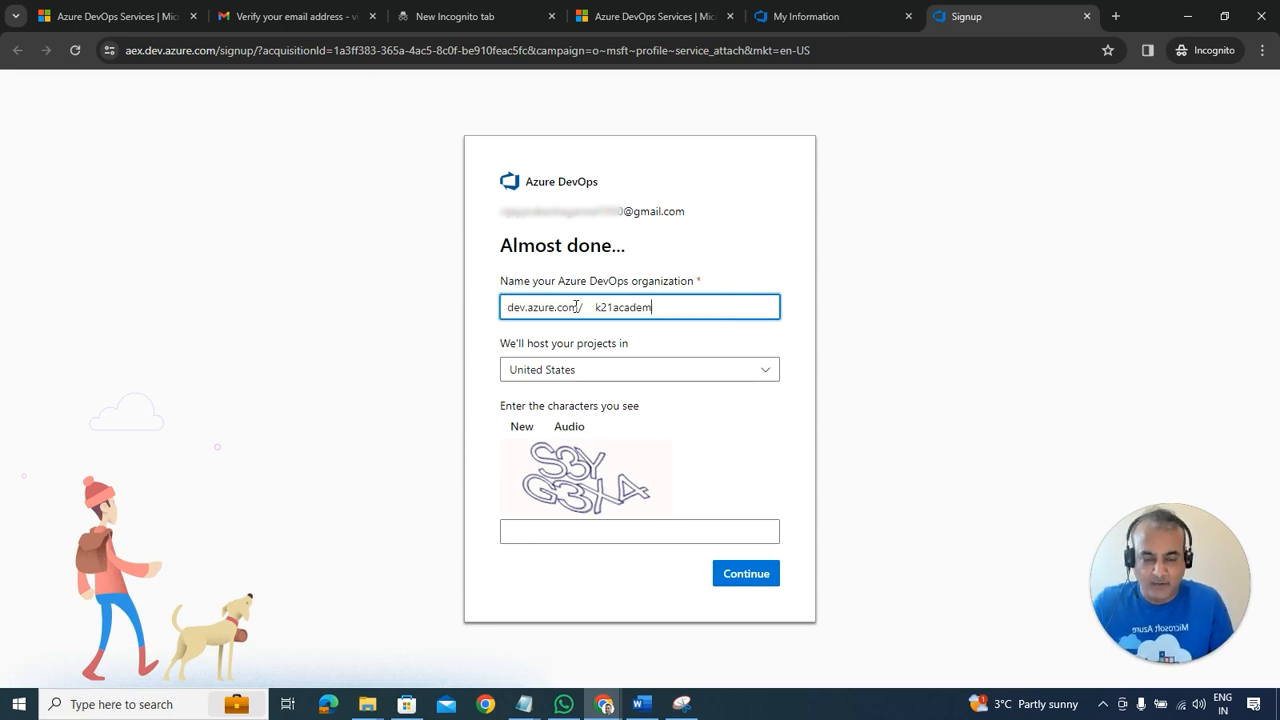
text(y2401)
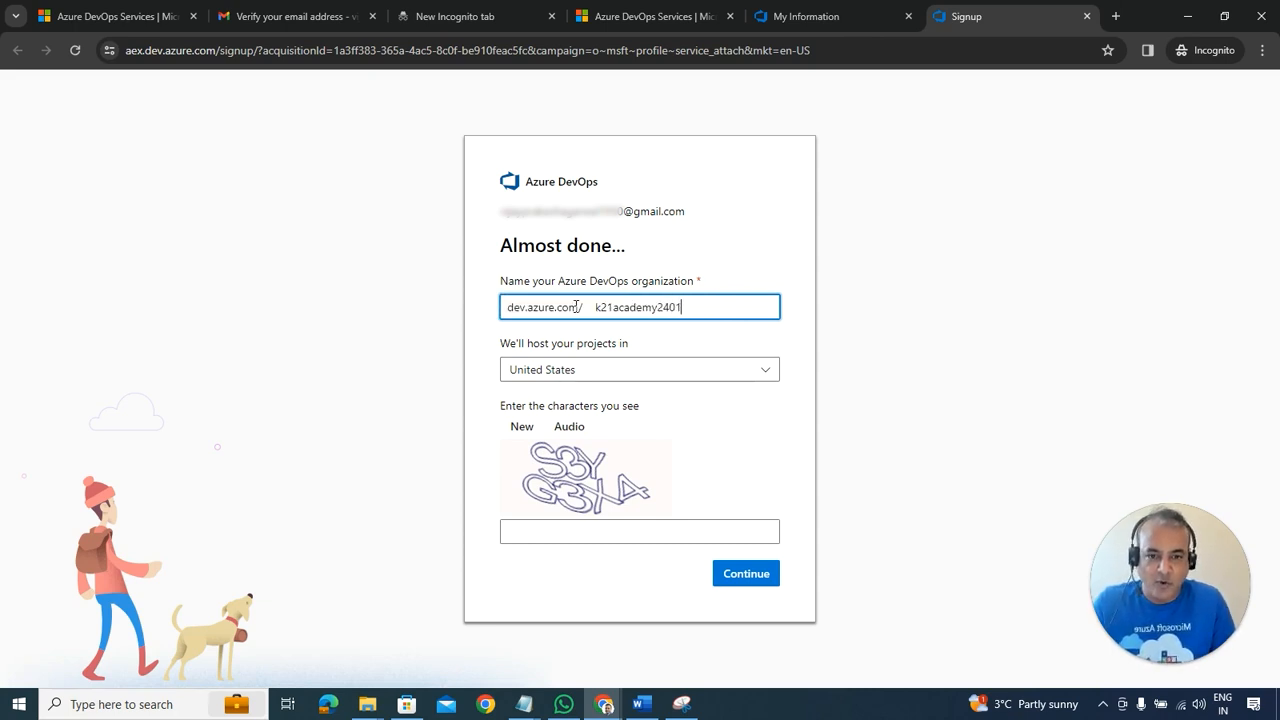
text(01)
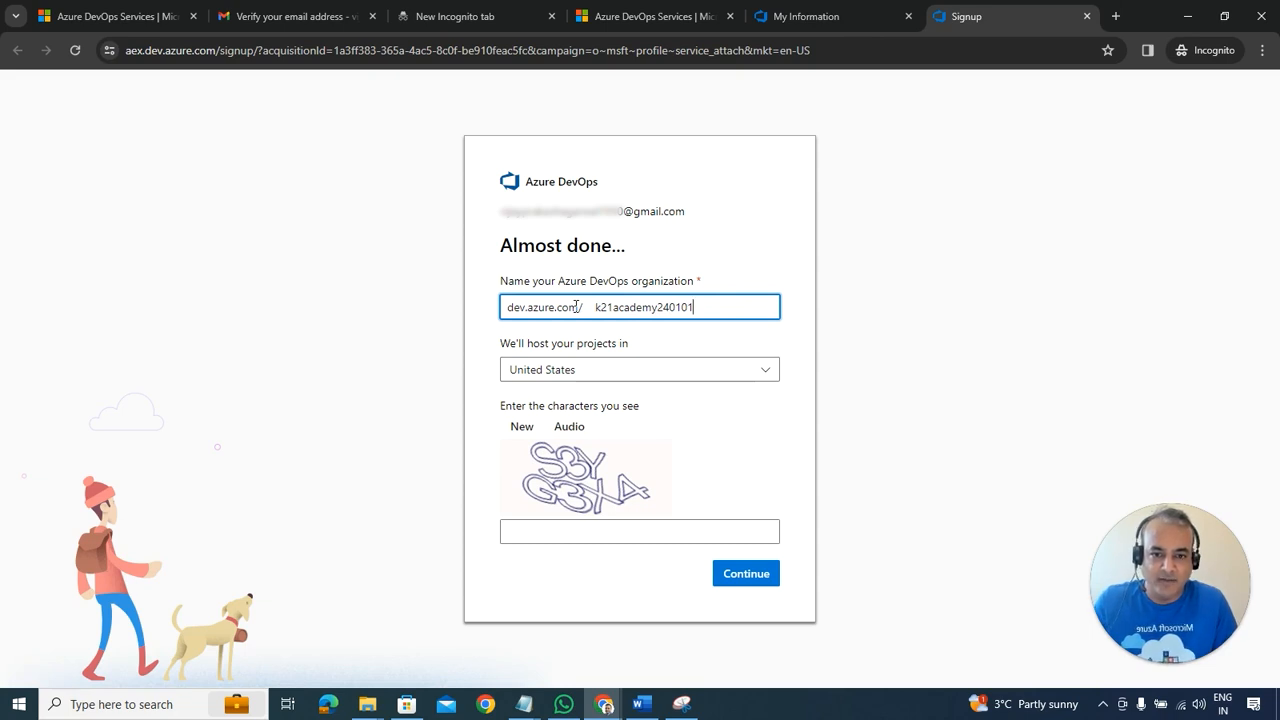
Step: Host the projects in United Kingdom, enter the captcha characters, and submit the organization
click(594, 378)
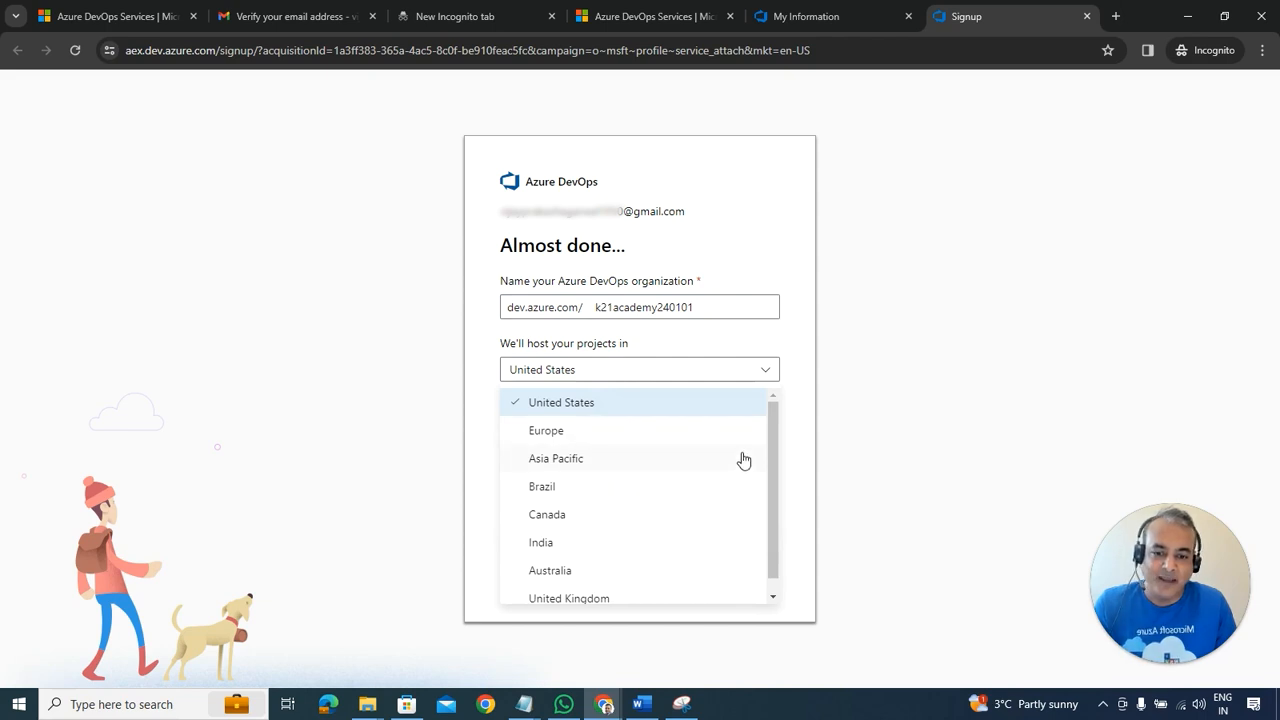
scroll(776, 450, down, 1)
click(612, 583)
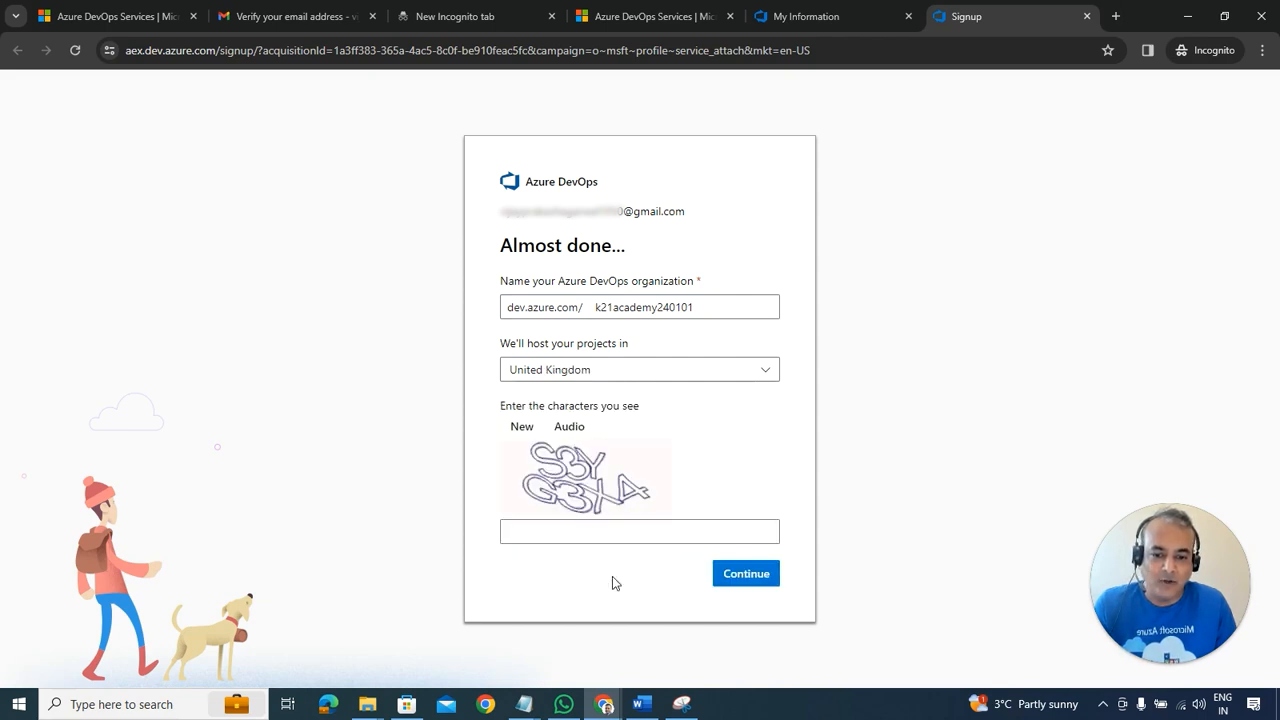
click(568, 534)
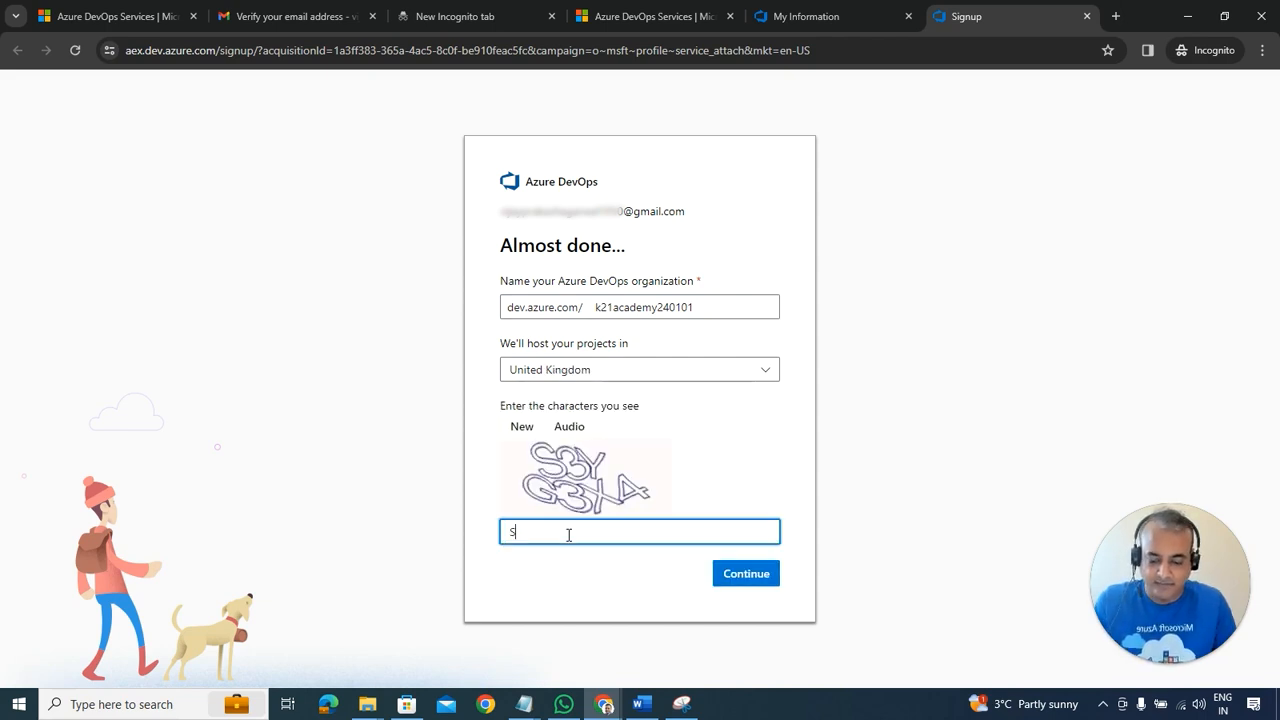
text(S3YG3X4)
click(728, 574)
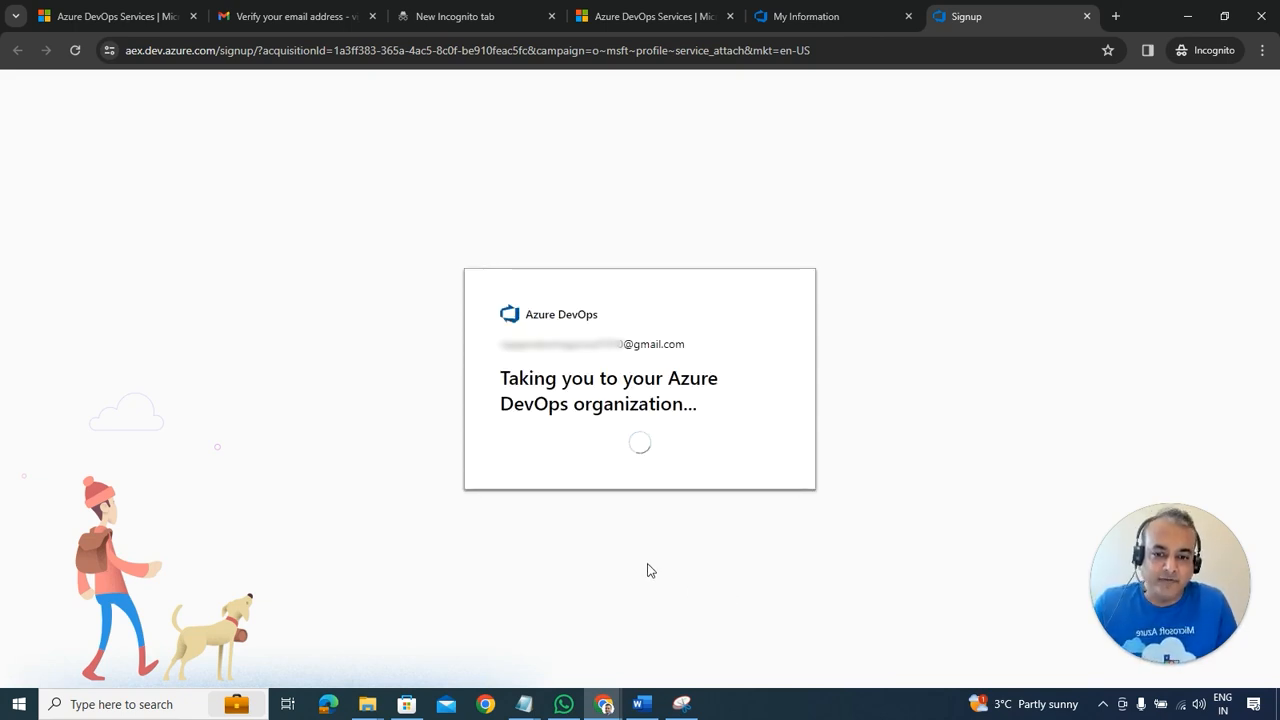
click(641, 704)
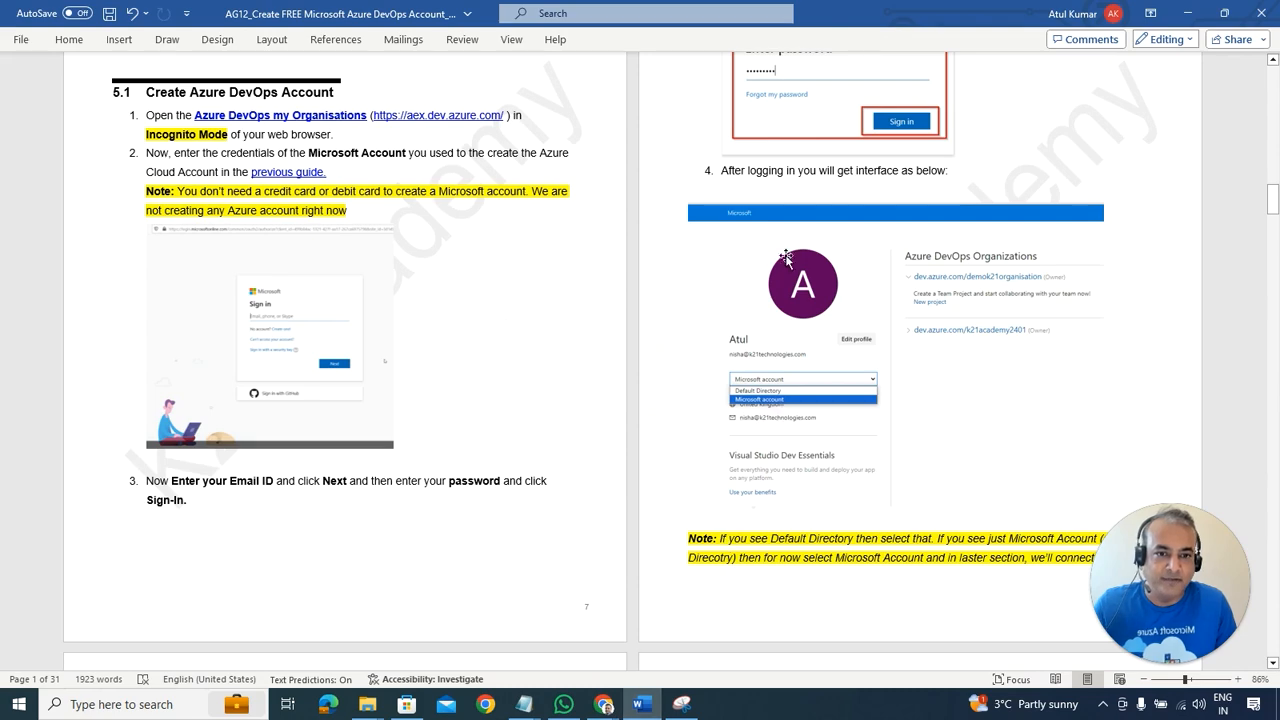
Step: Read guide steps 5–7 (Default Directory, Create new organisation, Continue), then return to the new organization
scroll(800, 171, up, 1)
scroll(810, 293, down, 1)
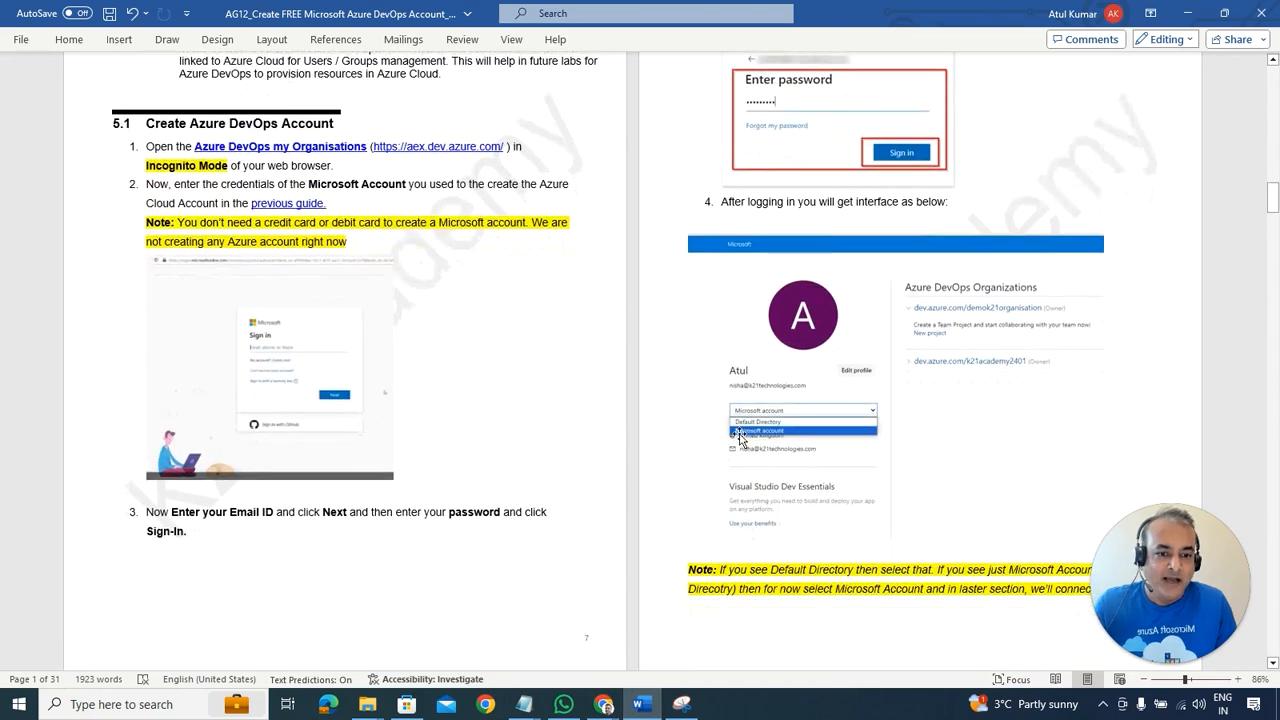
scroll(777, 400, down, 4)
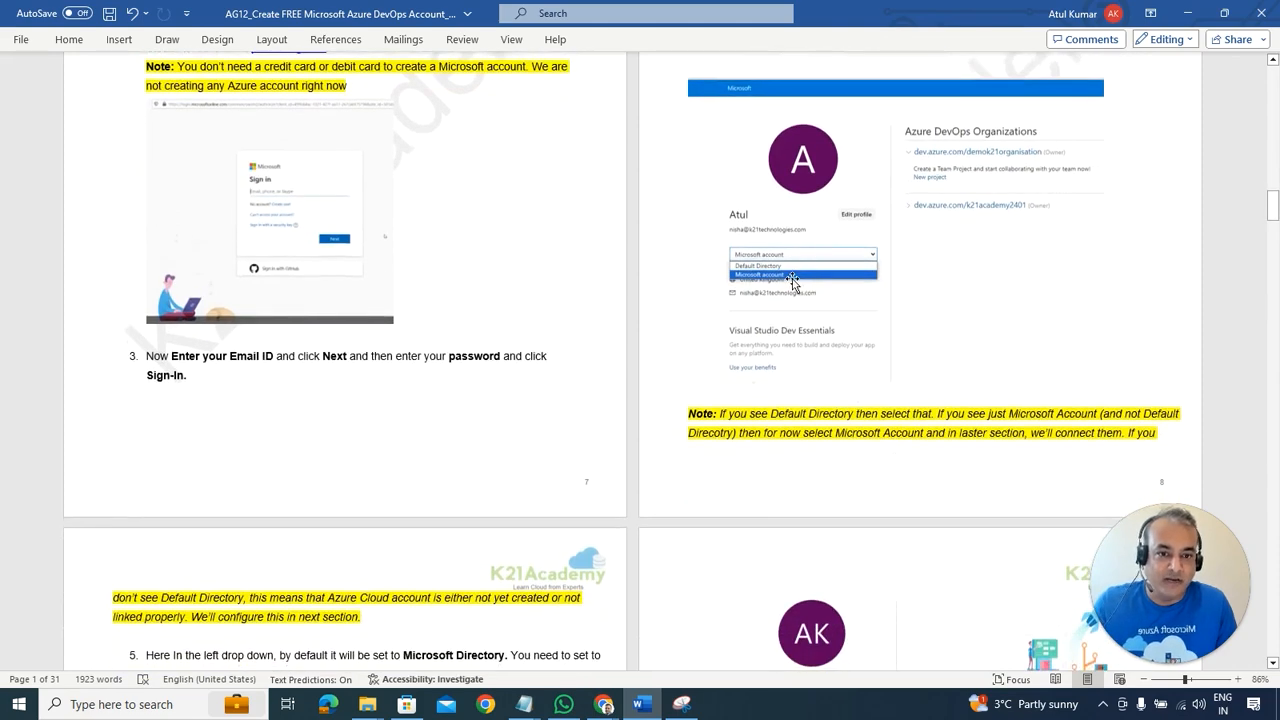
scroll(529, 406, down, 8)
scroll(322, 505, down, 3)
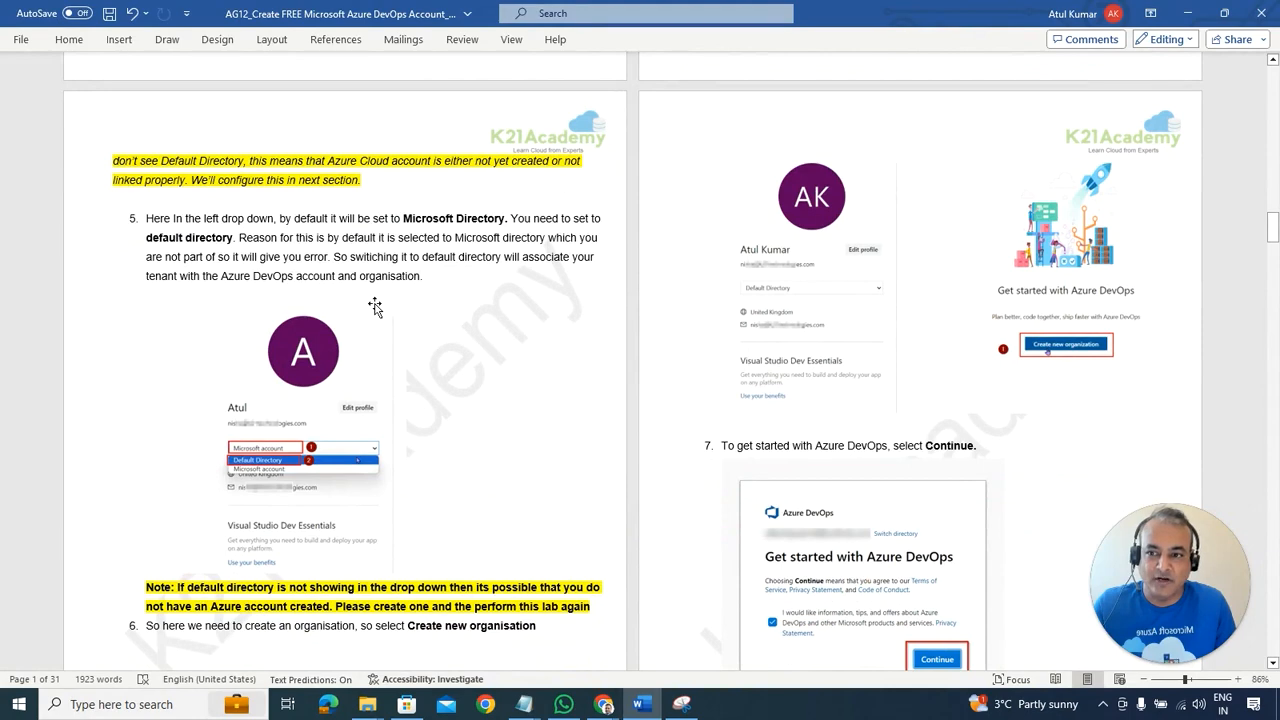
scroll(300, 420, down, 1)
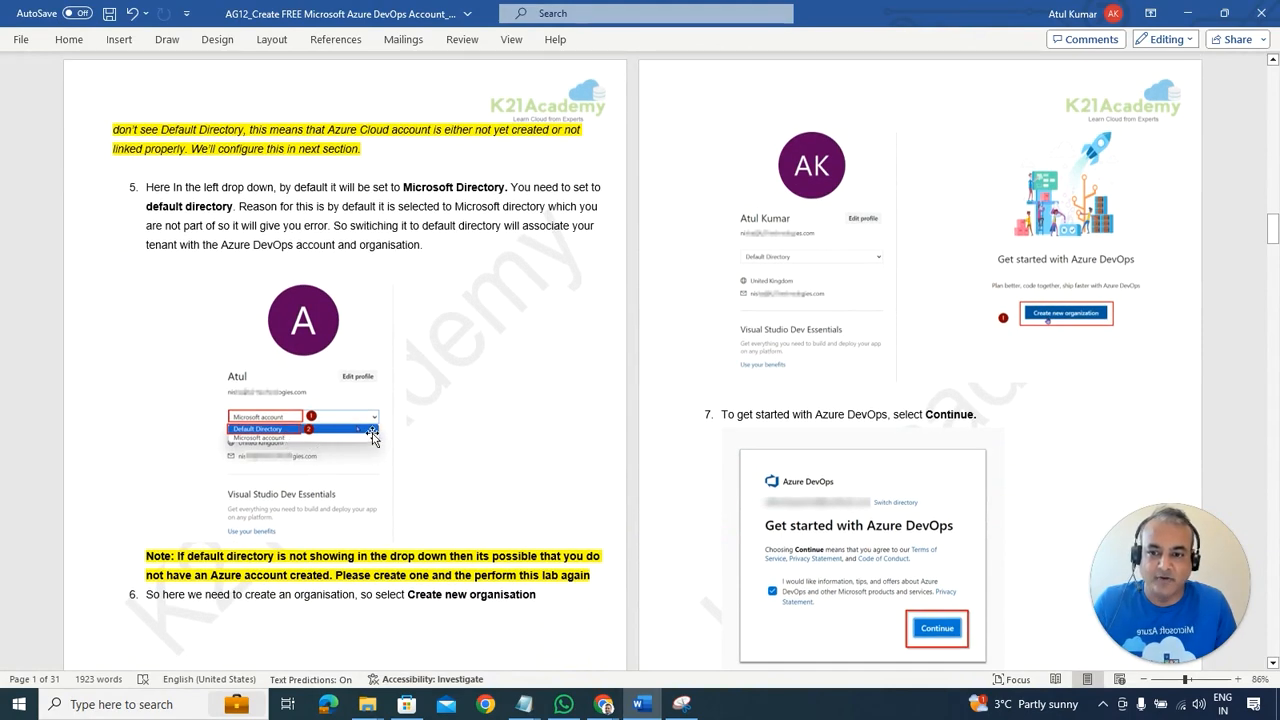
key(alt+Tab)
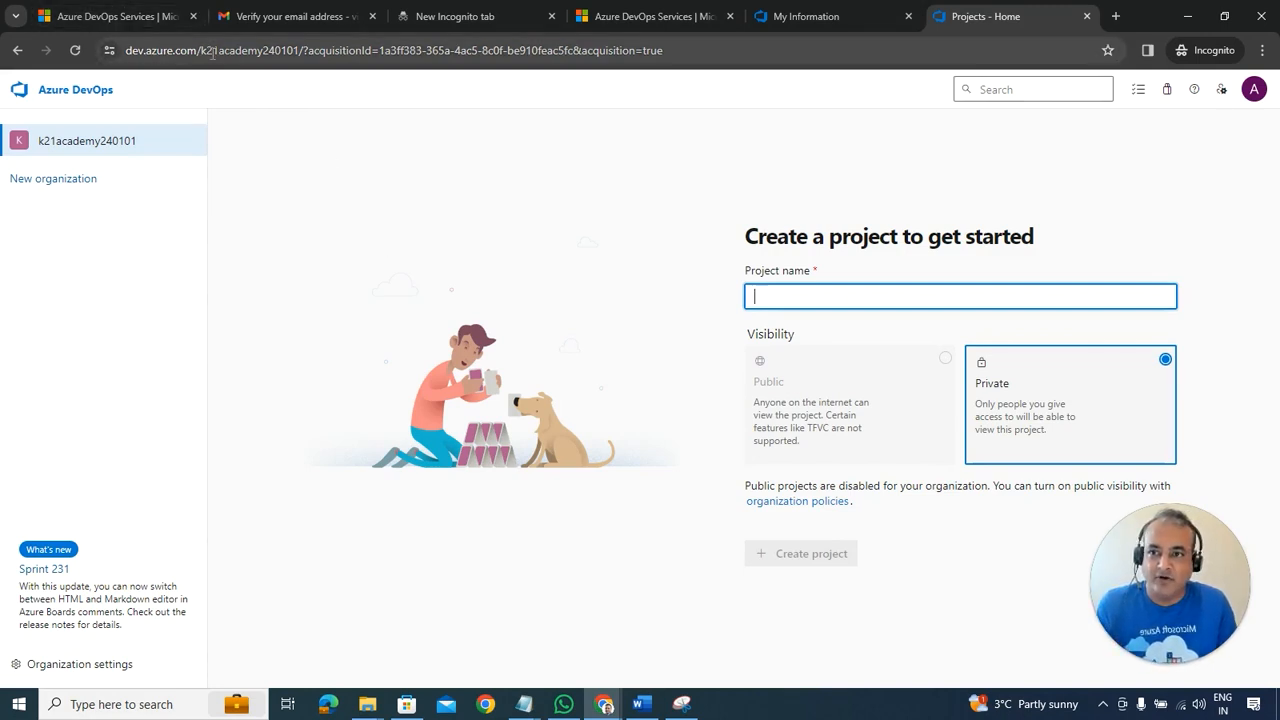
drag(207, 50, 298, 52)
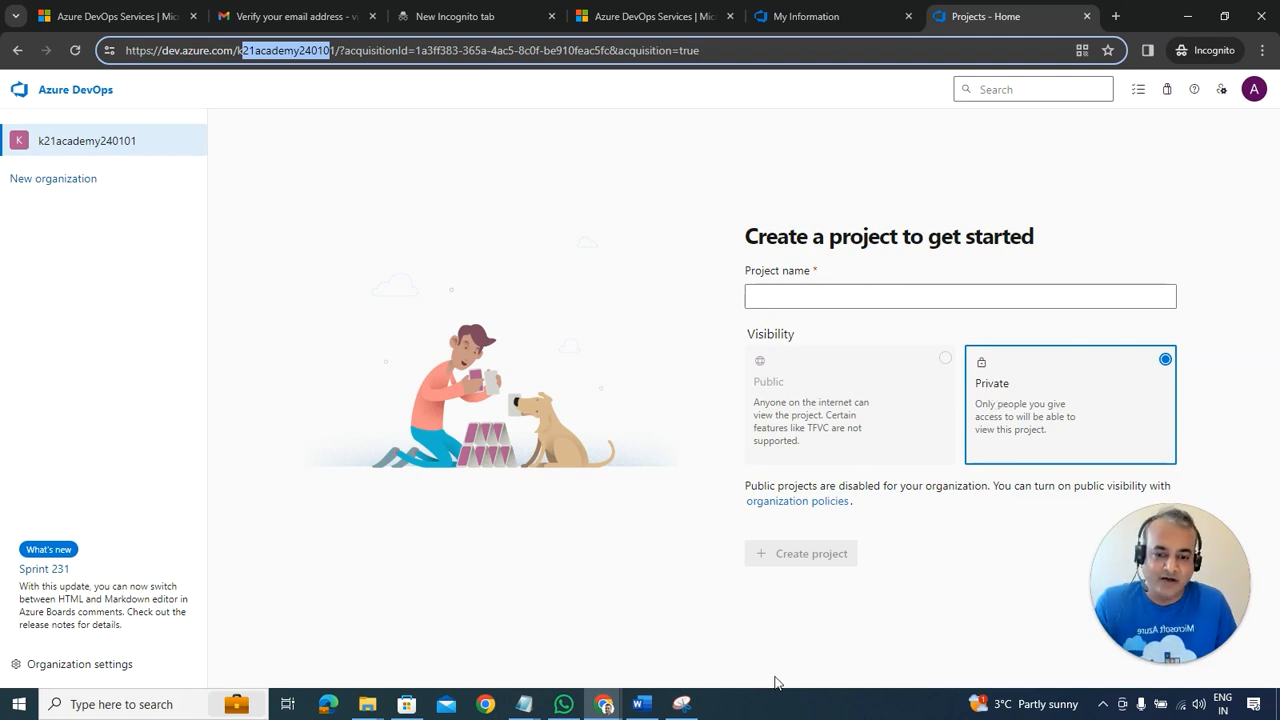
click(646, 704)
scroll(729, 502, down, 10)
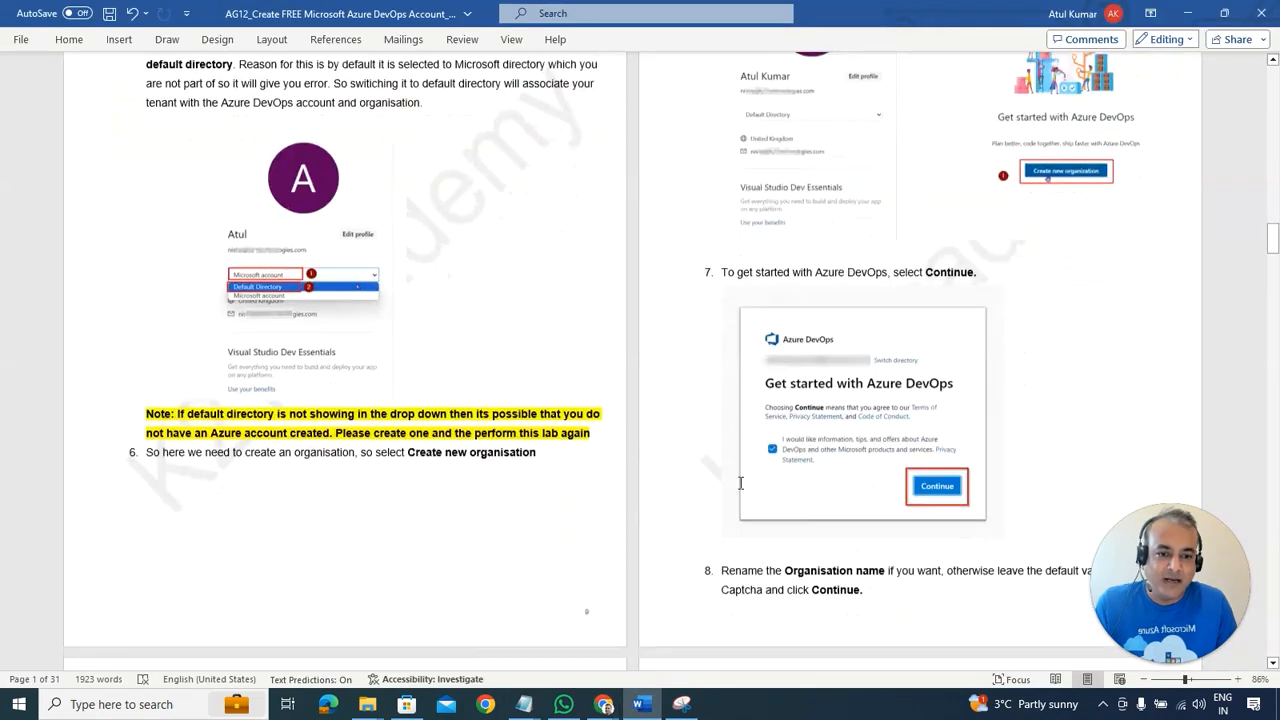
scroll(737, 488, down, 2)
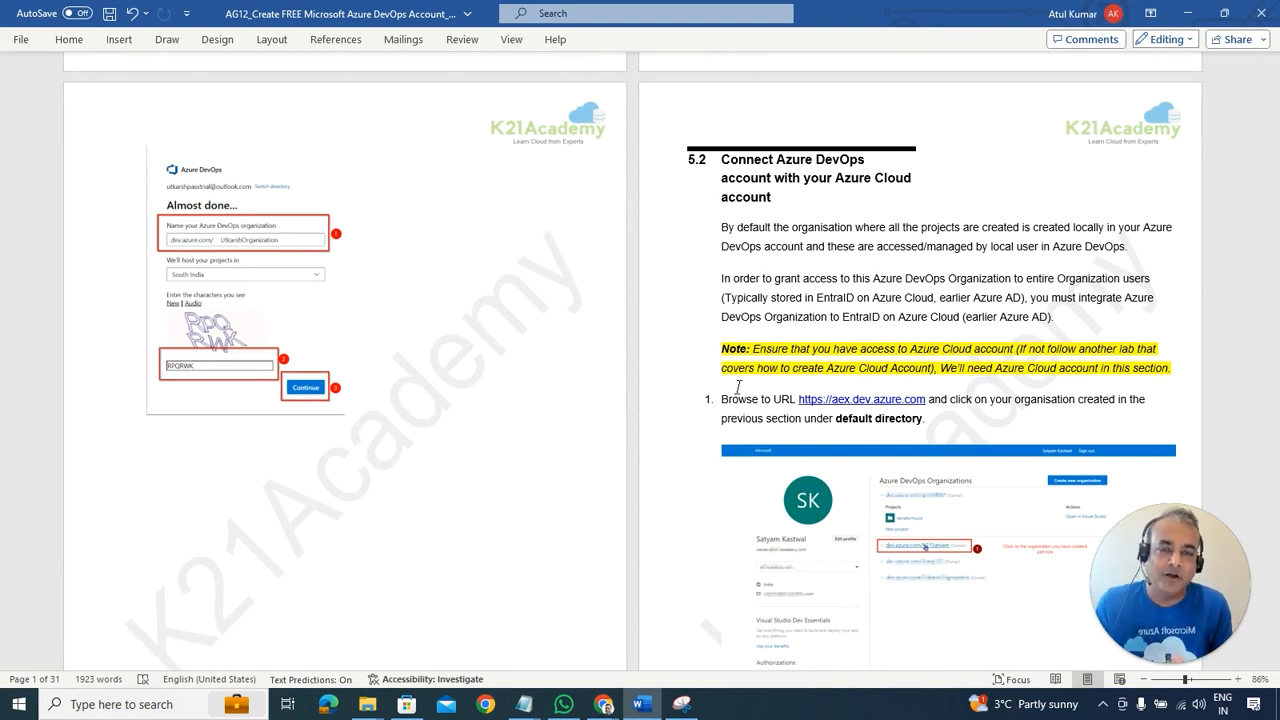
key(alt+Tab)
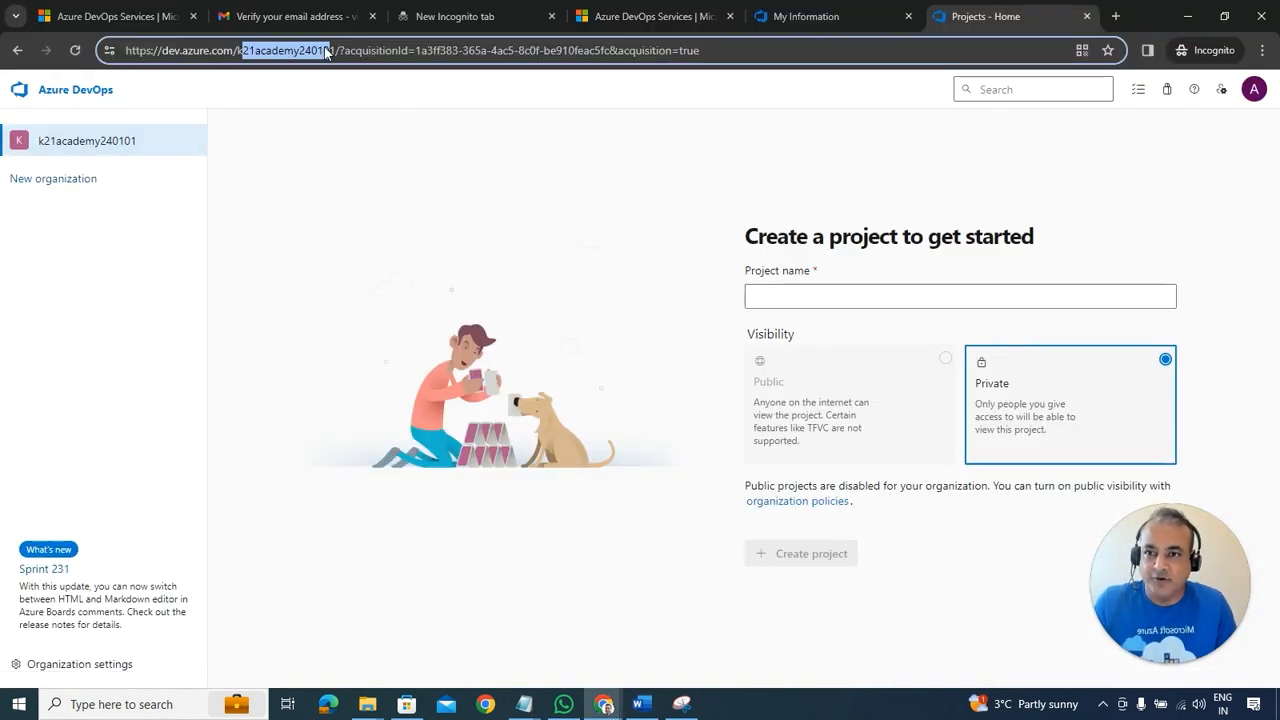
Step: Open Organization settings > Microsoft Entra, showing no tenant membership, then view guide steps 3–4
click(45, 665)
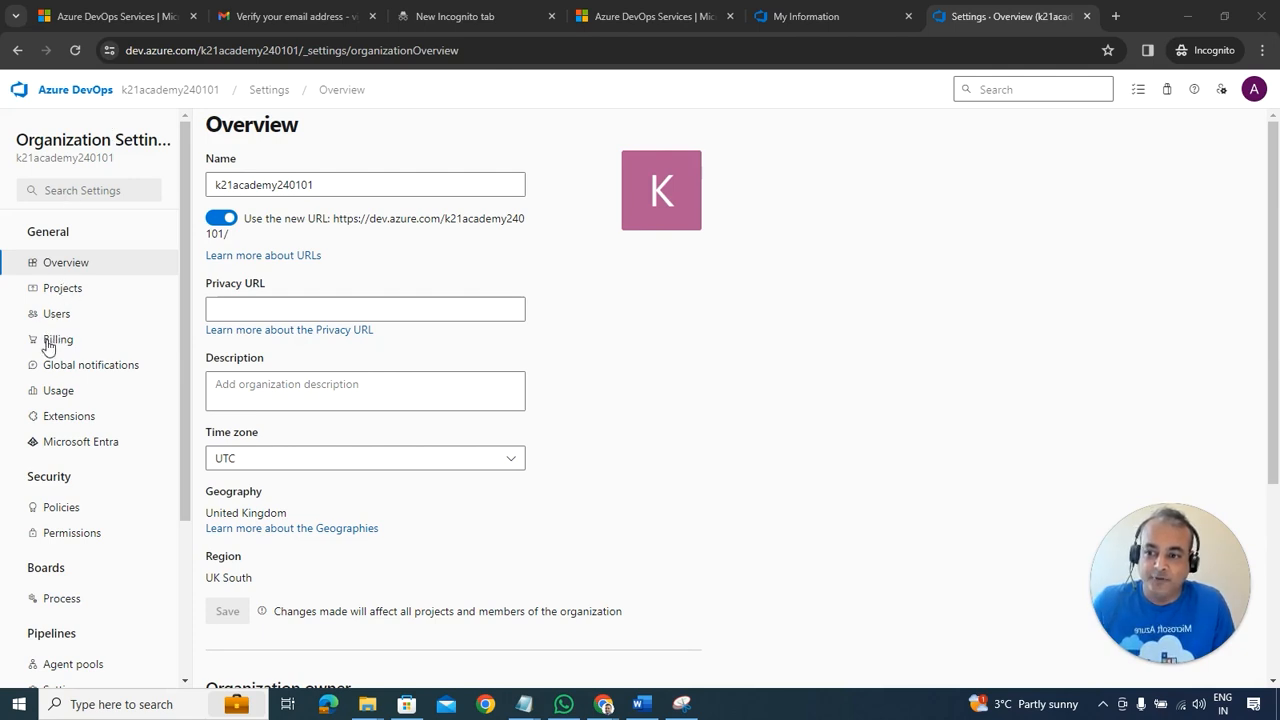
click(74, 450)
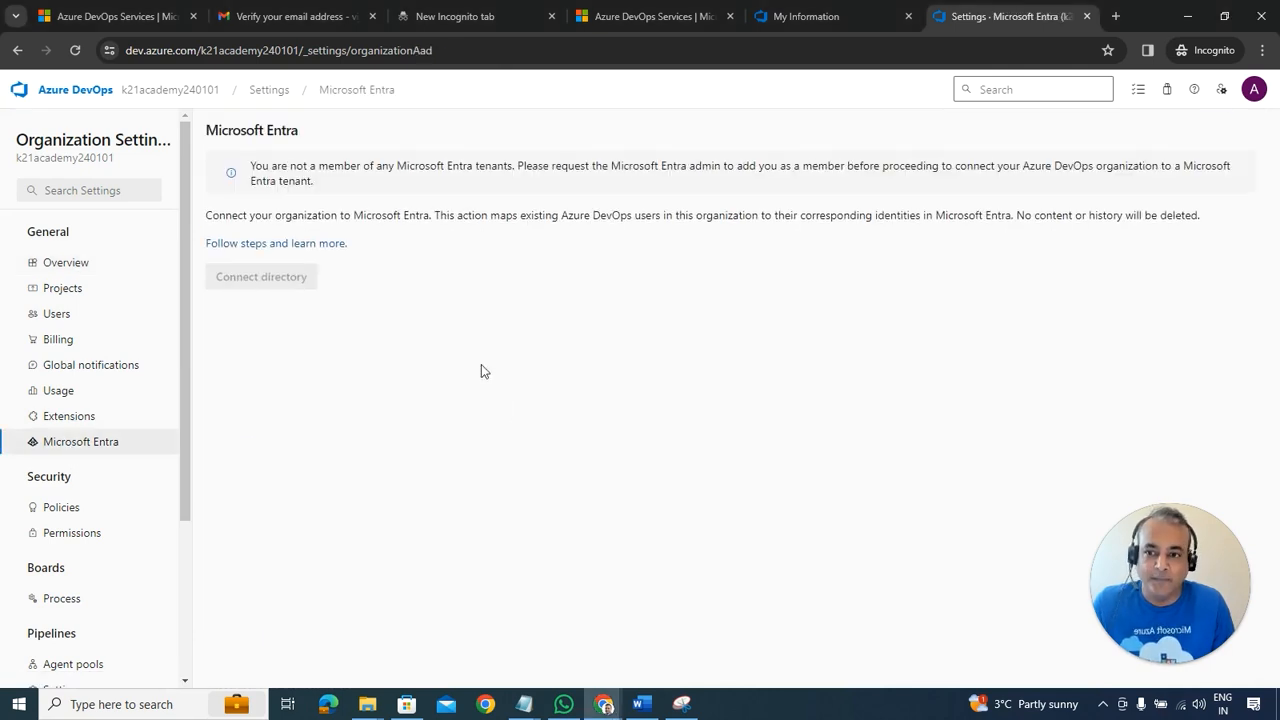
click(642, 704)
scroll(873, 438, down, 3)
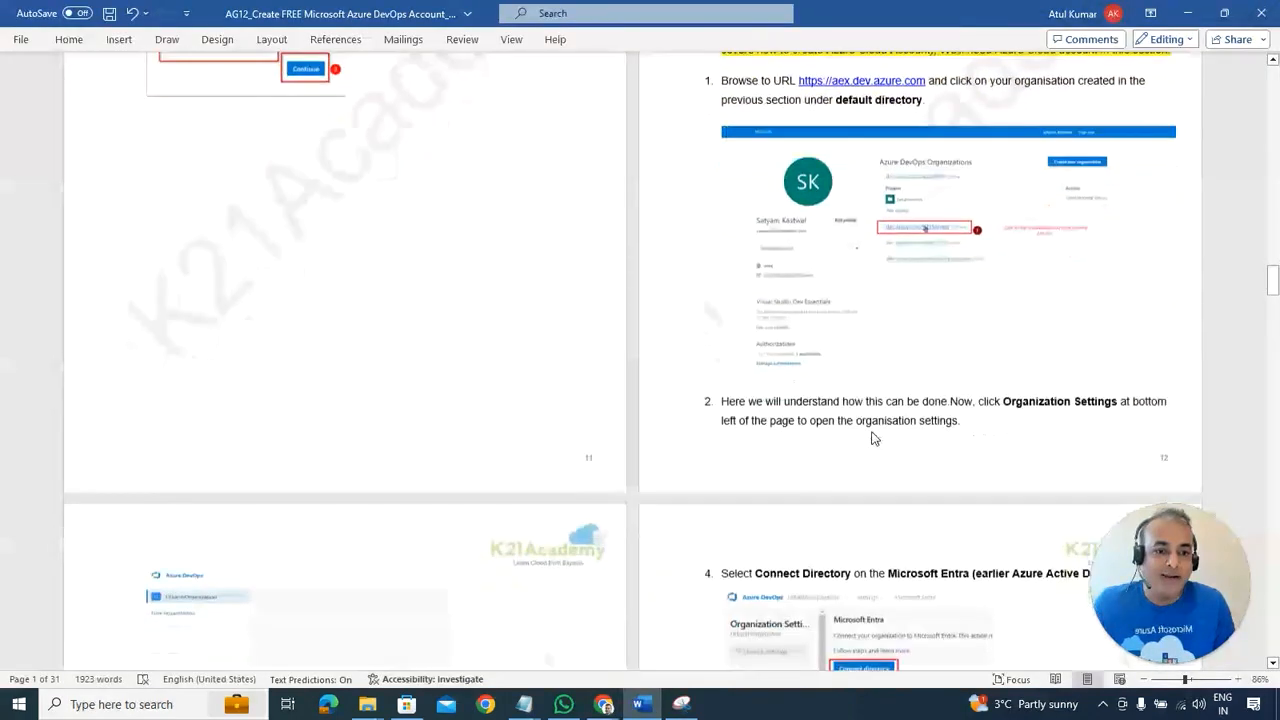
scroll(900, 243, down, 3)
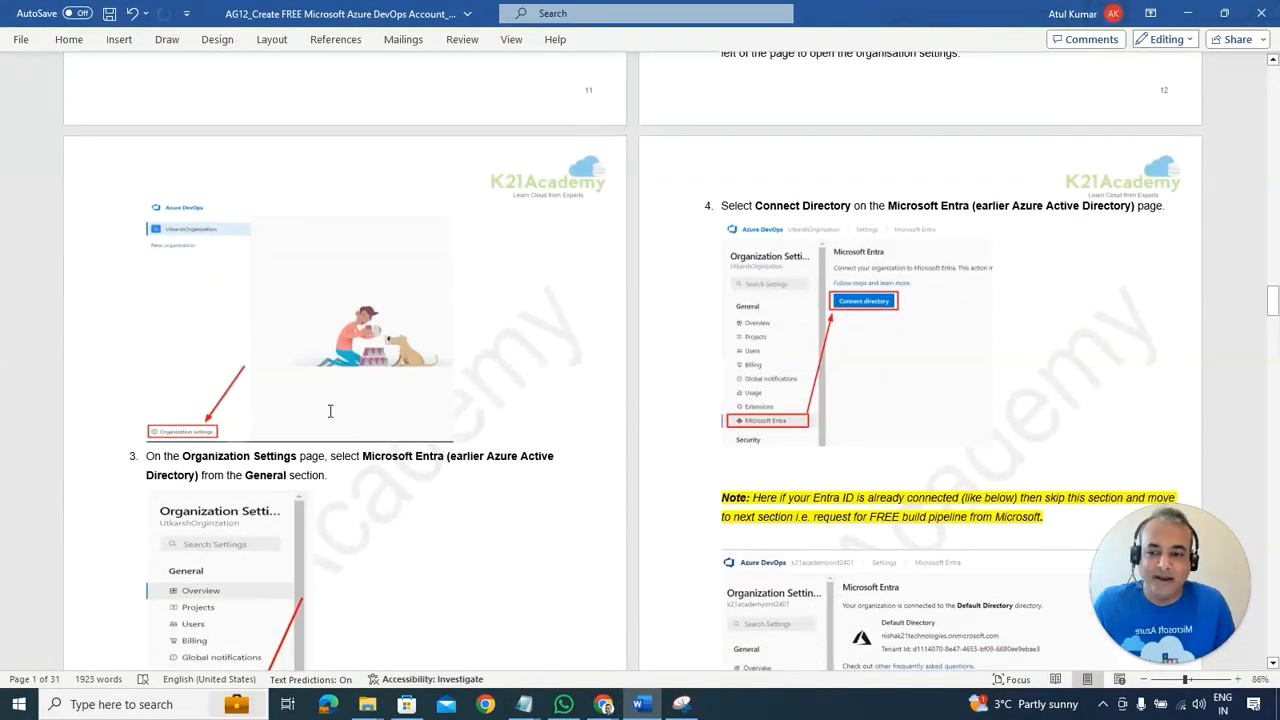
Step: Scroll the guide to step 4, Connect Directory, then go back to the Entra settings page
scroll(330, 410, down, 1)
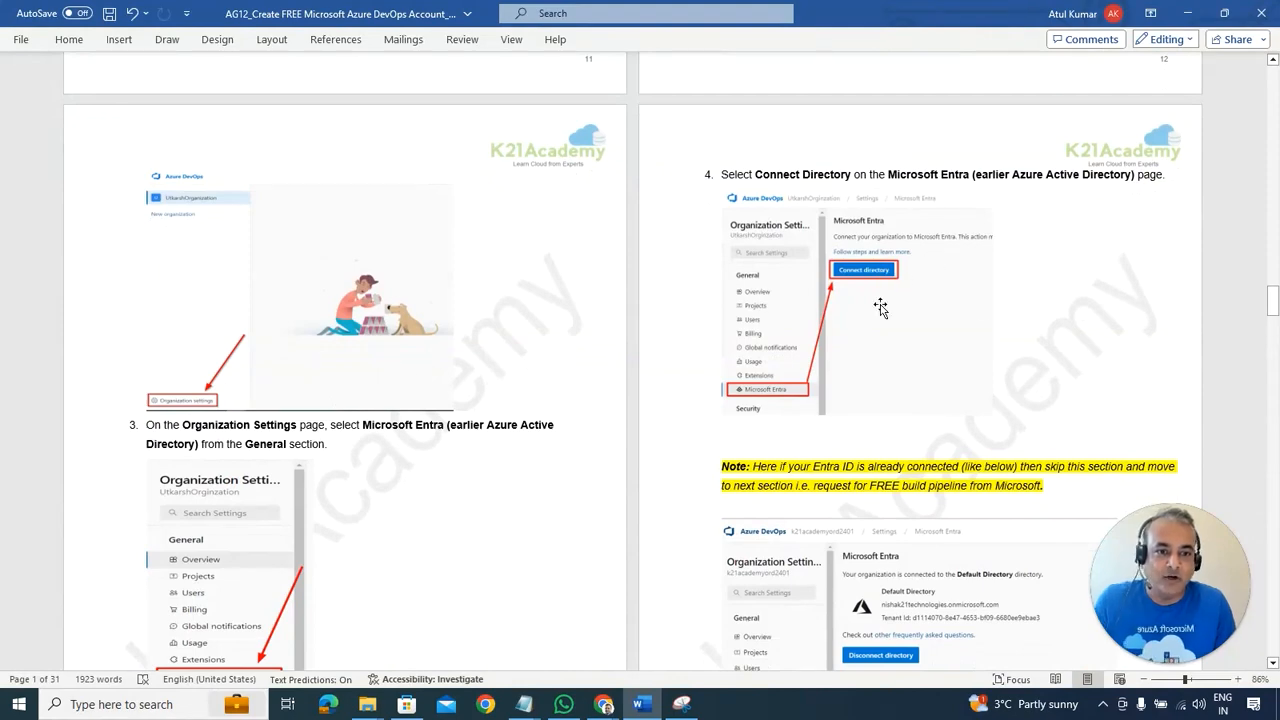
scroll(466, 380, down, 2)
key(alt+Tab)
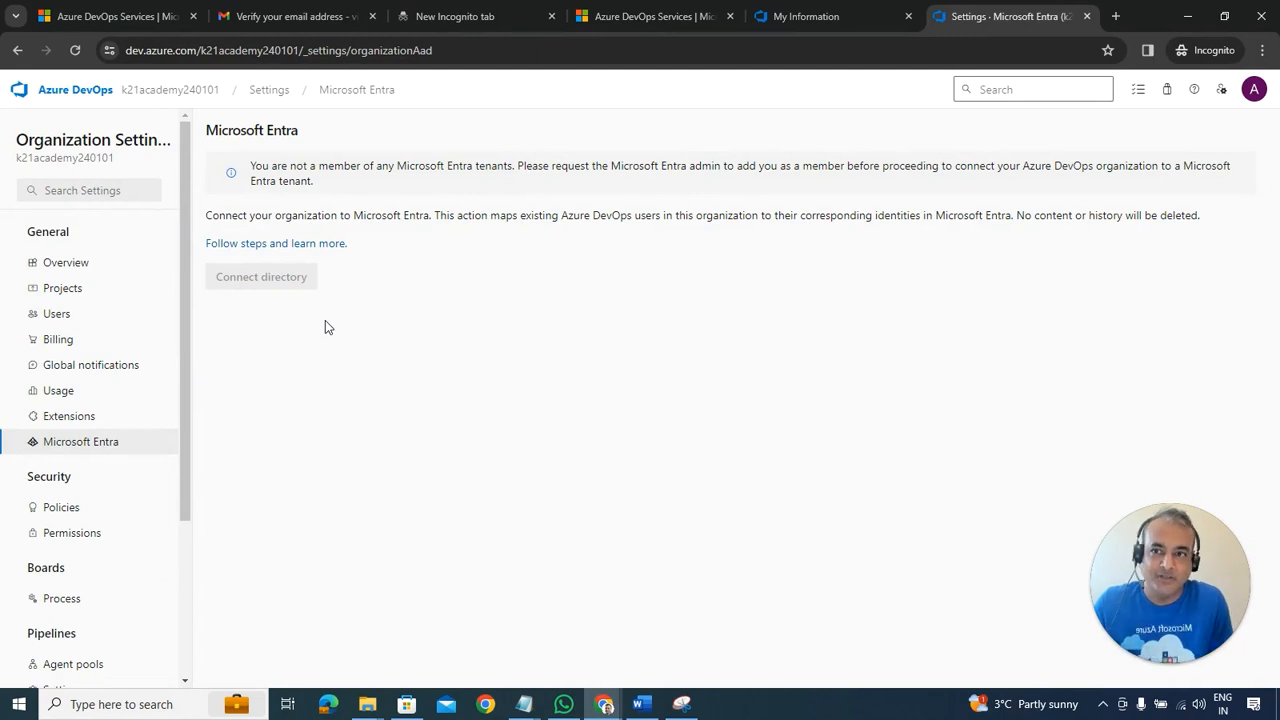
Step: Check the other browser tabs, then bring up the guide's note about requesting the free pipeline
click(286, 16)
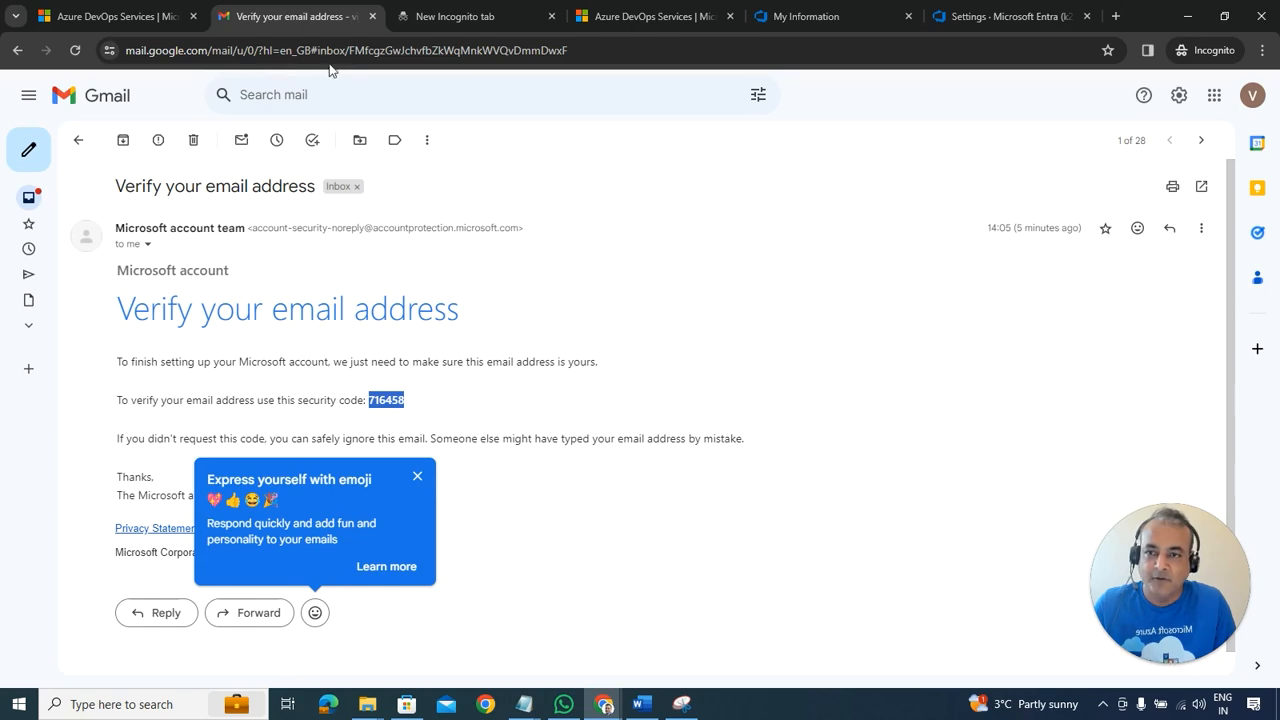
click(420, 16)
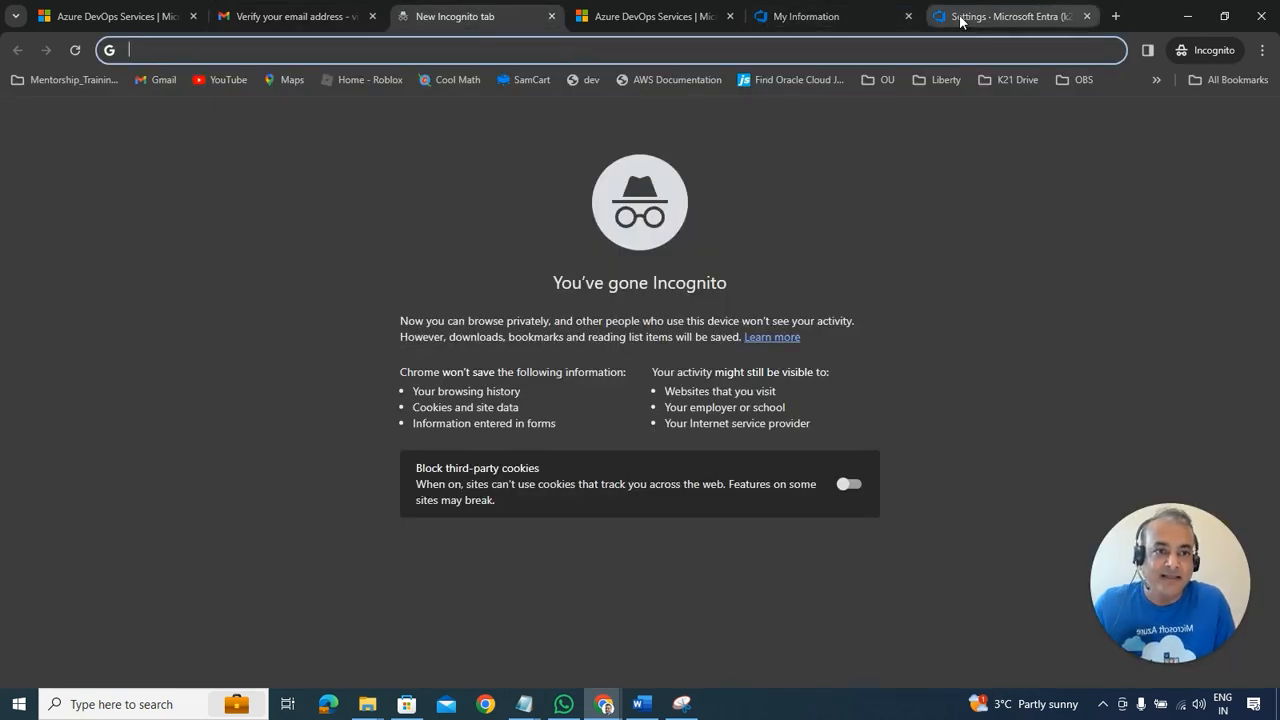
click(1000, 16)
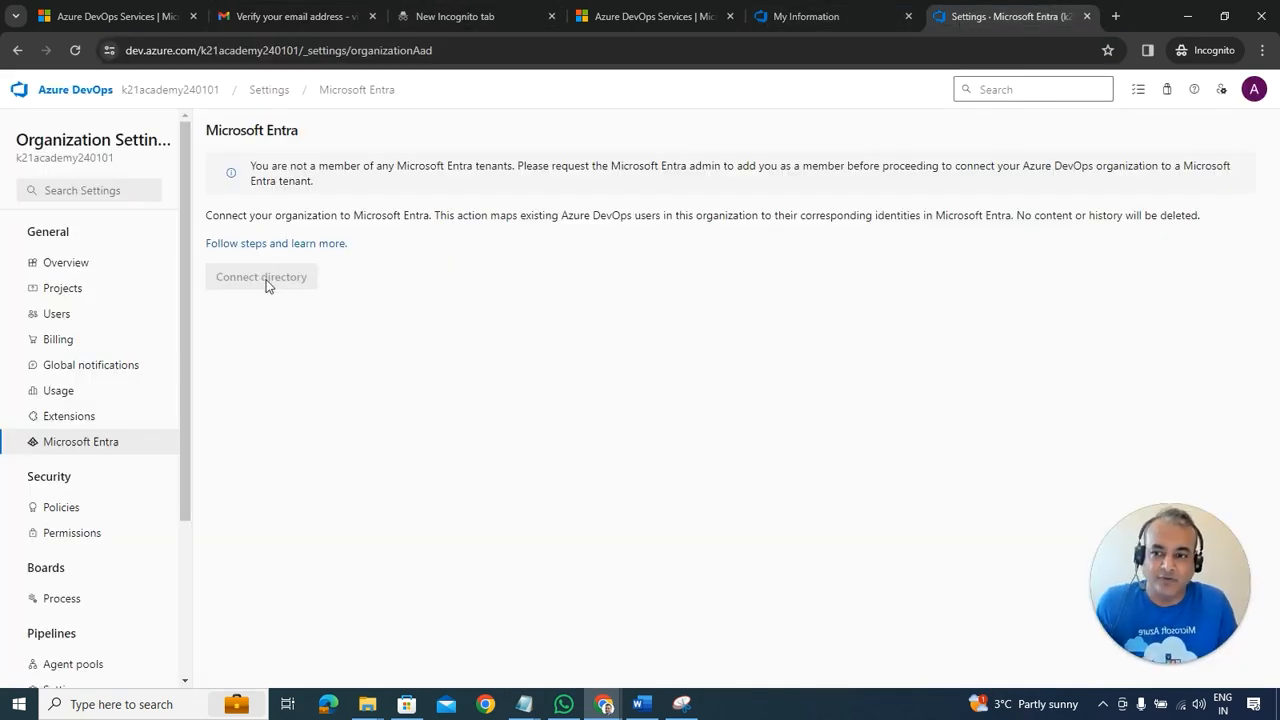
click(650, 700)
scroll(782, 455, down, 3)
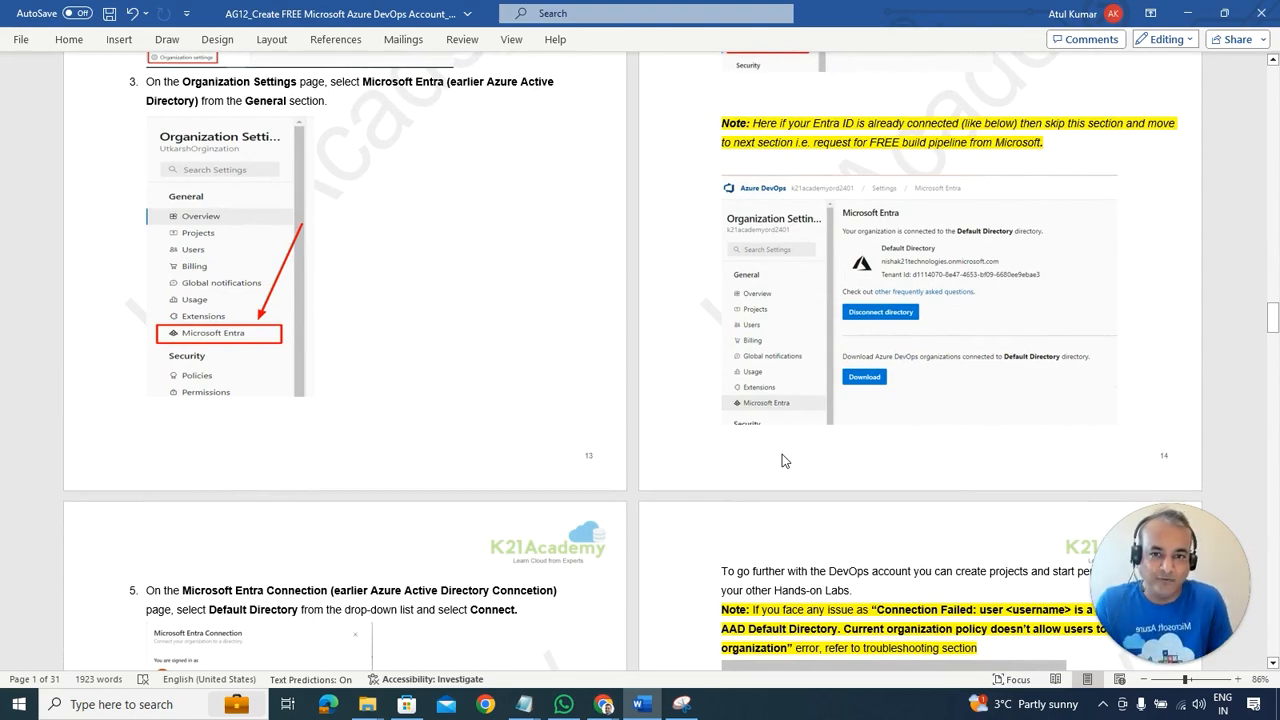
Step: Scroll the guide back to Documentation and Pre-requisites, and open a new blank incognito tab
scroll(760, 430, up, 20)
scroll(760, 425, up, 20)
scroll(758, 424, up, 20)
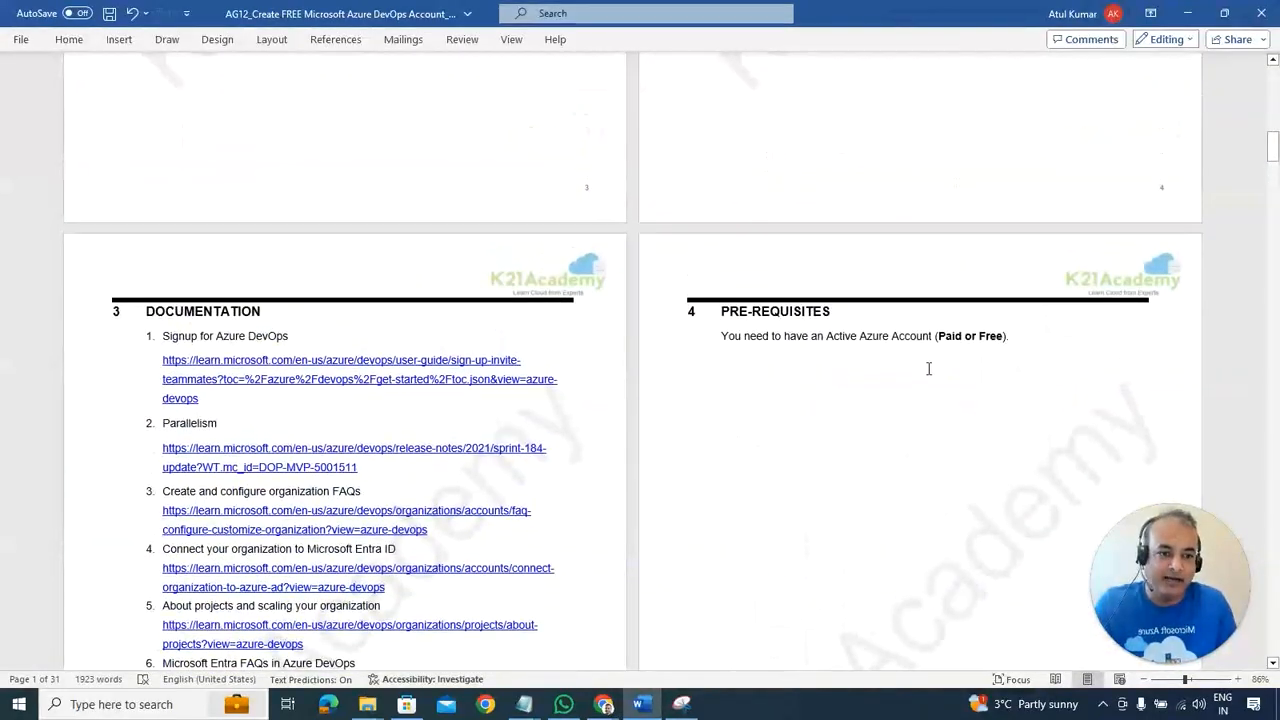
key(alt+Tab)
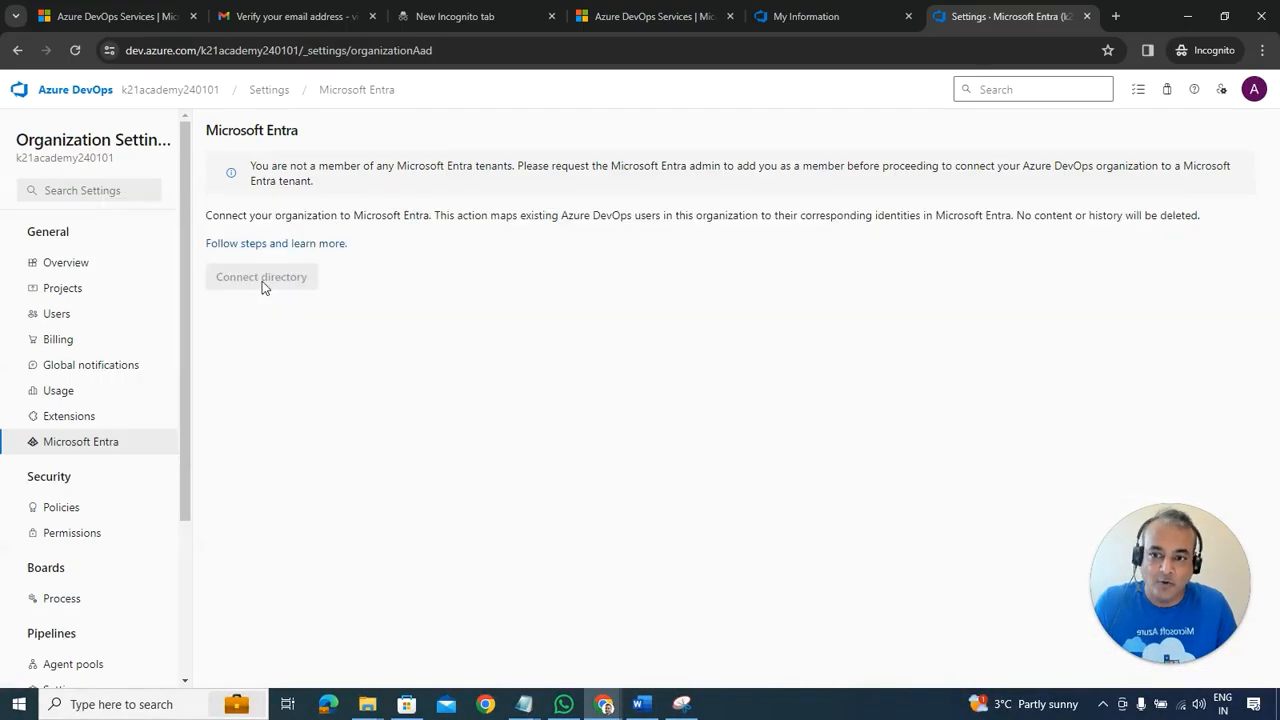
key(alt+Tab)
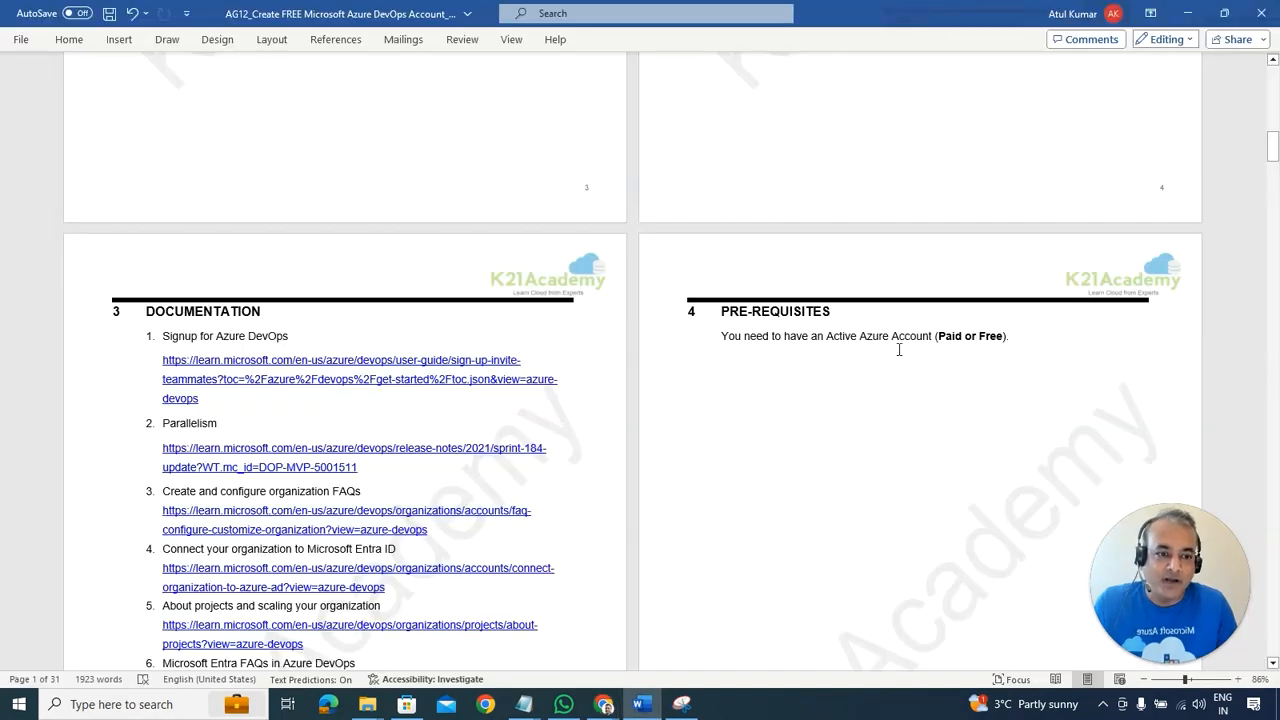
key(alt+Tab)
key(ctrl+t)
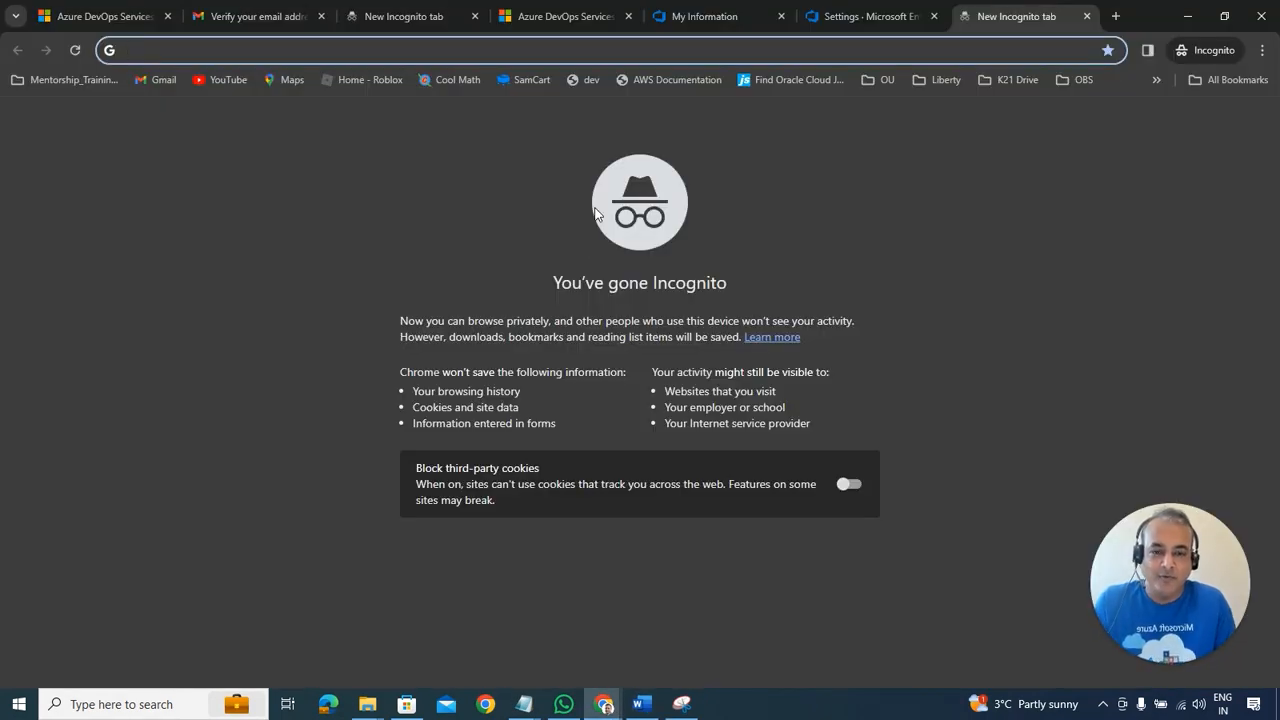
key(alt+Tab)
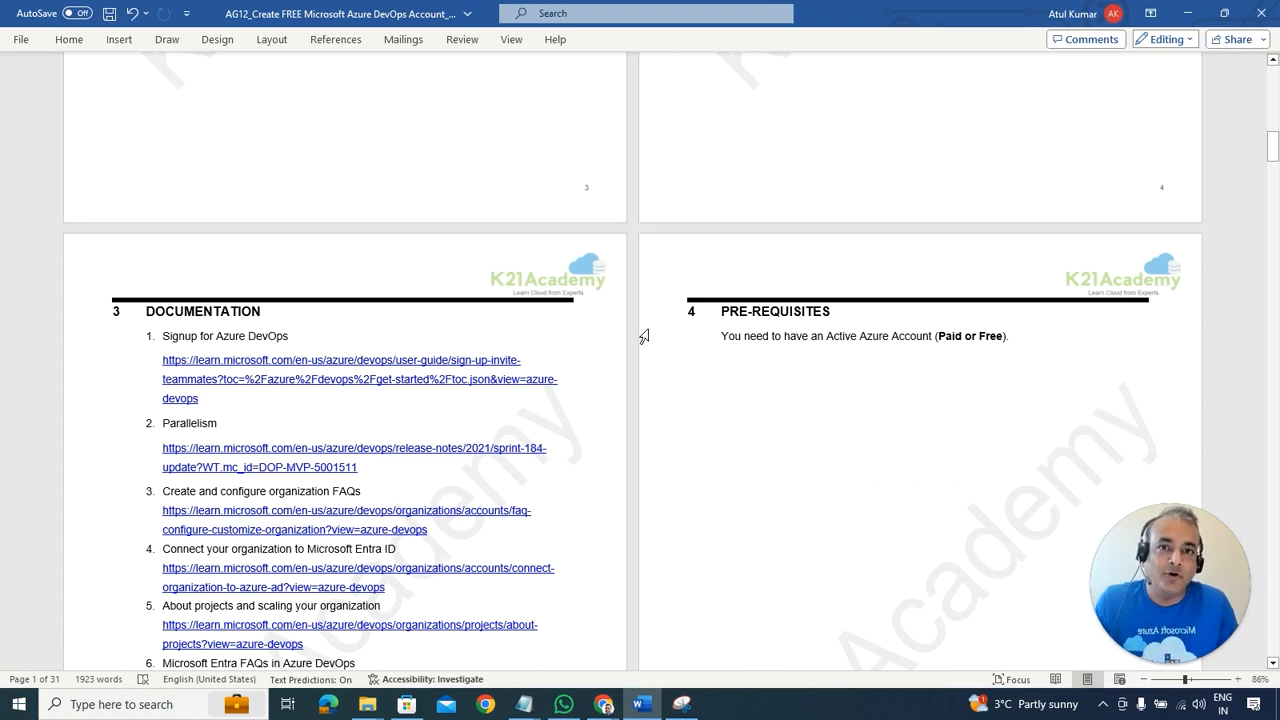
key(alt+Tab)
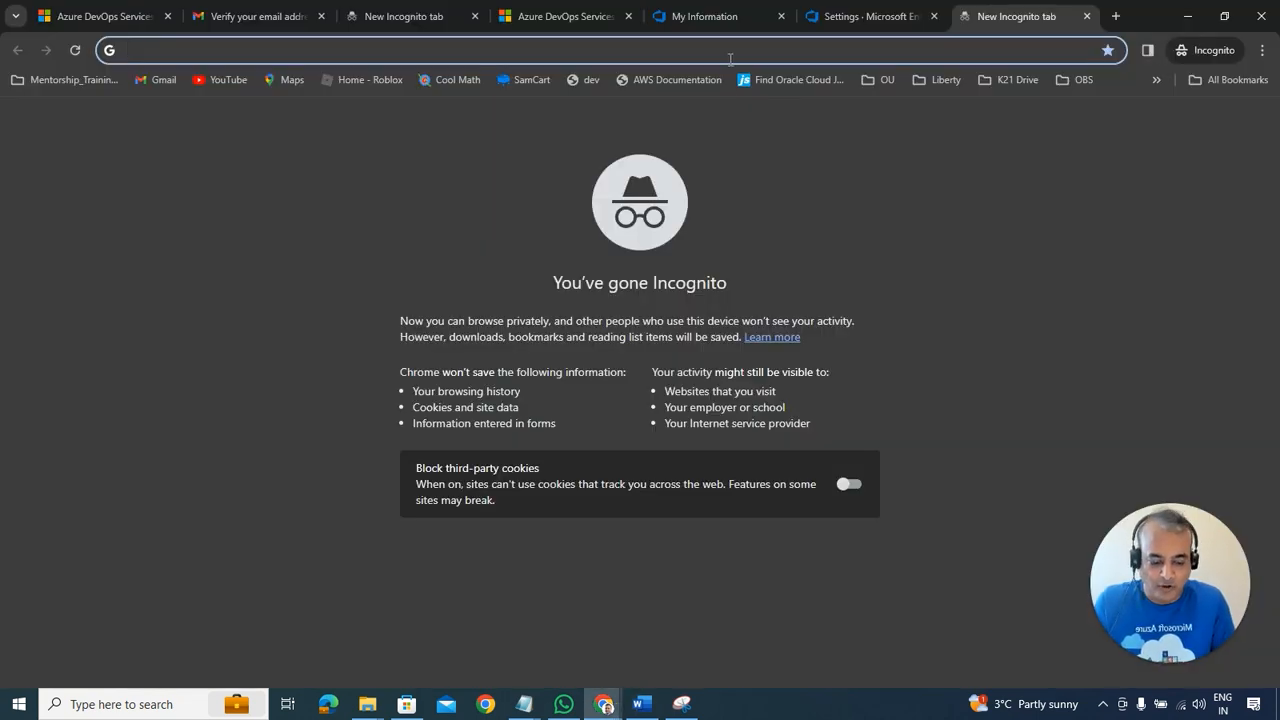
Step: Load portal.azure.com in the incognito tab, reaching the Welcome to Microsoft Azure screen
text(portal.azure.com)
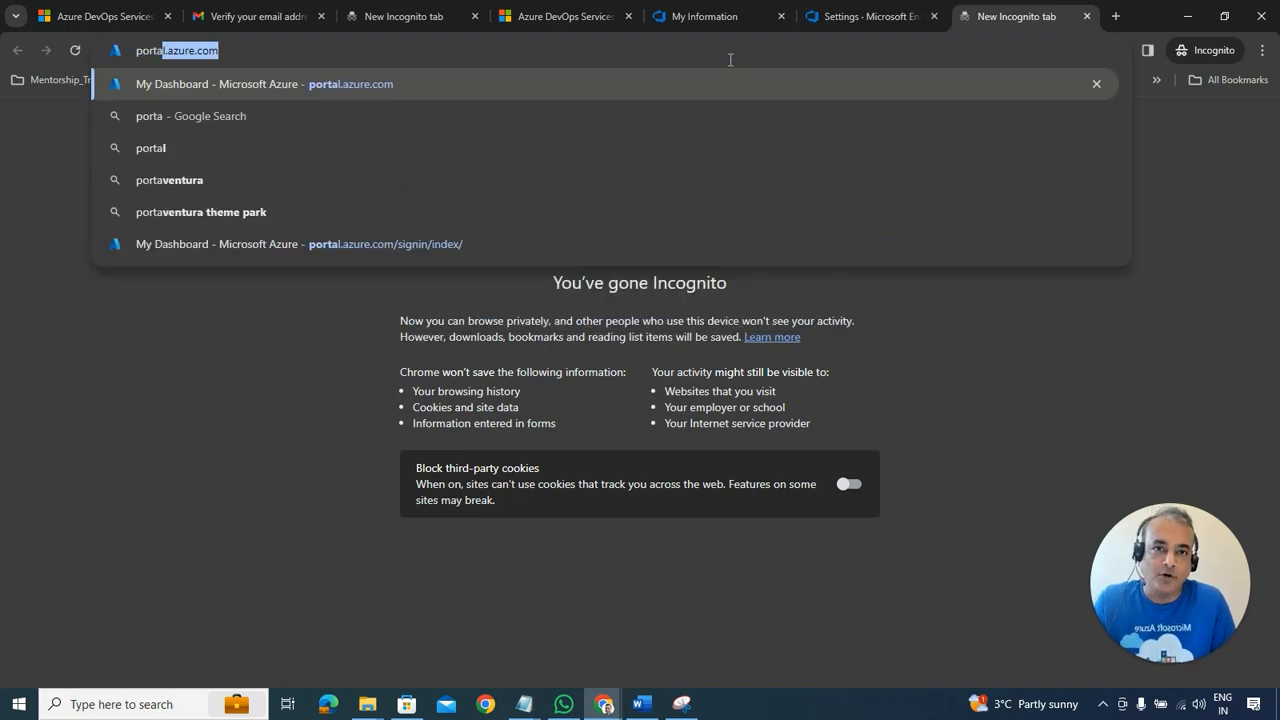
key(Return)
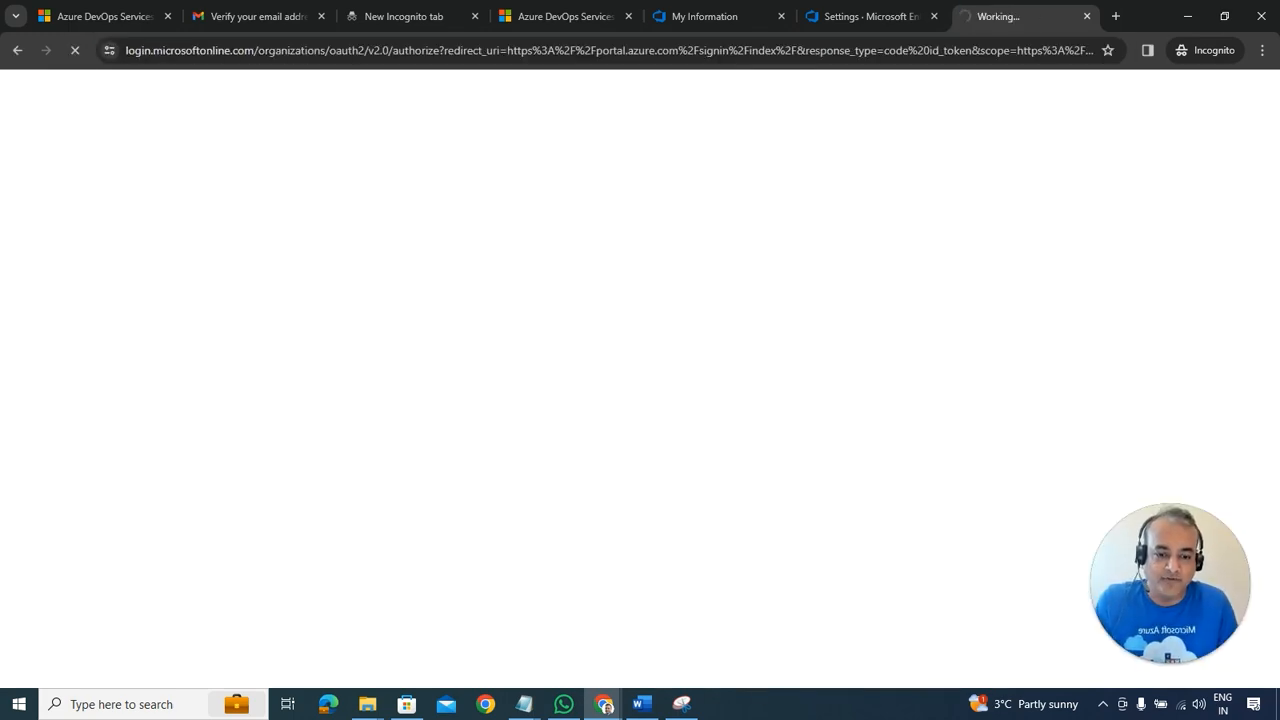
click(645, 706)
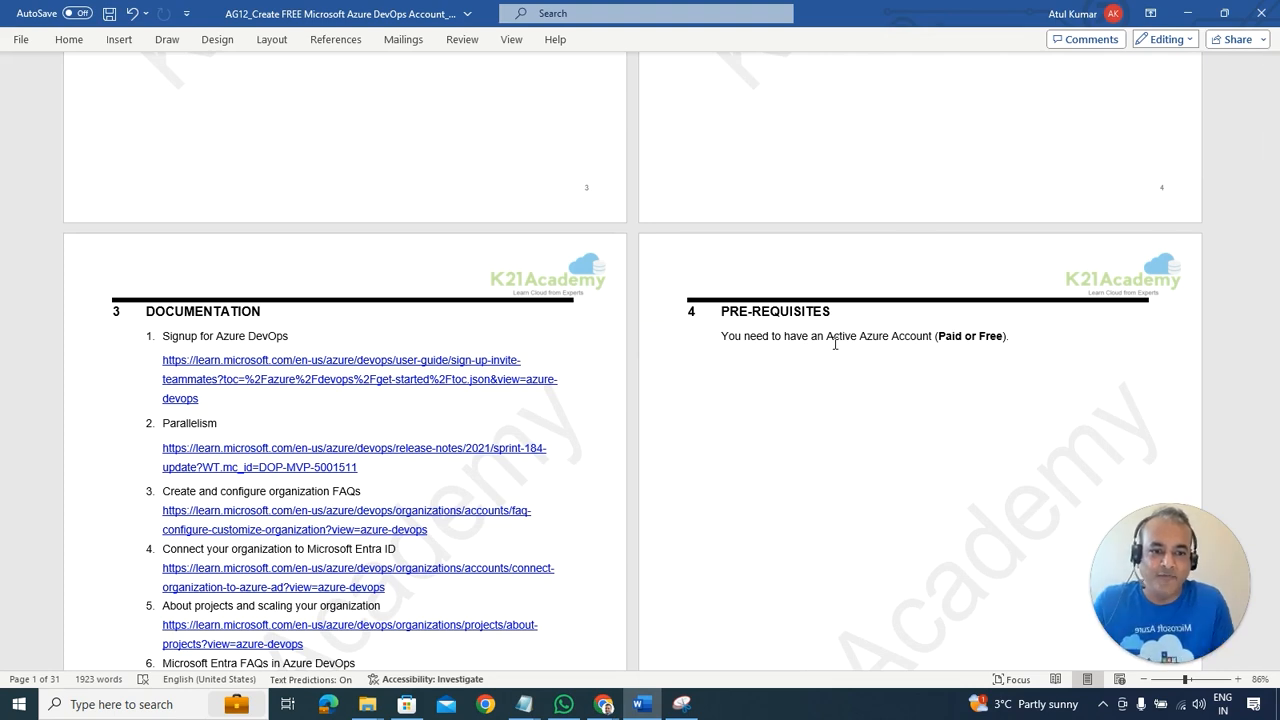
key(alt+Tab)
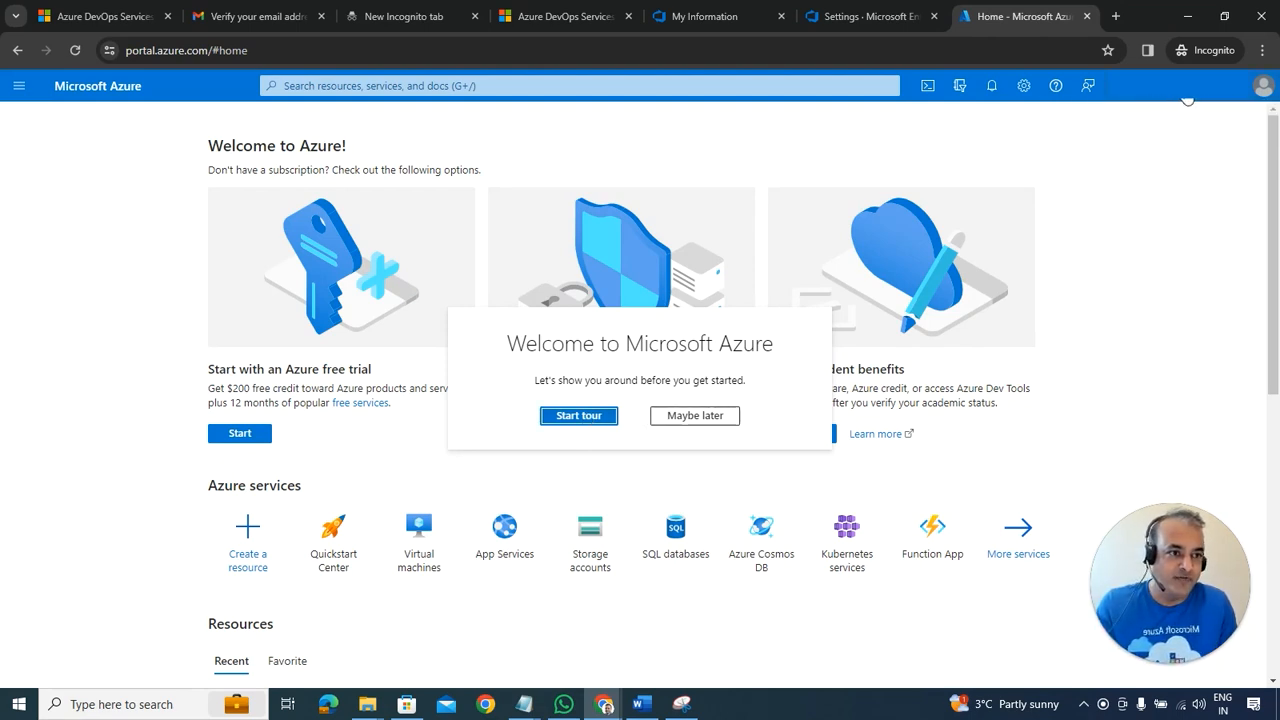
Step: Dismiss the portal tour and start the 'Start with an Azure free trial' offer
click(600, 418)
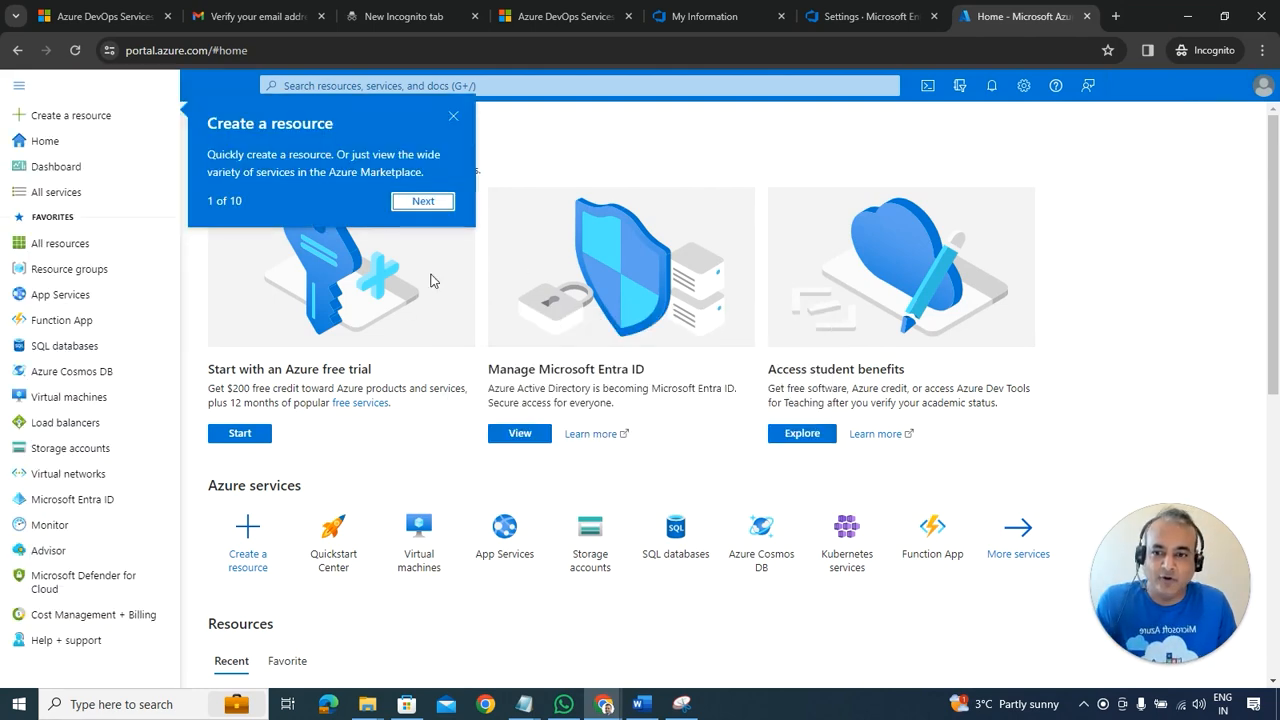
click(454, 115)
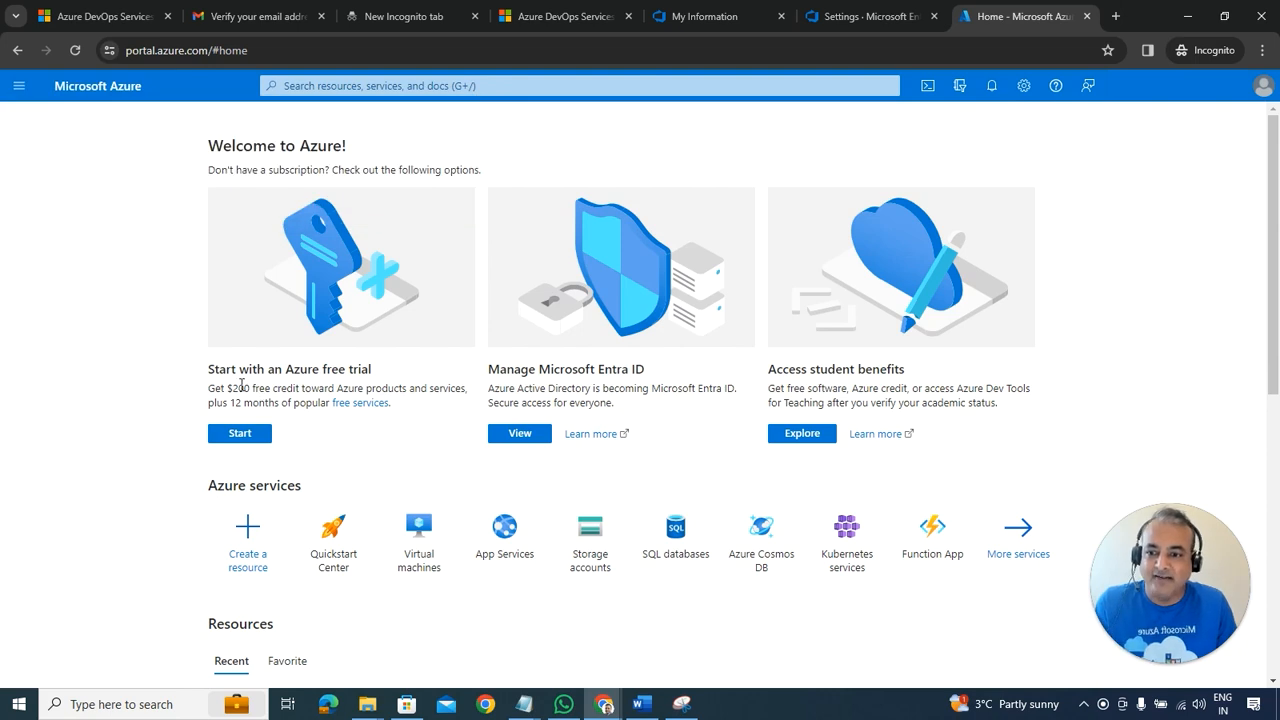
drag(237, 372, 347, 372)
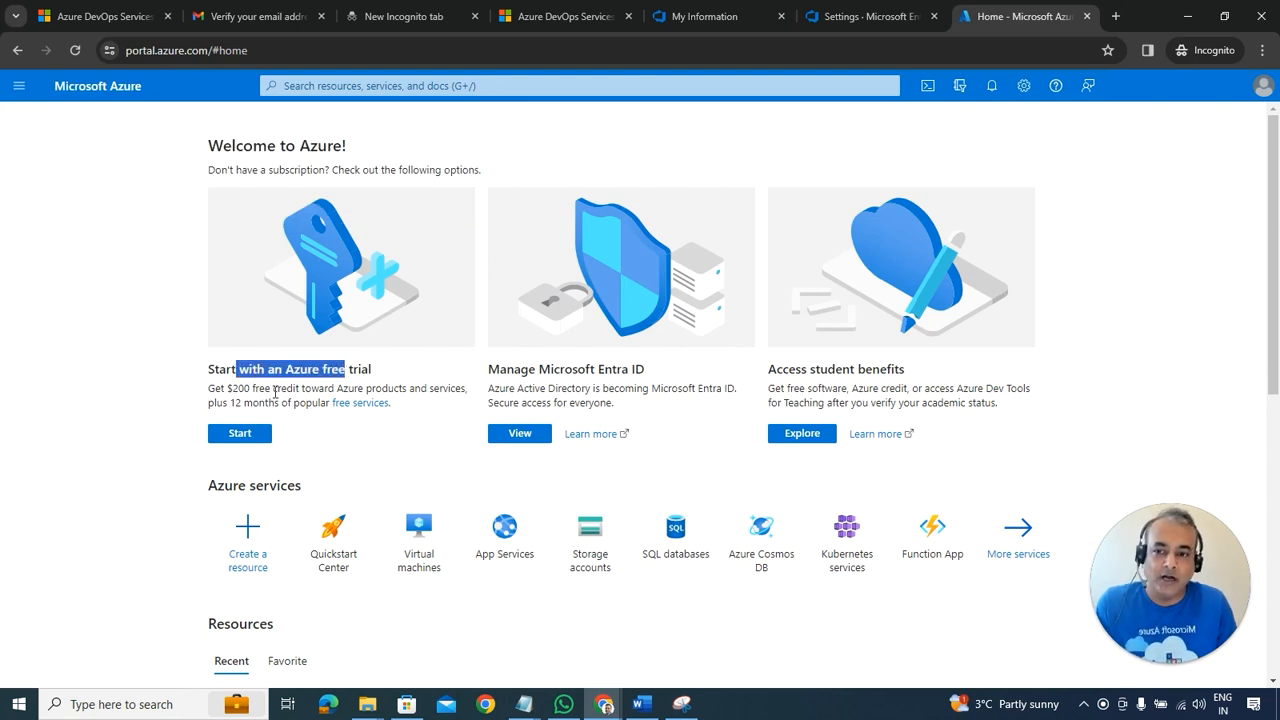
drag(258, 390, 322, 392)
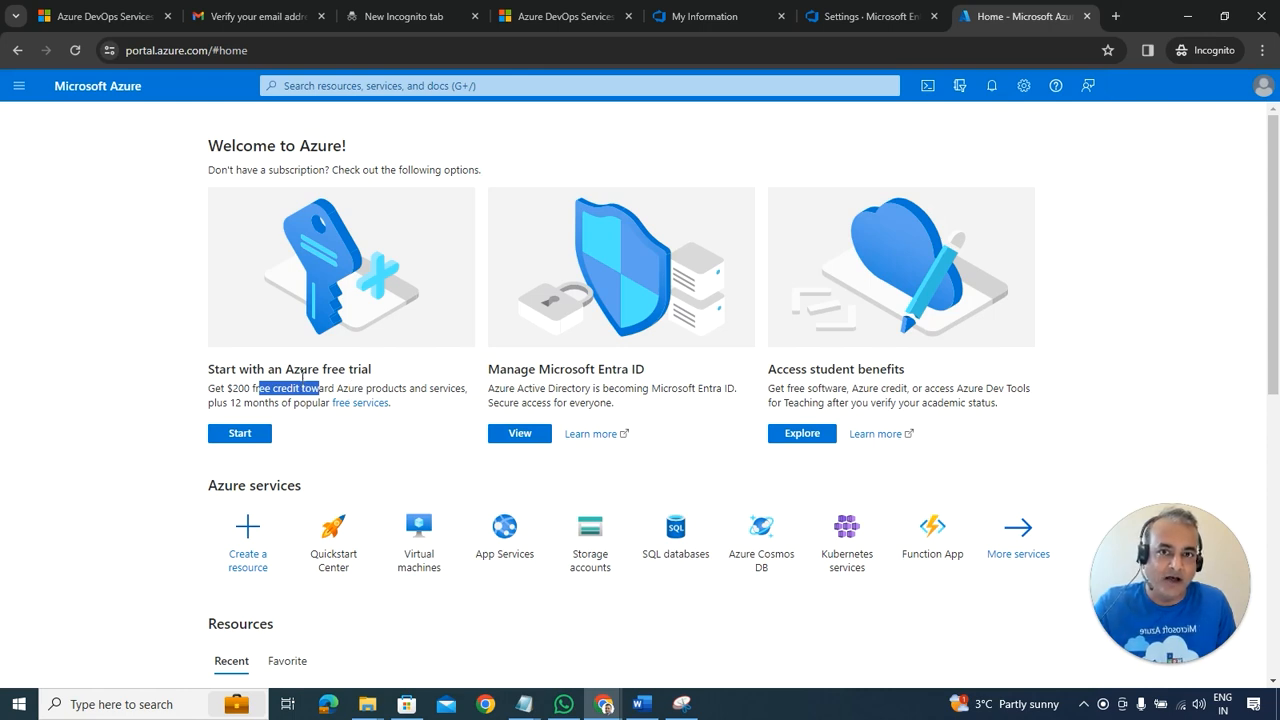
click(251, 441)
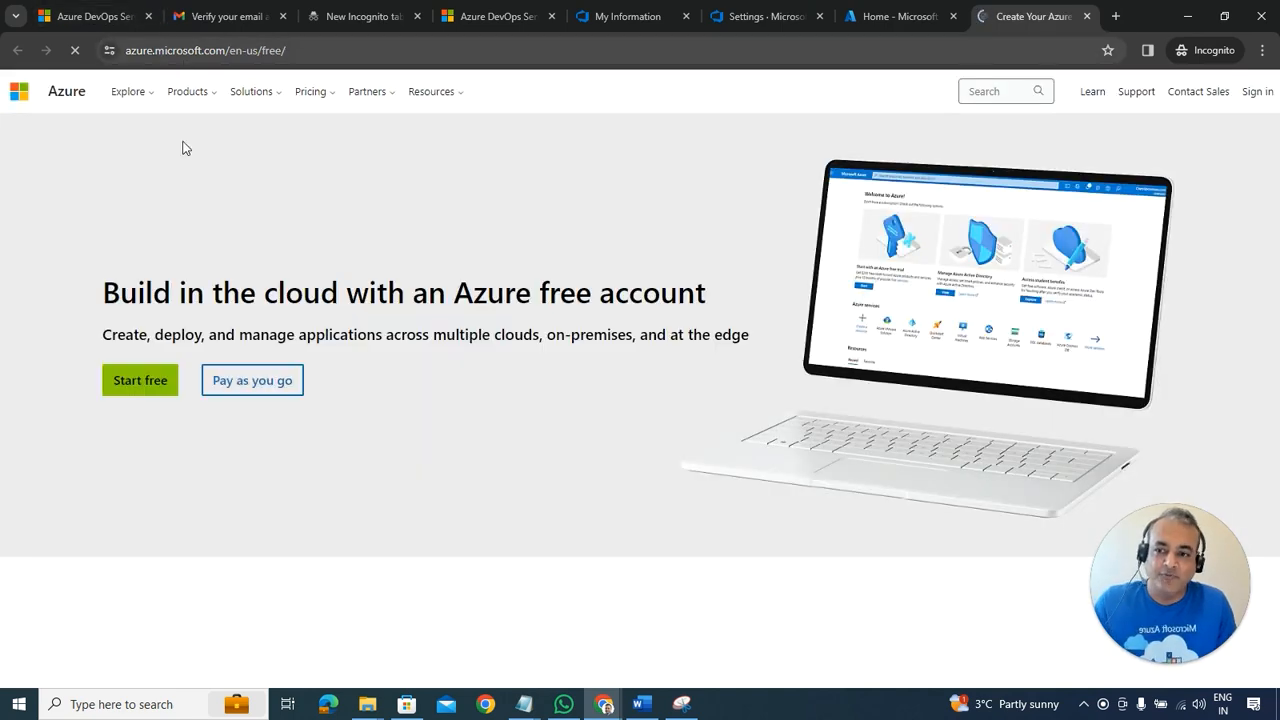
Step: Choose Start free and scroll through the empty Your profile form on signup.azure.com
click(145, 385)
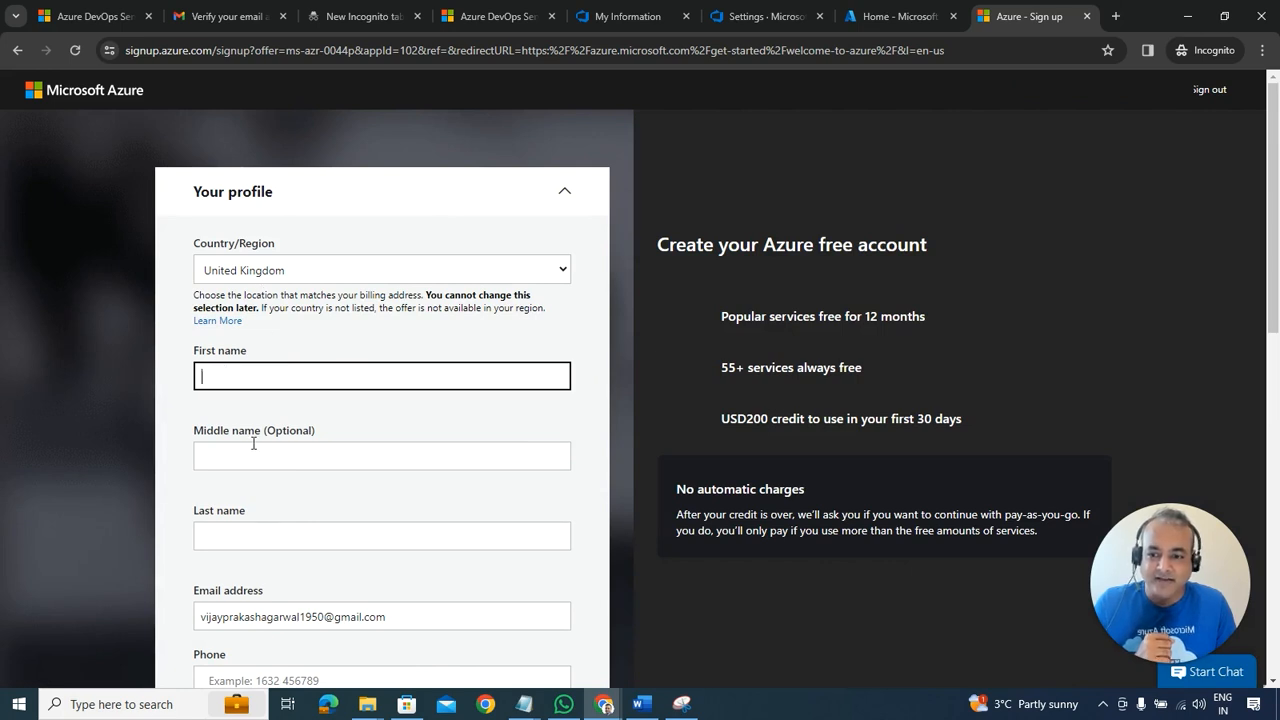
scroll(254, 440, down, 1)
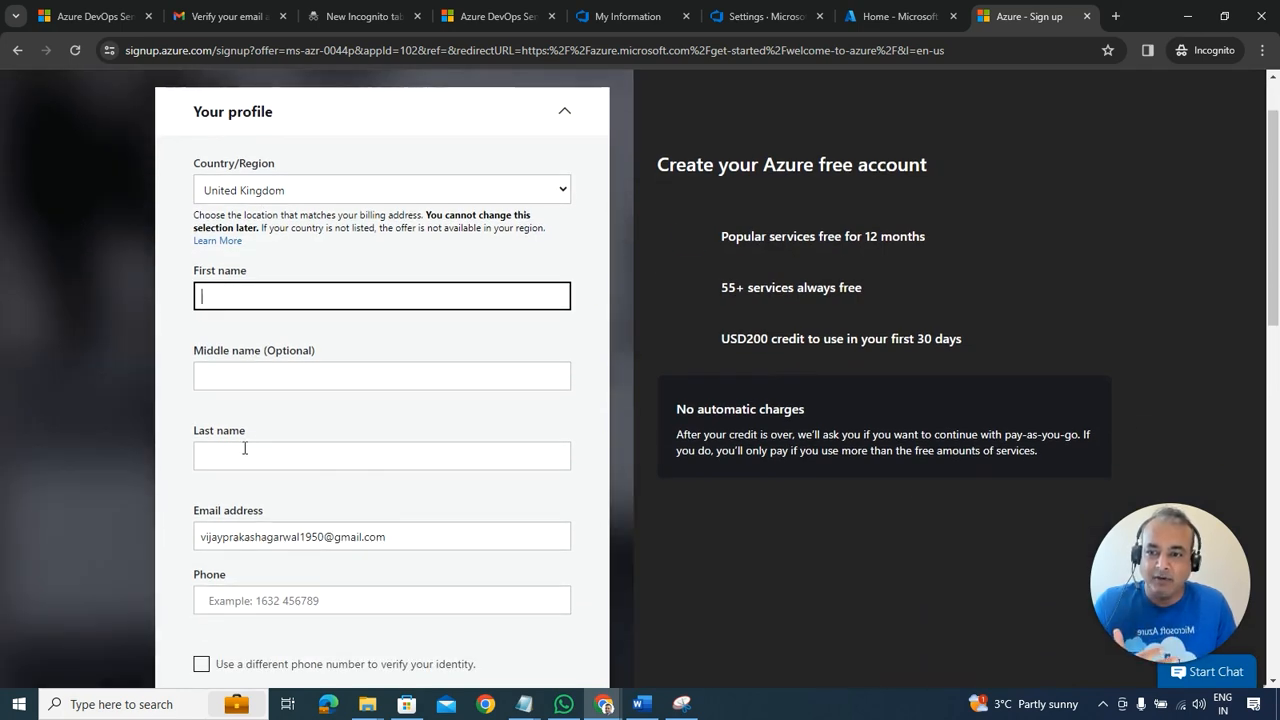
scroll(246, 452, down, 2)
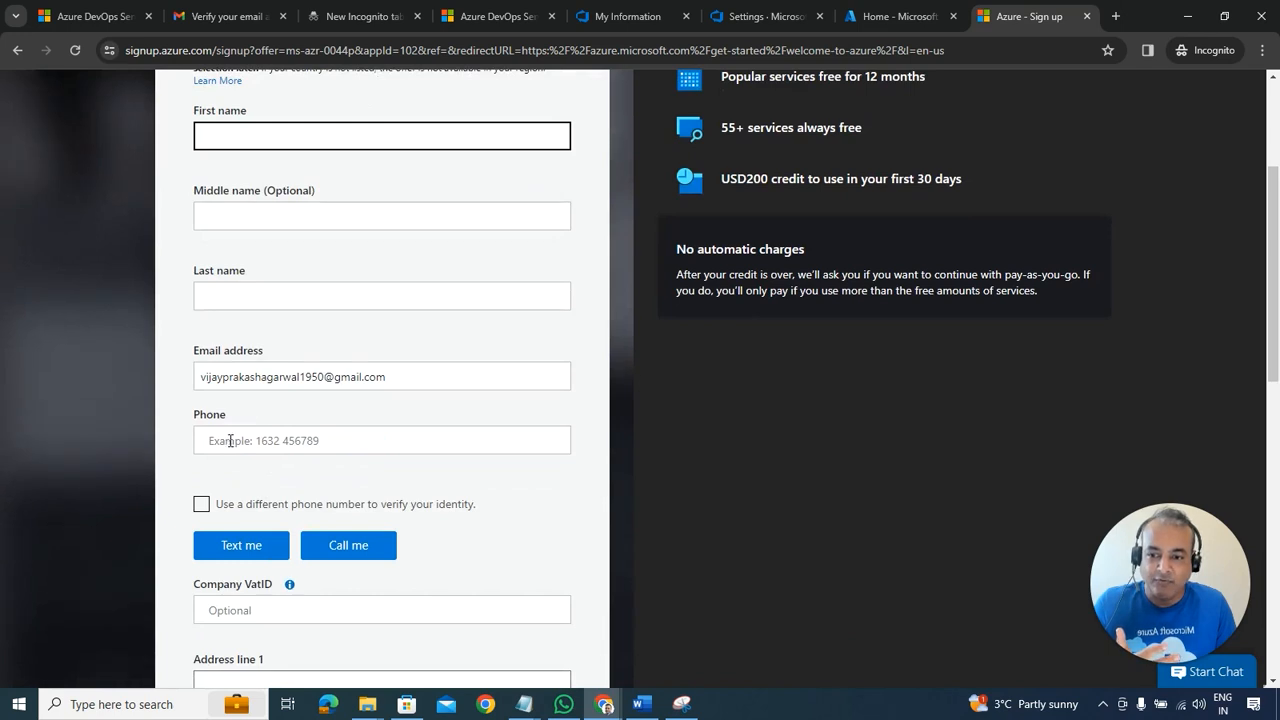
scroll(232, 430, down, 3)
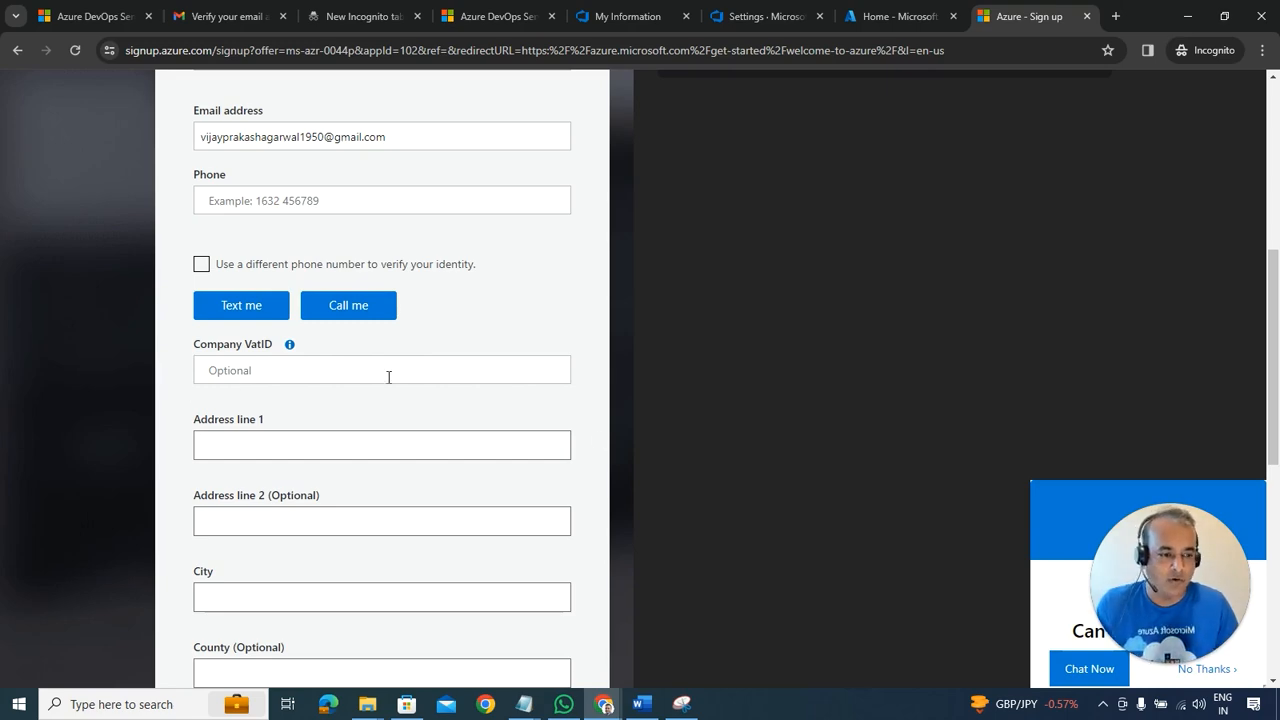
click(1217, 671)
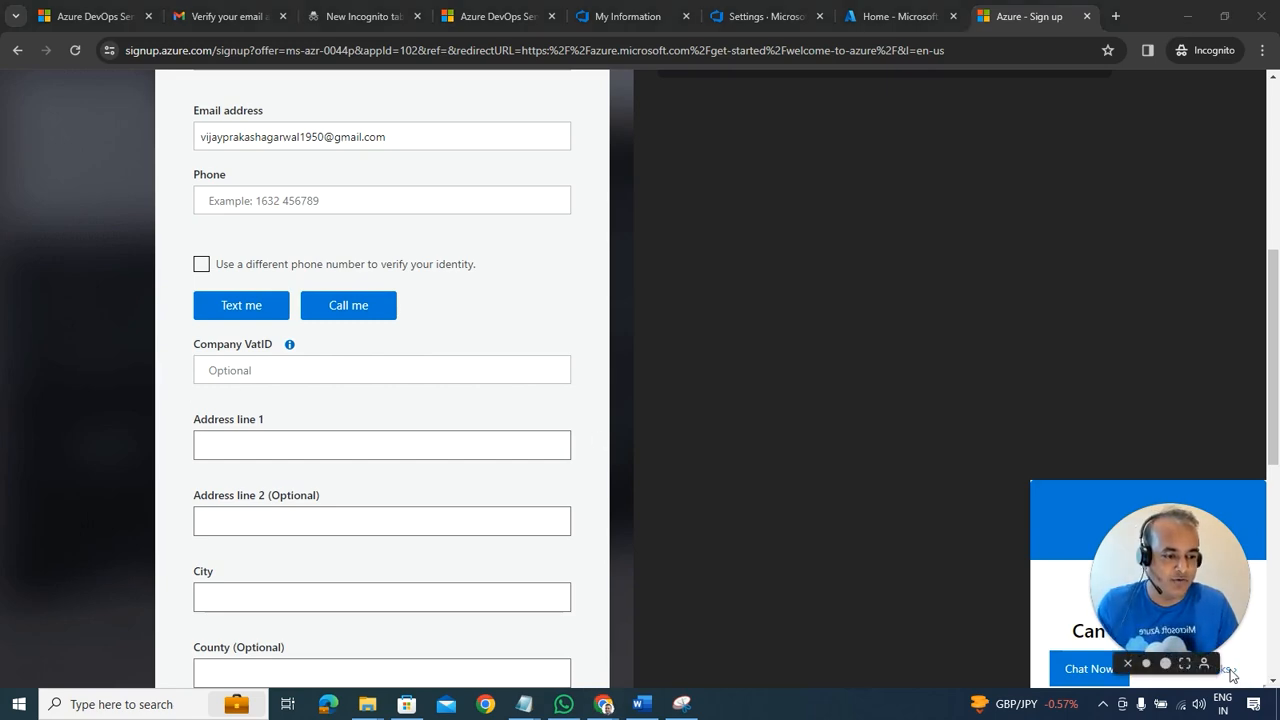
scroll(251, 191, up, 4)
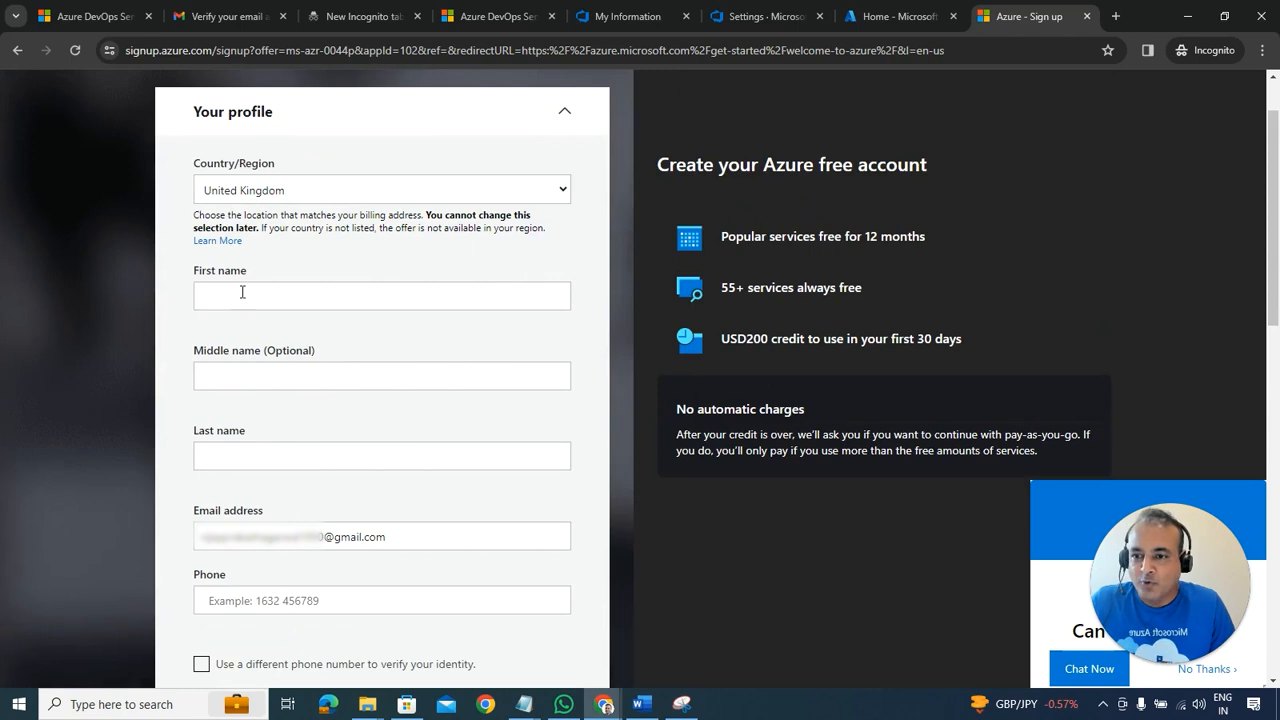
click(240, 293)
key(Tab)
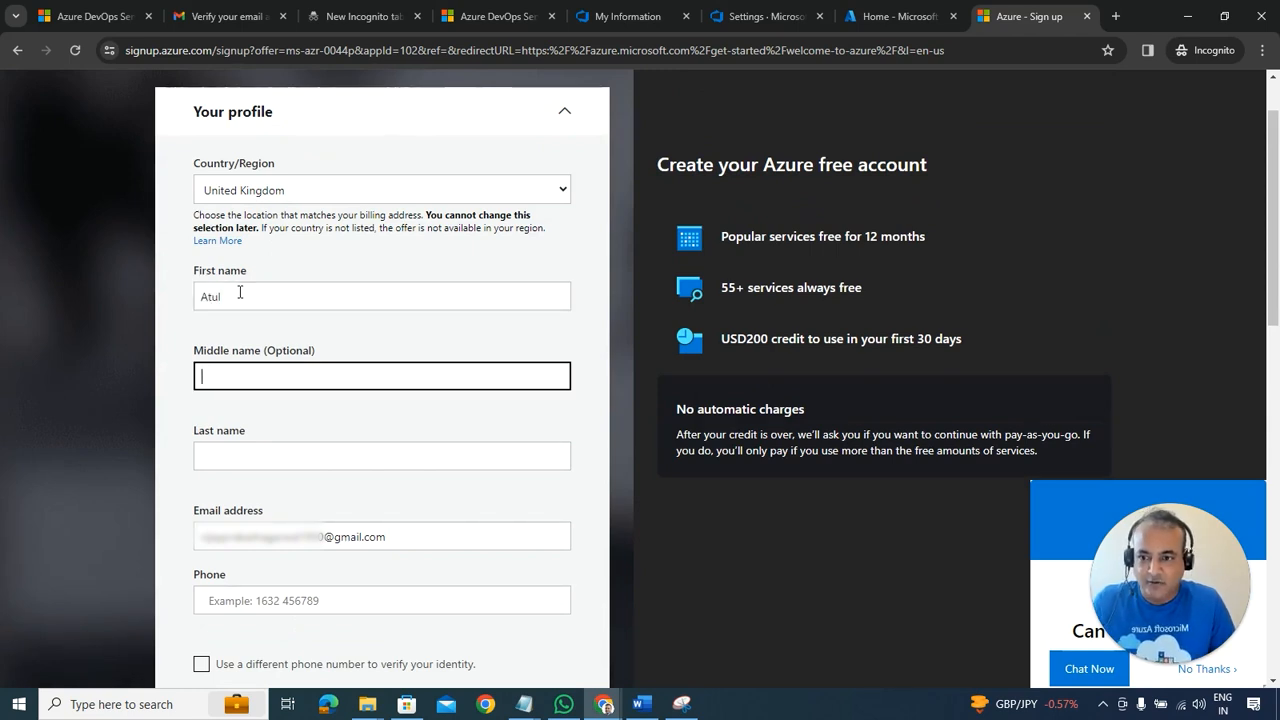
key(Tab)
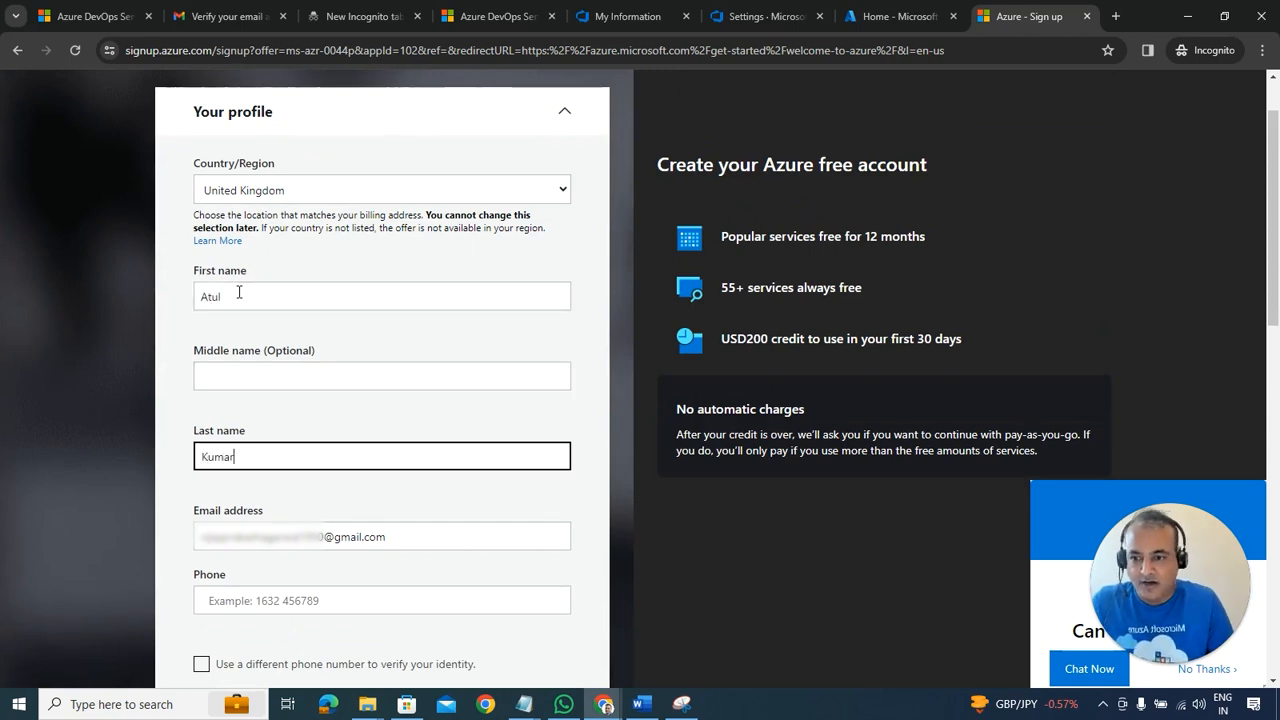
scroll(239, 293, down, 2)
click(241, 441)
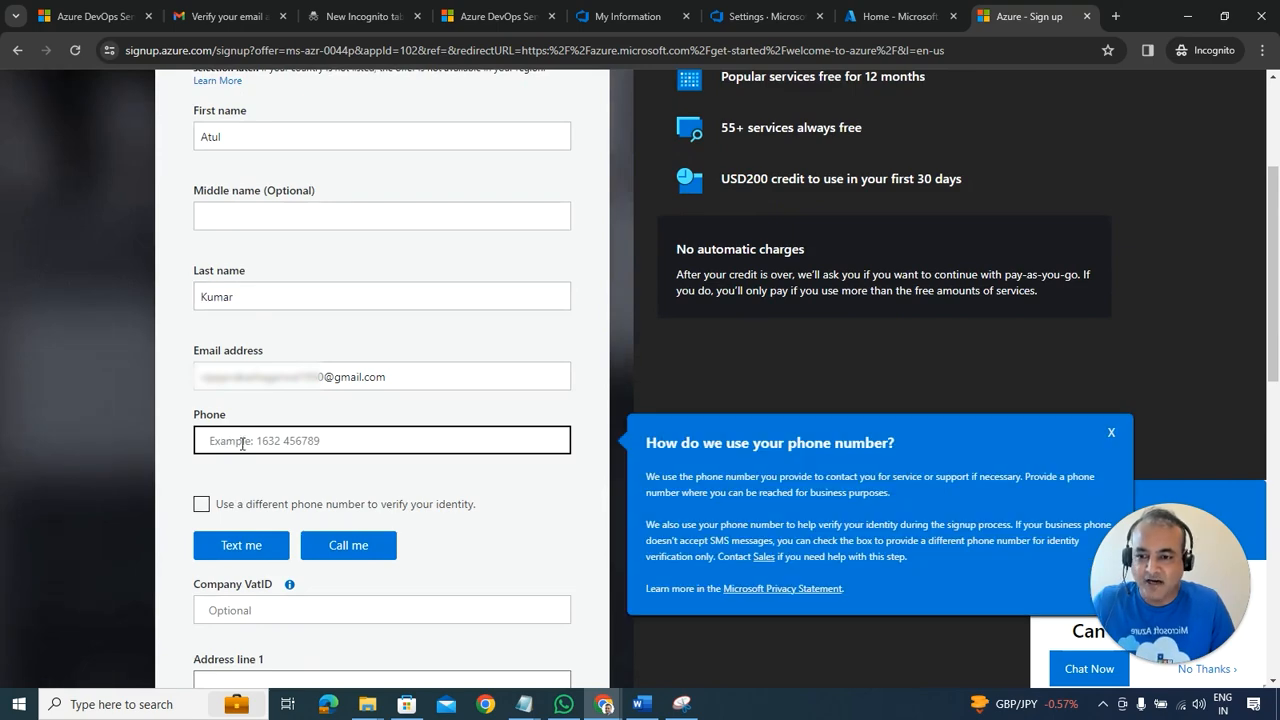
scroll(241, 443, up, 2)
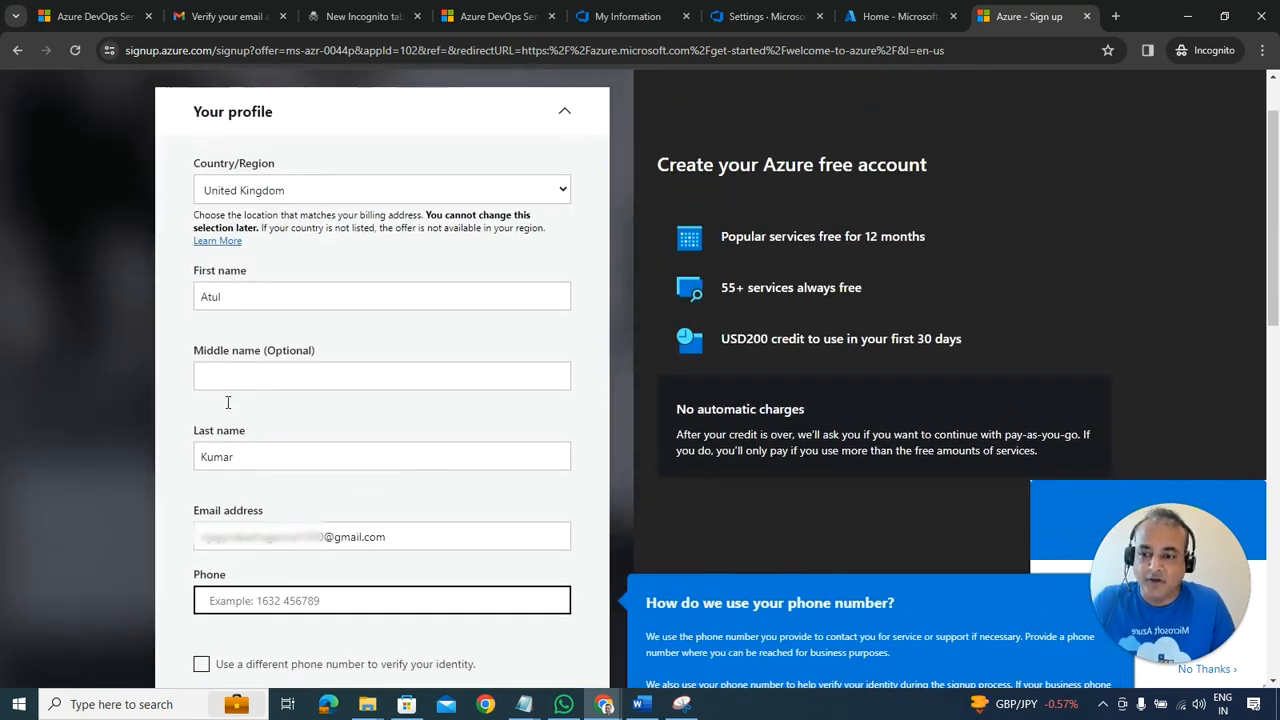
scroll(255, 590, down, 2)
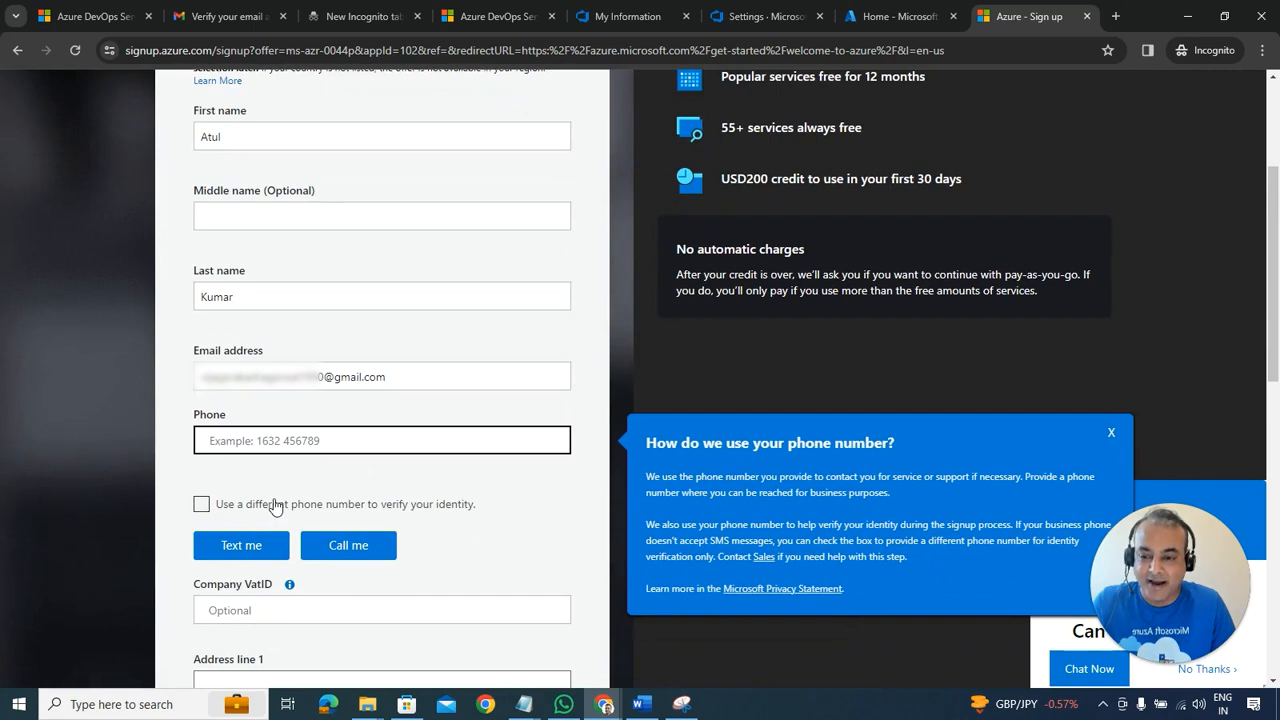
scroll(275, 507, down, 1)
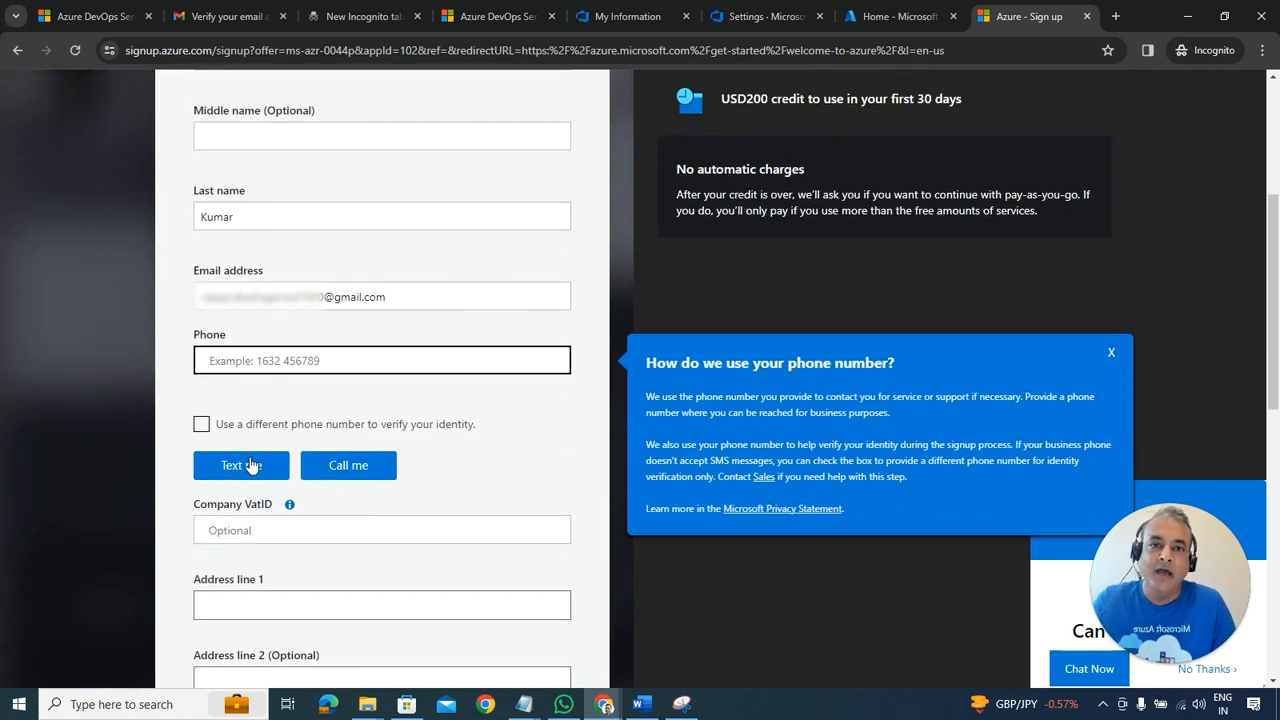
scroll(251, 464, down, 1)
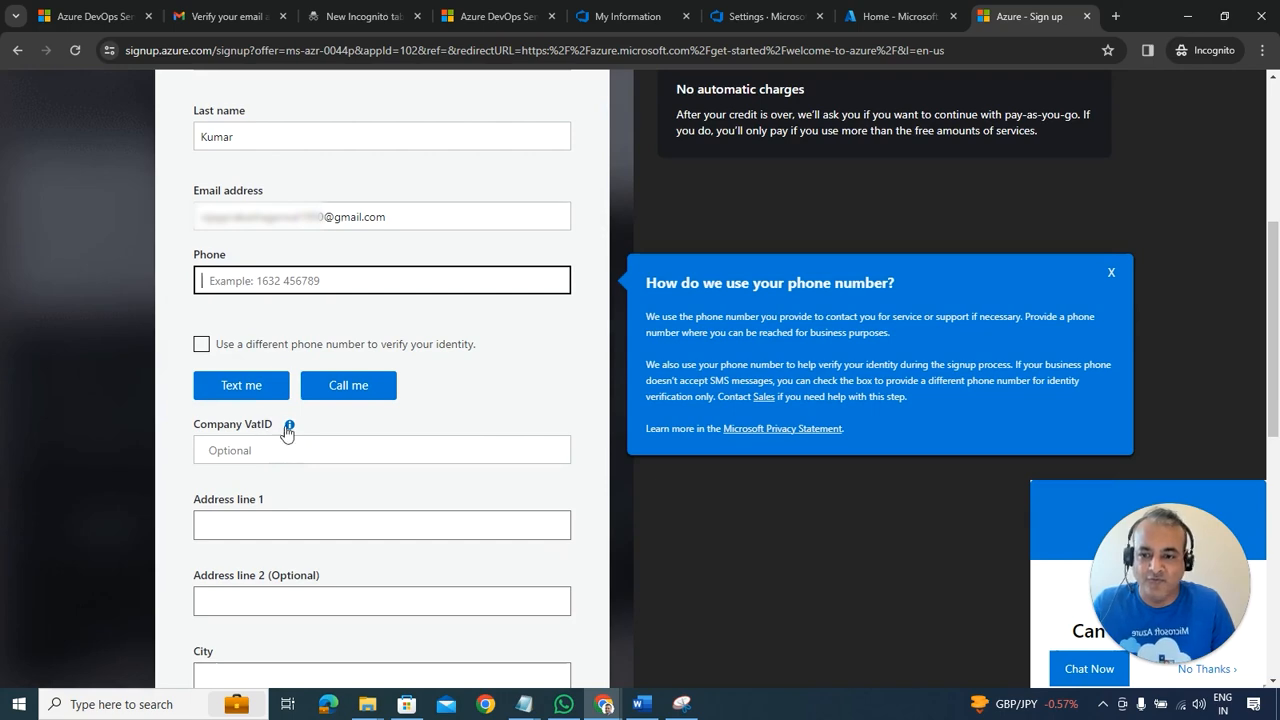
scroll(269, 494, down, 3)
scroll(257, 506, down, 5)
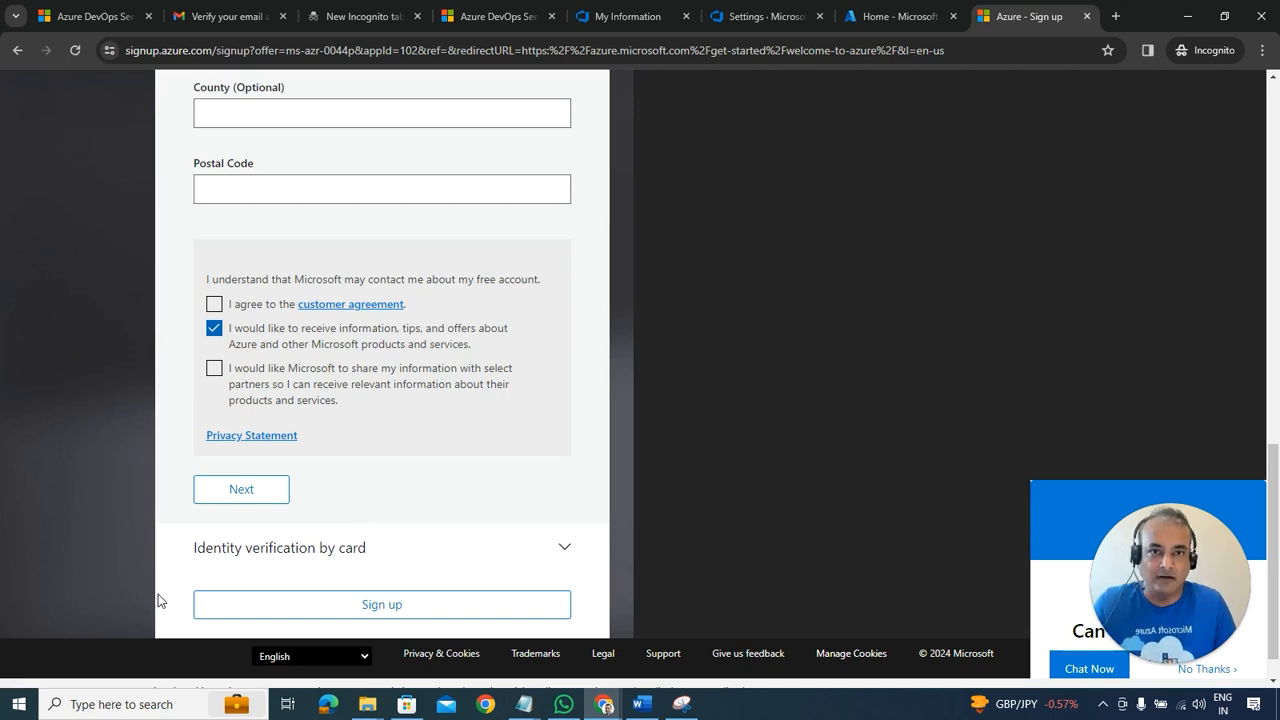
Step: Accept the customer agreement and submit the profile to reach card identity verification
click(216, 290)
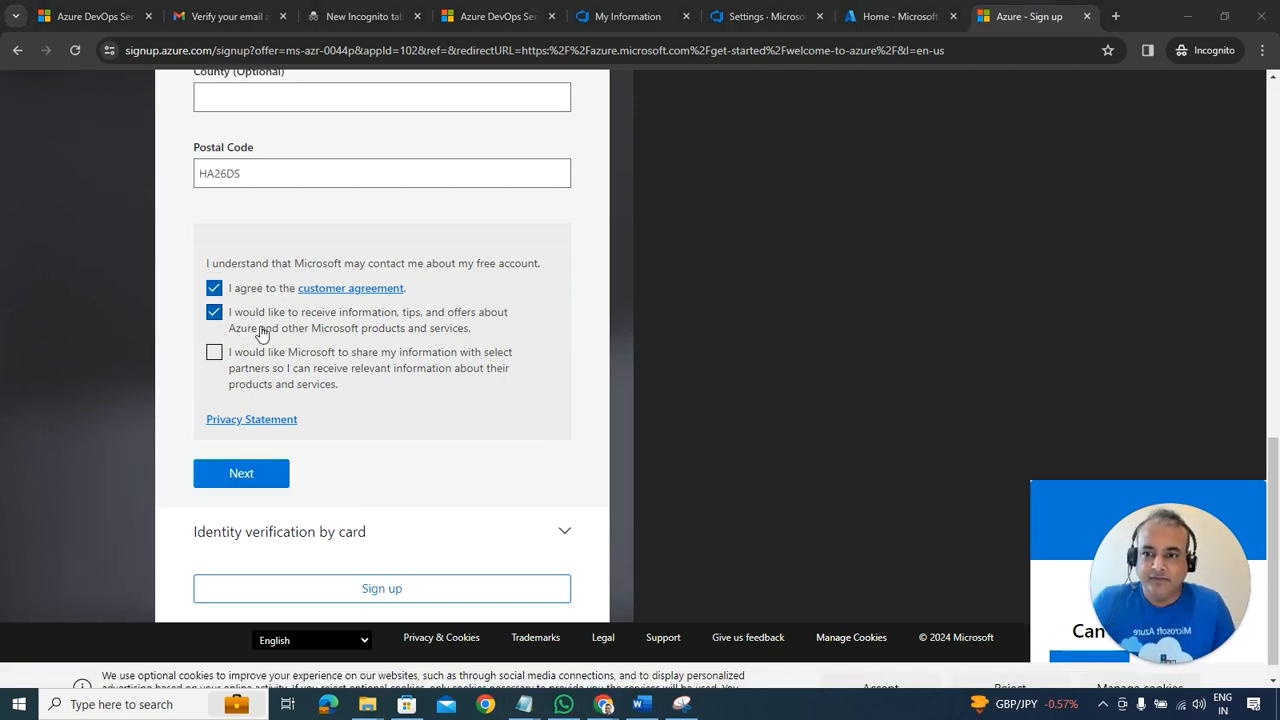
click(241, 476)
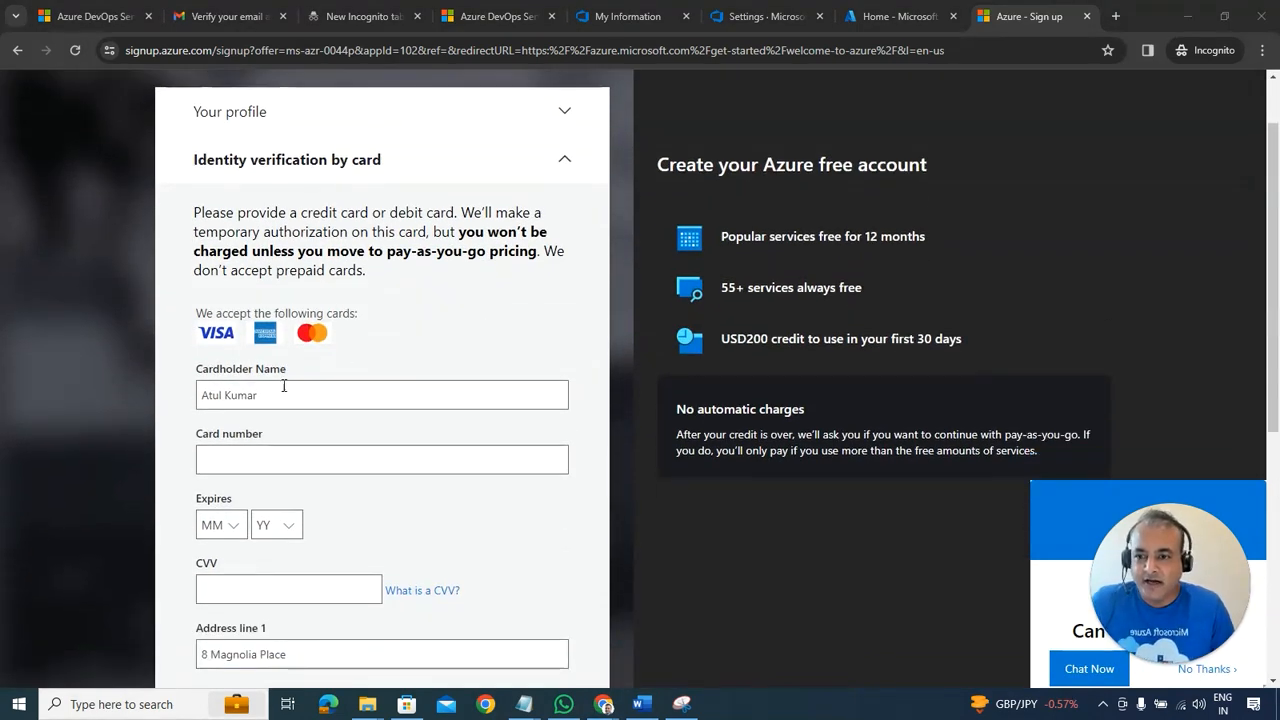
Step: Review the card verification form through to the 'You're not eligible for an Azure free account' page
scroll(300, 385, down, 1)
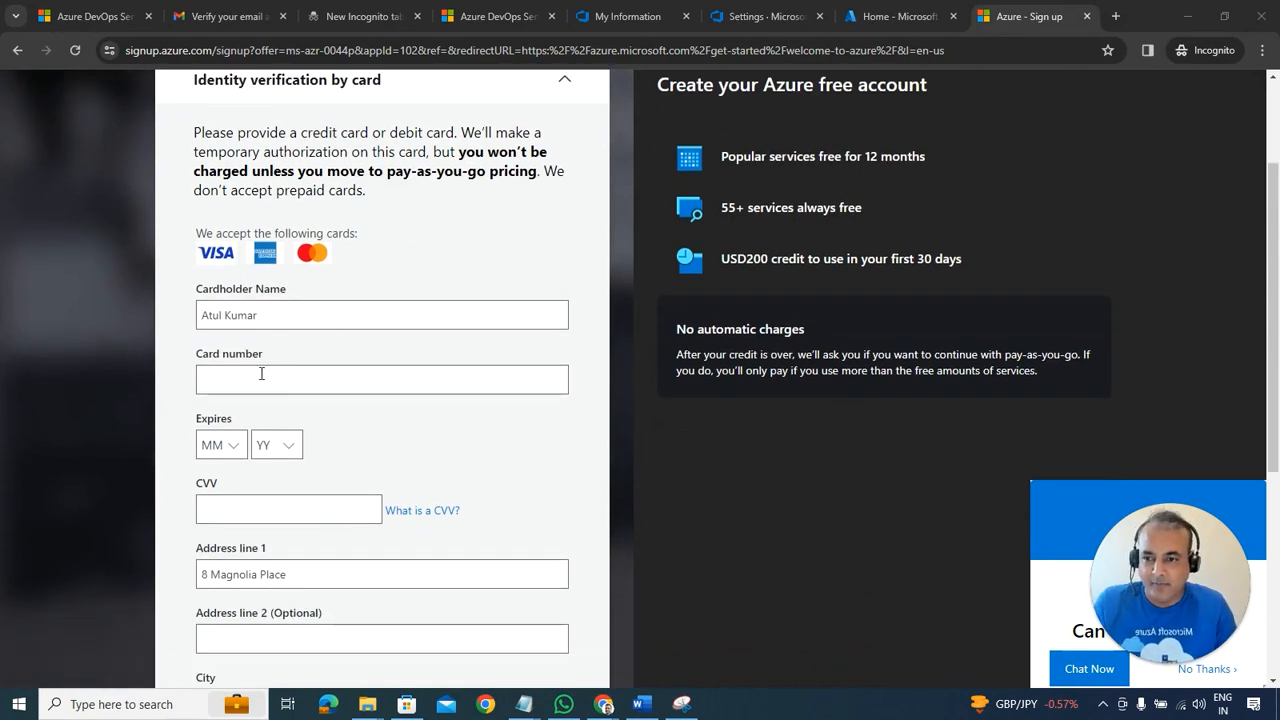
scroll(280, 545, down, 4)
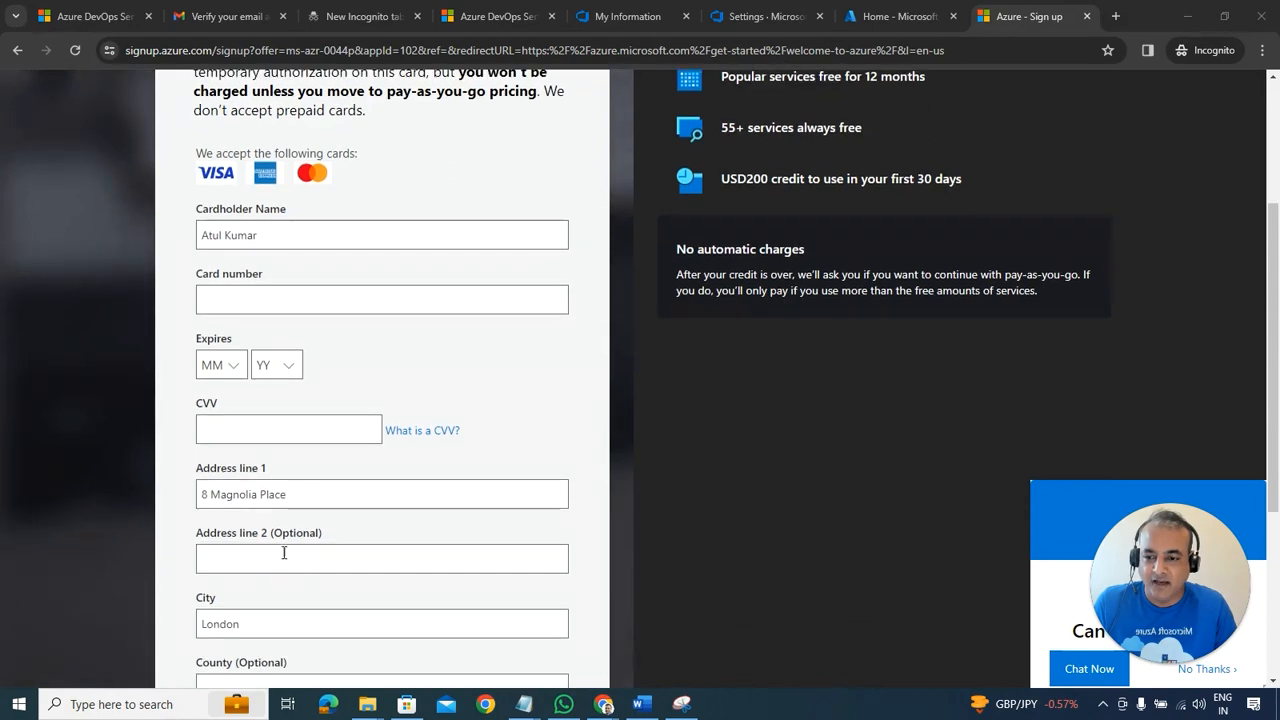
scroll(300, 540, up, 5)
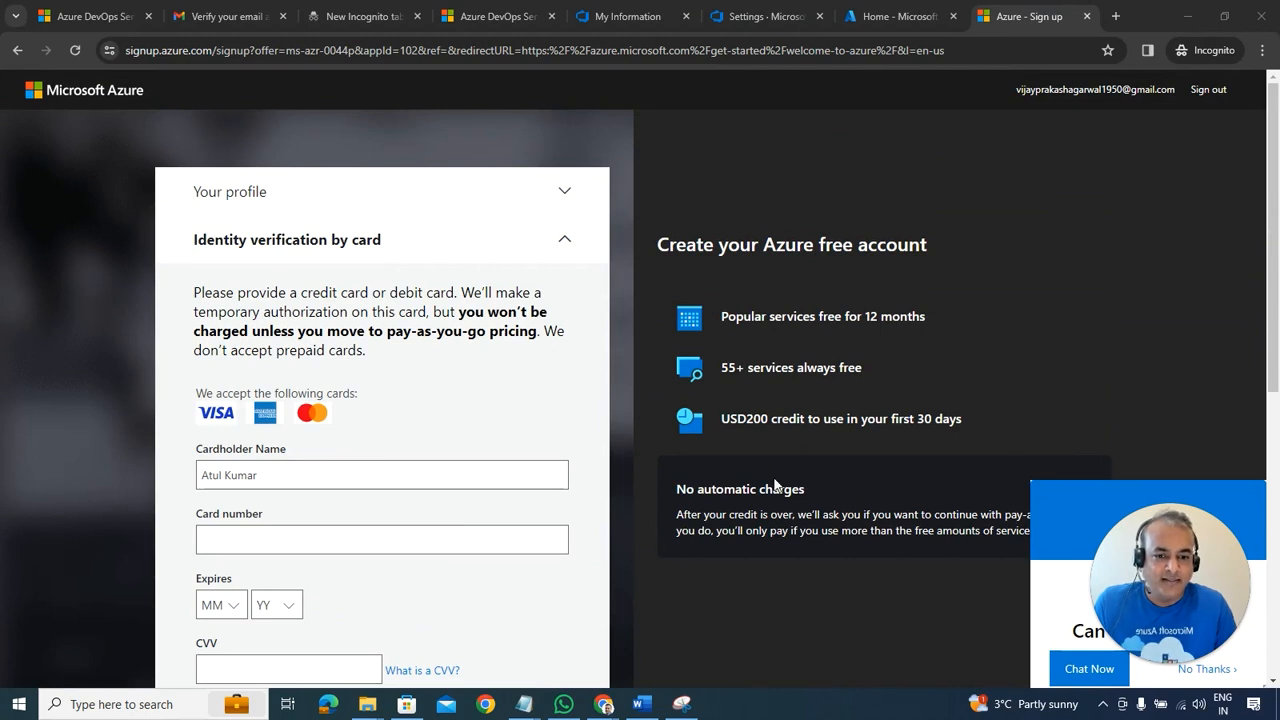
scroll(775, 485, down, 1)
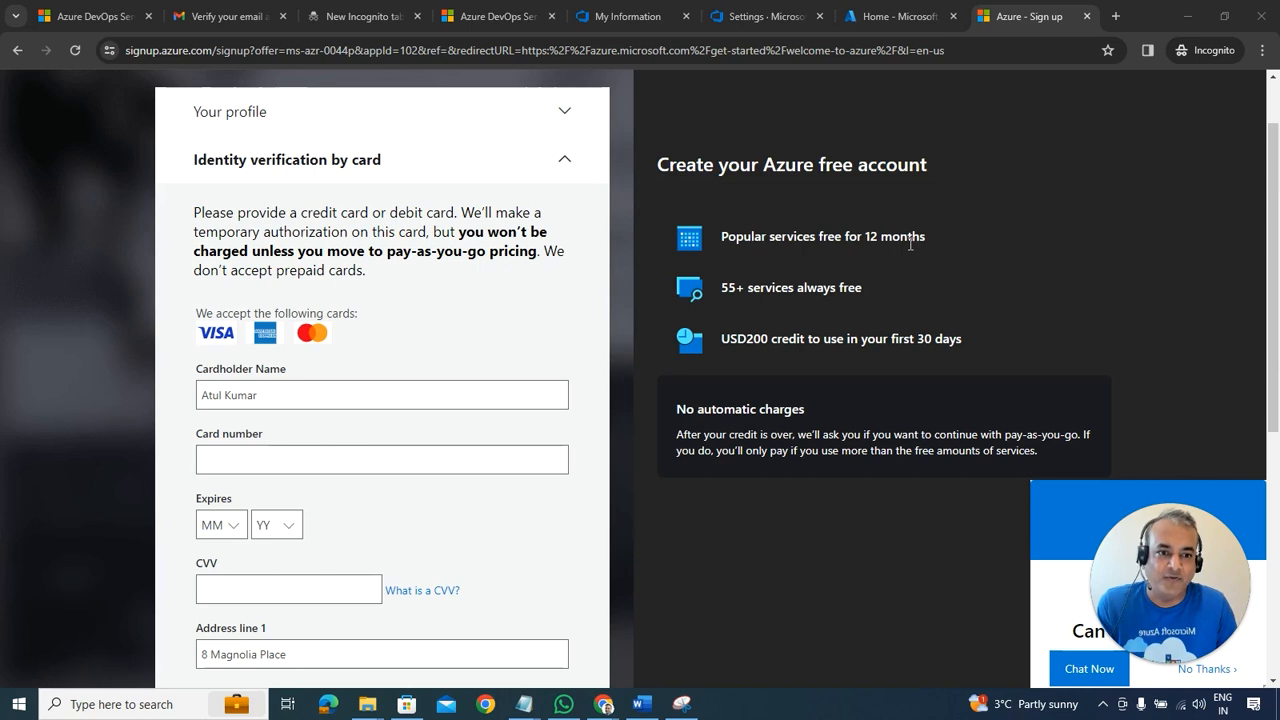
scroll(911, 244, up, 1)
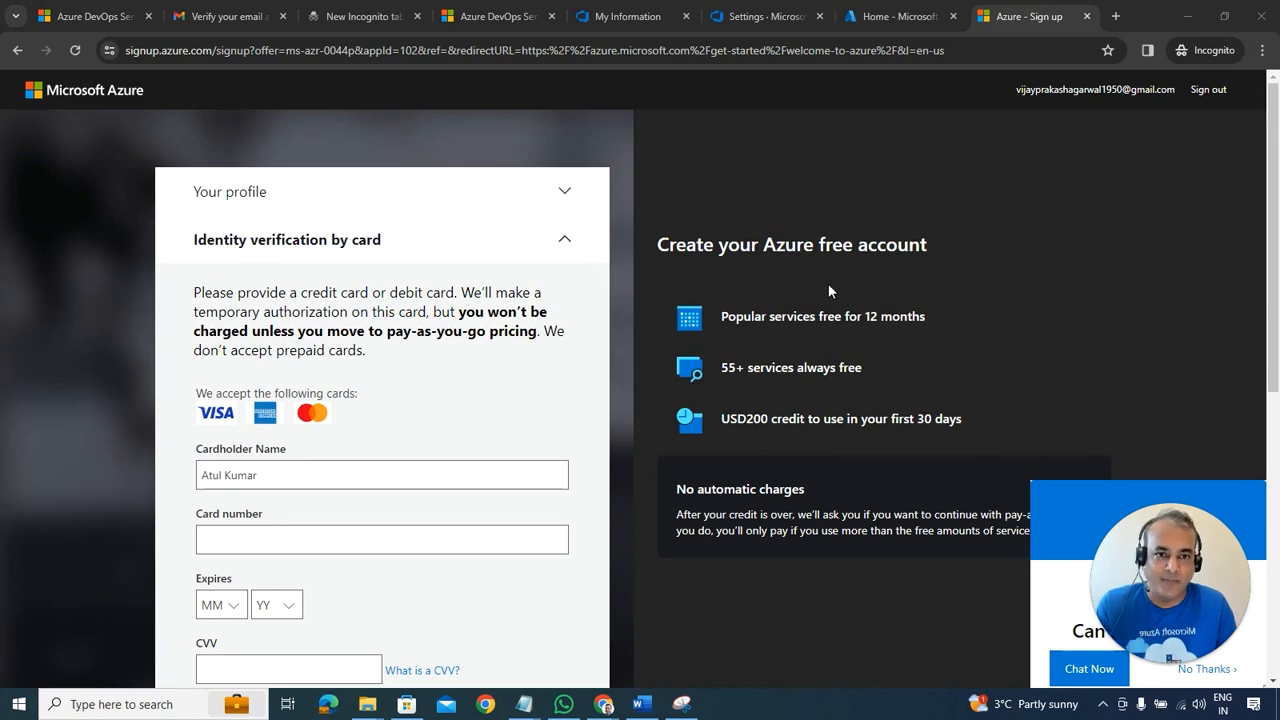
scroll(828, 291, down, 1)
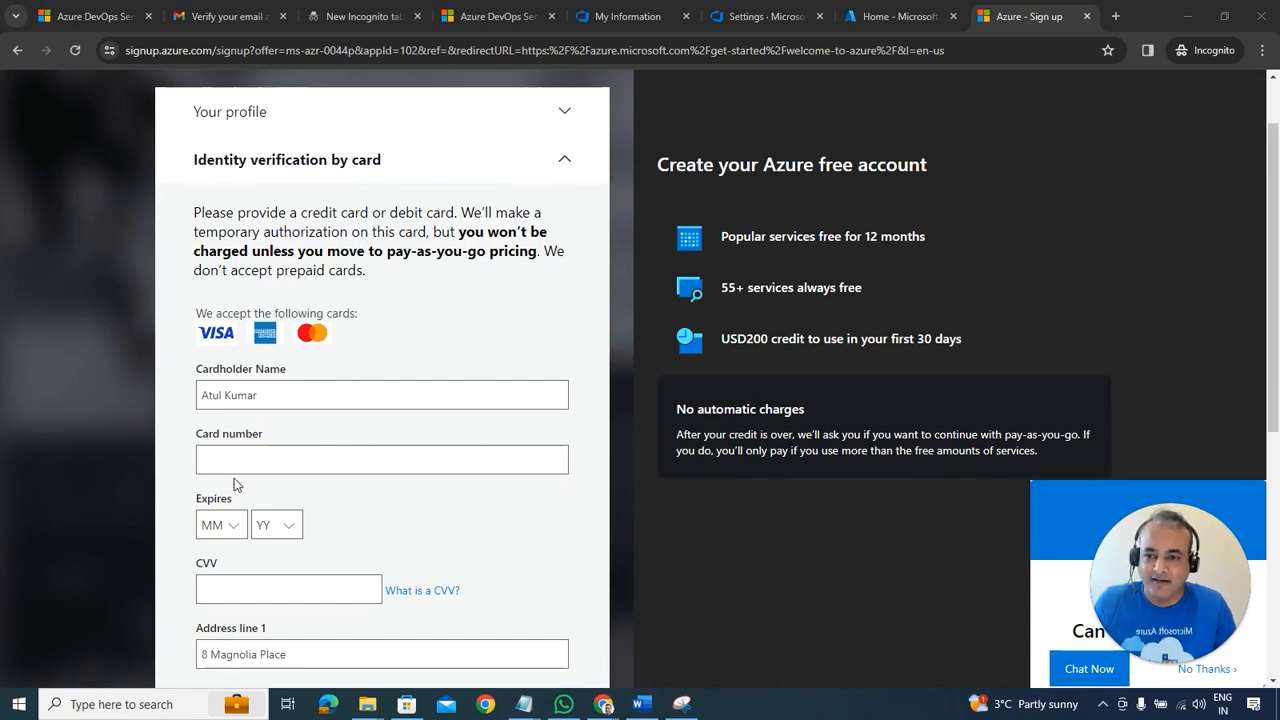
scroll(286, 423, down, 2)
scroll(288, 426, down, 4)
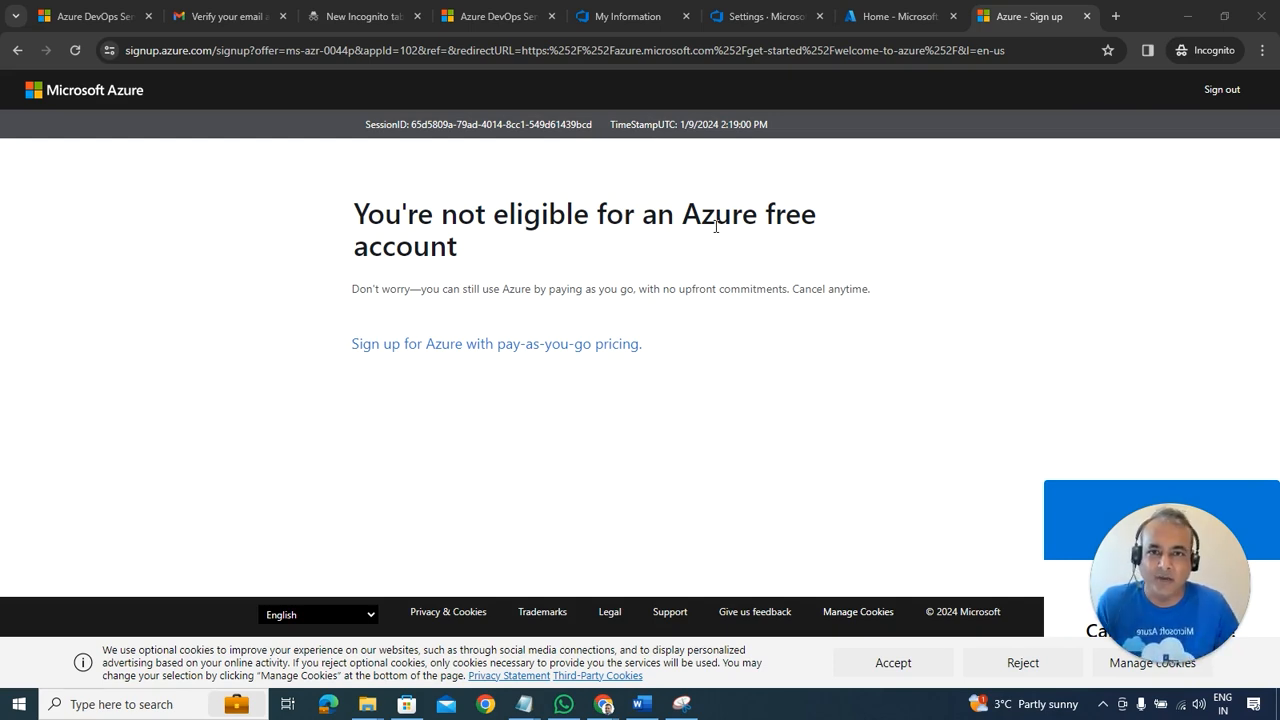
Step: Choose pay-as-you-go, accept the customer agreement and keep the saved payment method
click(530, 350)
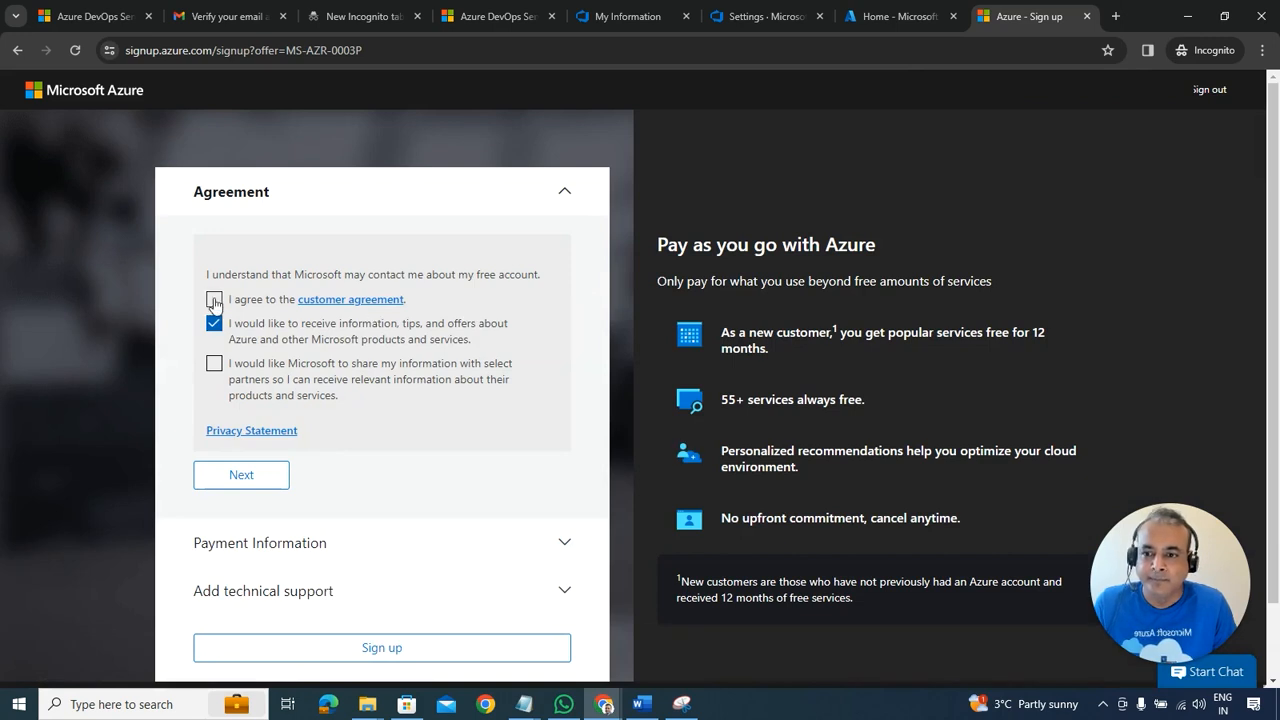
click(215, 302)
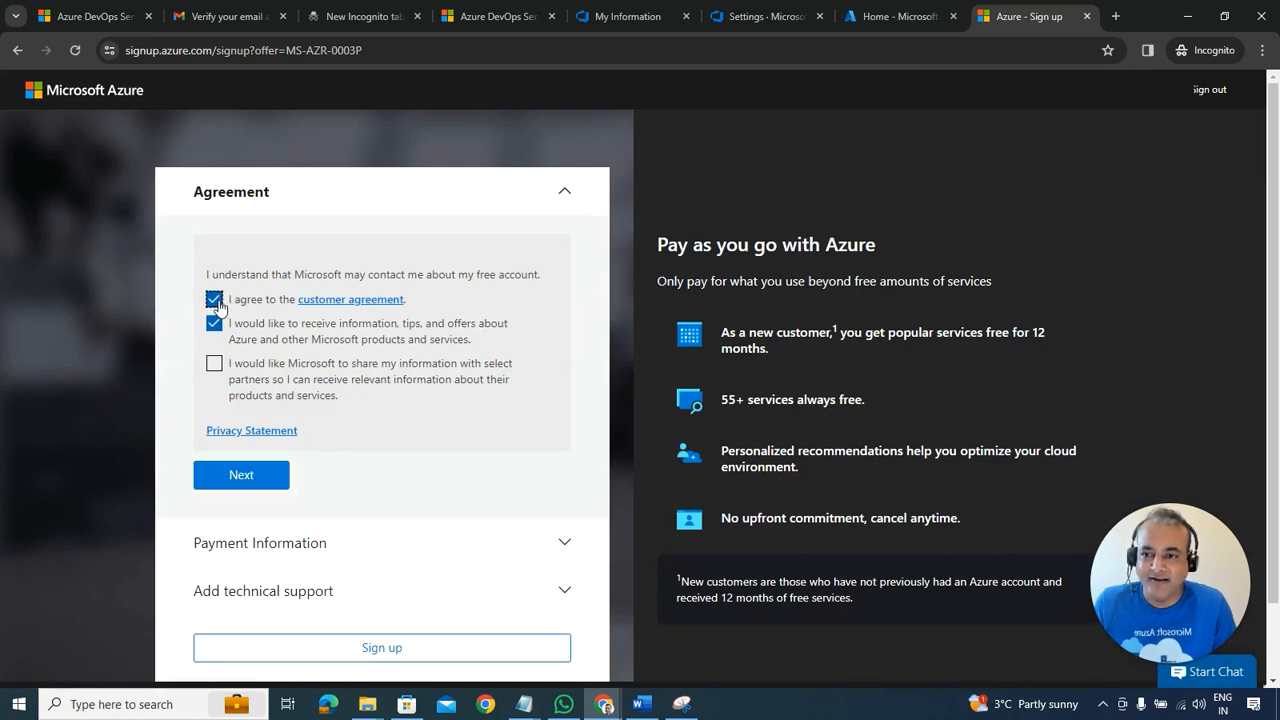
click(242, 476)
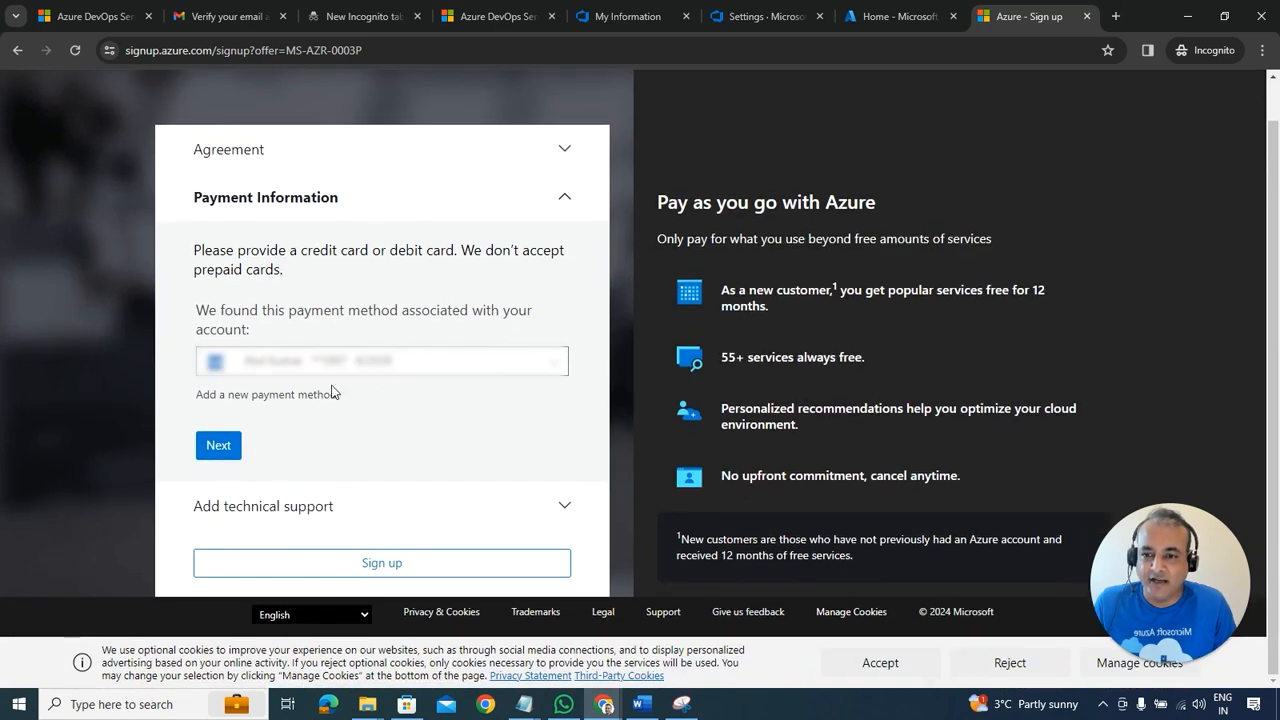
click(229, 445)
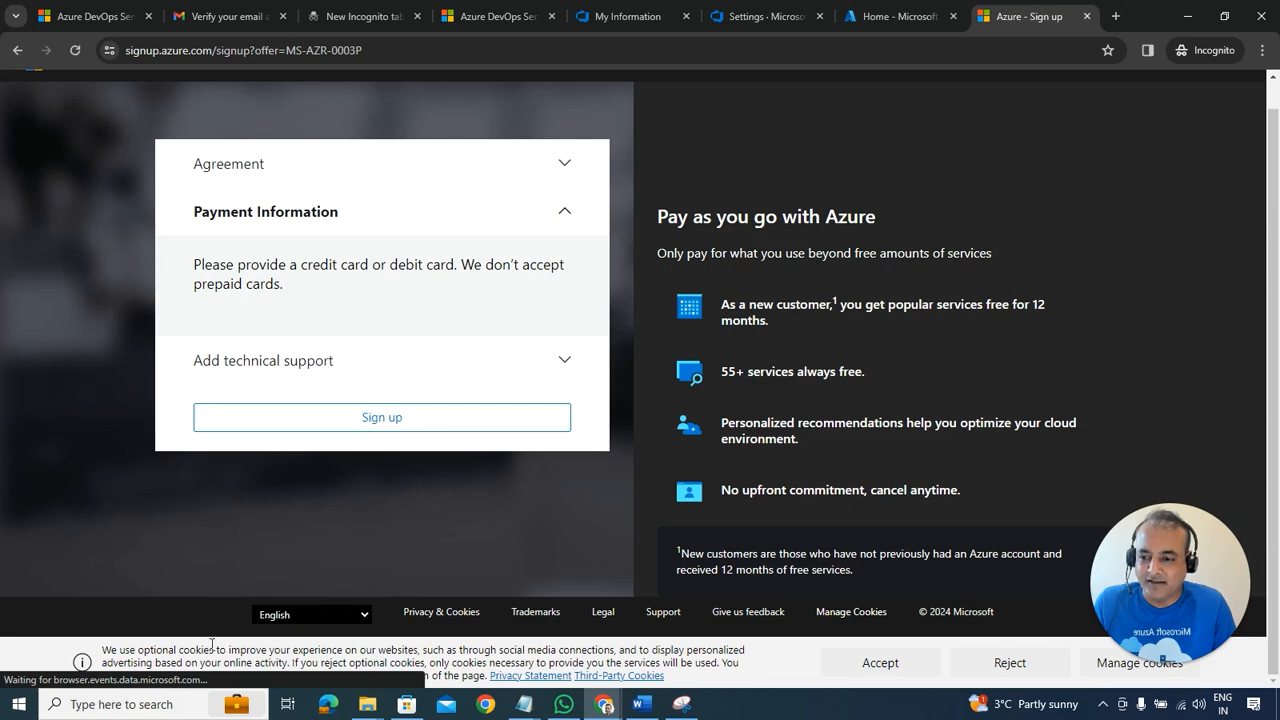
Step: Select No technical support and complete the pay-as-you-go sign-up
click(263, 386)
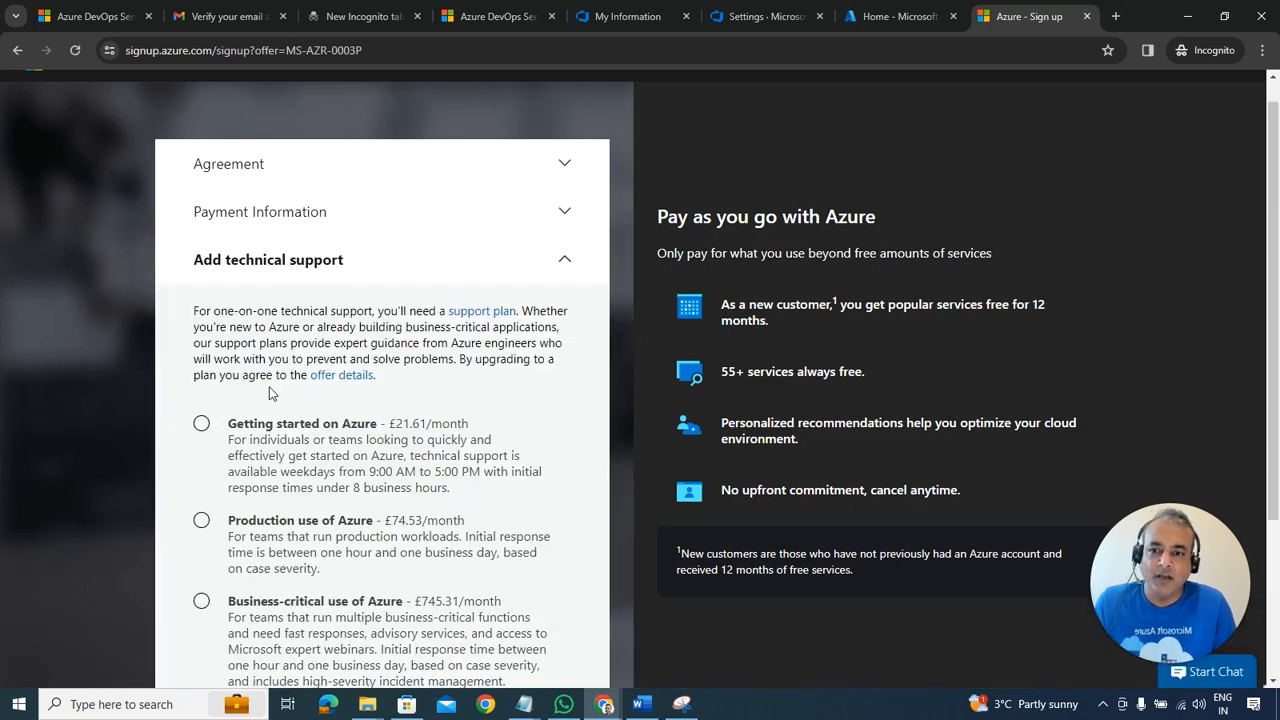
scroll(315, 440, down, 1)
scroll(315, 440, down, 1)
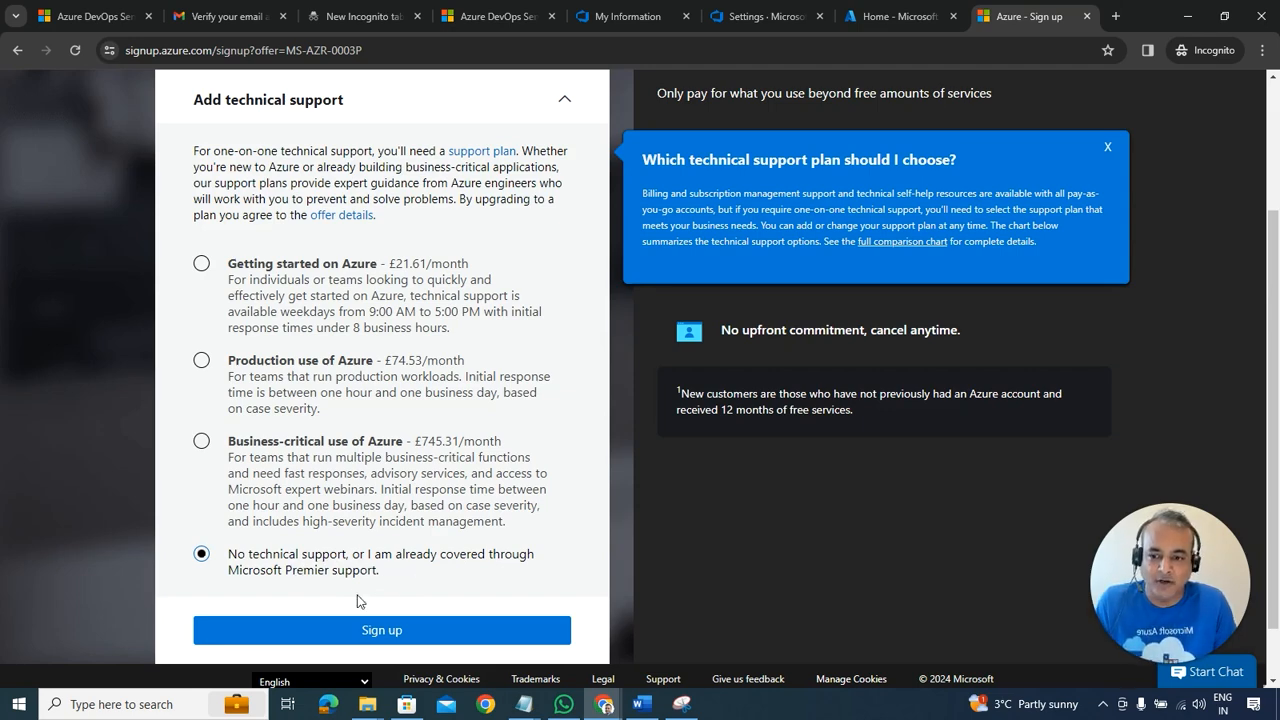
click(358, 630)
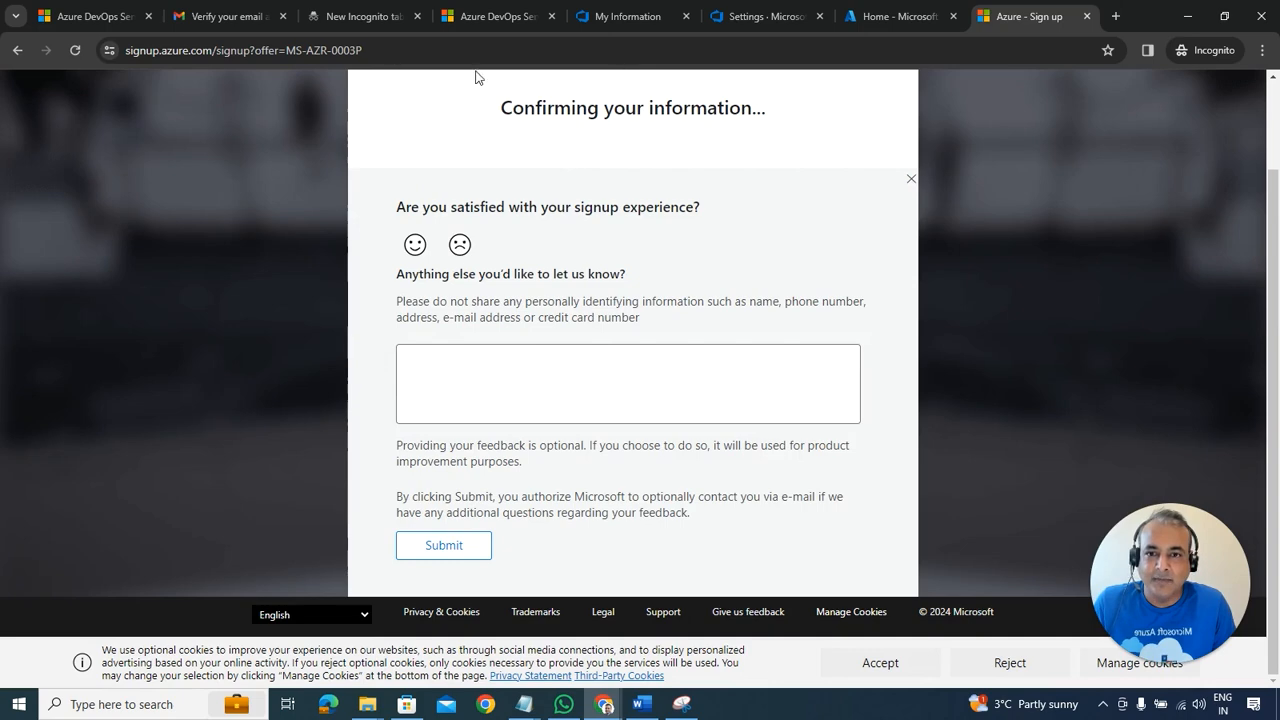
Step: Read the Welcome to Azure DevOps email in the Gmail inbox
click(228, 20)
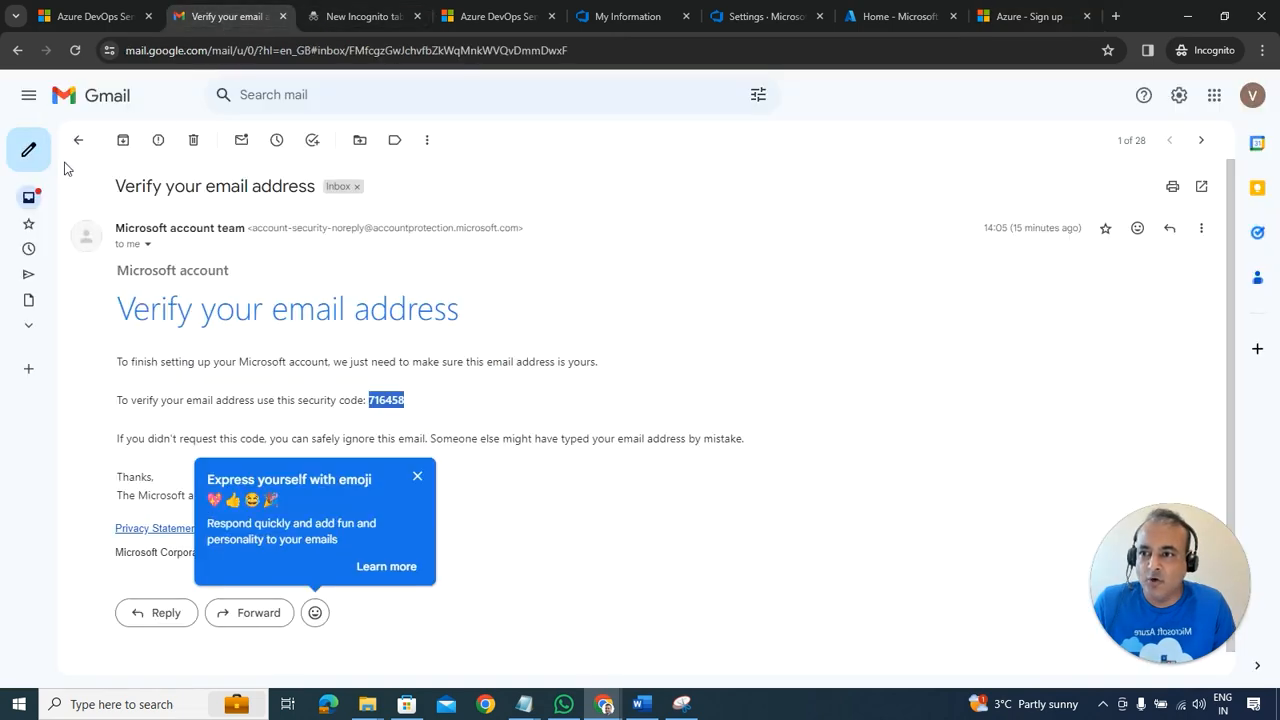
mouse_move(106, 220)
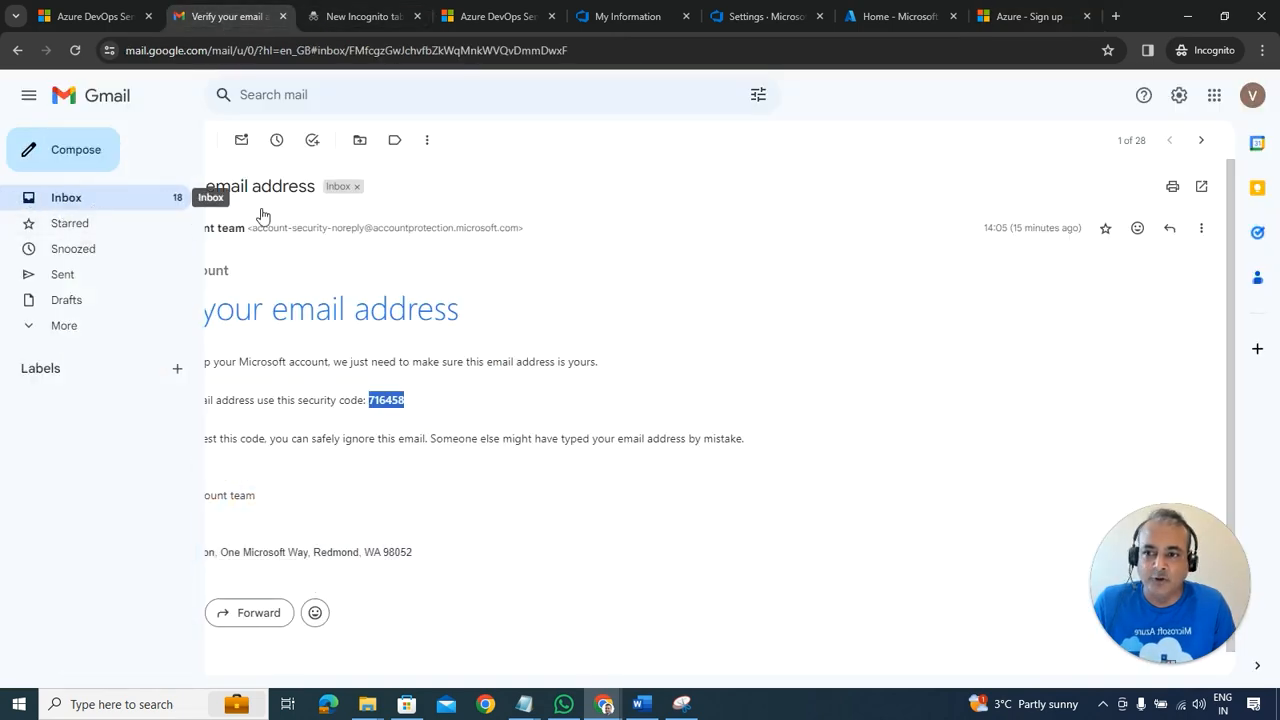
click(173, 212)
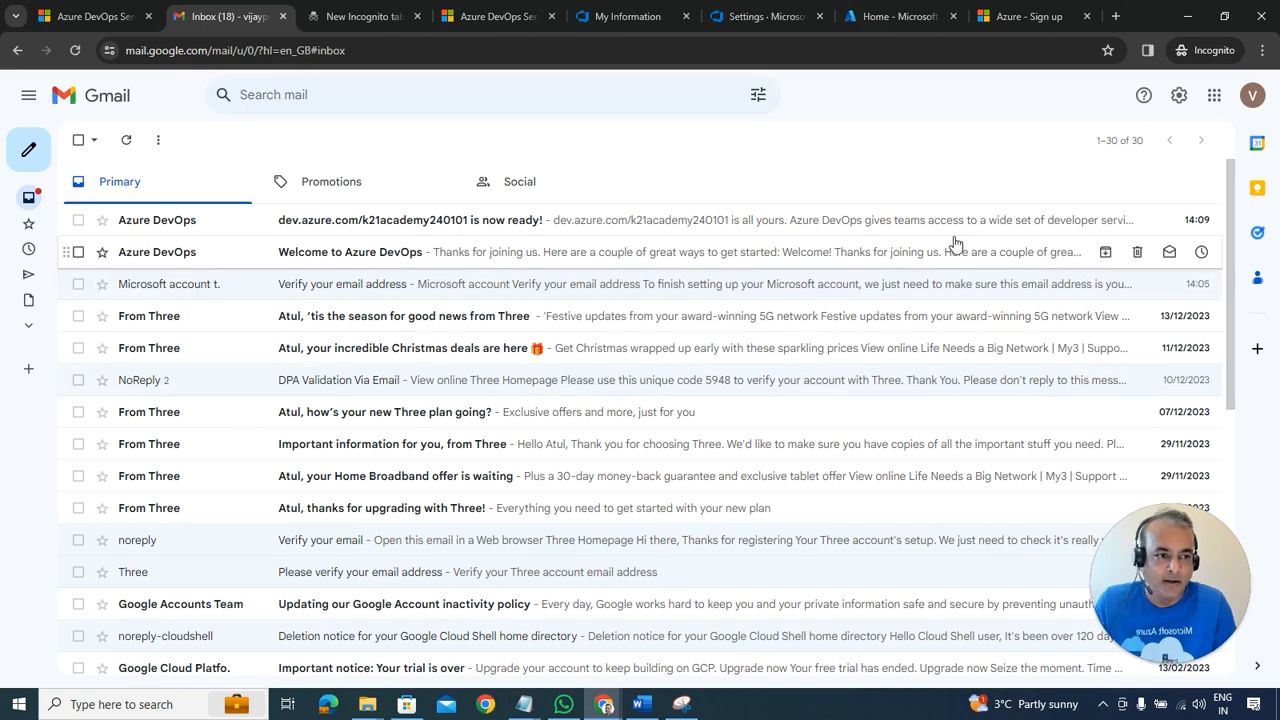
click(325, 258)
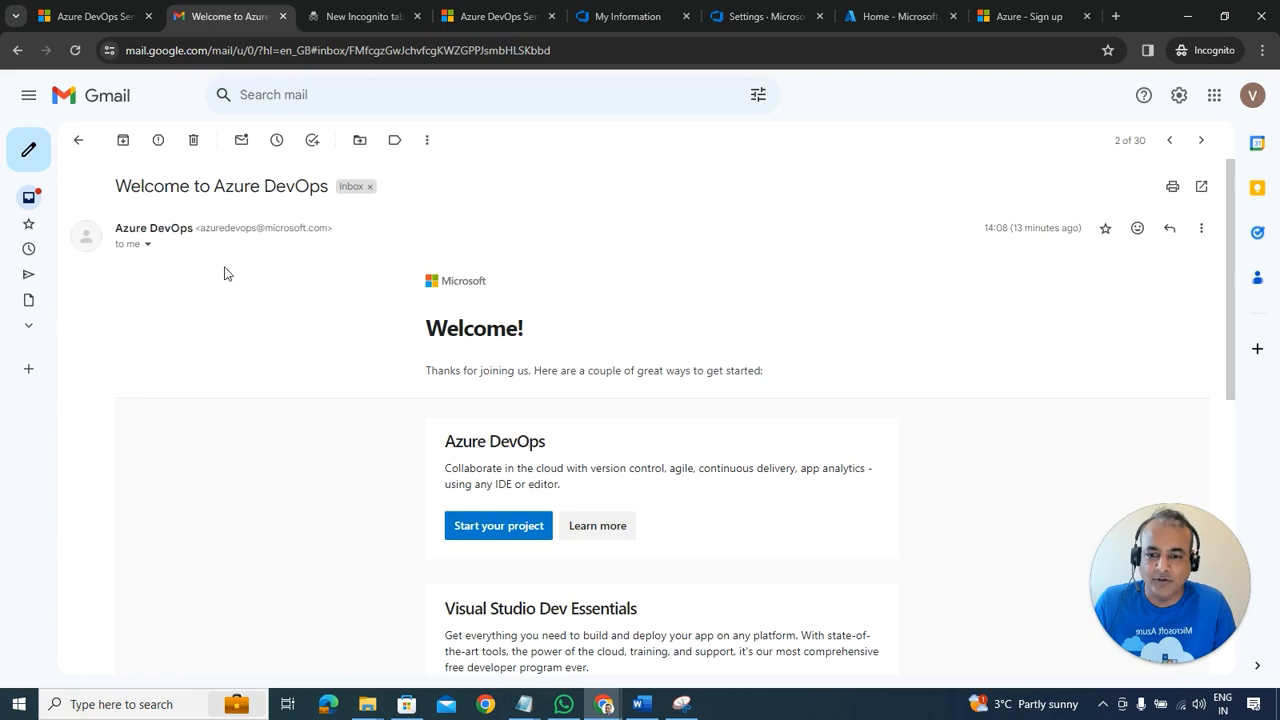
click(94, 206)
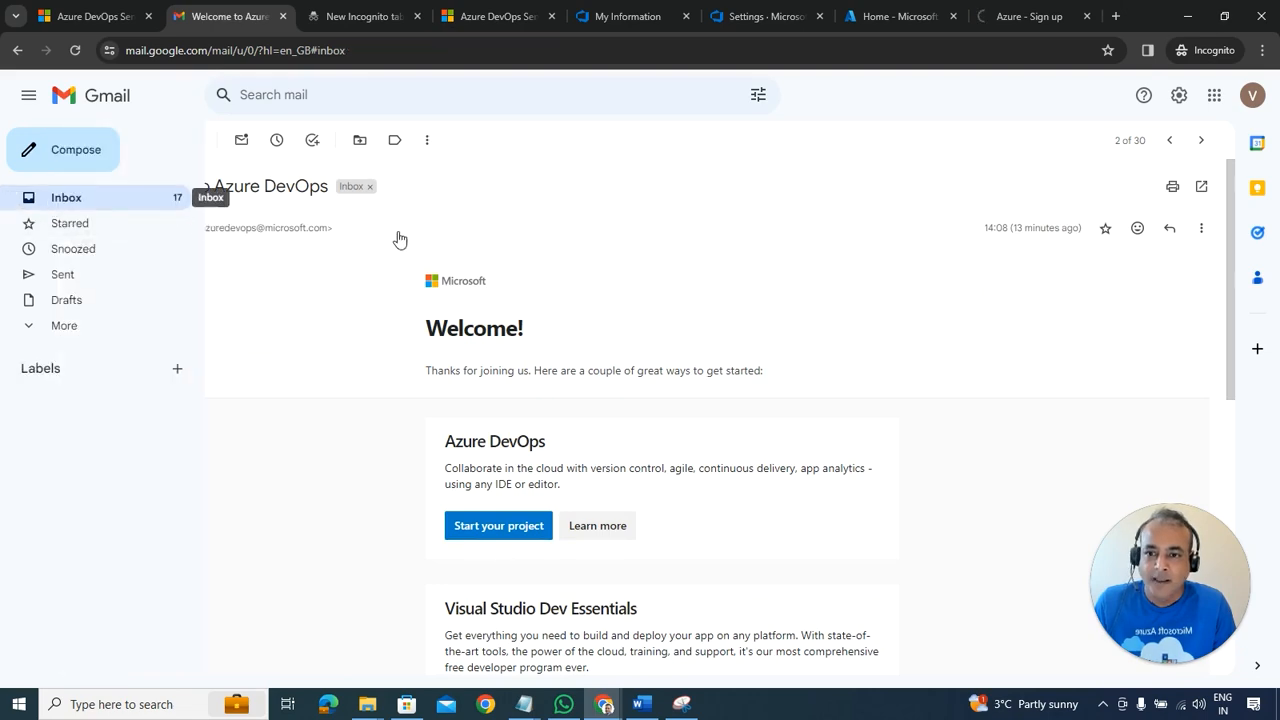
Step: Read the 'dev.azure.com/k21academy240101 is now ready!' email, then move to the Azure portal
click(427, 225)
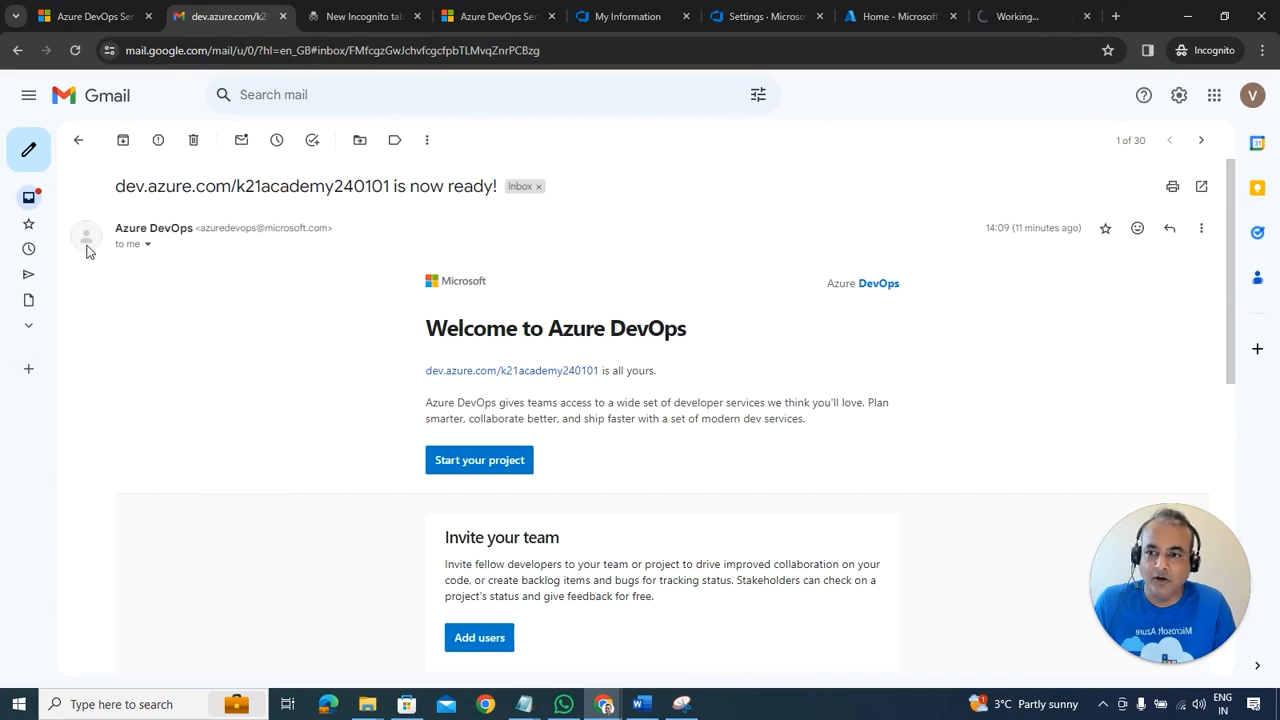
click(66, 198)
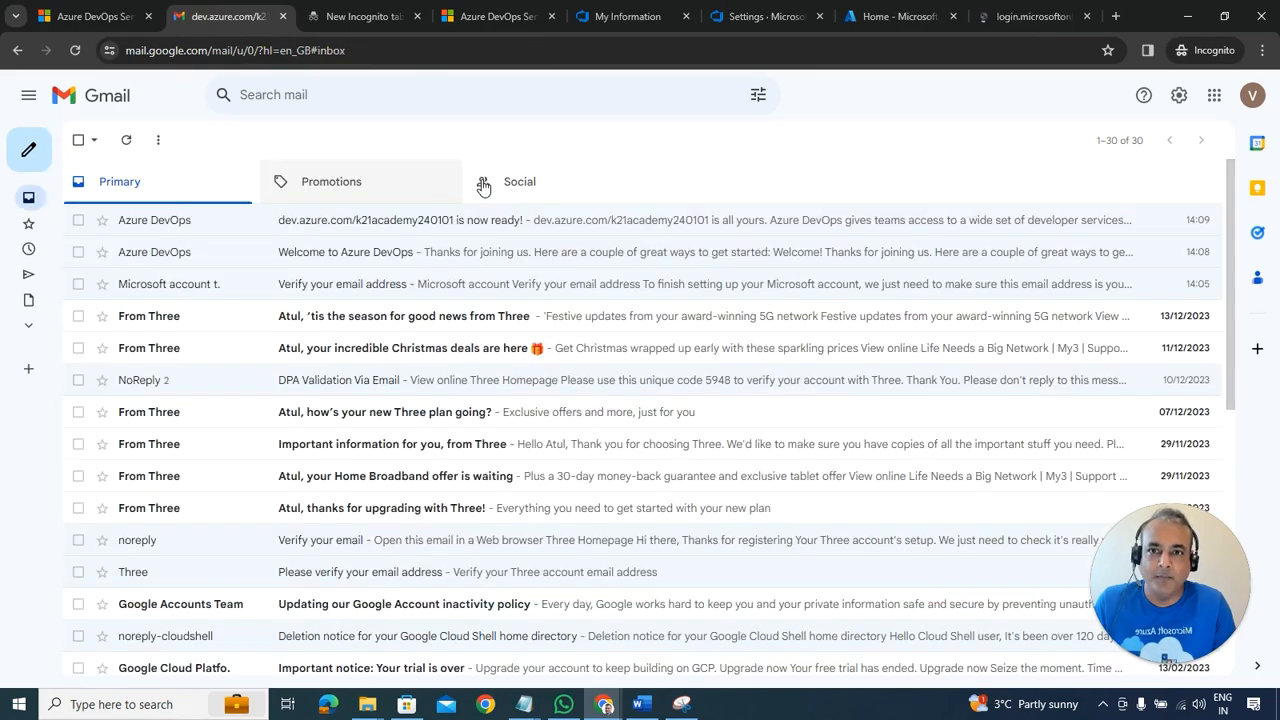
click(1015, 16)
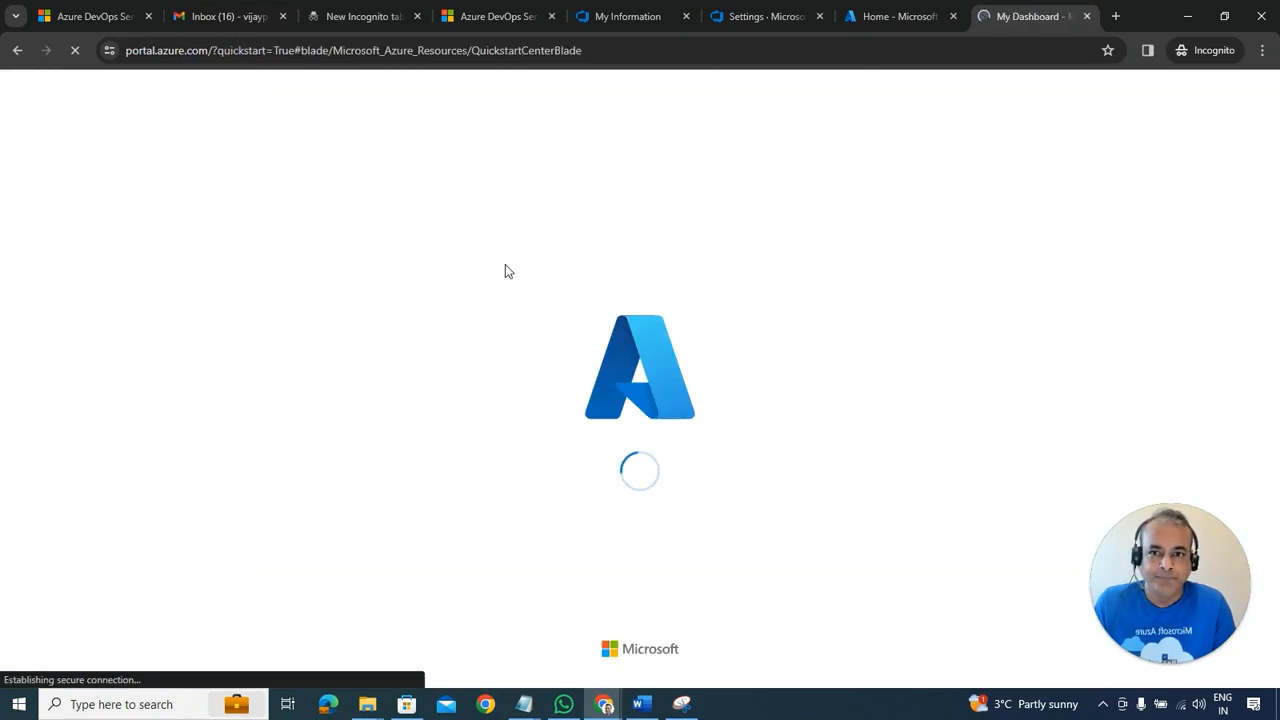
Step: Search 'subs', open Subscriptions and view Azure subscription 1's overview: Active, Owner, Azure Plan
click(41, 122)
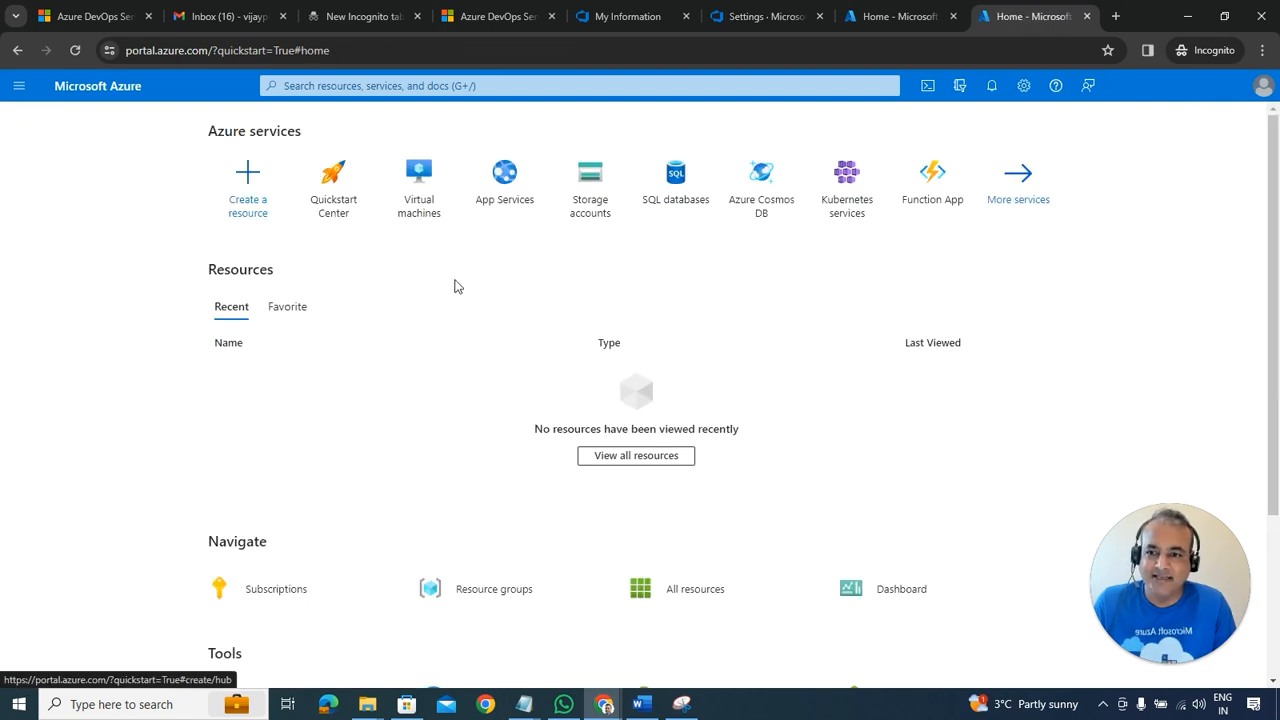
click(385, 85)
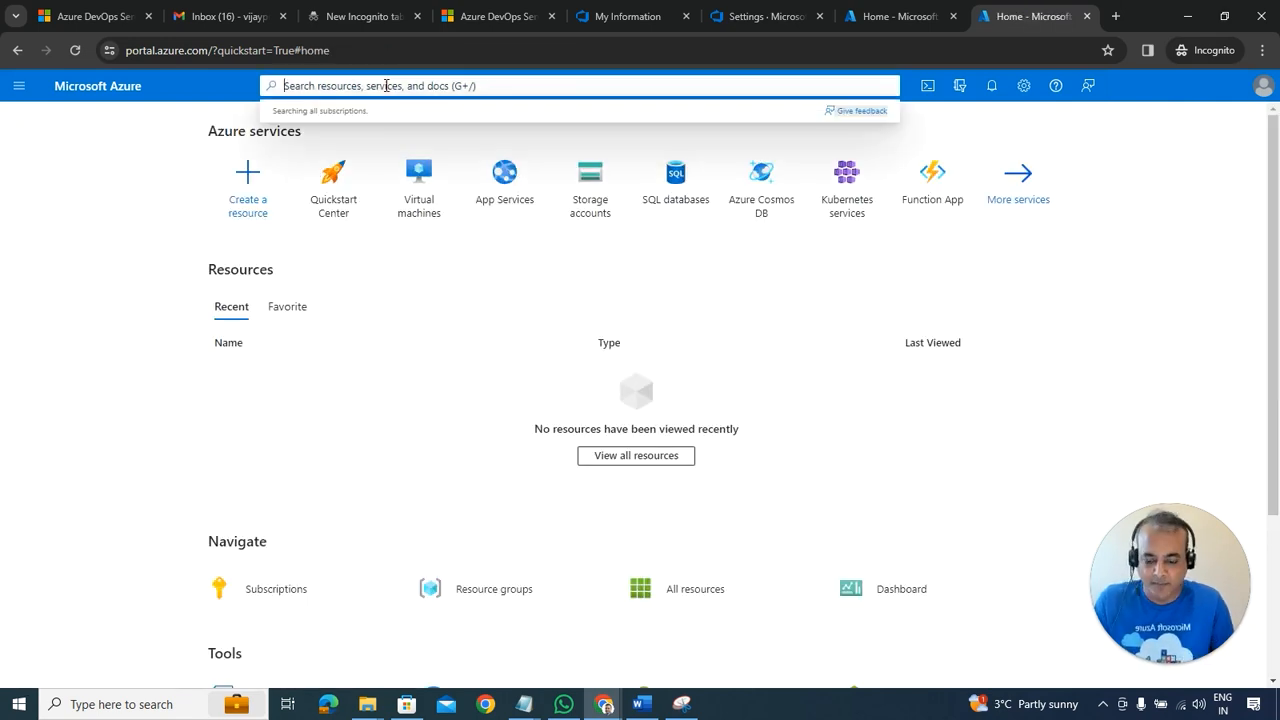
text(subs)
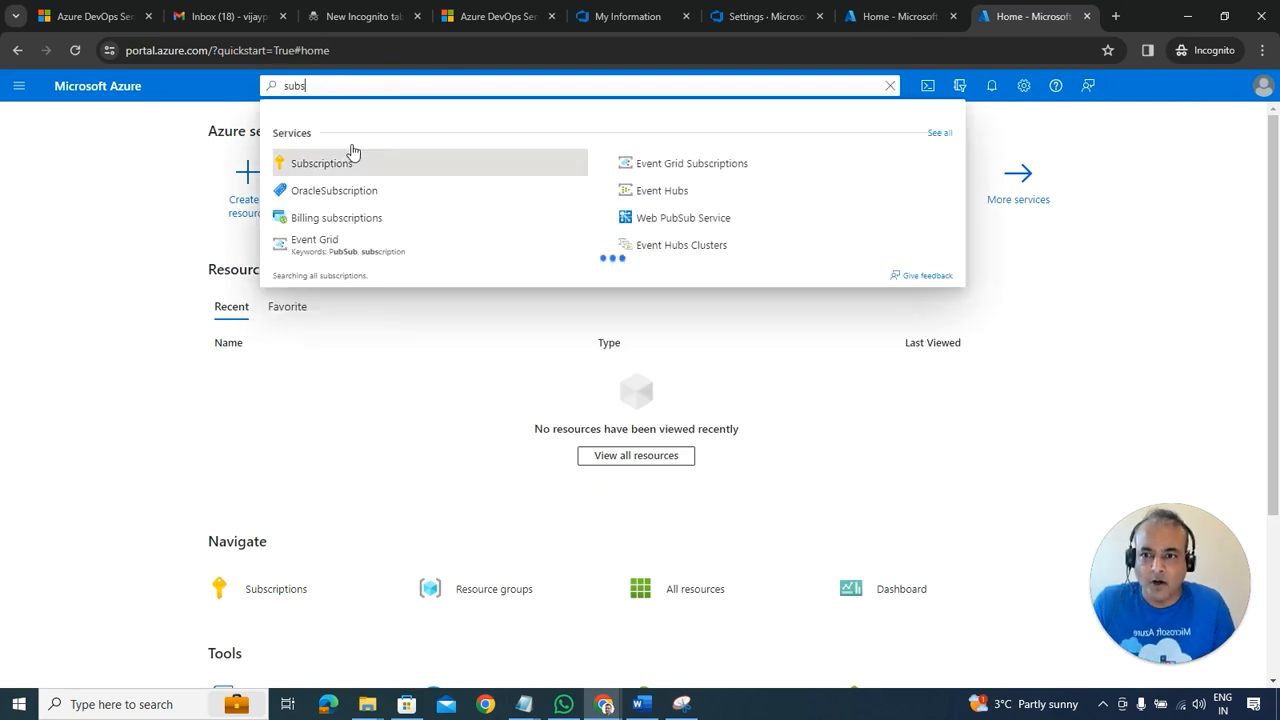
click(358, 154)
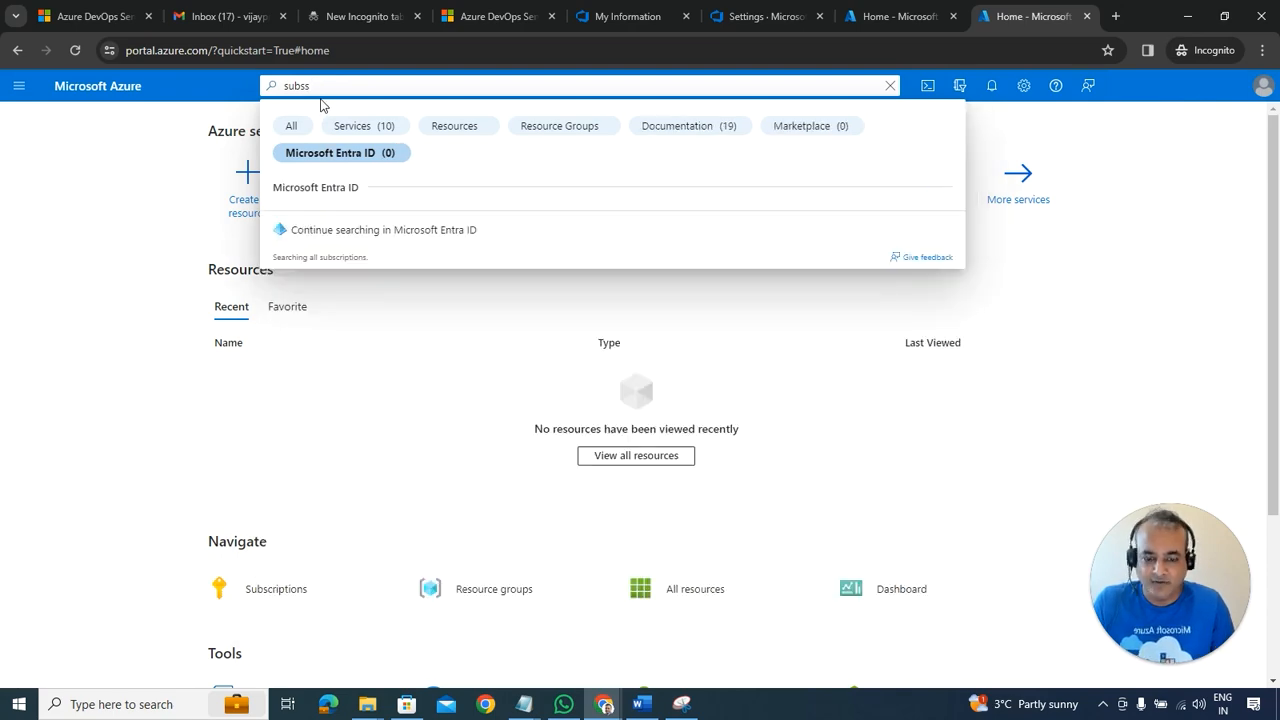
key(BackSpace)
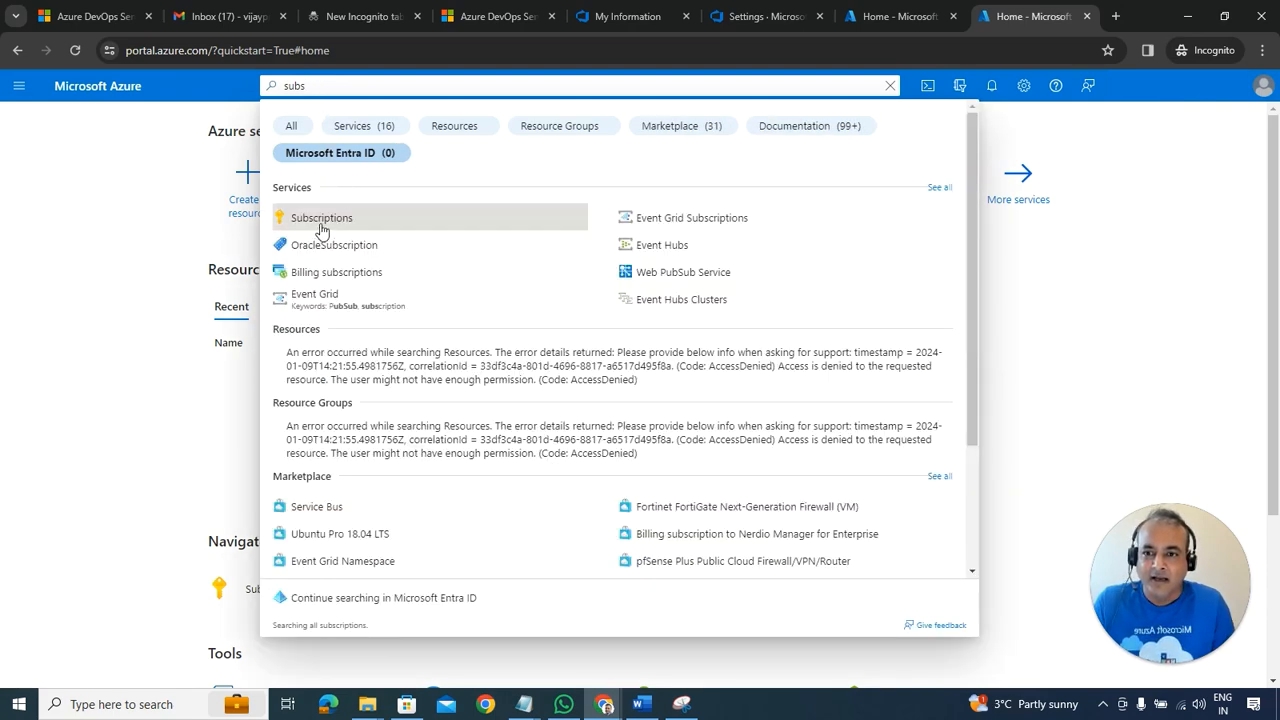
click(320, 221)
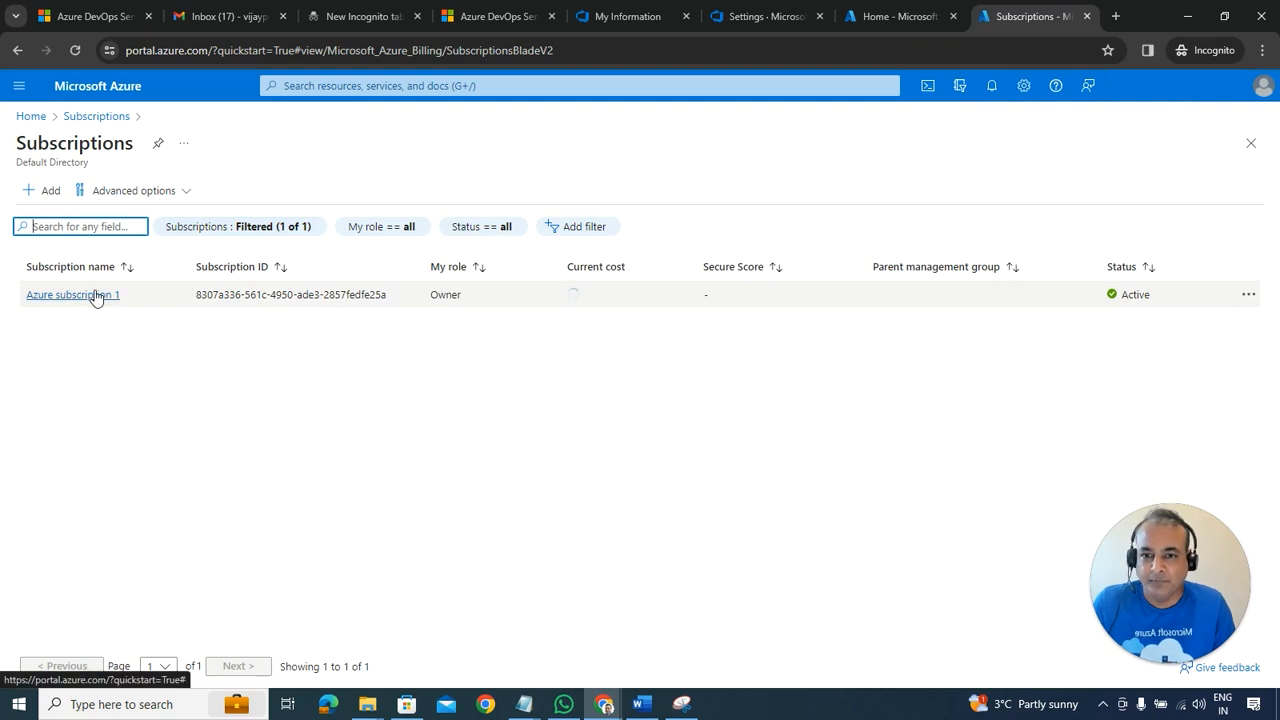
click(1248, 296)
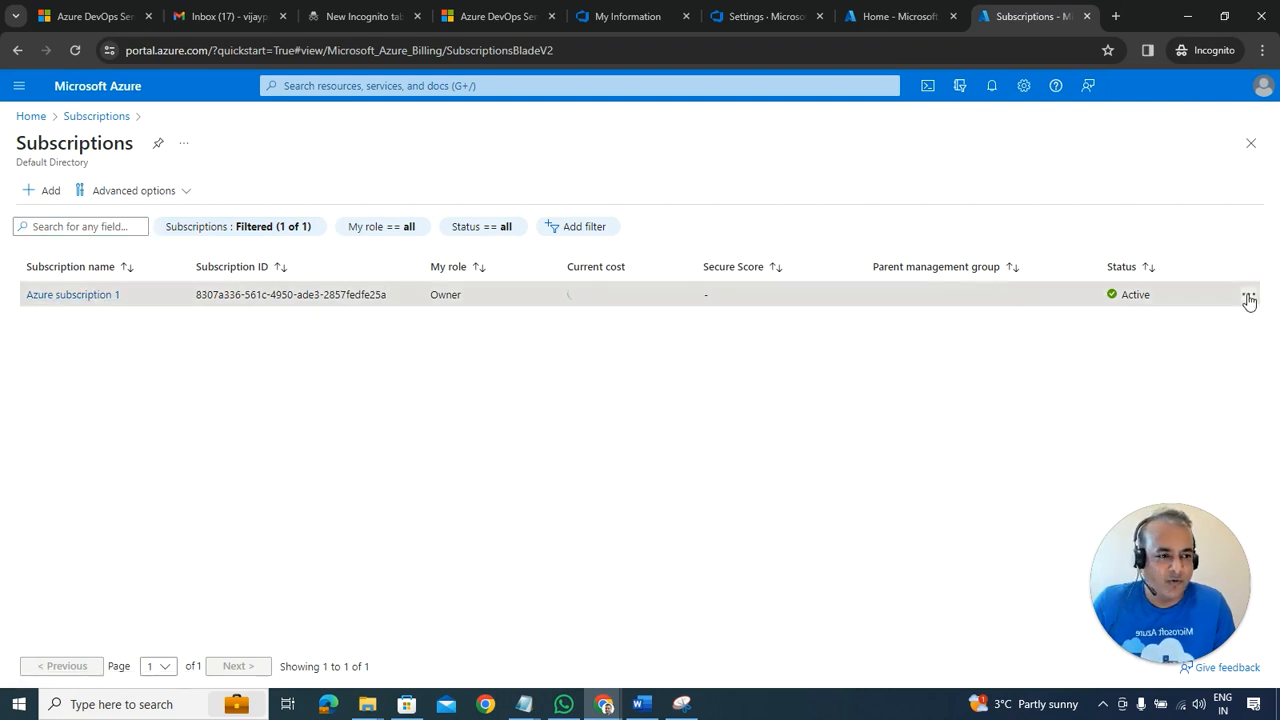
click(105, 296)
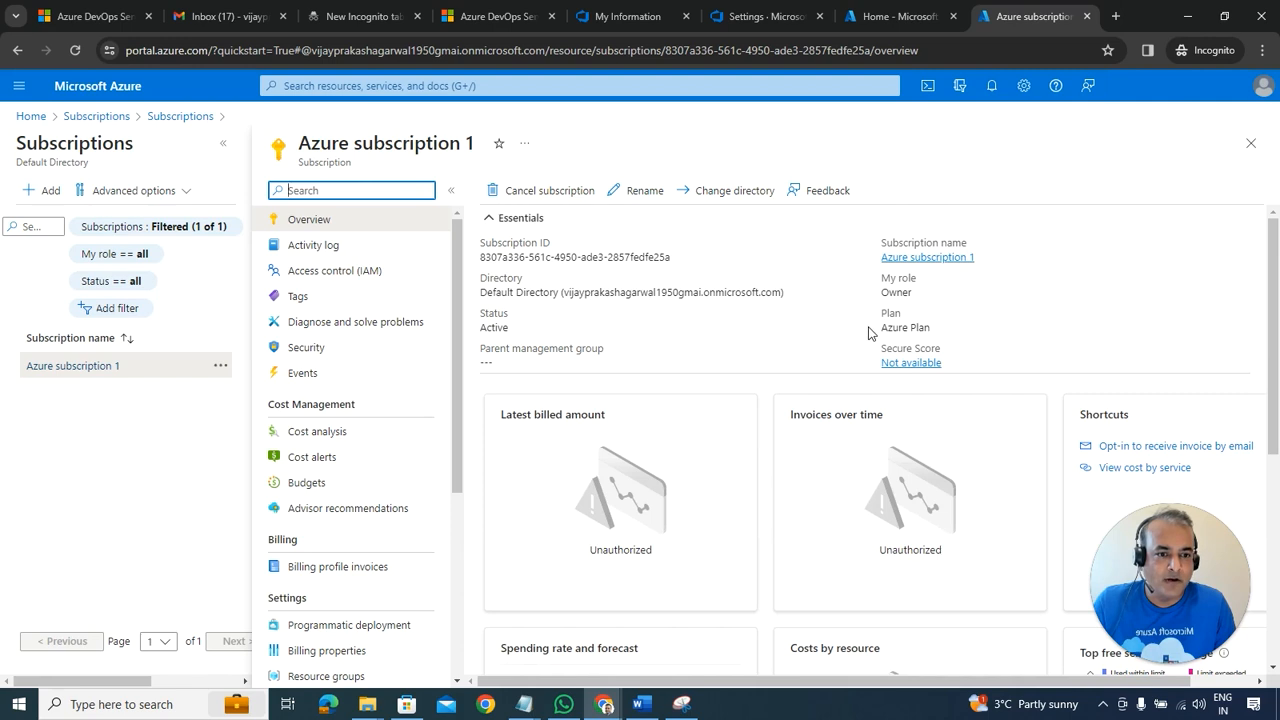
scroll(778, 352, down, 2)
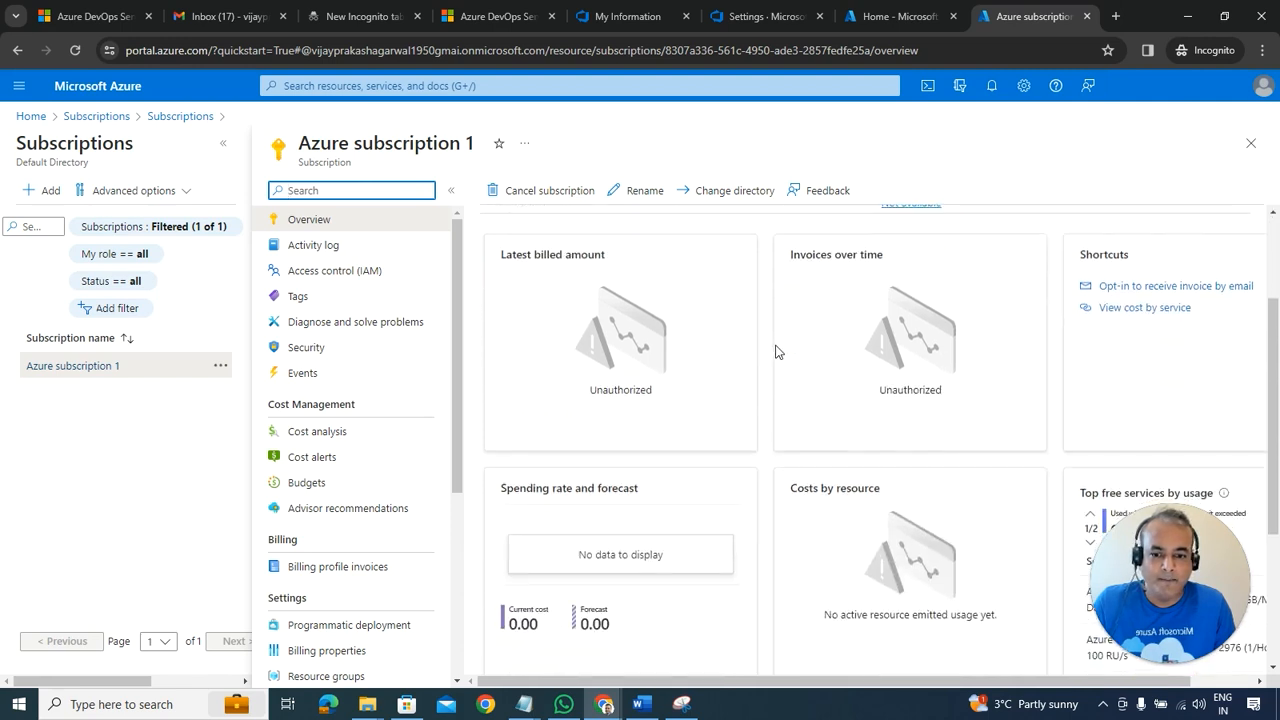
scroll(775, 348, up, 2)
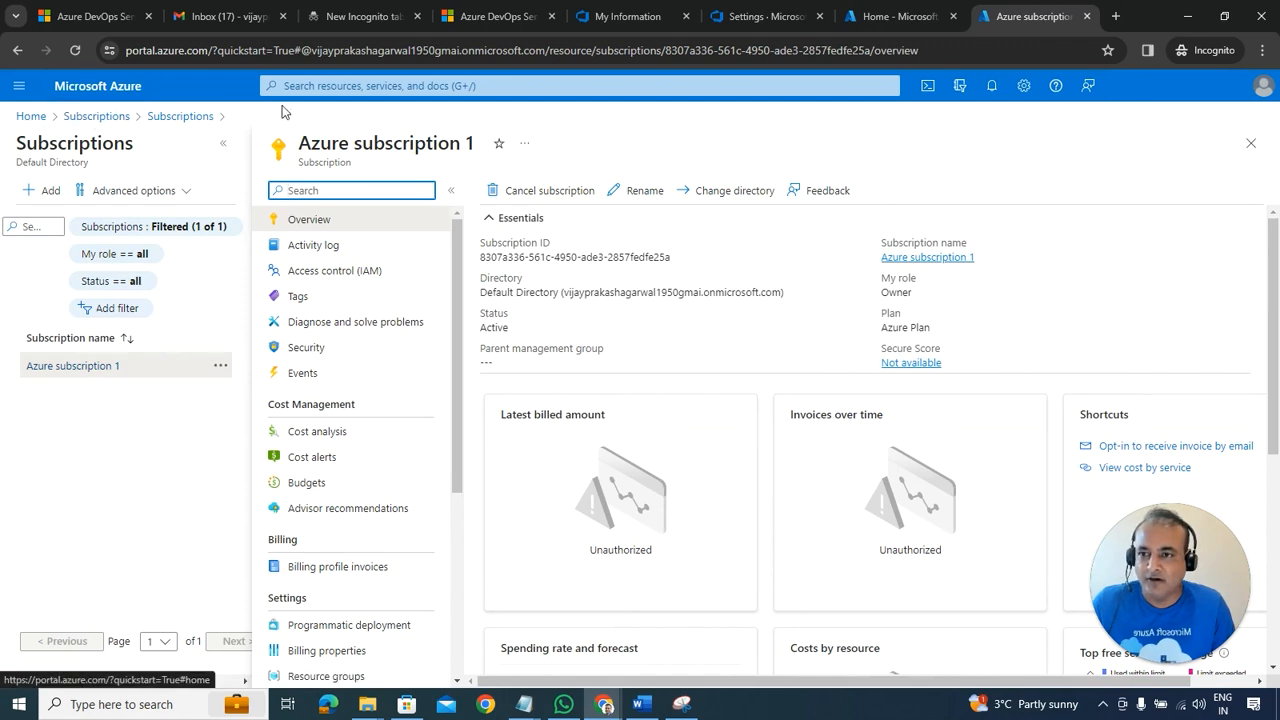
Step: Scroll the Word lab guide to section 5.2's Connect Directory steps, then return to the browser
click(641, 704)
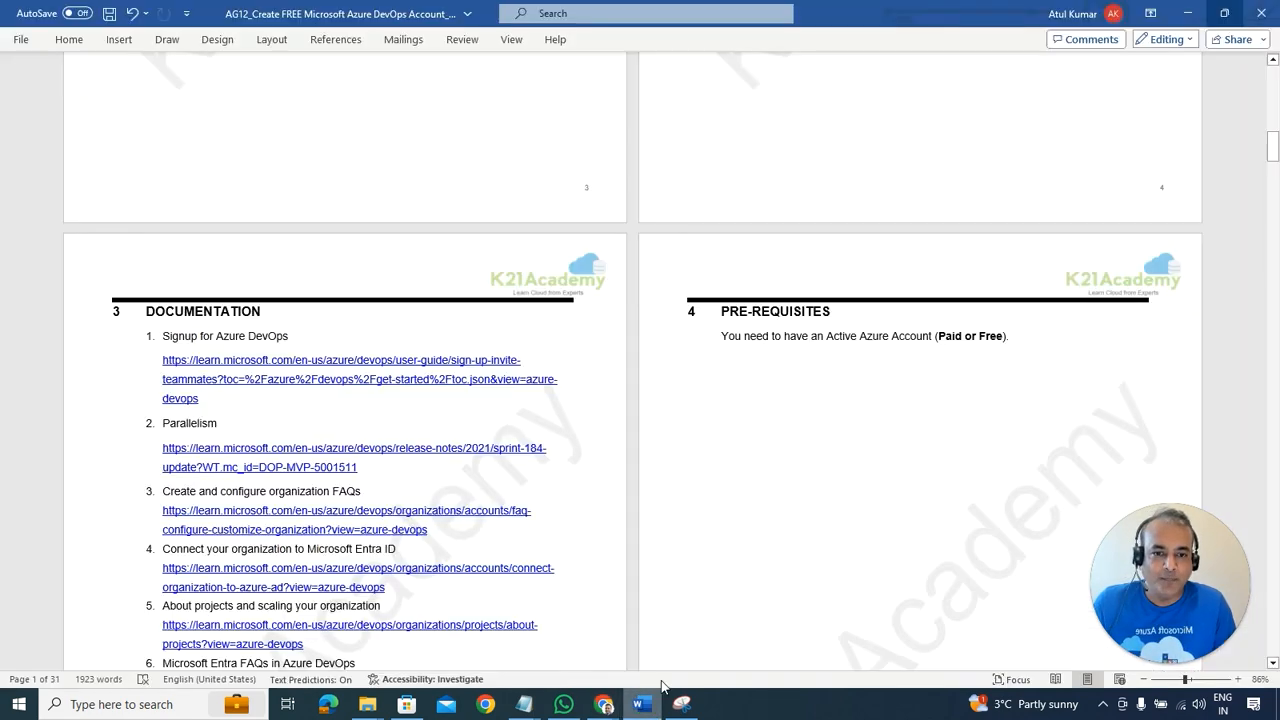
scroll(760, 427, down, 2)
scroll(760, 427, down, 20)
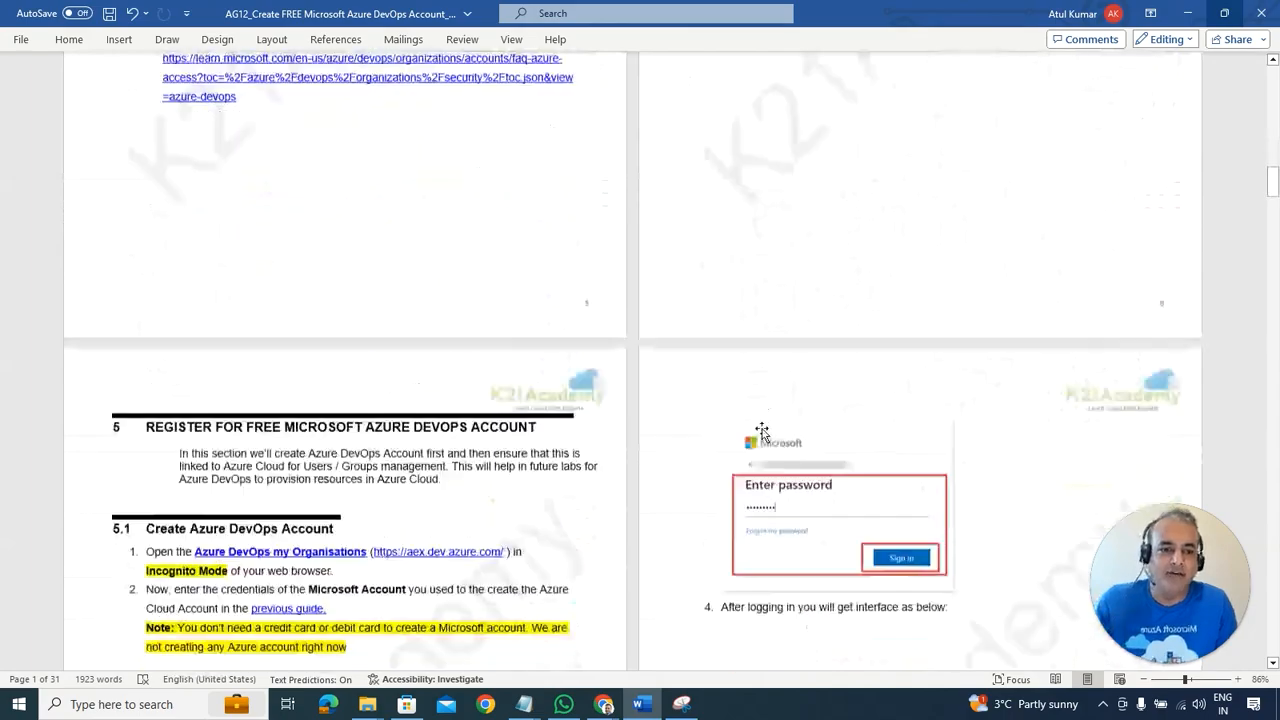
scroll(765, 430, down, 20)
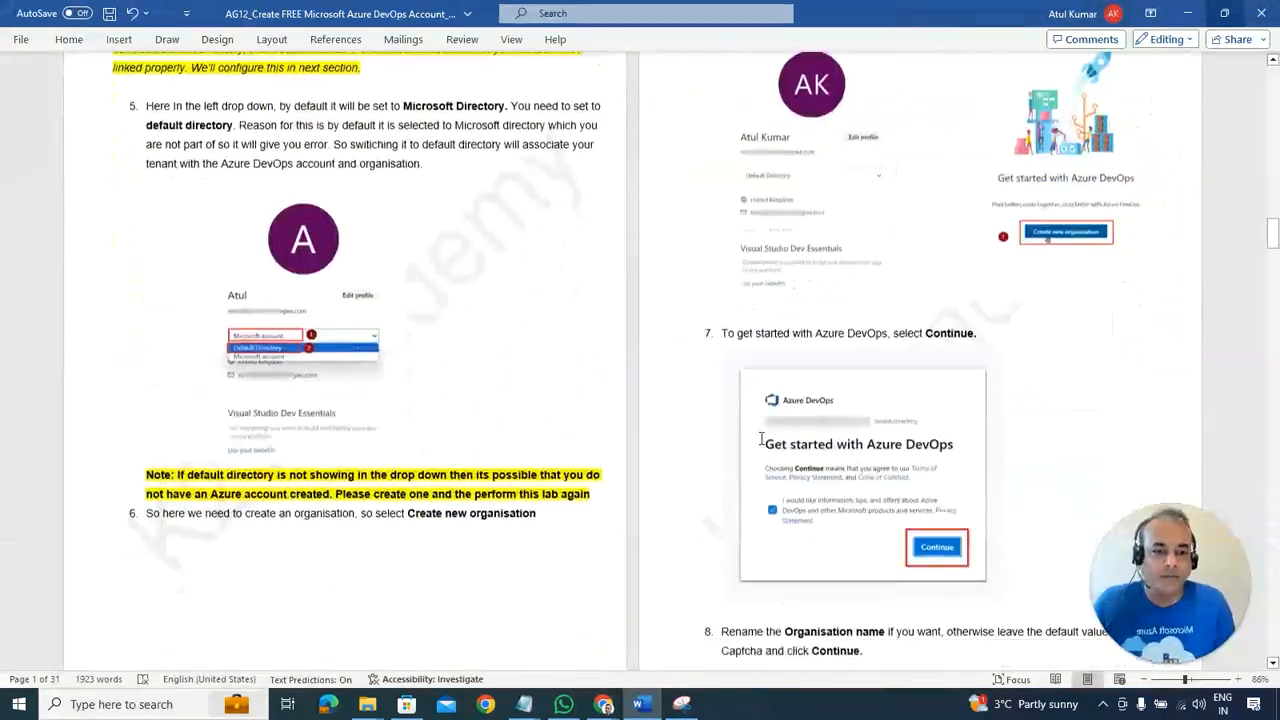
scroll(765, 451, down, 20)
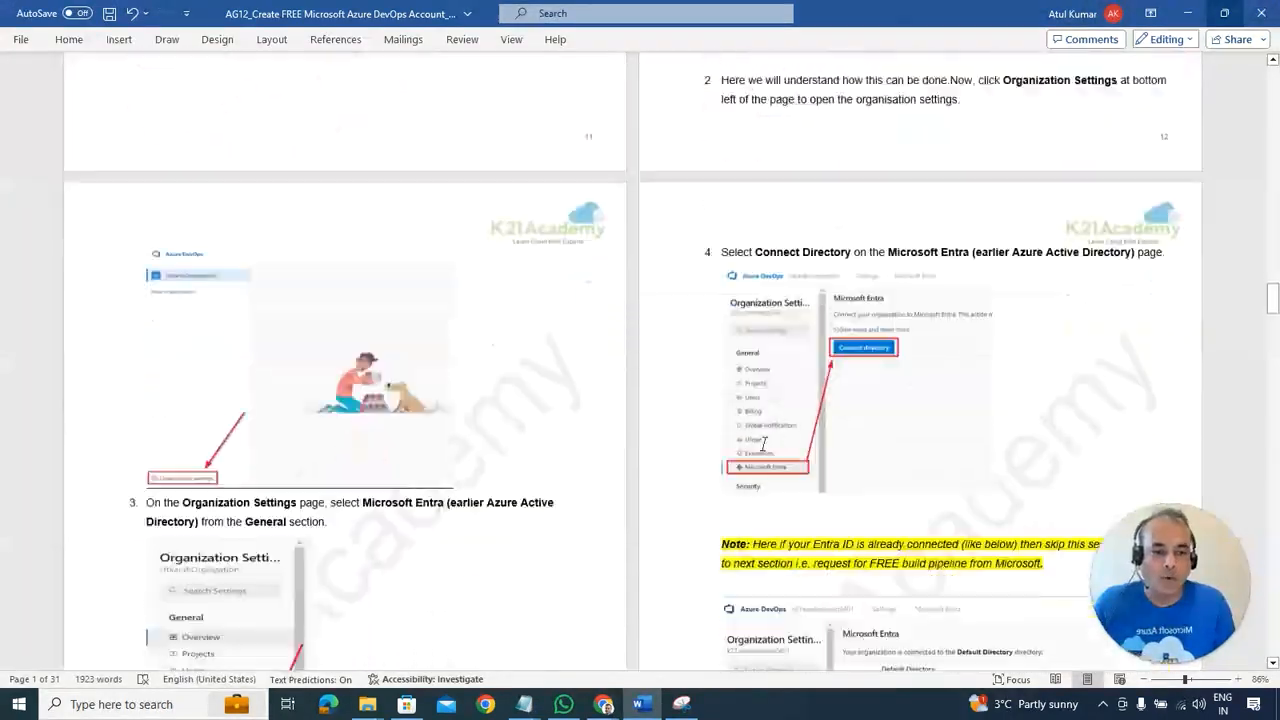
scroll(764, 445, down, 3)
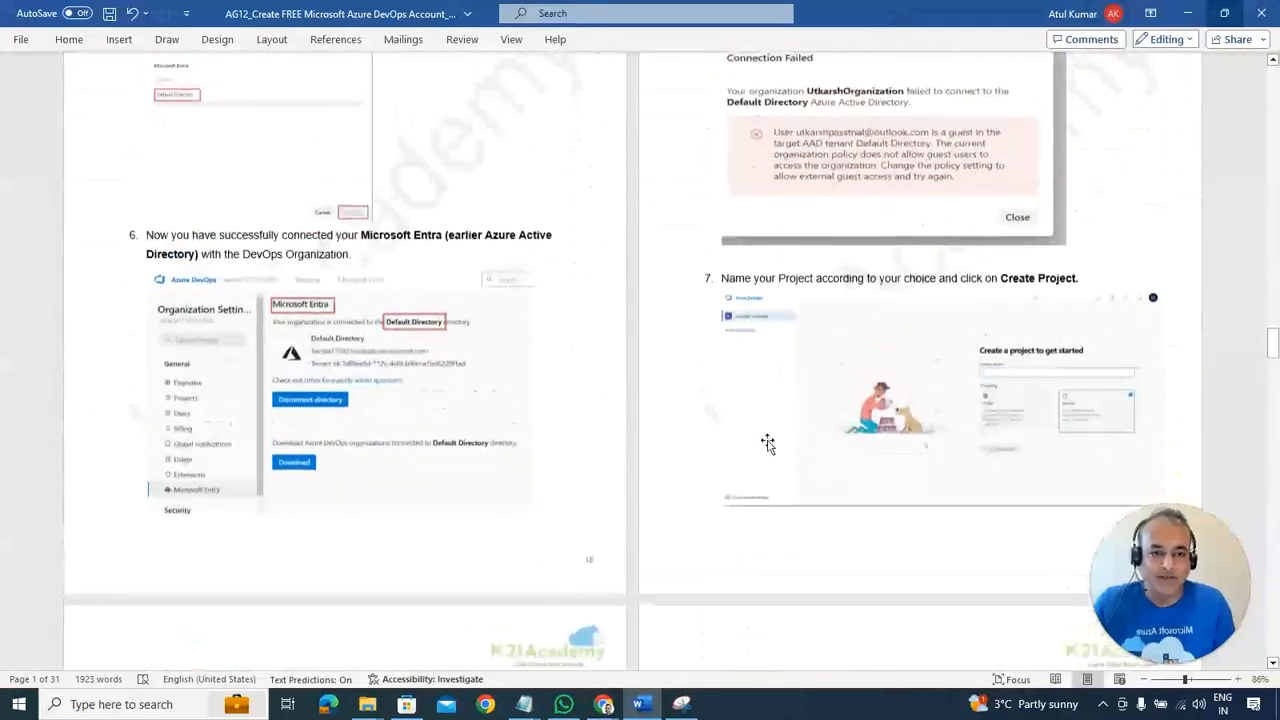
scroll(766, 444, up, 12)
scroll(766, 420, up, 3)
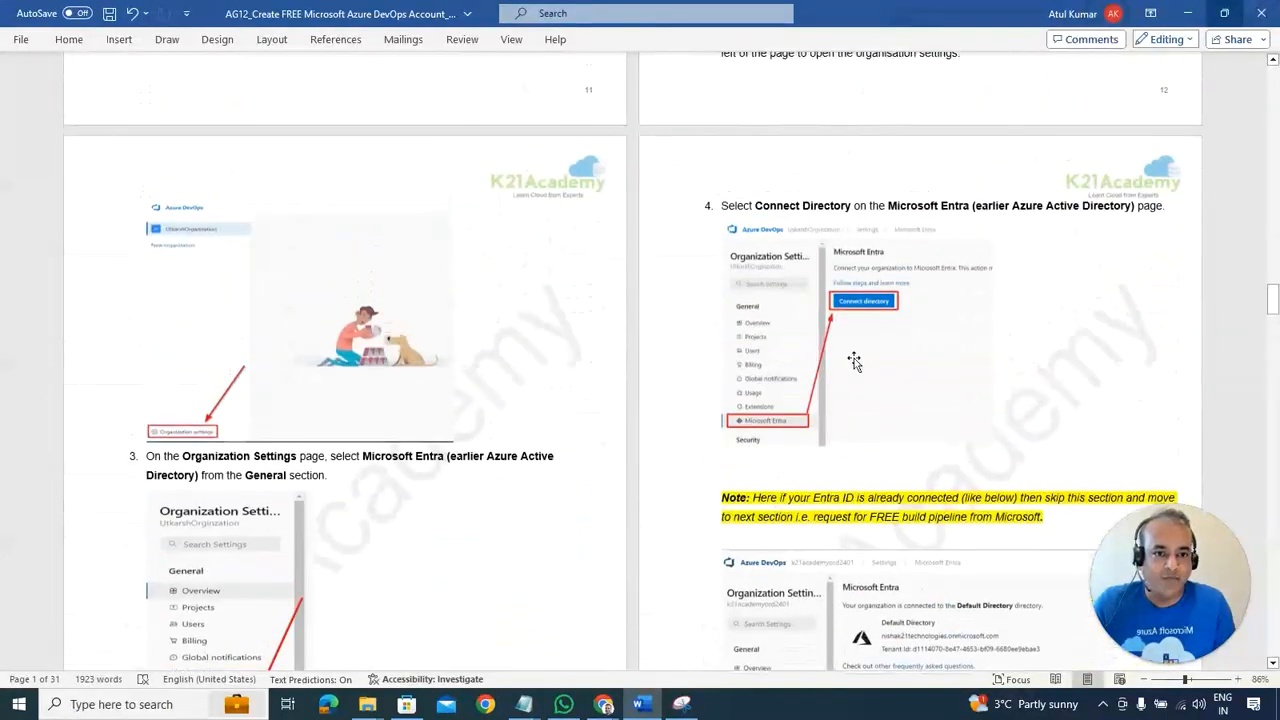
scroll(800, 313, up, 2)
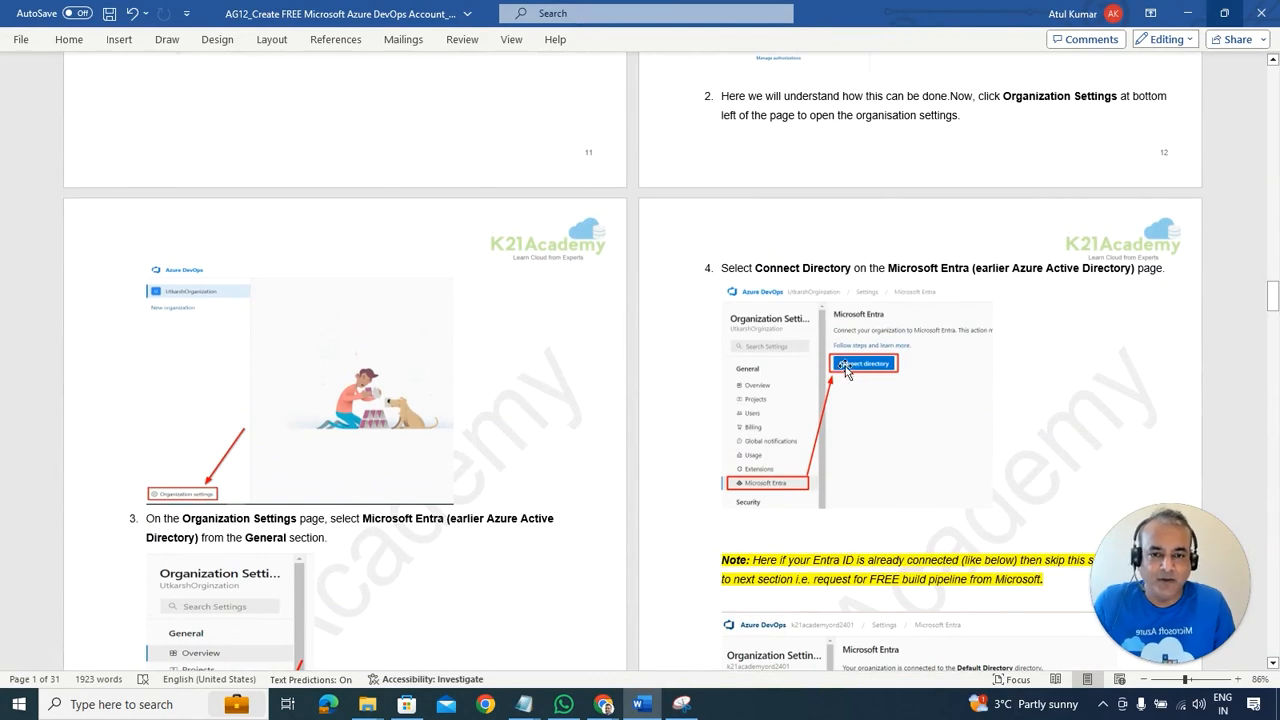
key(alt+Tab)
Step: Find Microsoft Entra ID via the 'entr' search and highlight the Default Directory's Tenant ID
click(423, 87)
text(en)
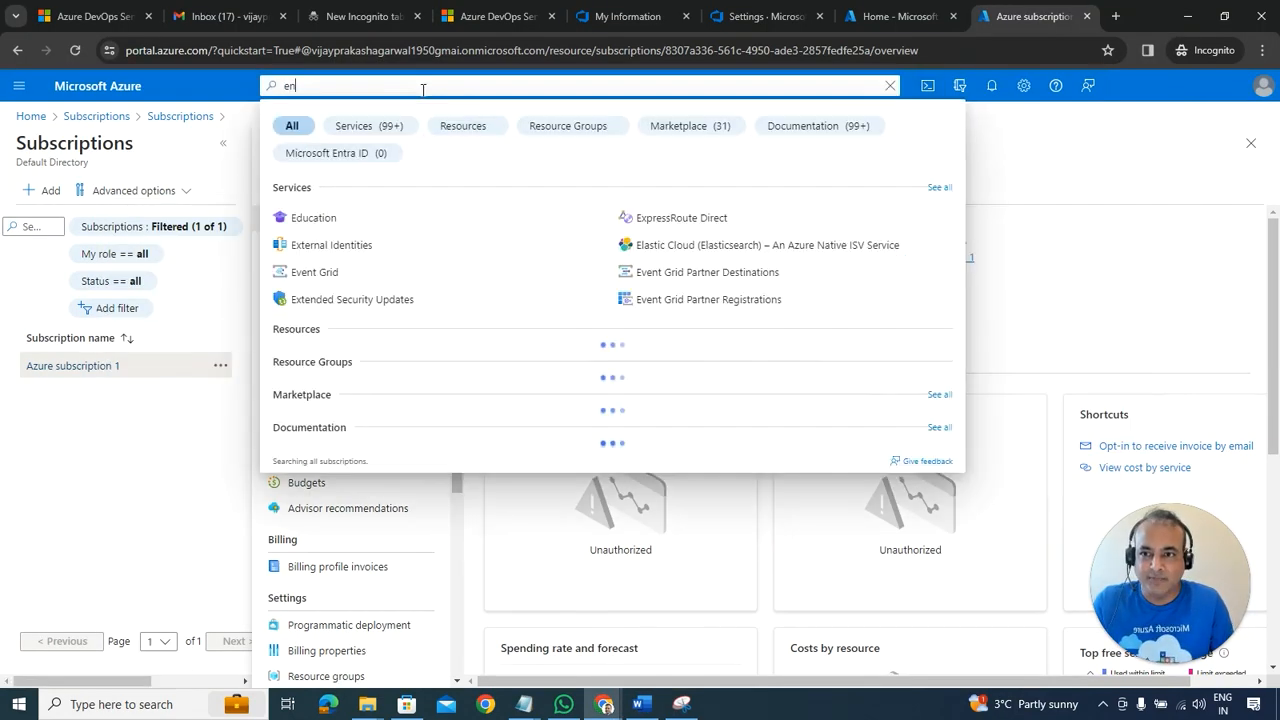
click(344, 160)
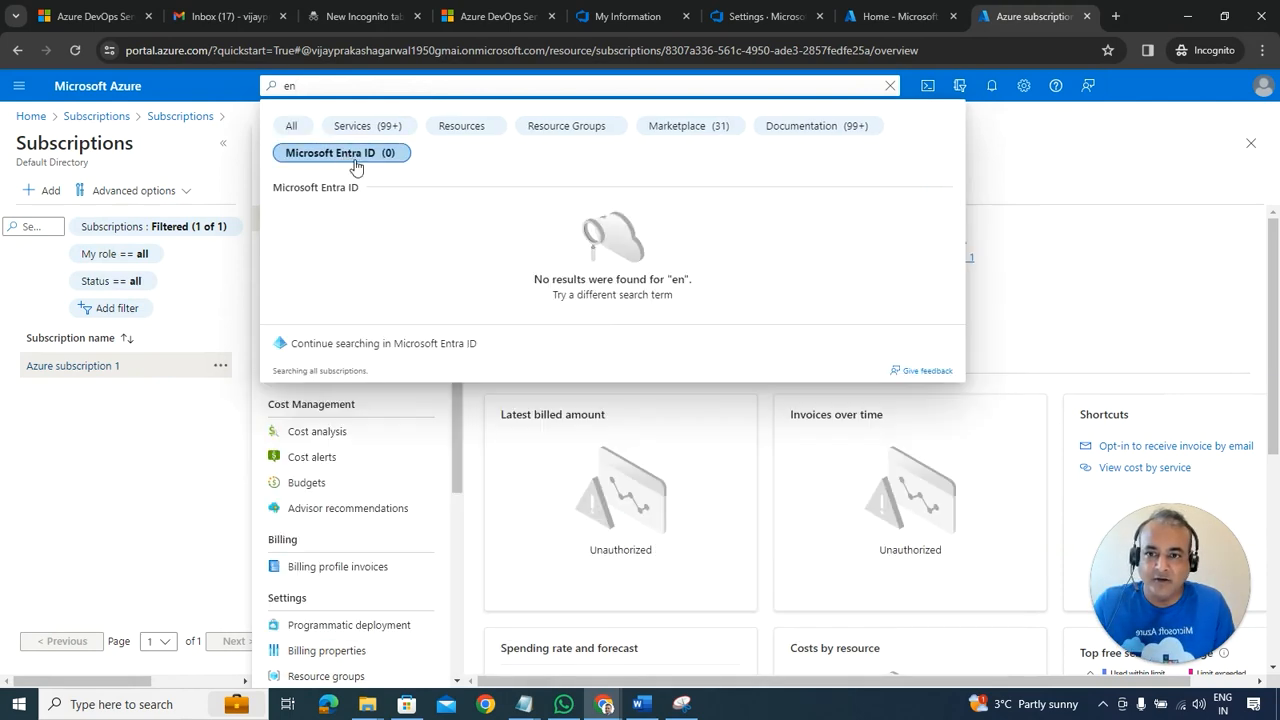
text(e)
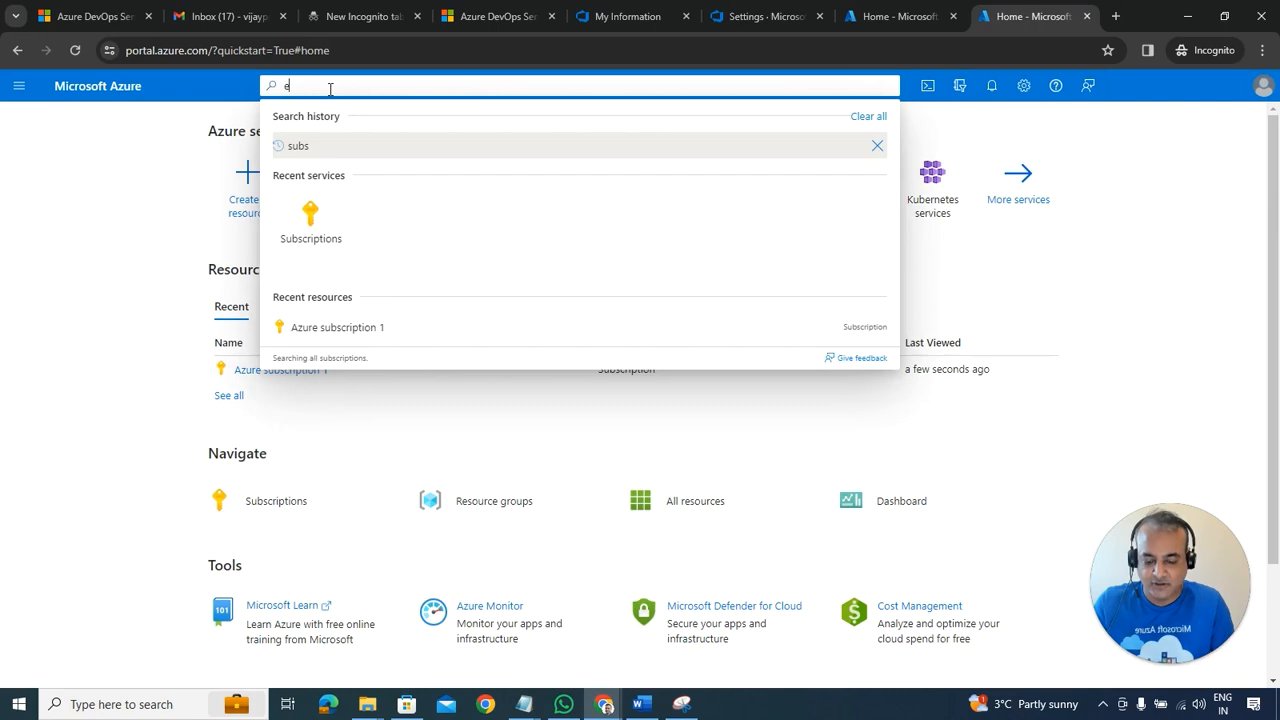
text(ntr)
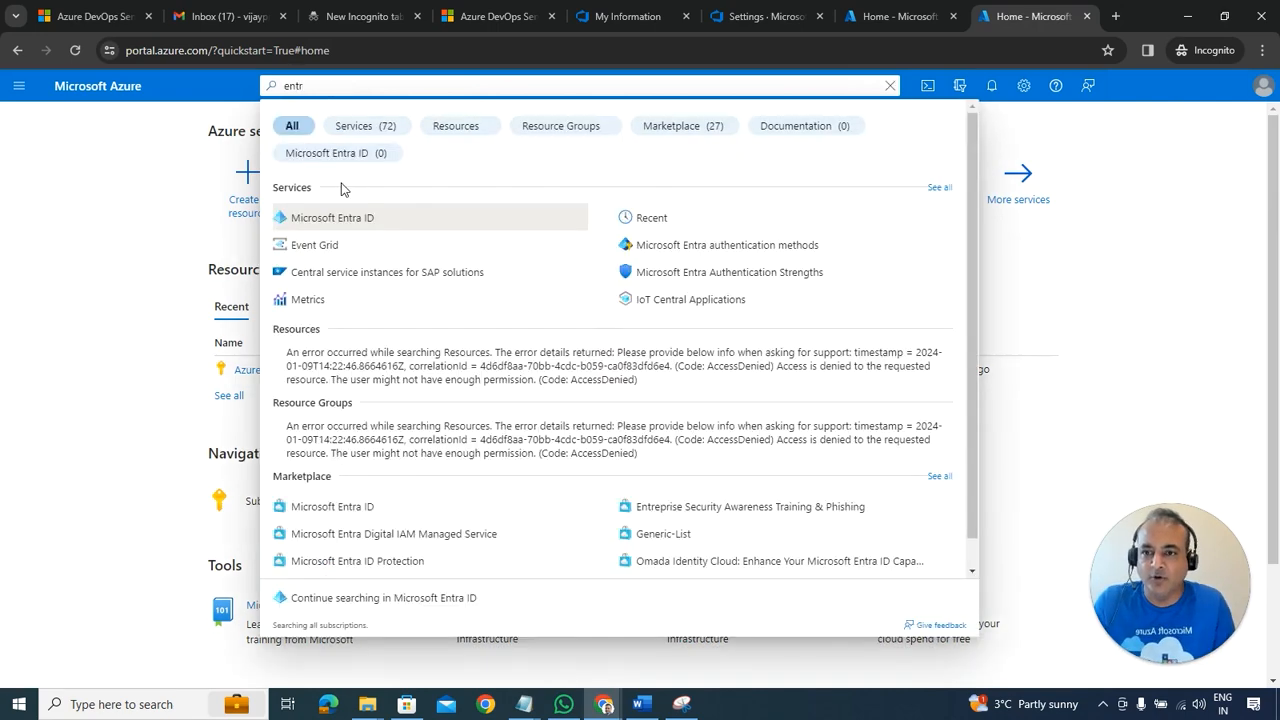
click(336, 225)
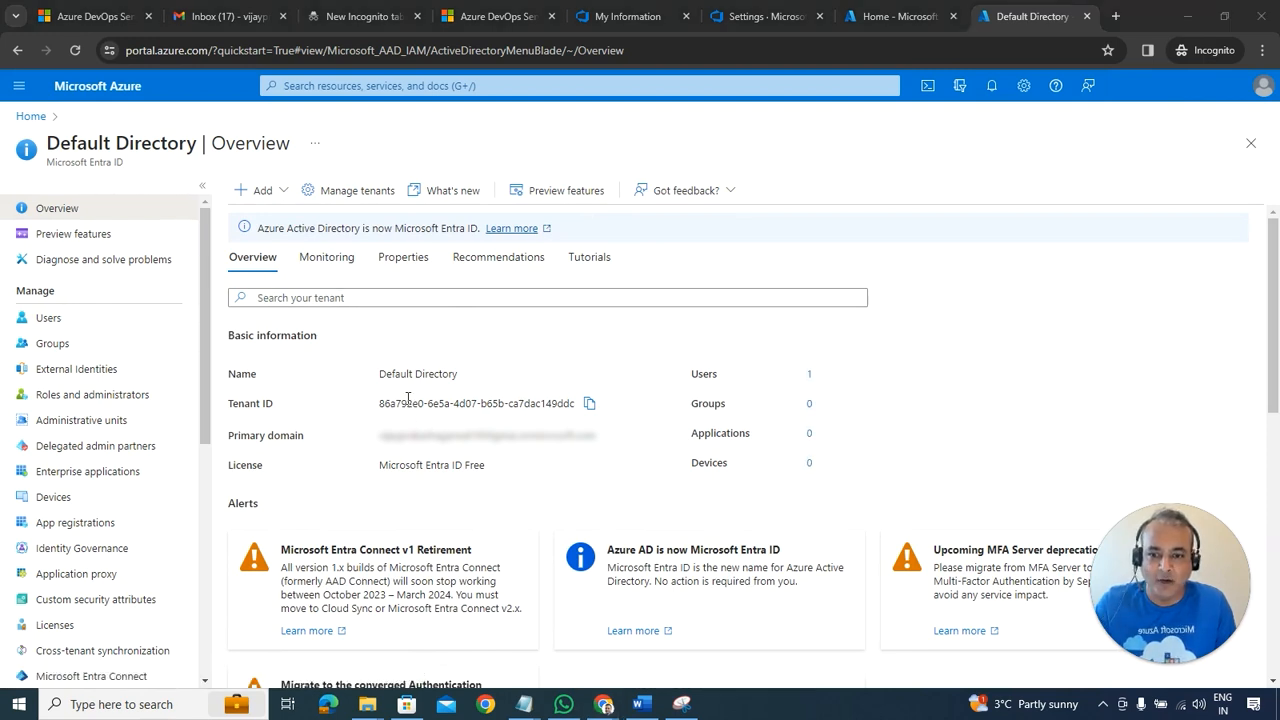
drag(381, 403, 403, 404)
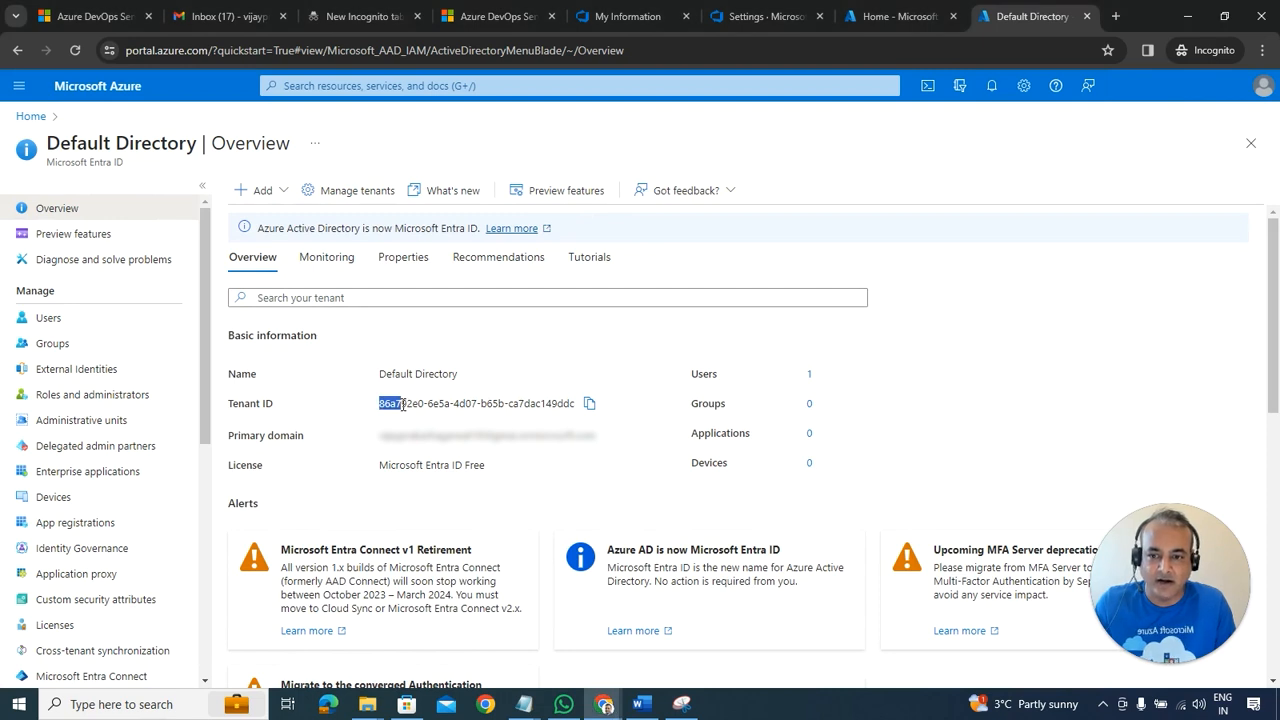
drag(551, 404, 575, 406)
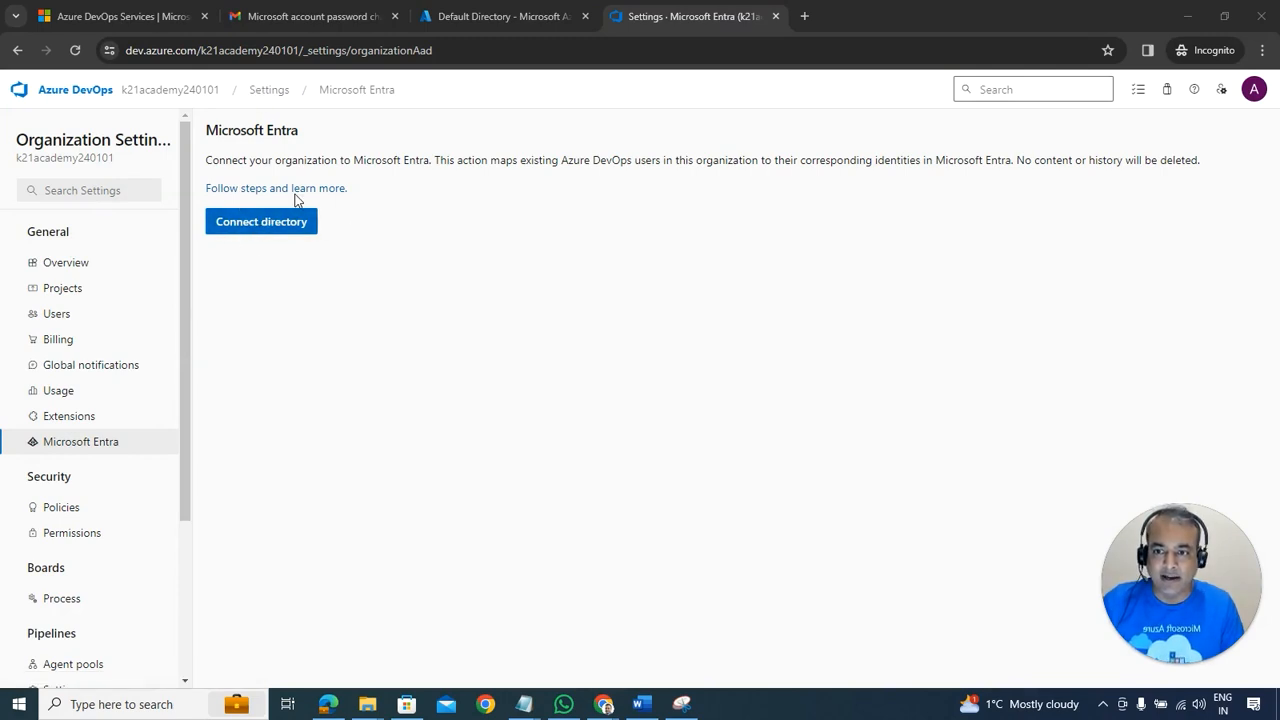
Step: Open k21academy240101's Microsoft Entra settings and preview connecting it to Default Directory
click(152, 92)
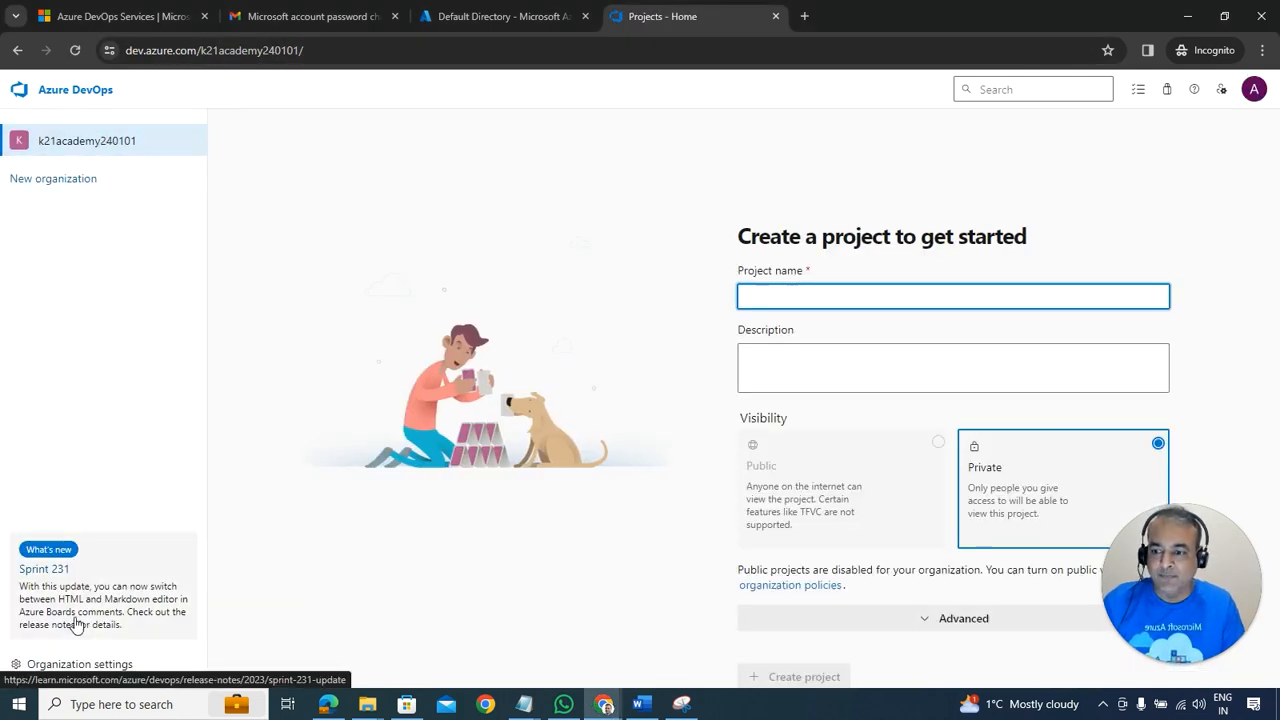
click(62, 666)
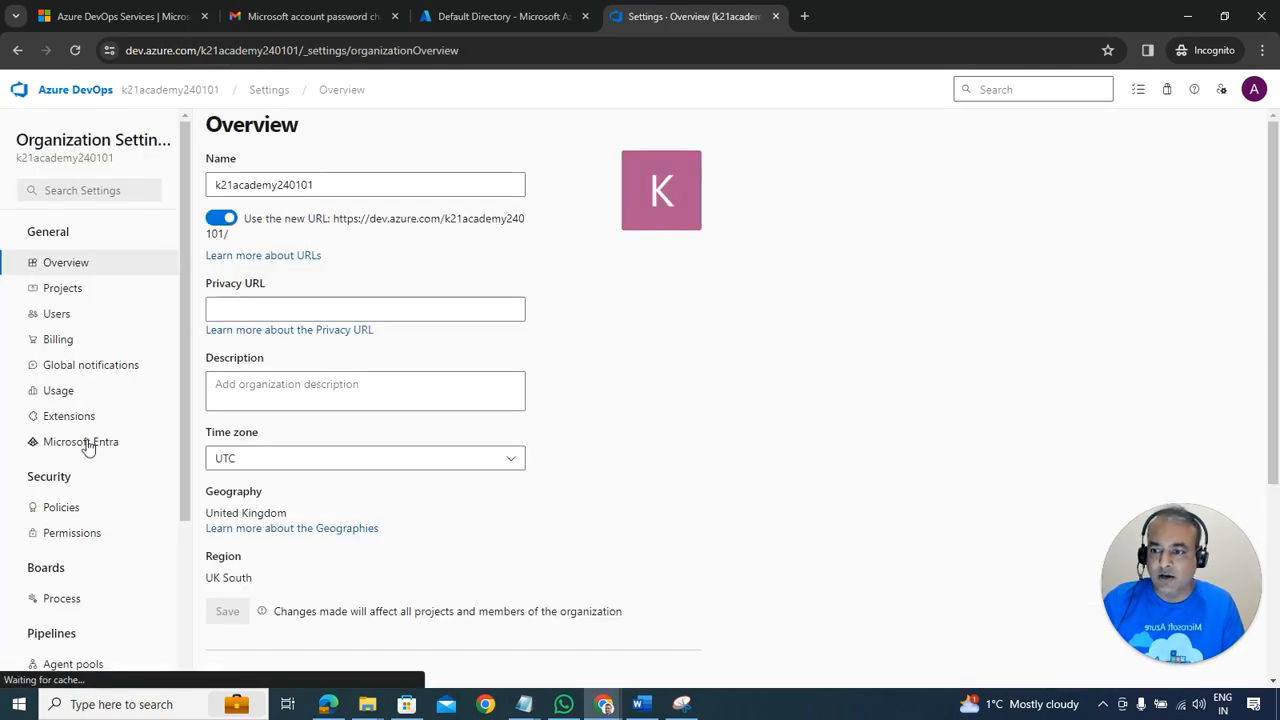
click(90, 442)
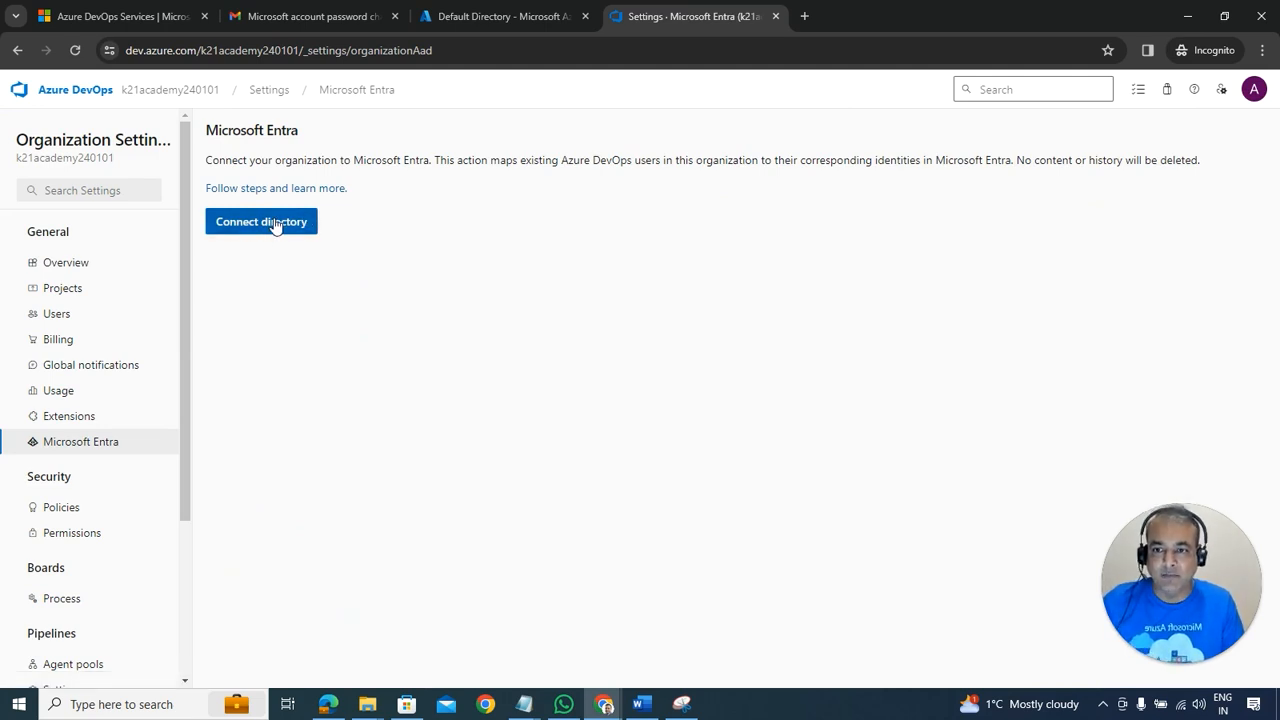
click(262, 222)
click(800, 302)
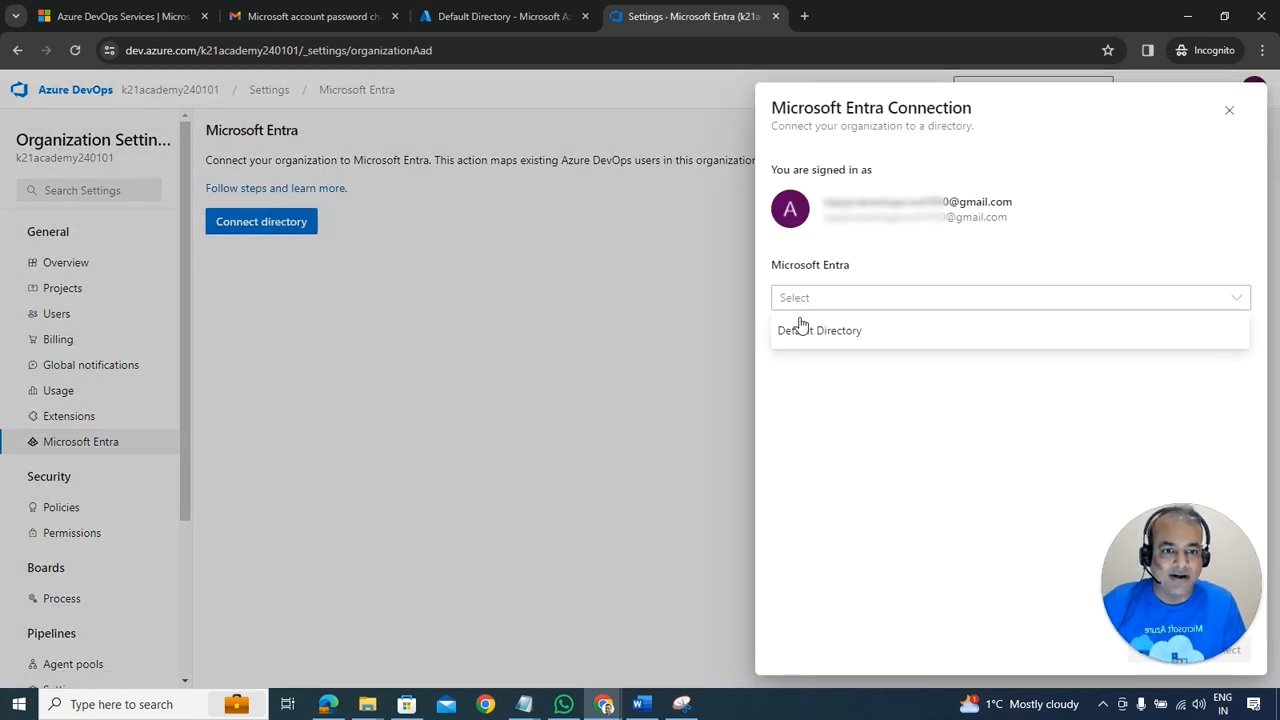
click(811, 338)
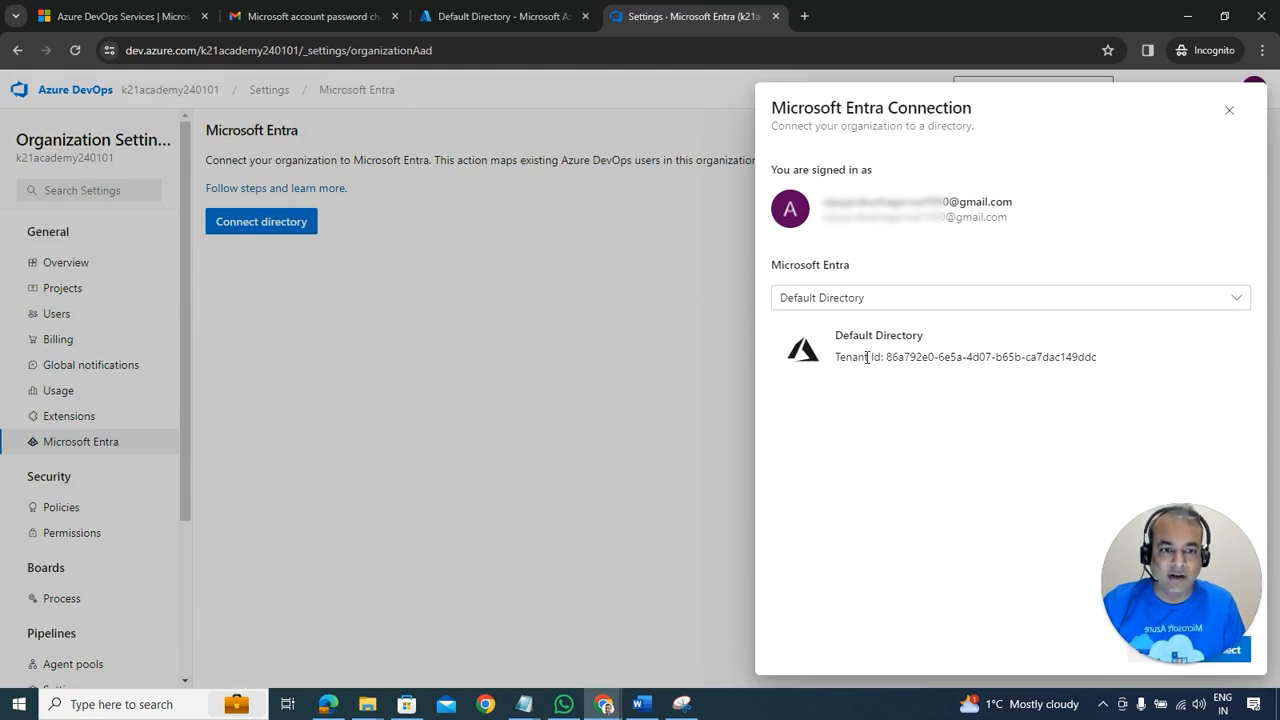
drag(928, 104, 872, 81)
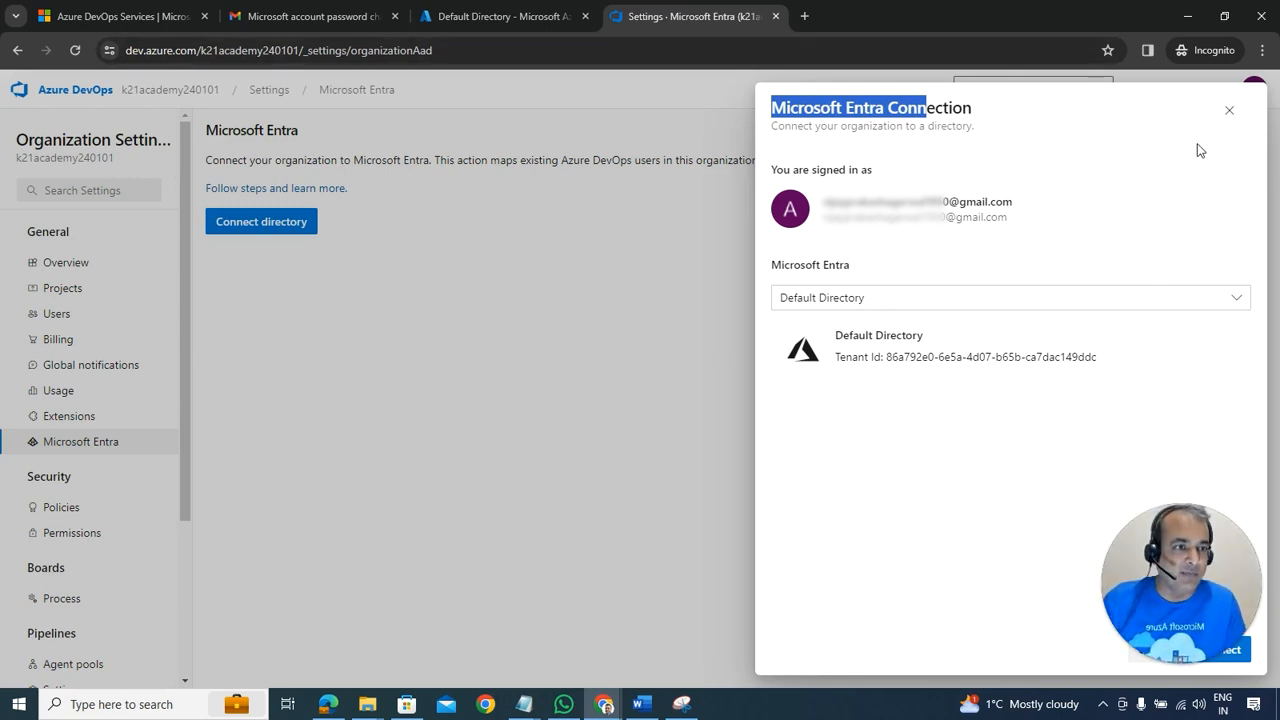
click(1229, 110)
click(1250, 92)
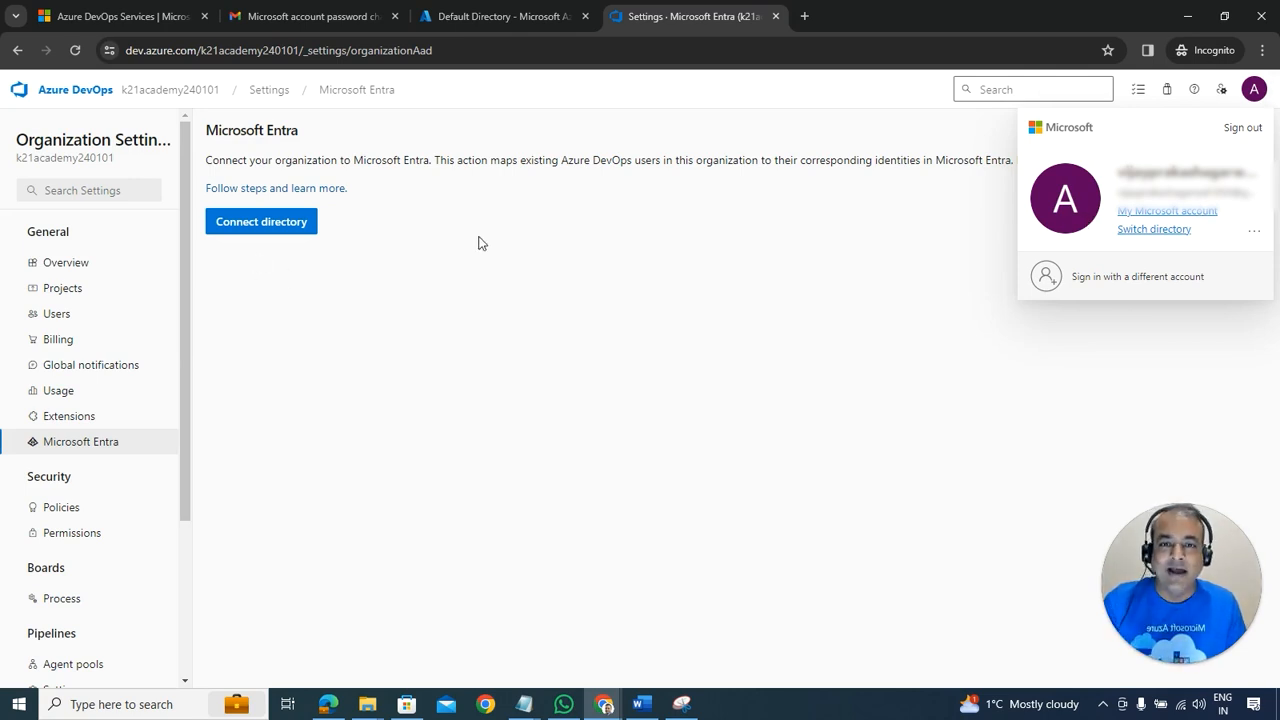
Step: Connect the organization to Default Directory; the attempt fails because the user is a guest
click(274, 228)
click(911, 305)
click(866, 333)
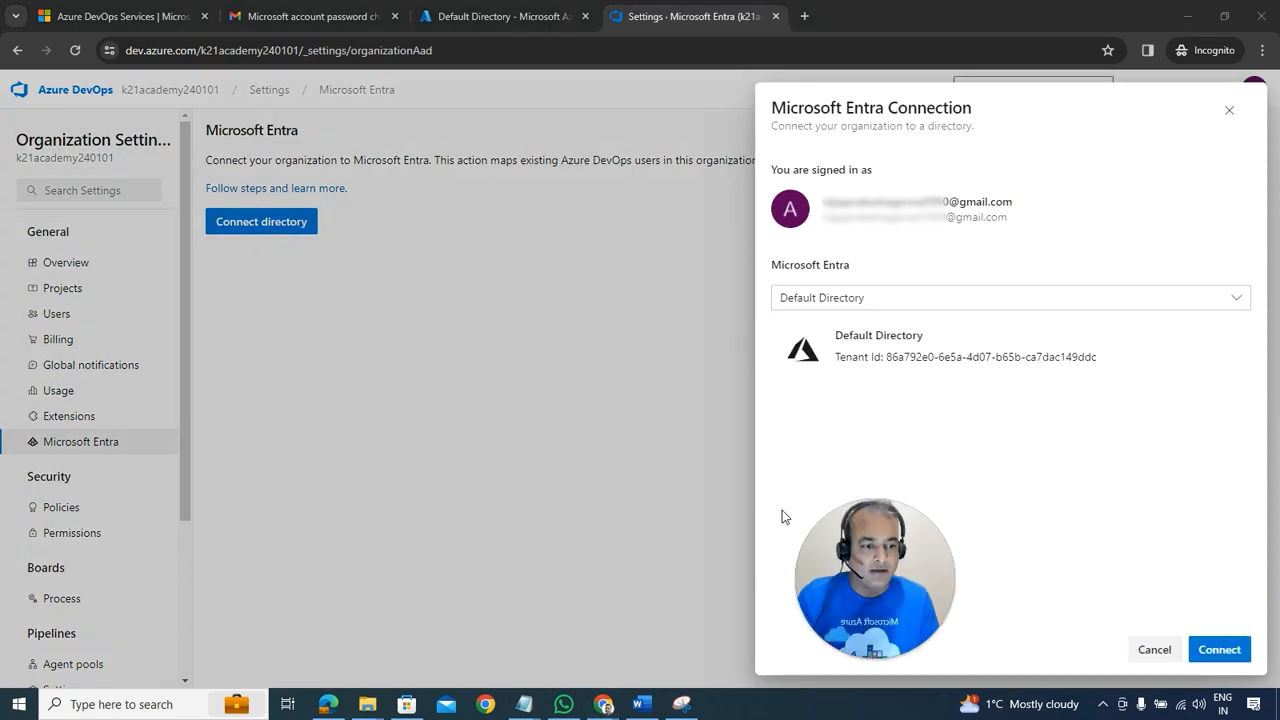
click(1221, 651)
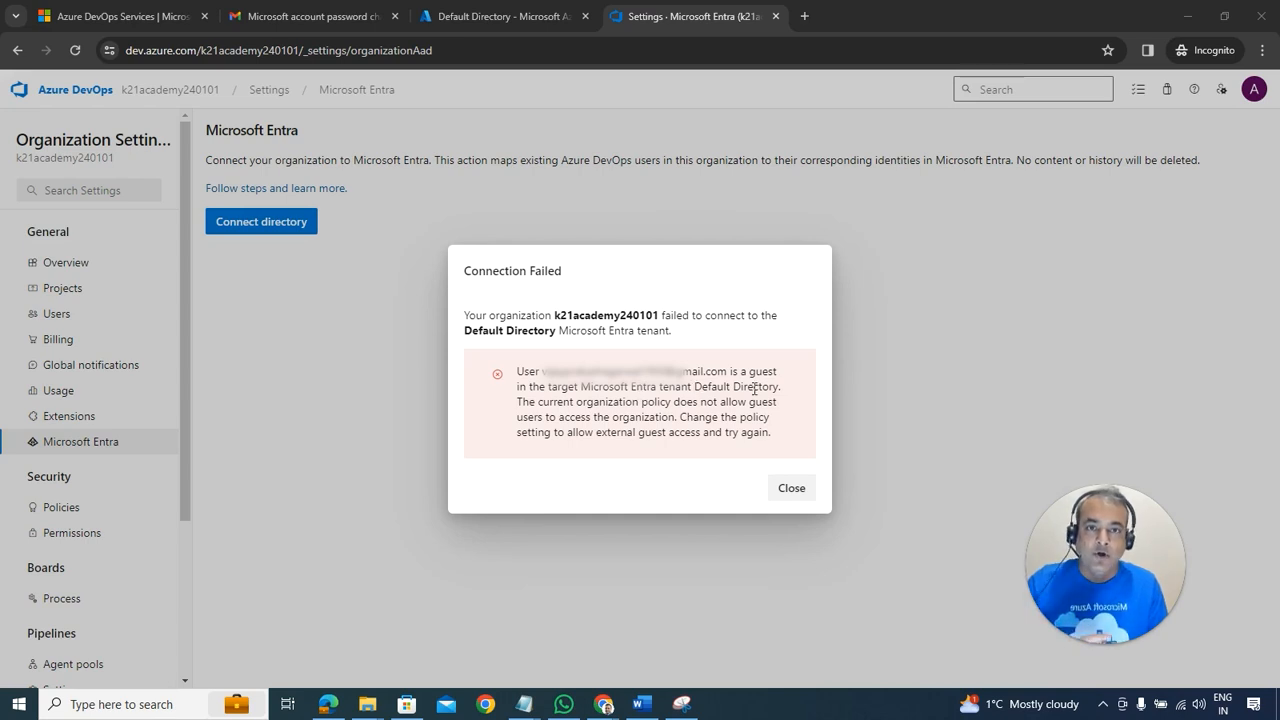
Step: Note the directory and guest account in the error, close it and return to k21academy240101's home
drag(727, 386, 765, 392)
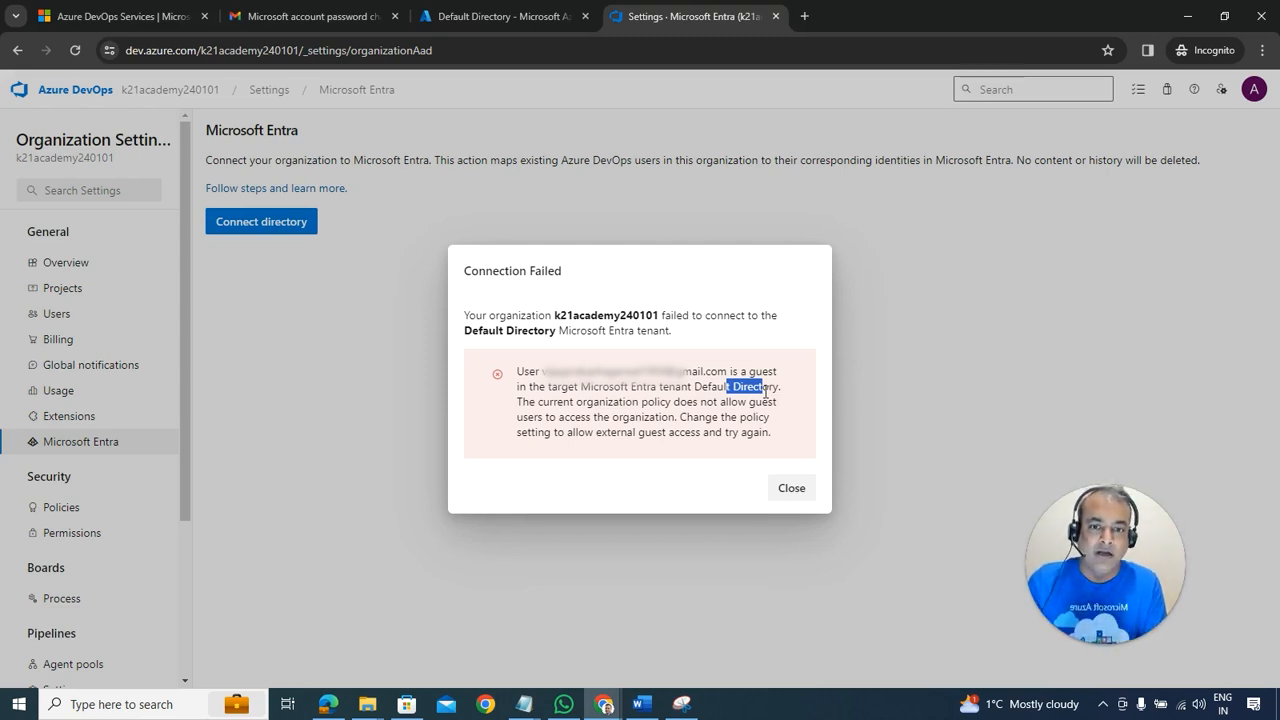
drag(551, 372, 685, 375)
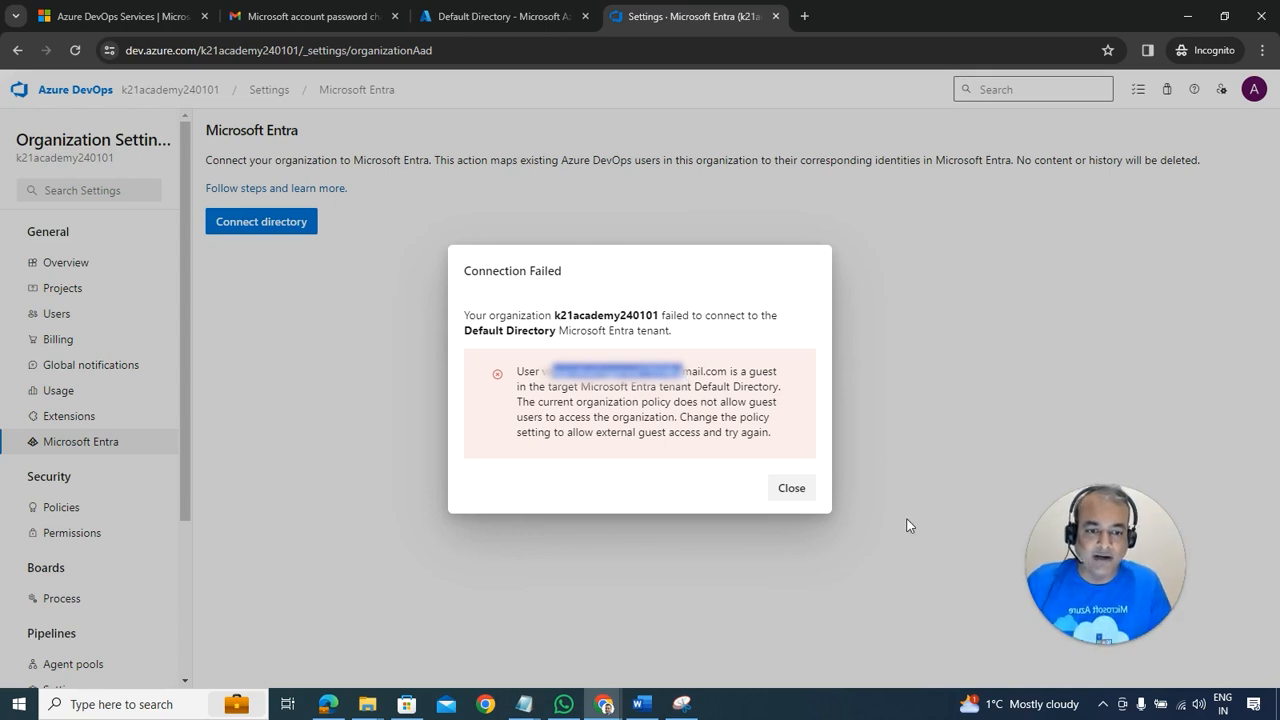
click(792, 490)
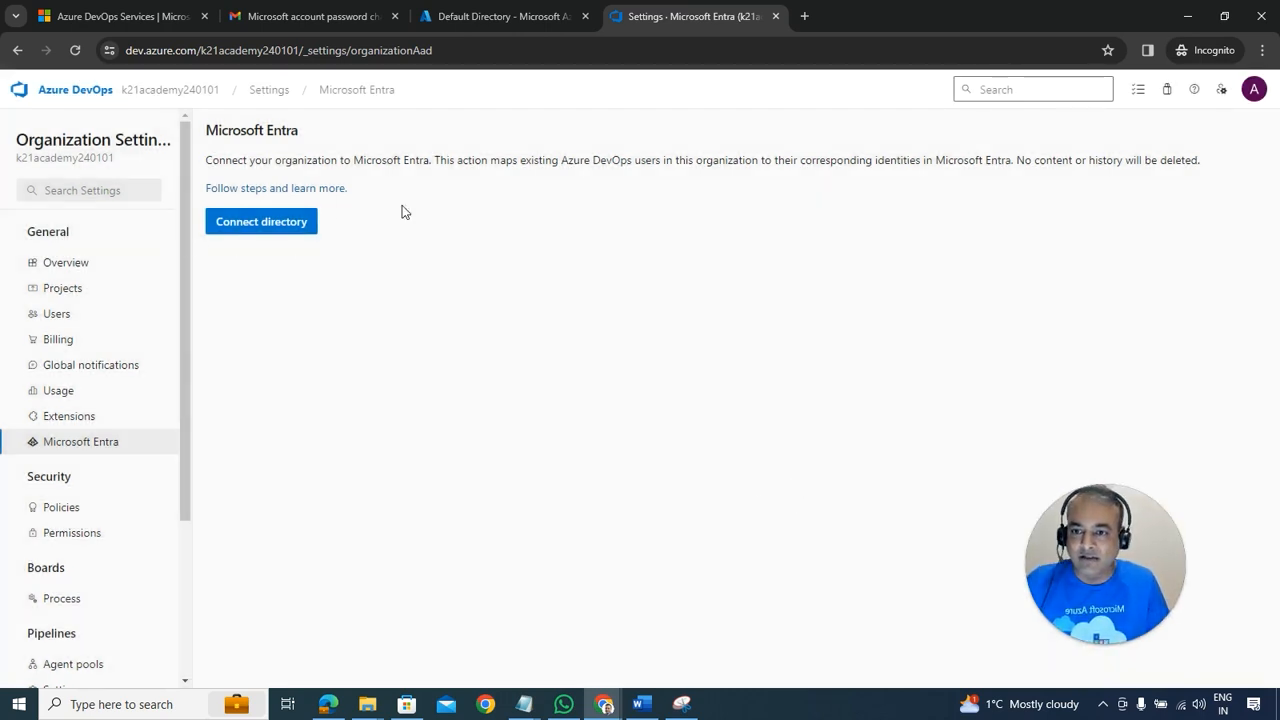
click(177, 94)
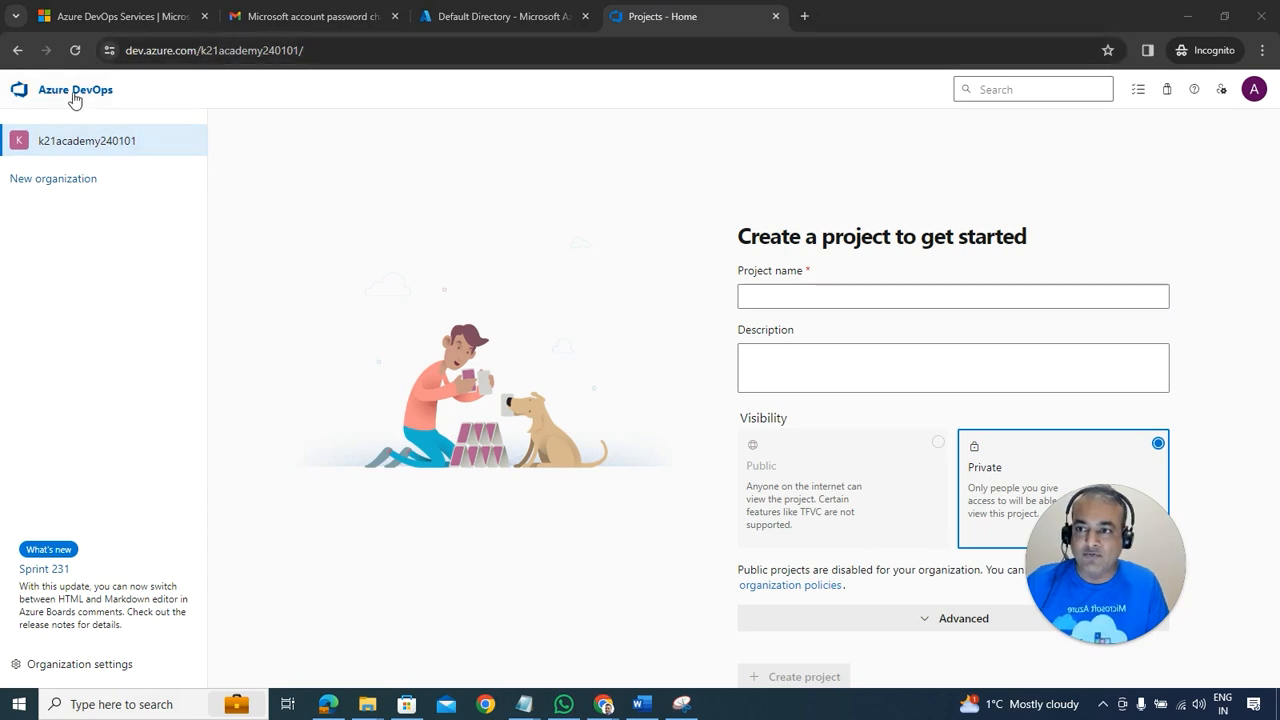
Step: Start a new organization and compare the signed-in account with the portal's Default Directory
click(56, 182)
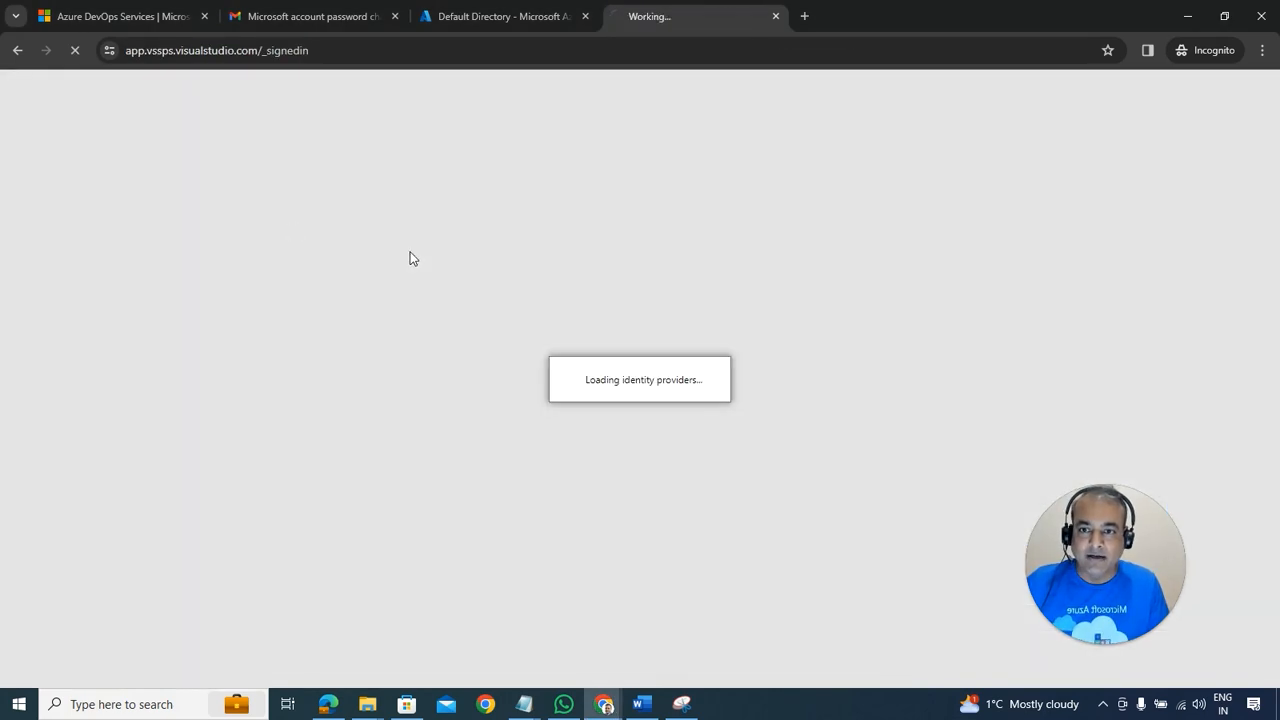
click(494, 18)
click(636, 16)
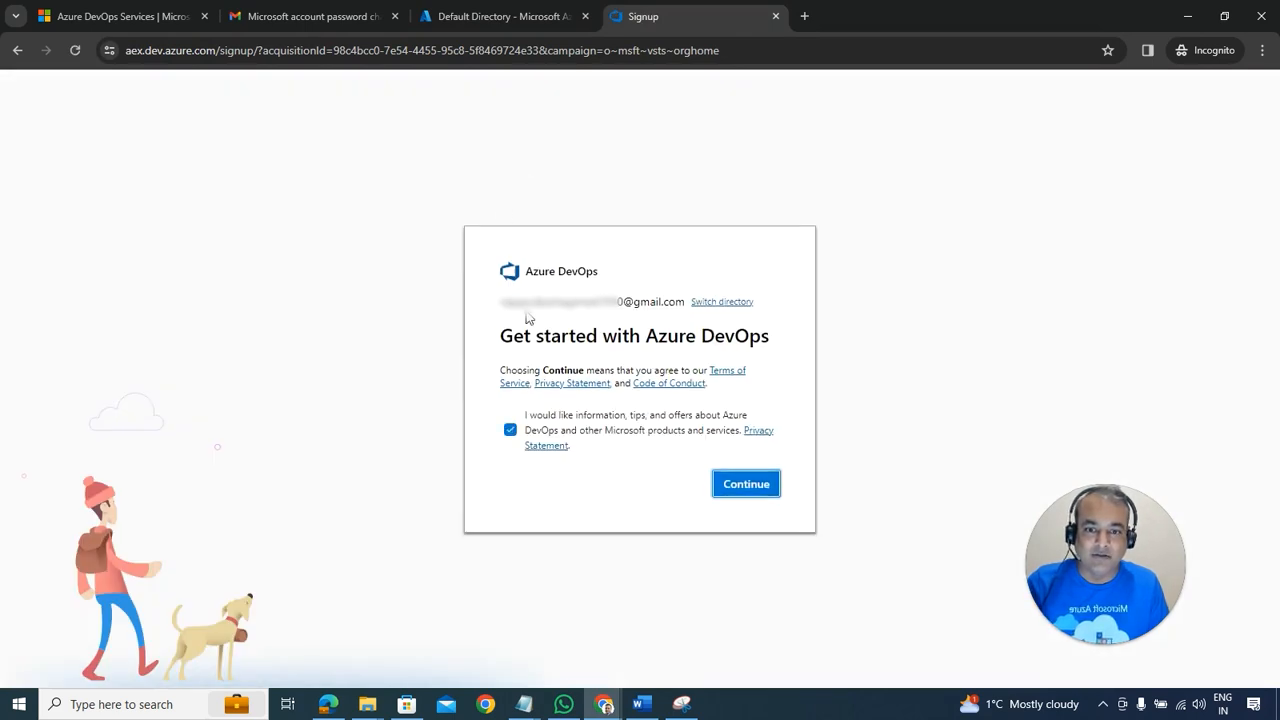
click(500, 16)
click(675, 18)
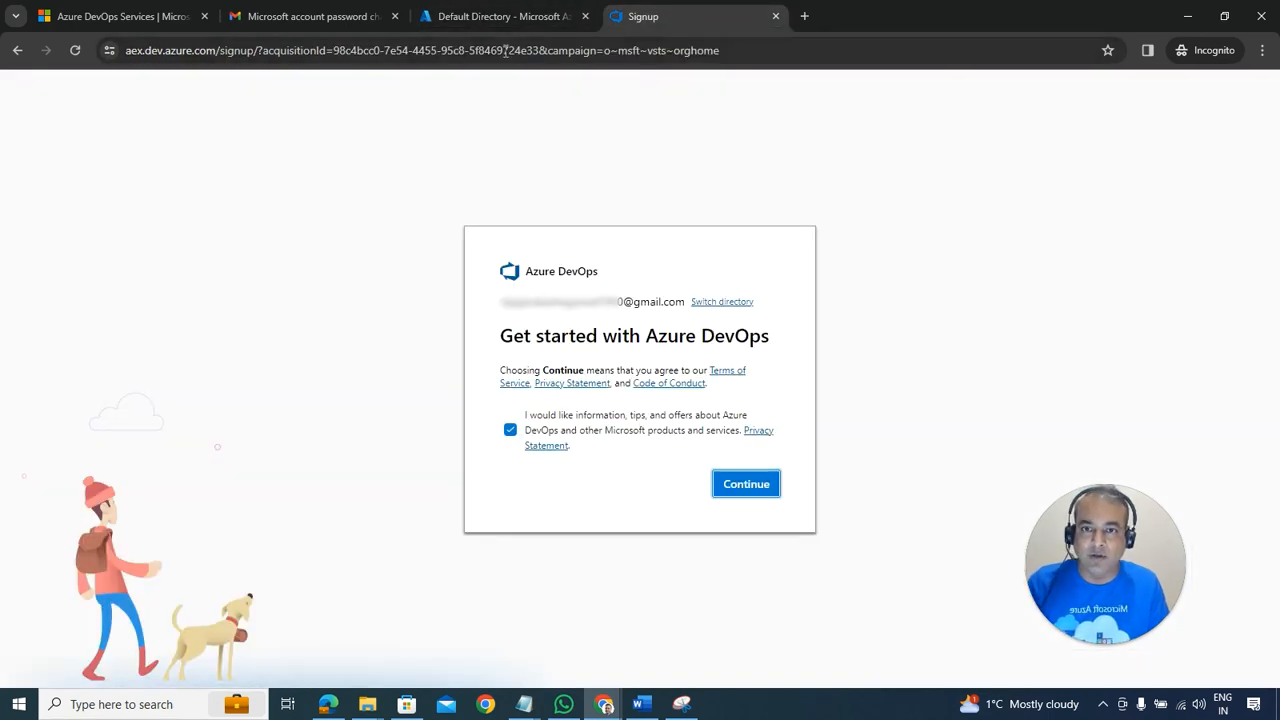
click(497, 18)
click(681, 16)
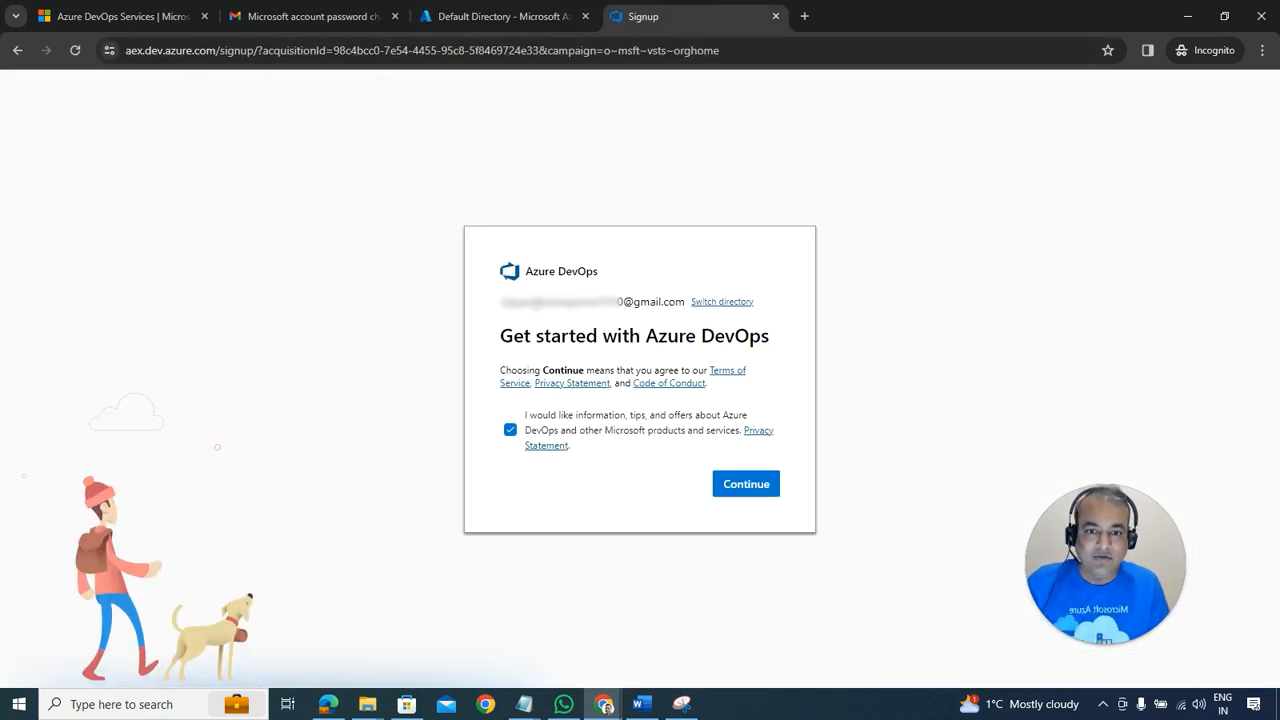
drag(532, 301, 656, 302)
drag(550, 301, 662, 302)
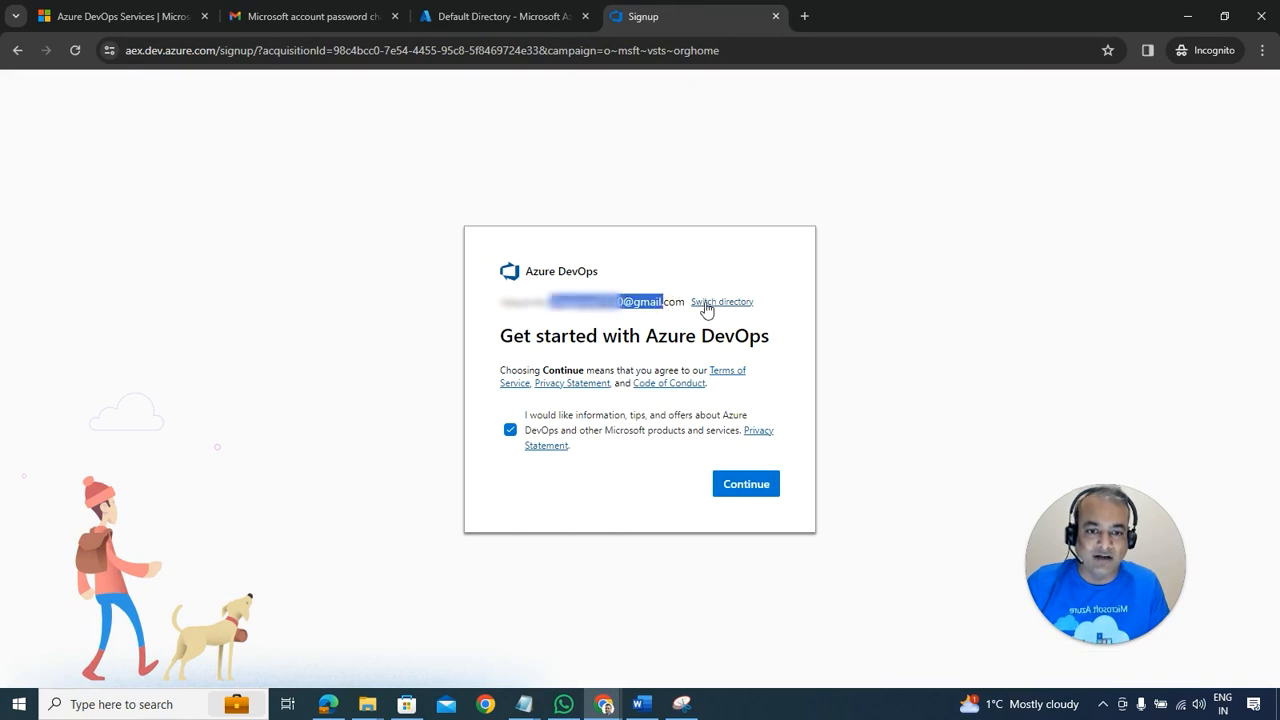
Step: Switch the hosting directory to Default Directory and continue to the organization details form
click(705, 306)
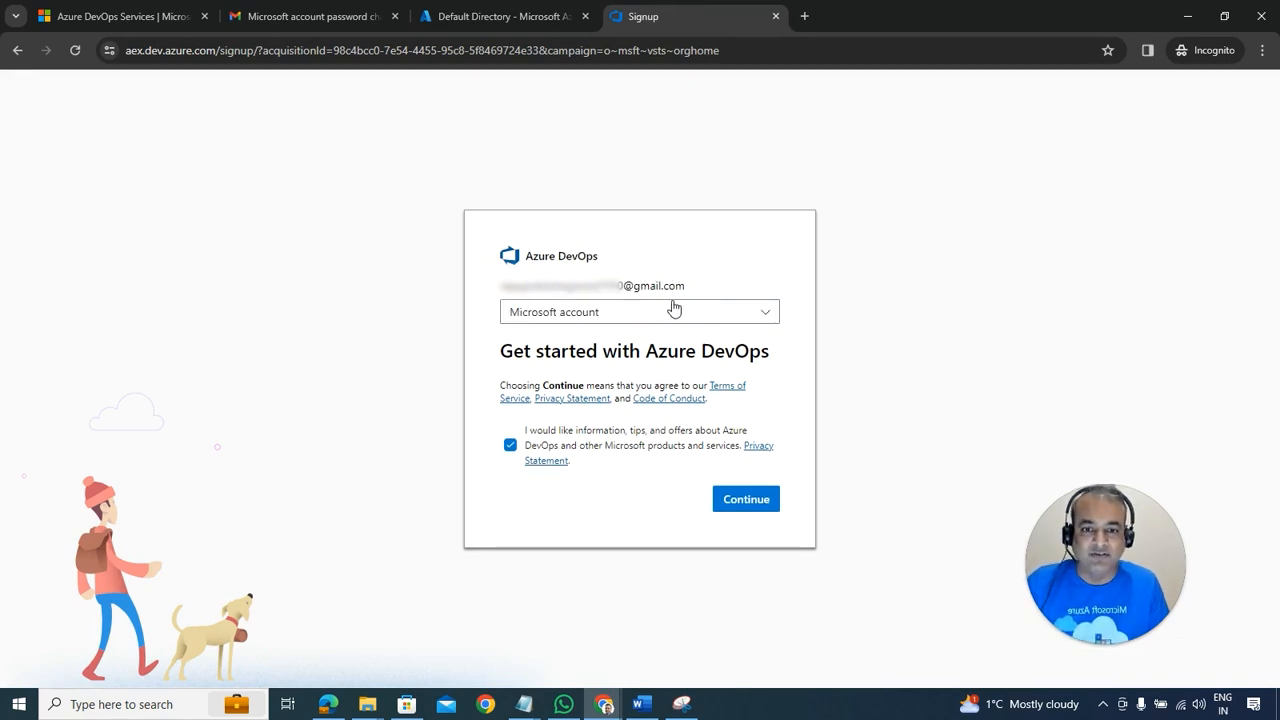
click(655, 312)
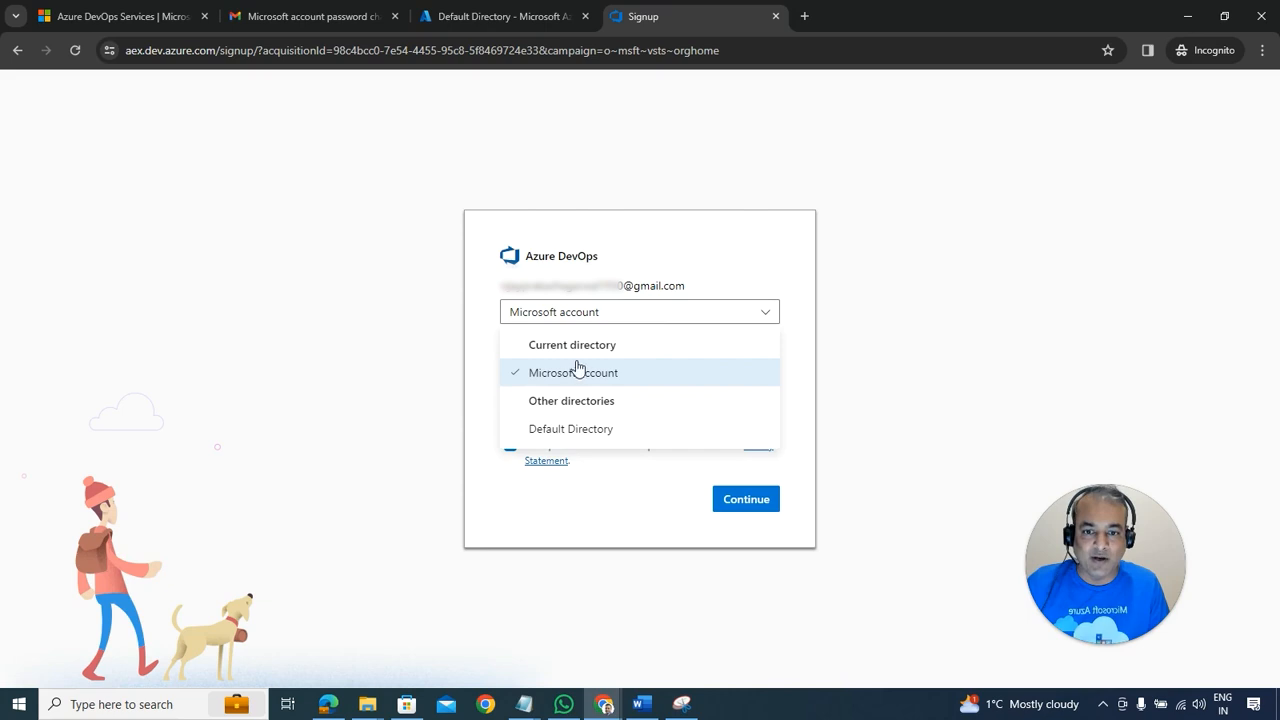
click(552, 432)
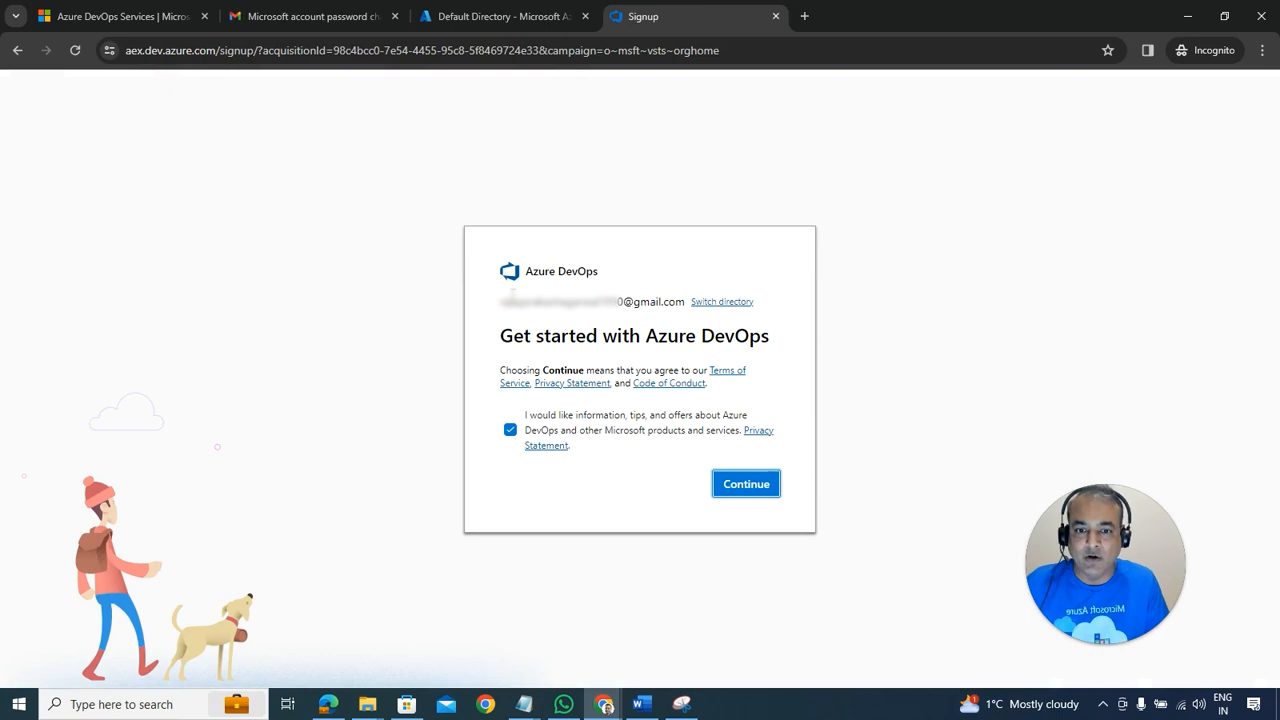
click(738, 304)
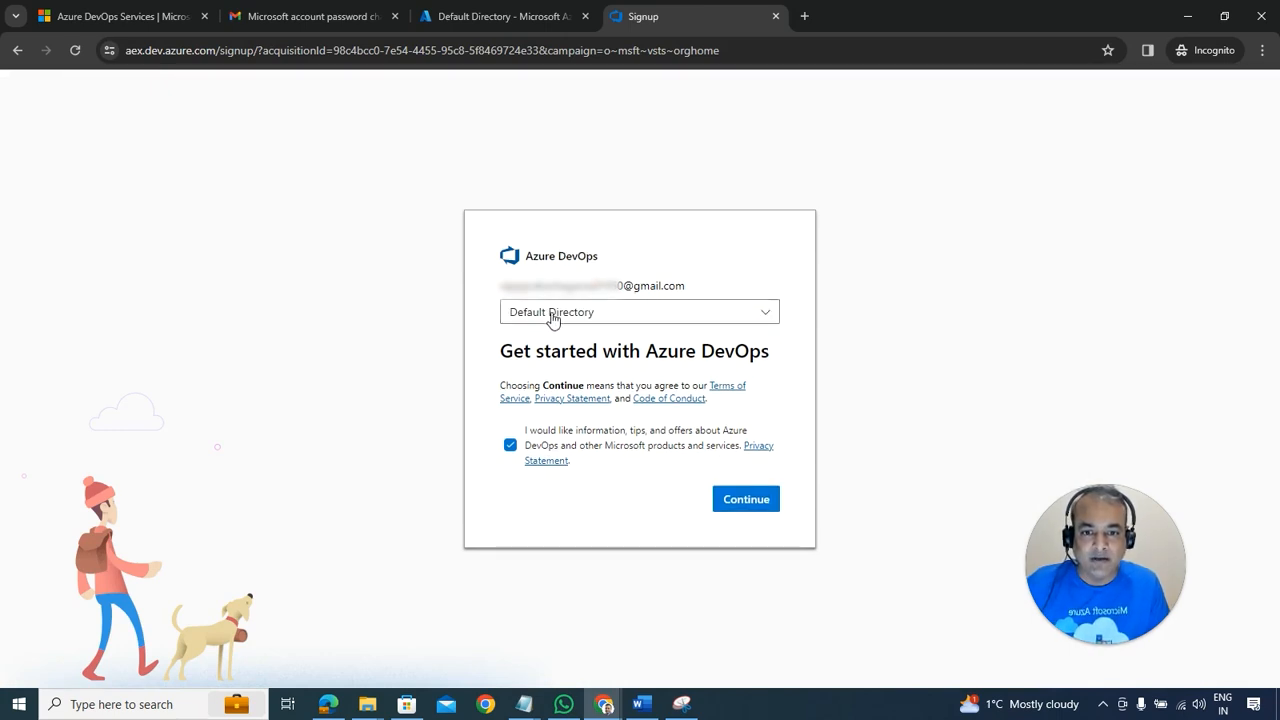
click(735, 502)
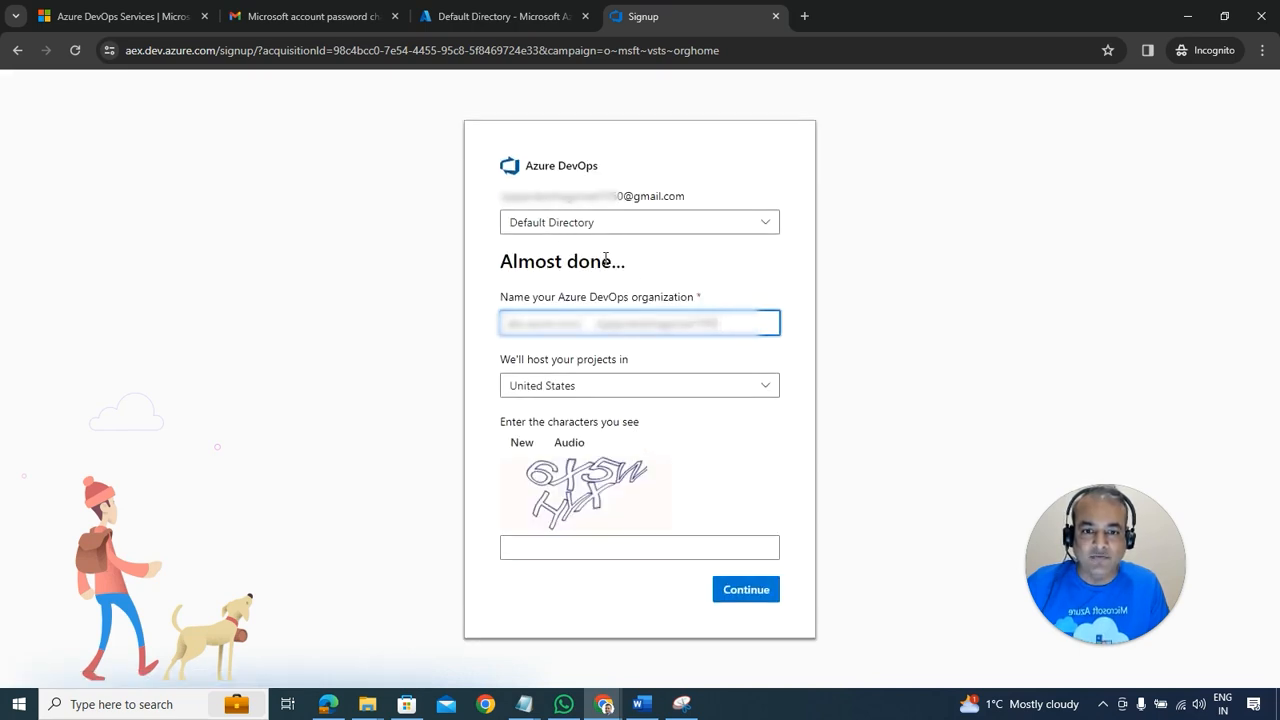
Step: Name the organization k21academy0121, host it in the United Kingdom, enter the captcha and continue
double_click(740, 332)
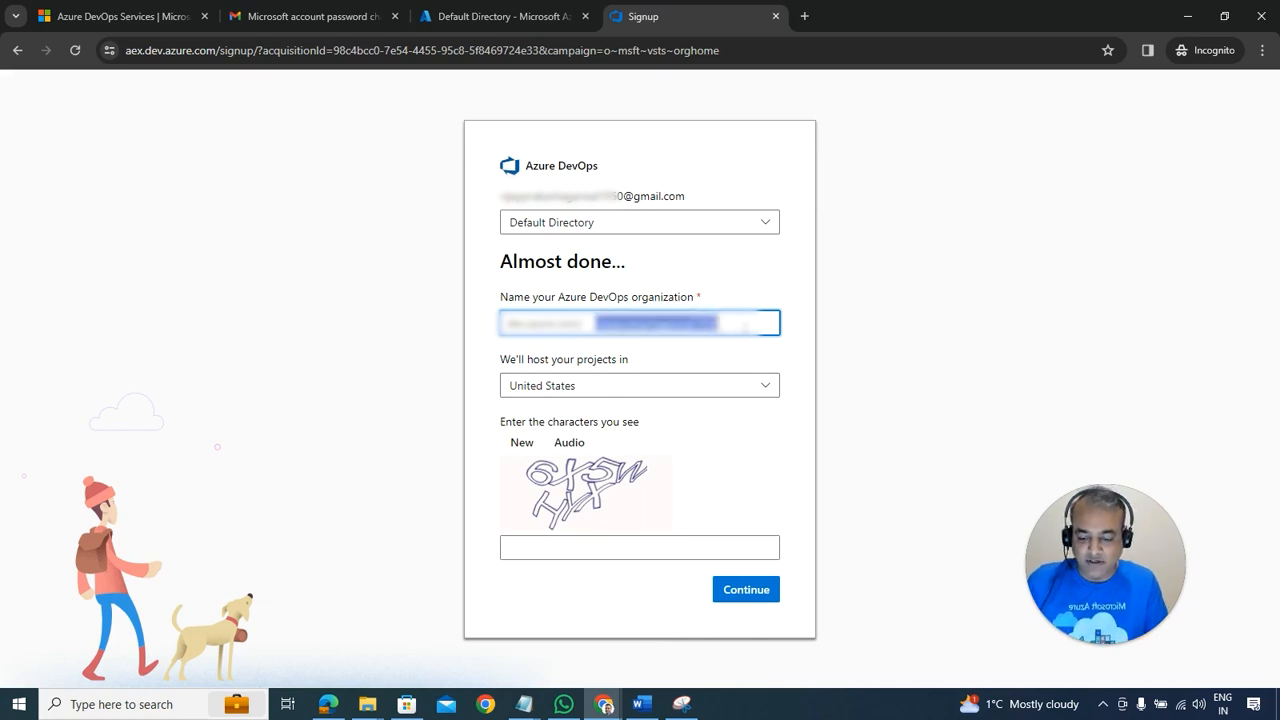
text(k21academy0121)
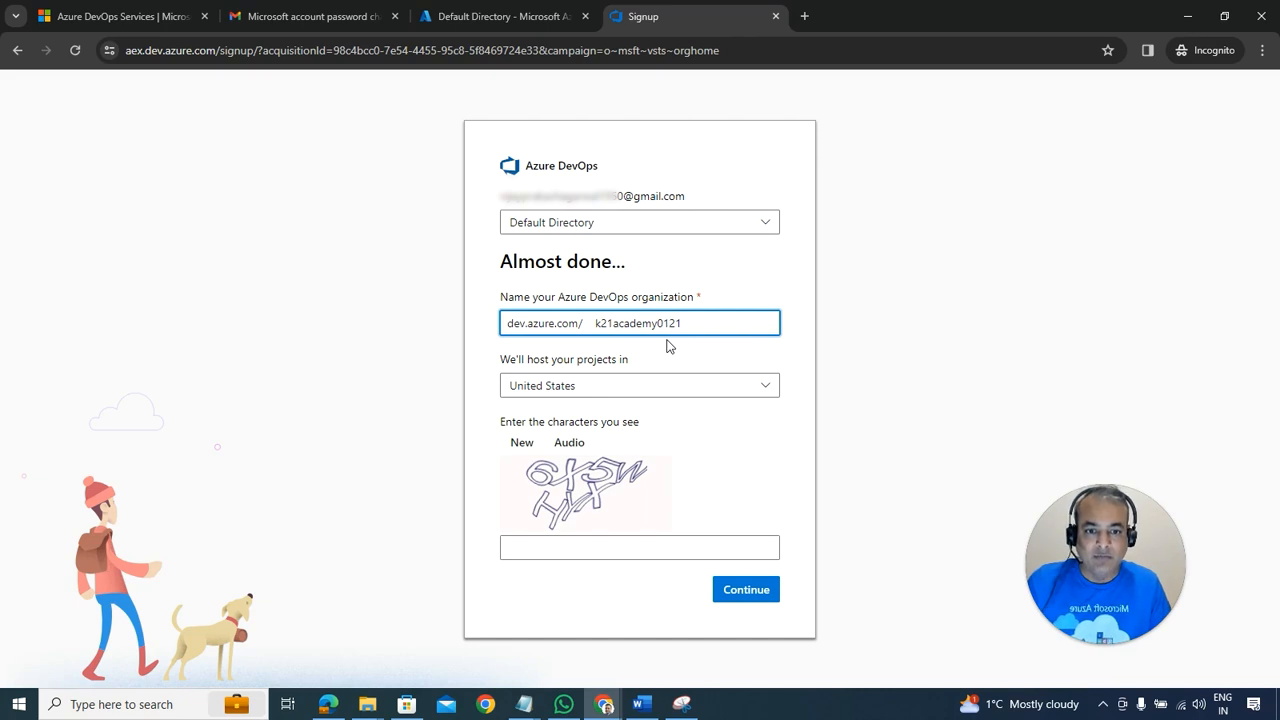
click(599, 389)
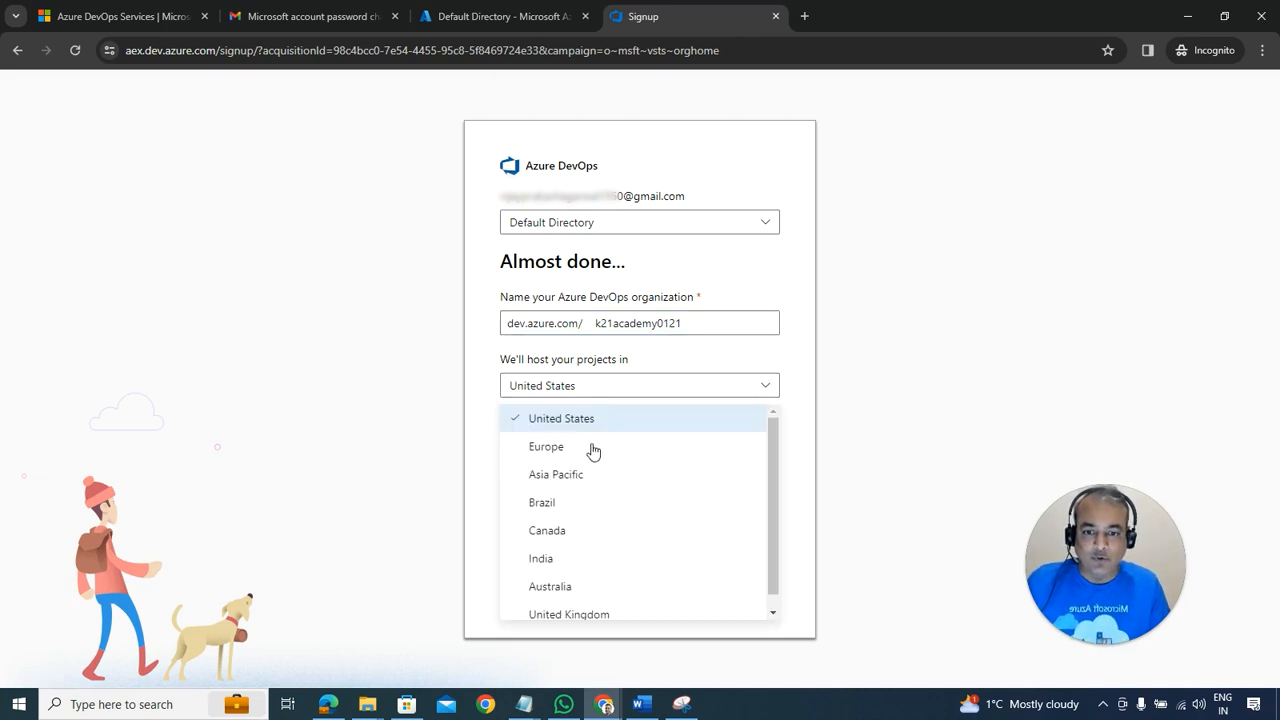
click(569, 614)
click(557, 551)
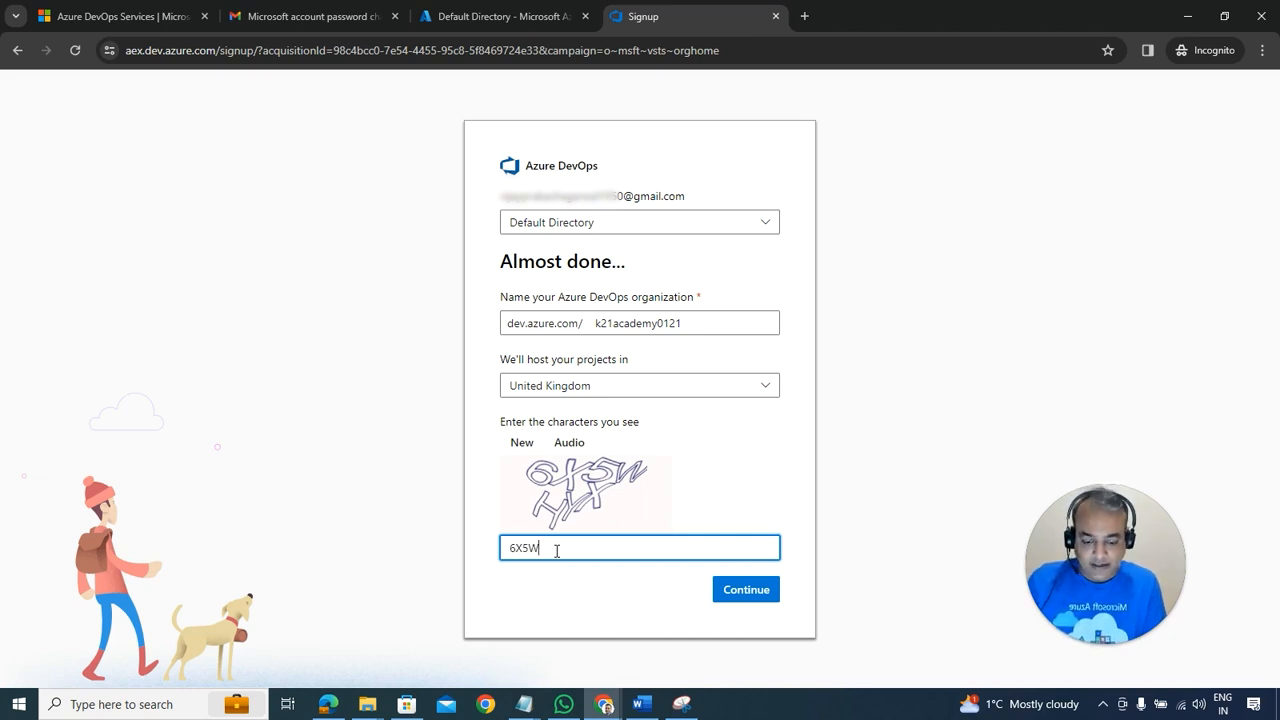
click(760, 590)
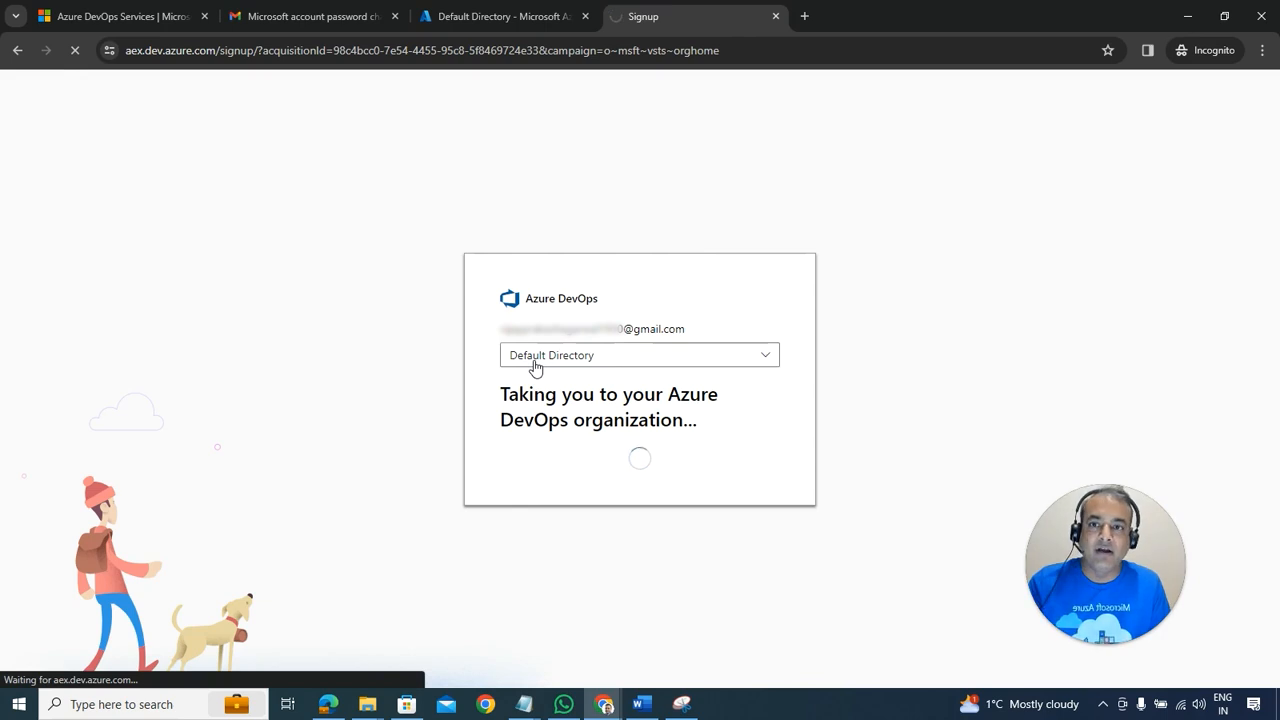
click(481, 19)
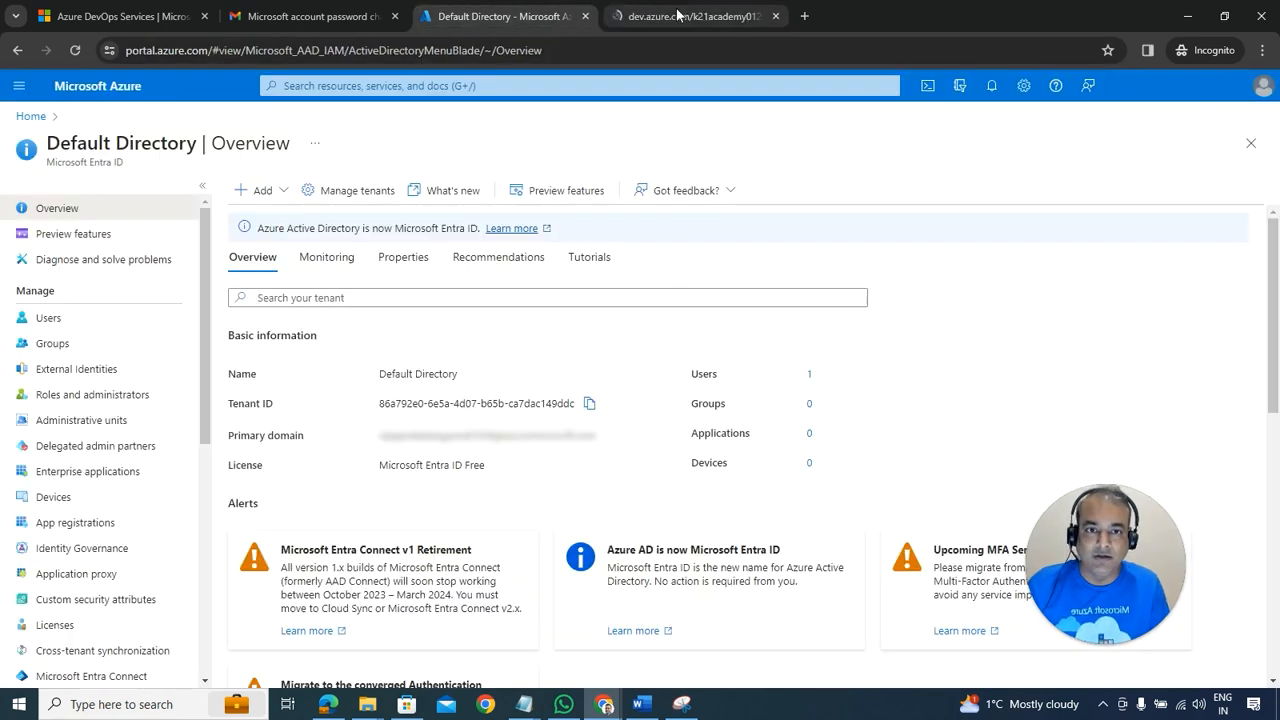
Step: Open k21academy0121's organization settings, sign in with the existing account, and view Microsoft Entra
click(677, 22)
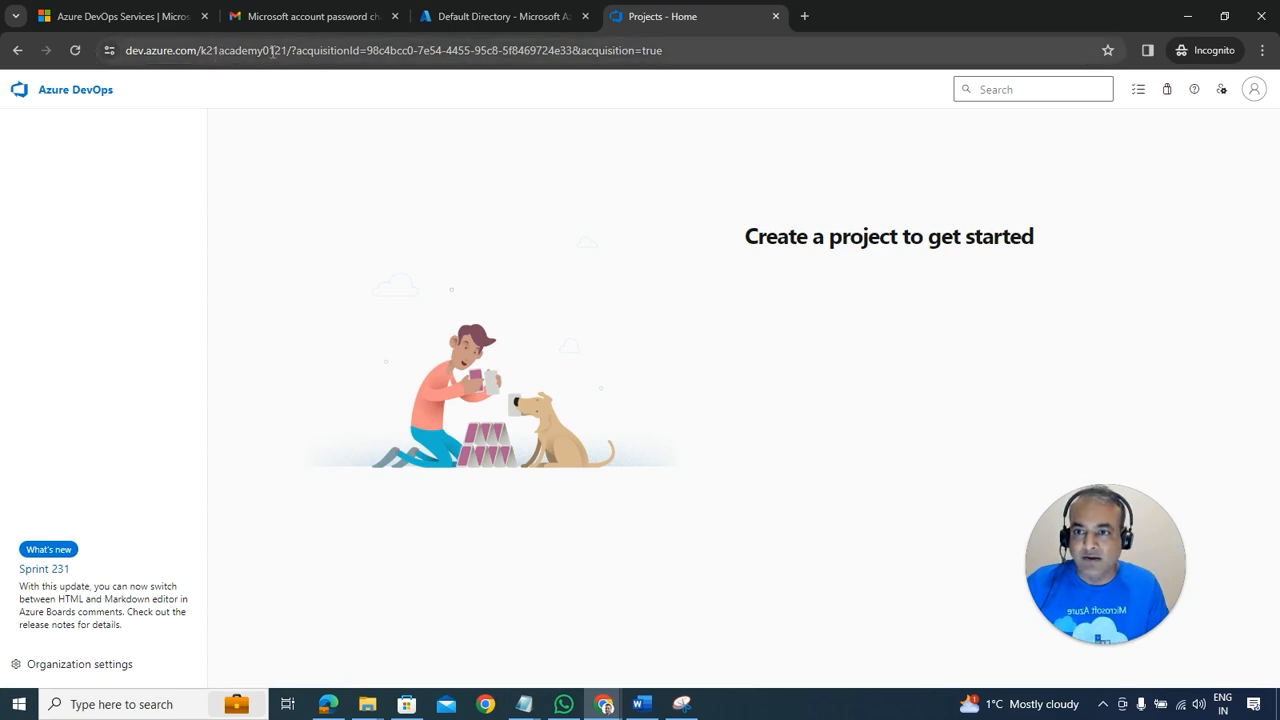
click(71, 666)
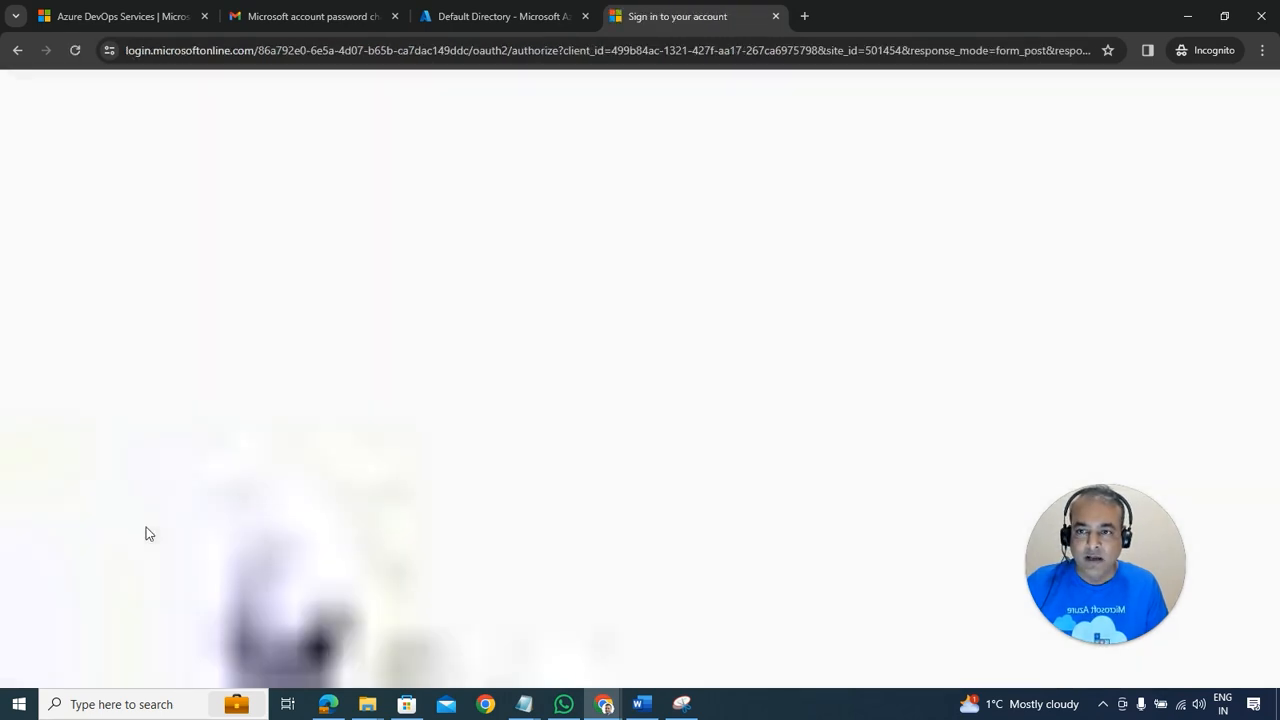
click(657, 356)
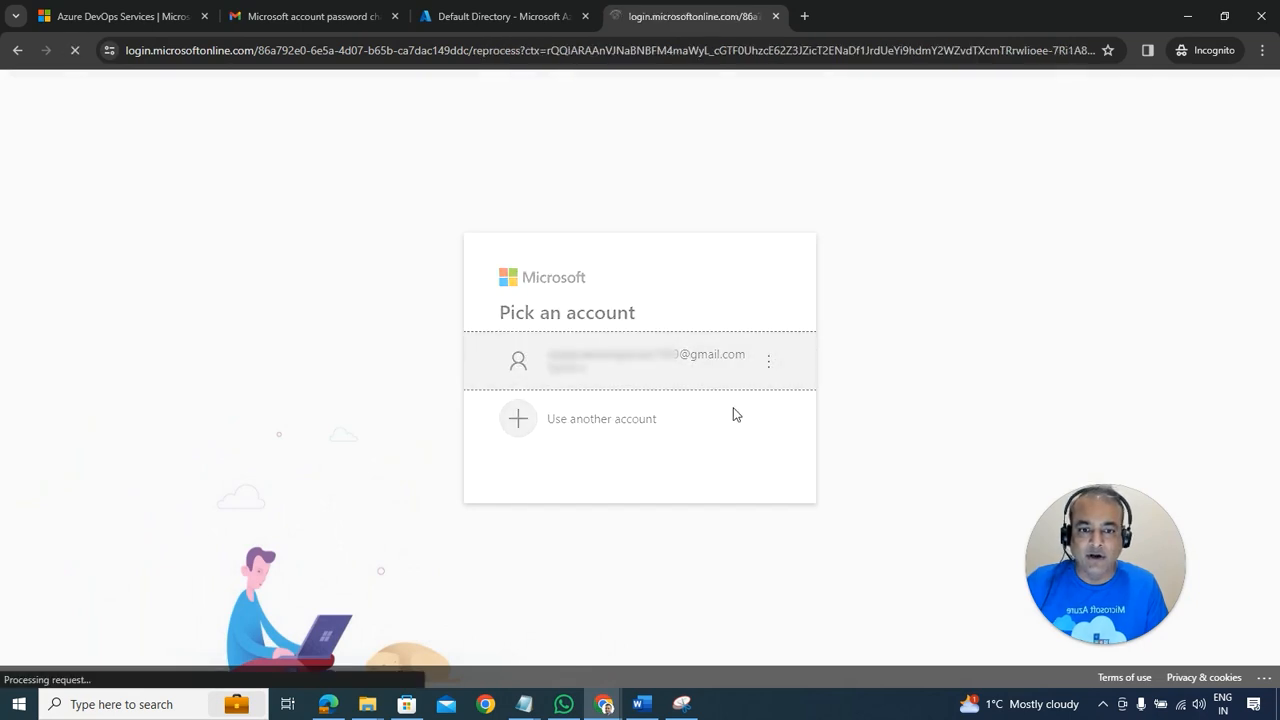
click(100, 445)
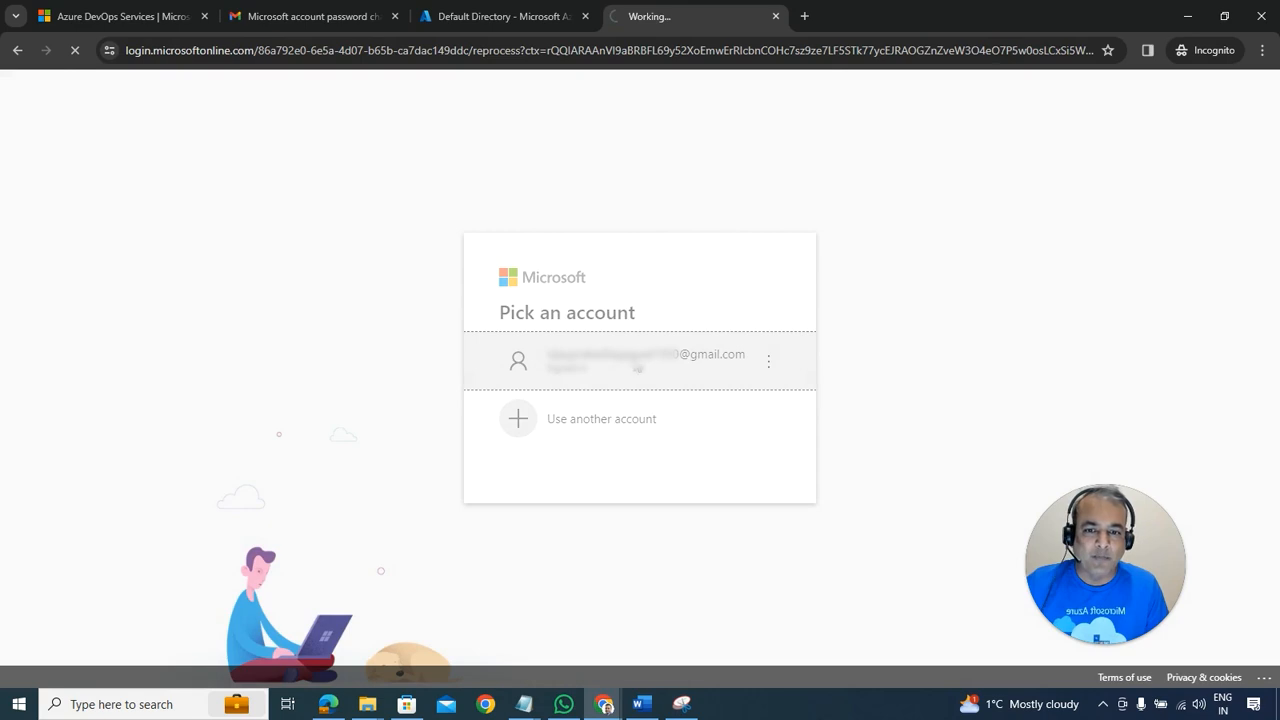
click(614, 376)
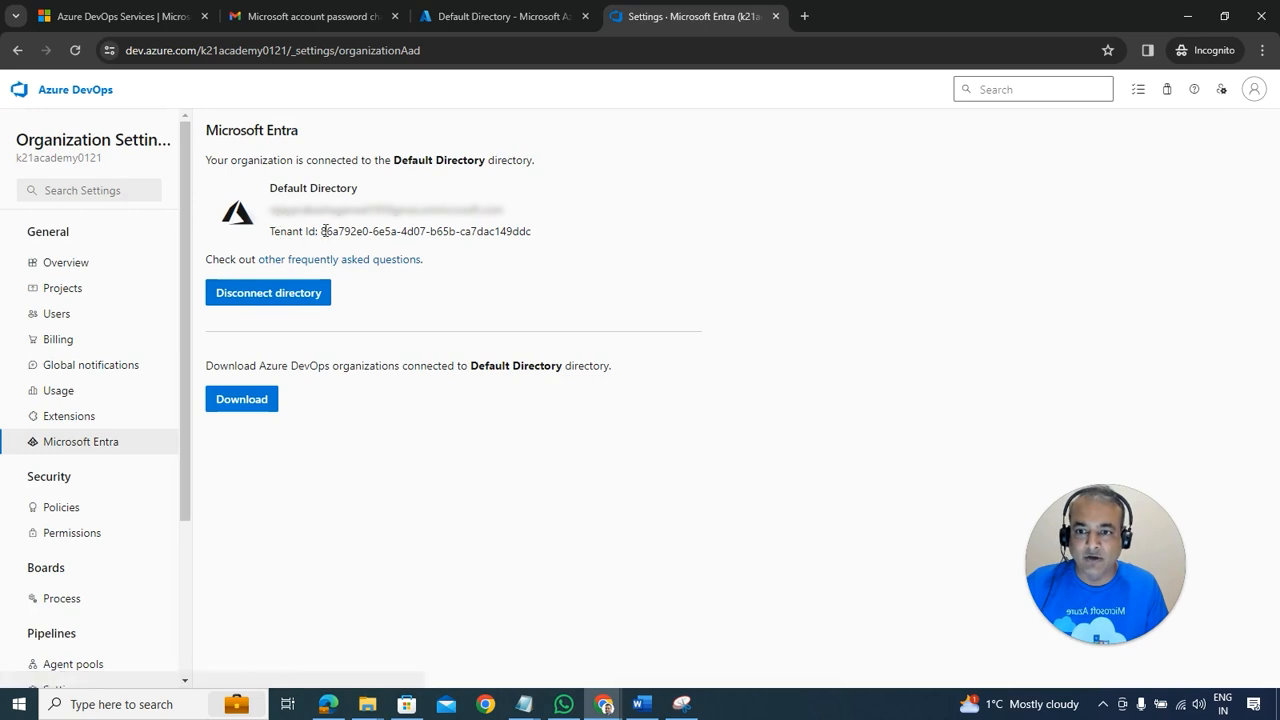
Step: Check the connected tenant ID against the Default Directory's, then point out the k21academy04 organization
drag(323, 231, 438, 232)
click(505, 16)
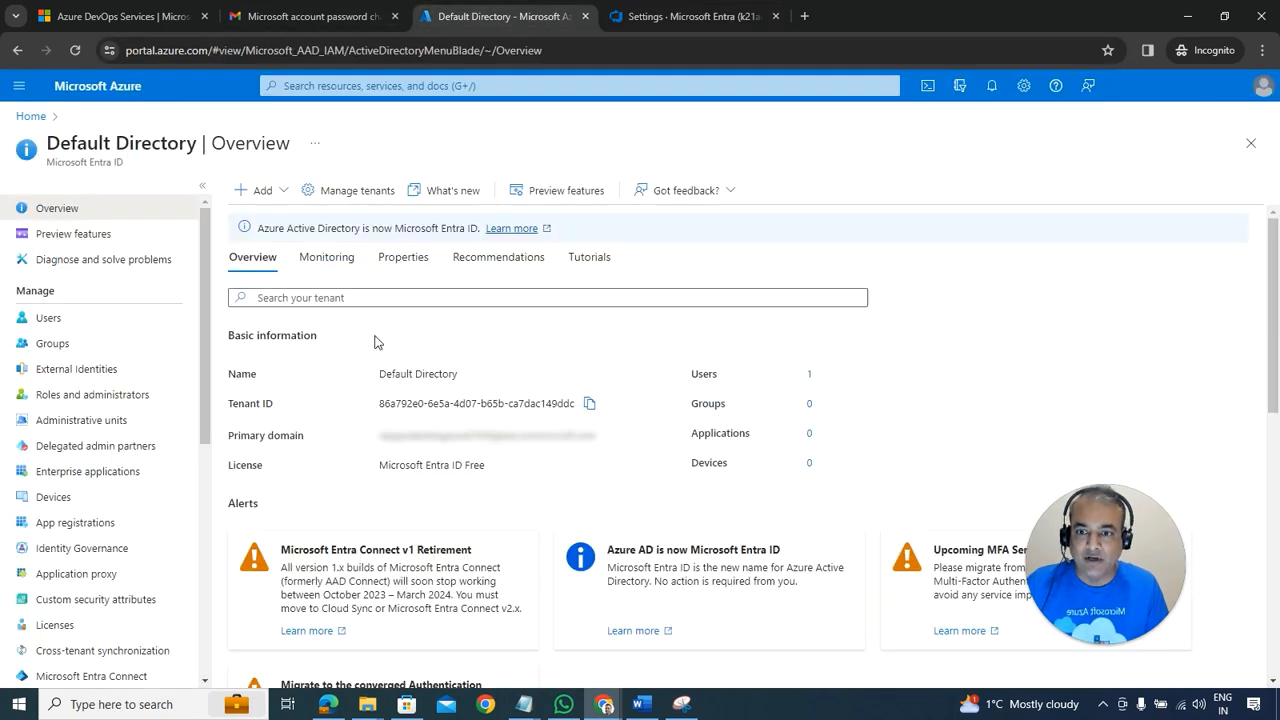
click(644, 20)
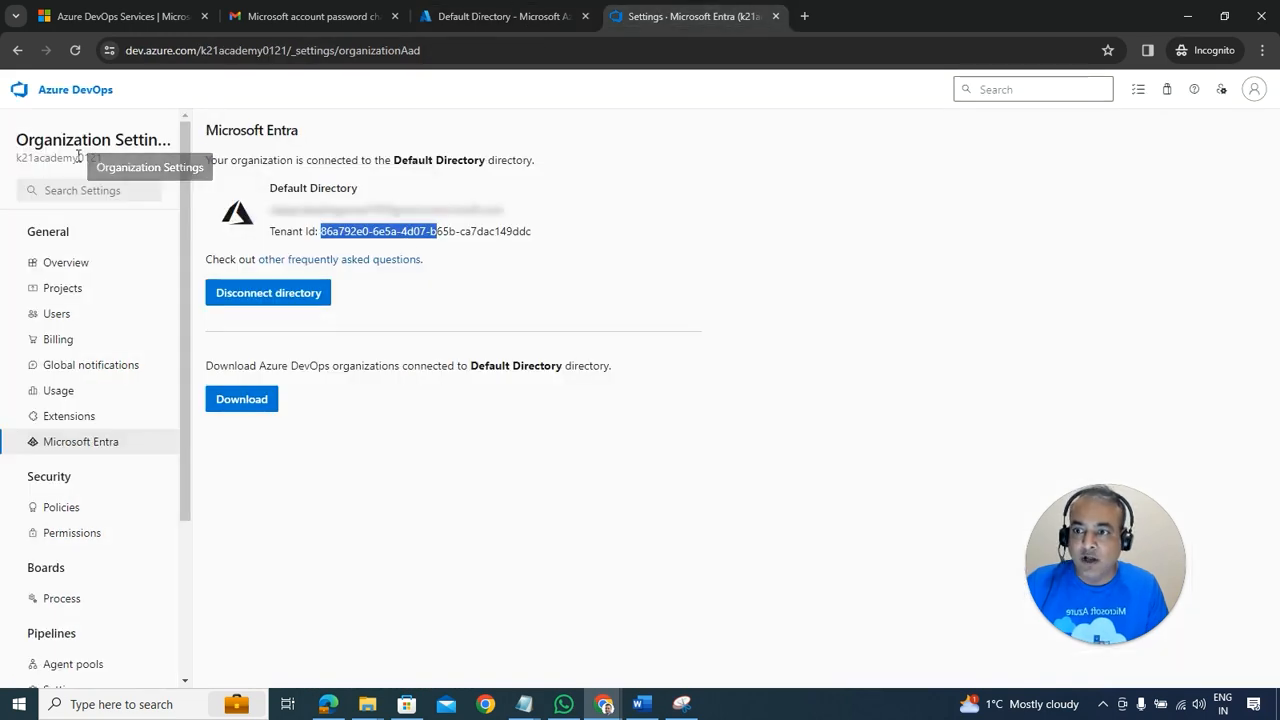
drag(28, 158, 92, 158)
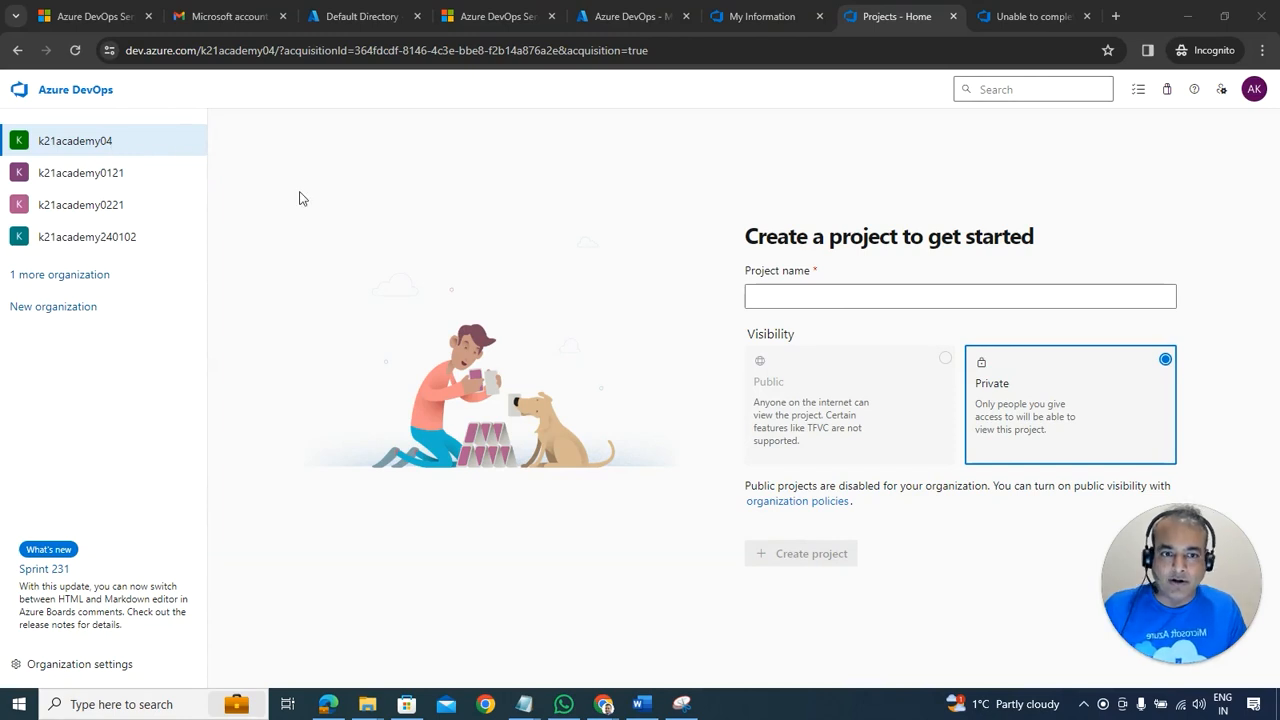
Step: Create a project named project1_public, leaving visibility Private
click(780, 296)
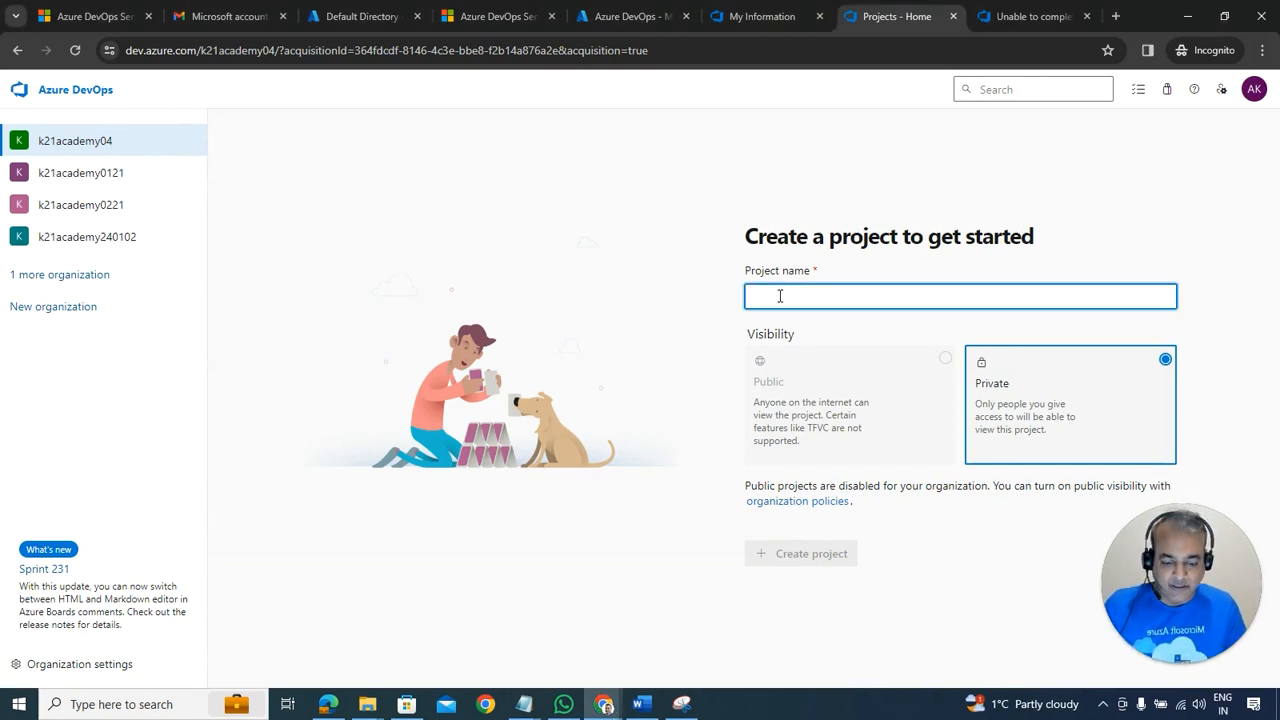
text(project1)
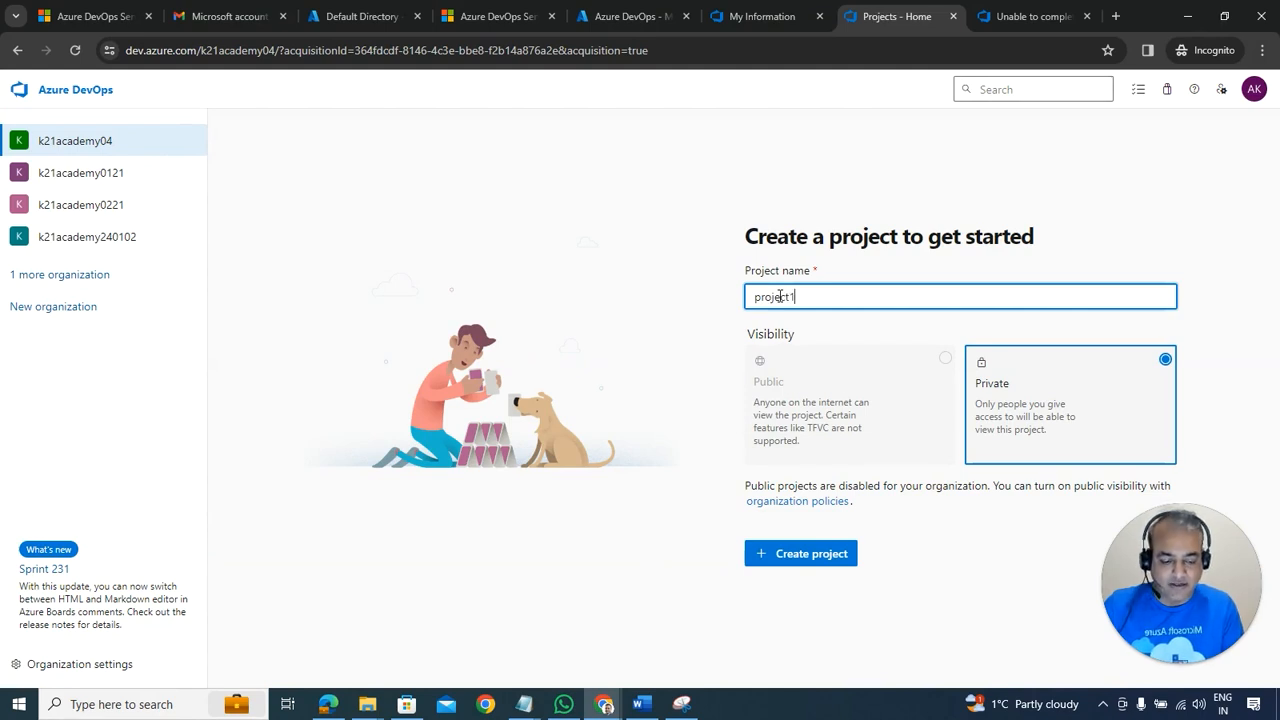
text(_public)
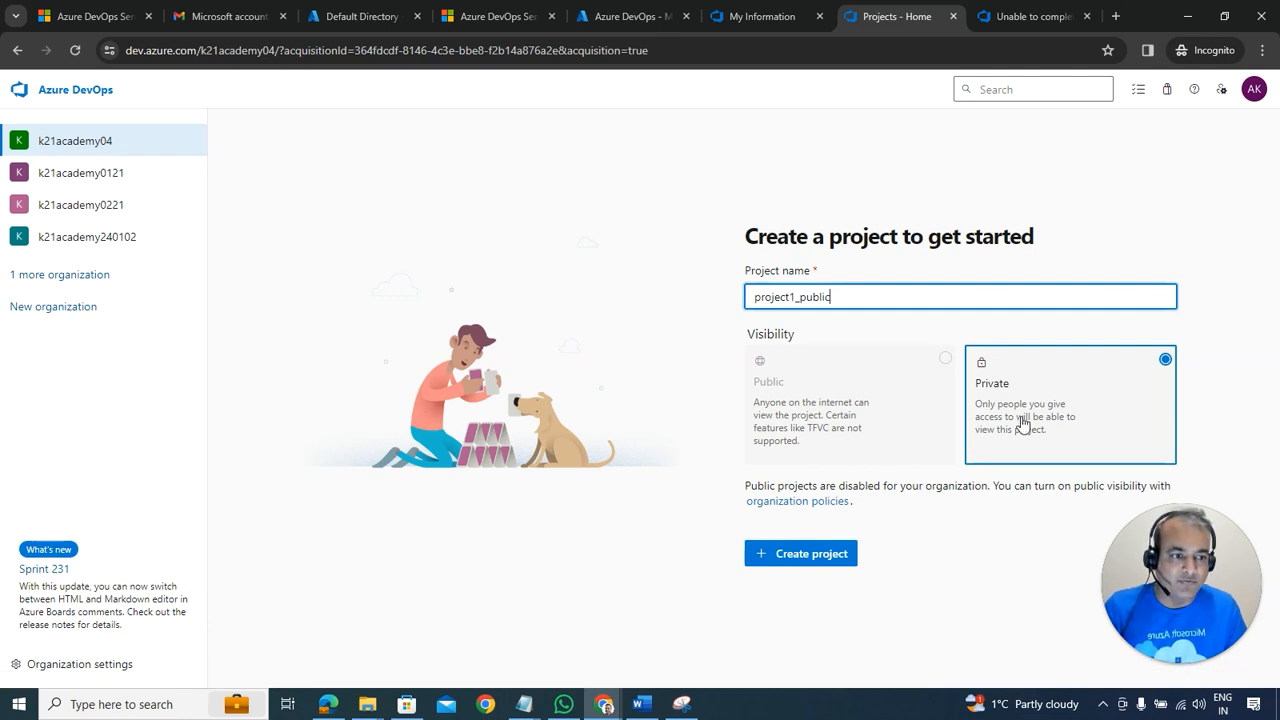
click(1080, 406)
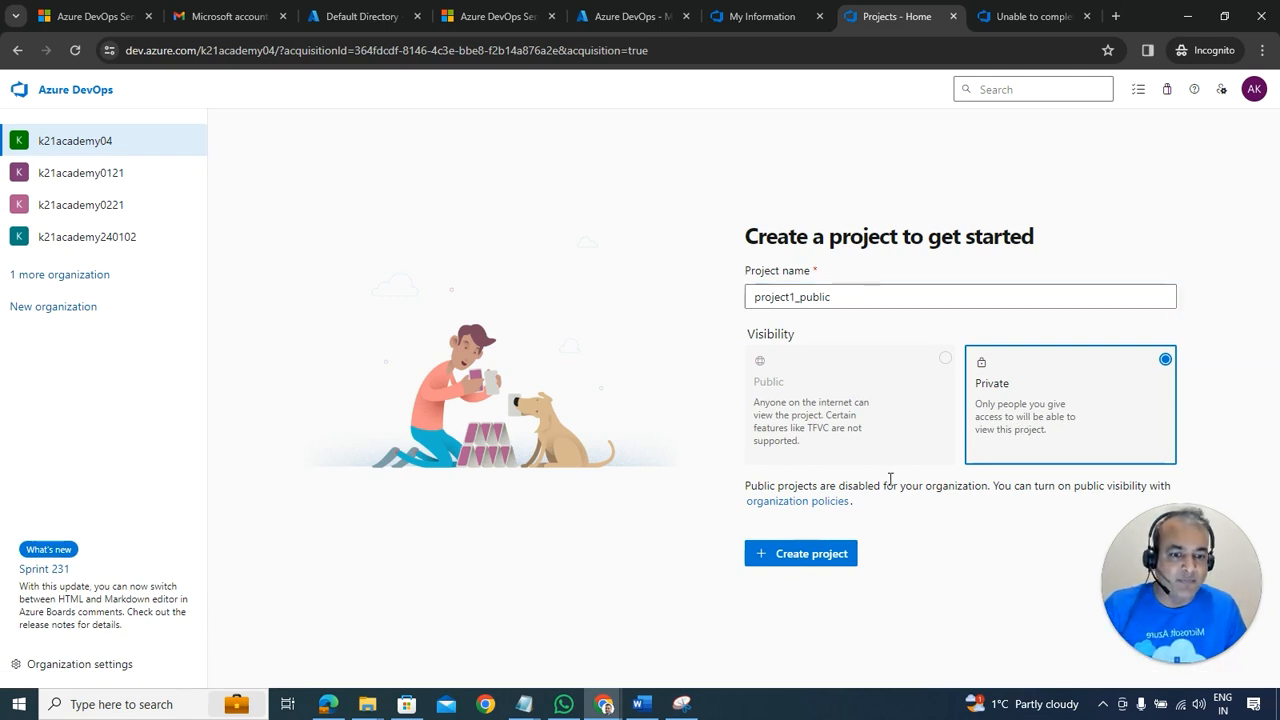
click(820, 553)
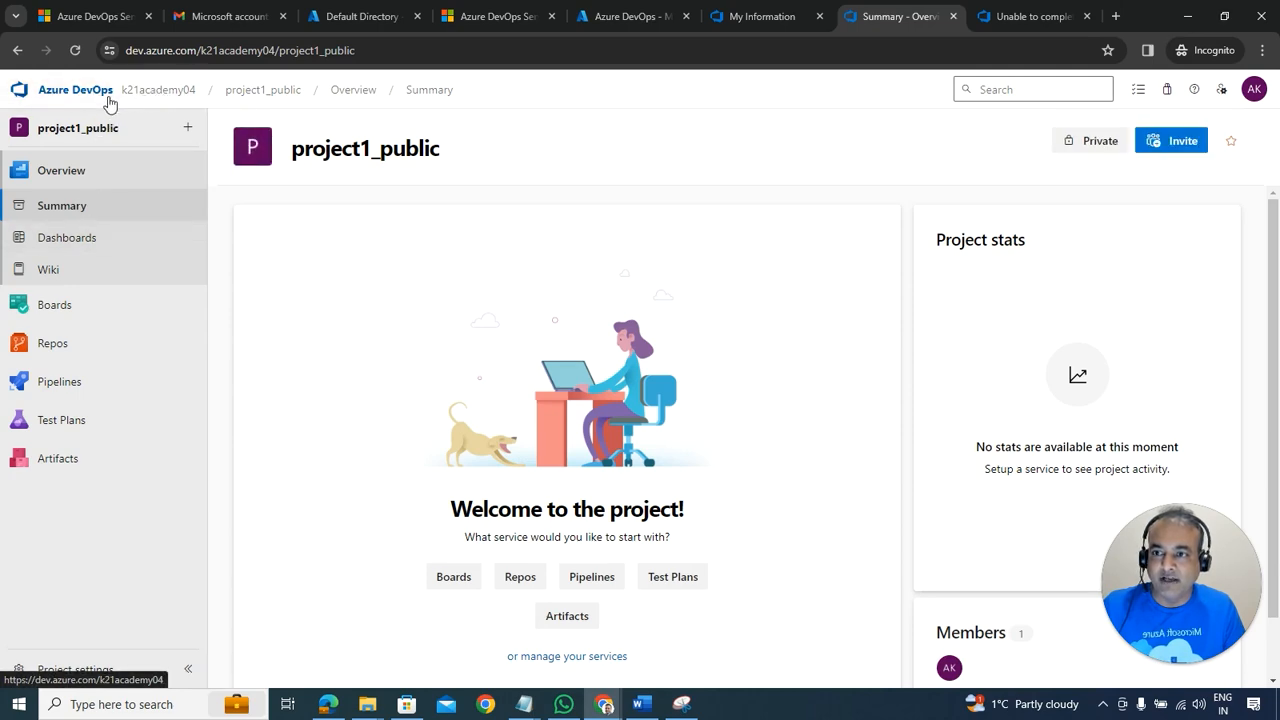
click(643, 706)
scroll(840, 350, up, 7)
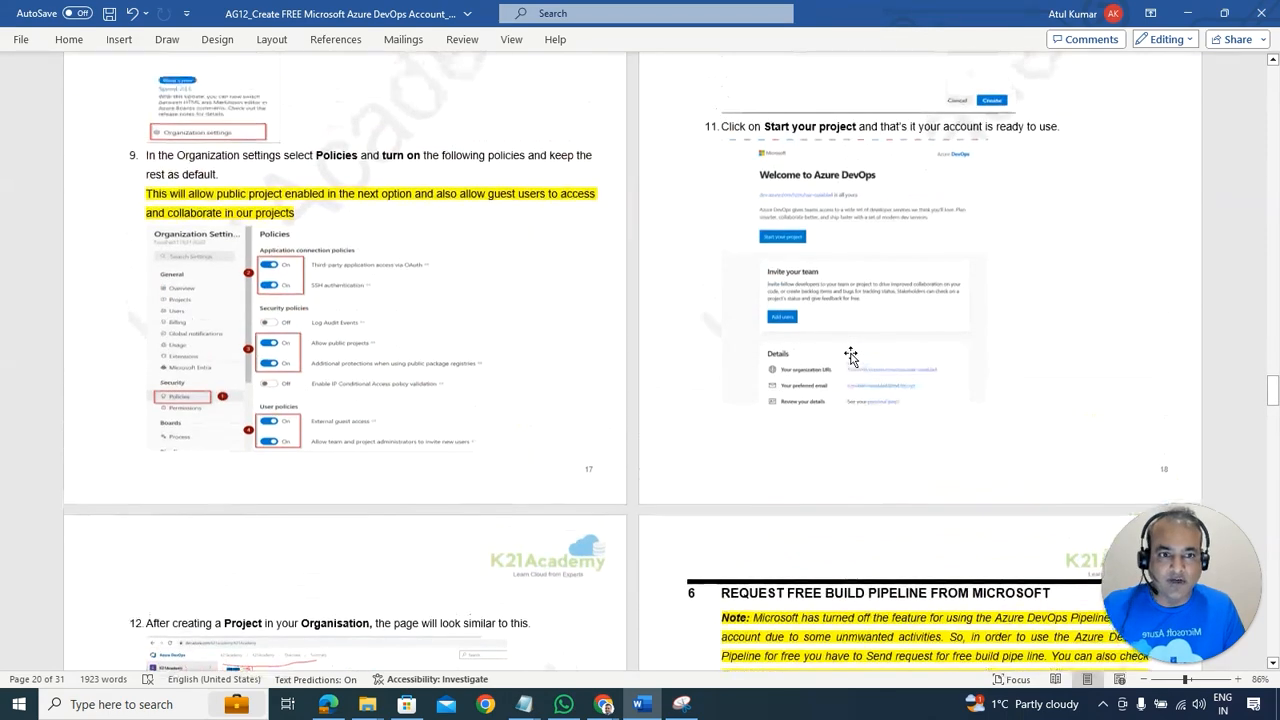
scroll(844, 210, up, 2)
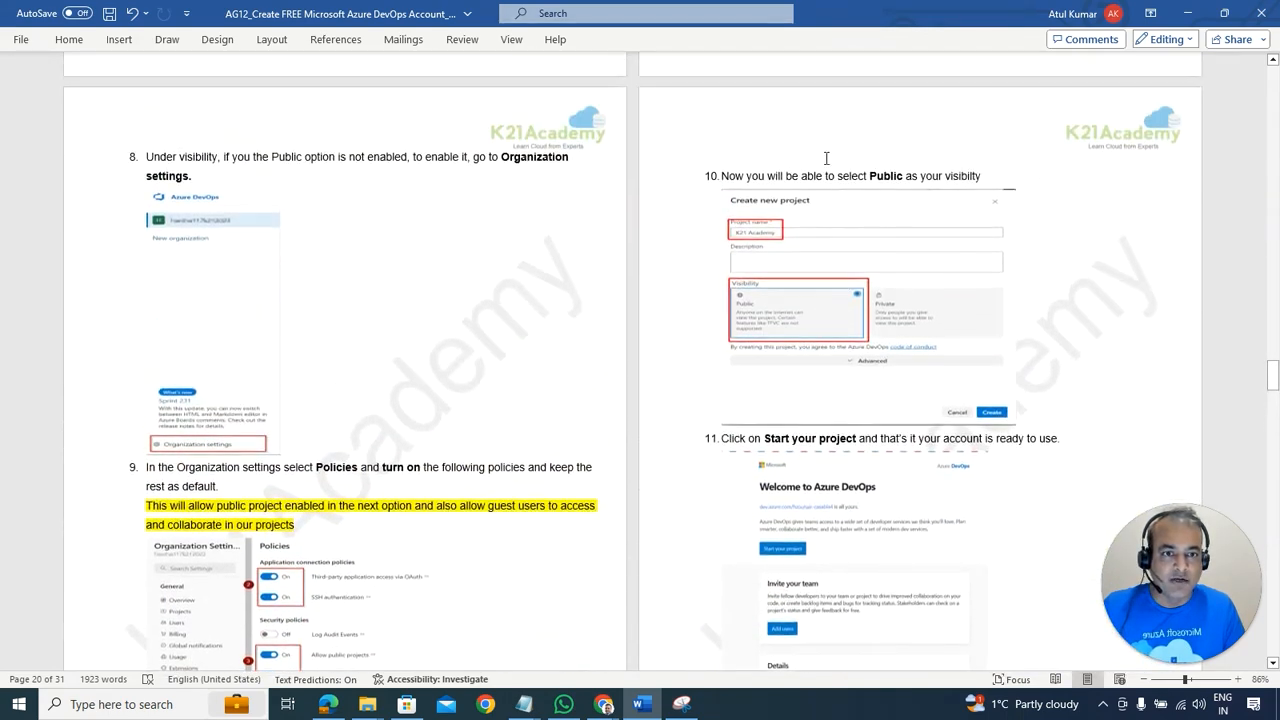
scroll(354, 282, down, 3)
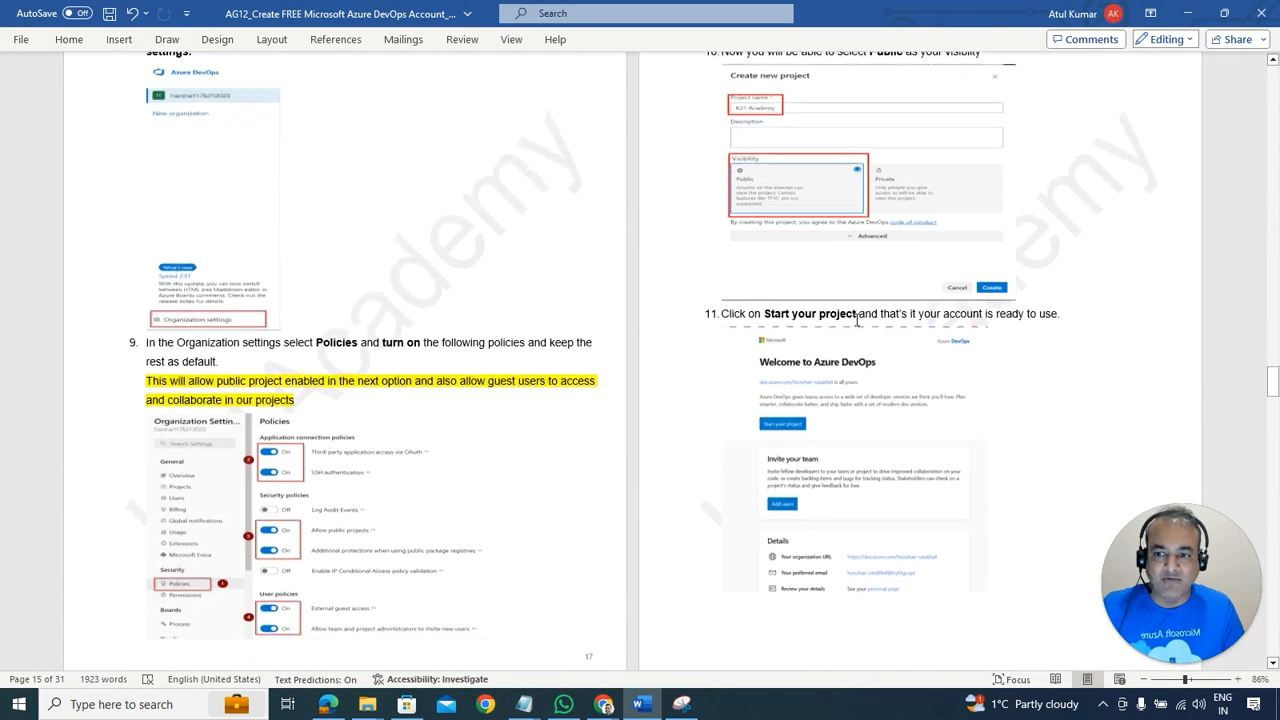
key(alt+Tab)
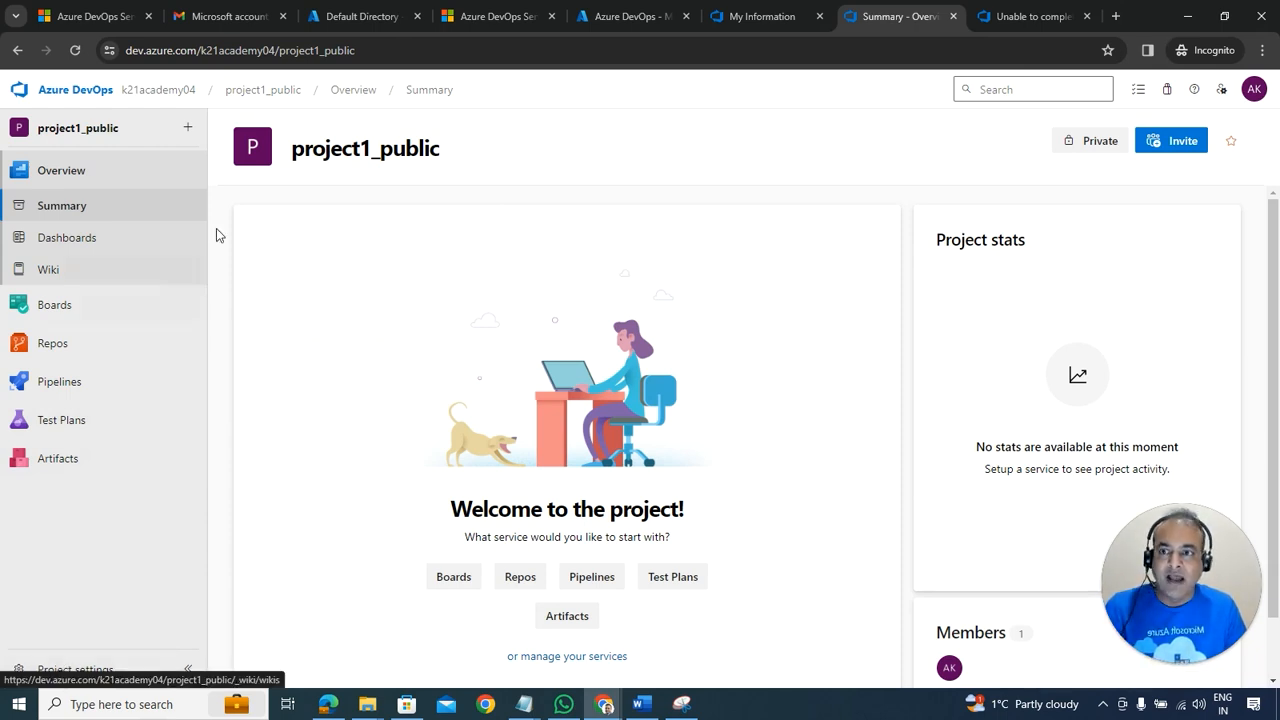
Step: Go to k21academy04's Organization settings and open the Policies page
click(184, 93)
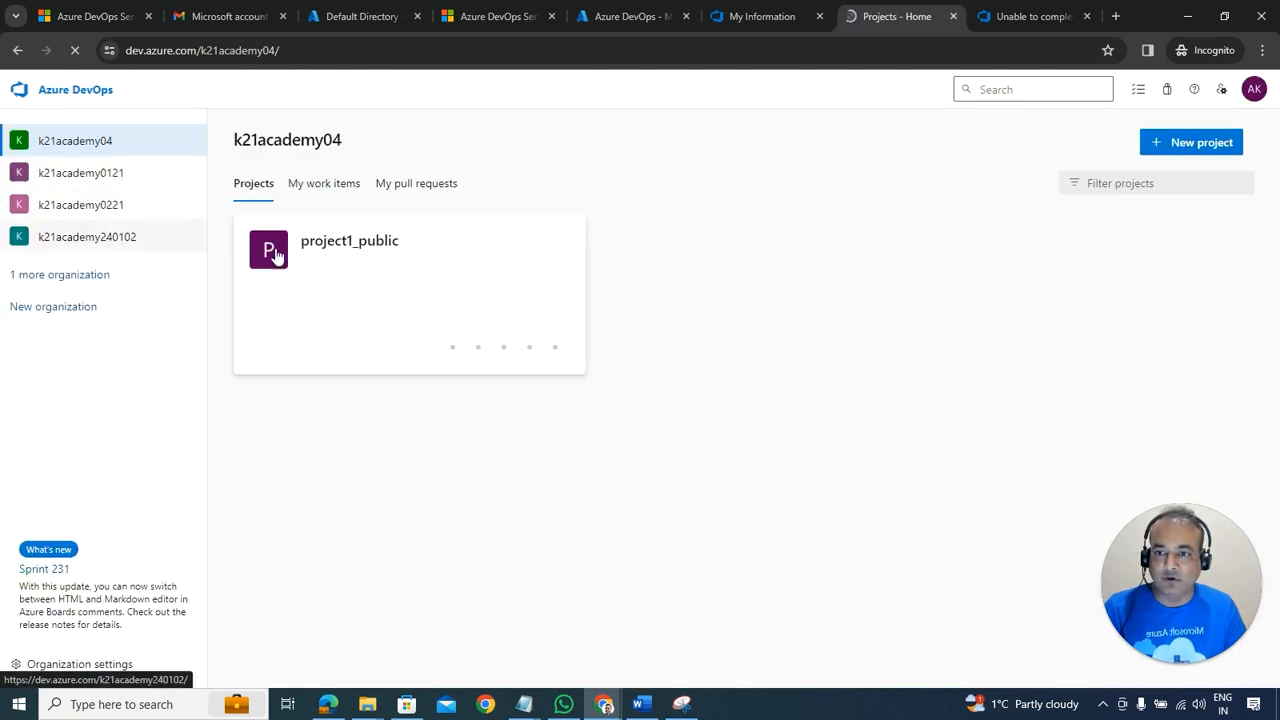
click(76, 668)
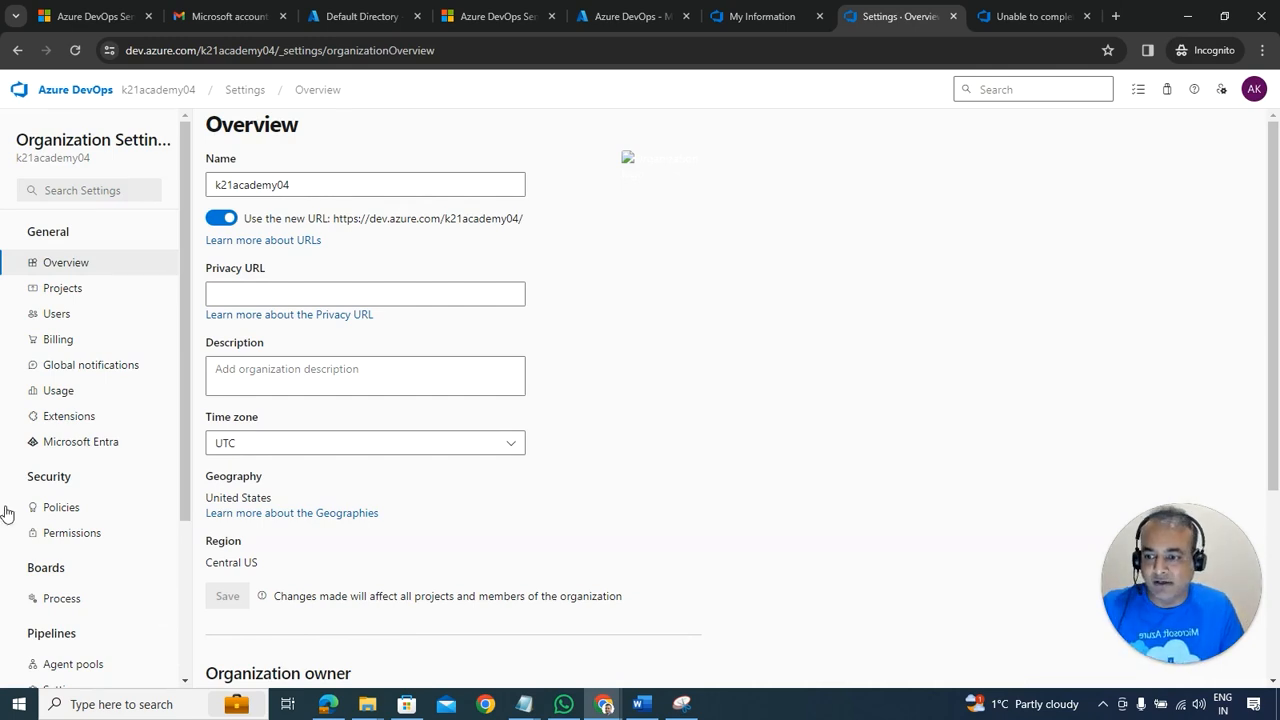
click(80, 512)
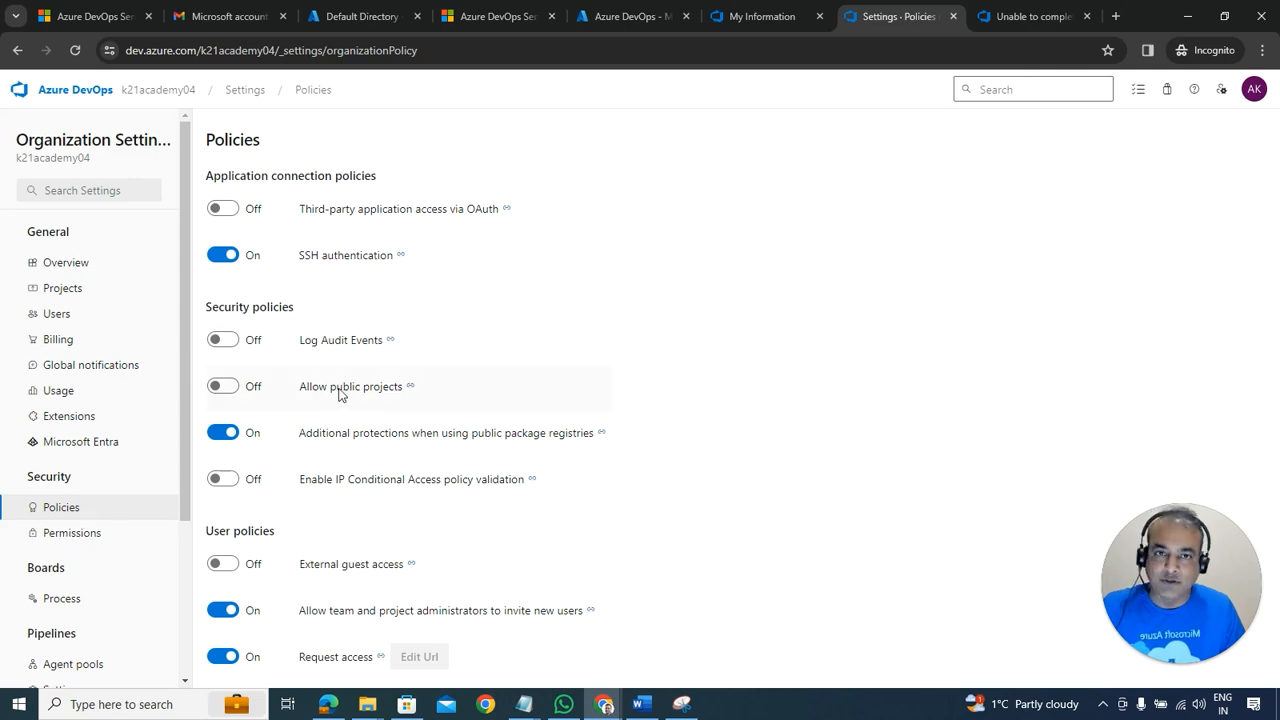
Step: Switch Allow public projects On, save the change, and view the Microsoft Entra connection
click(222, 386)
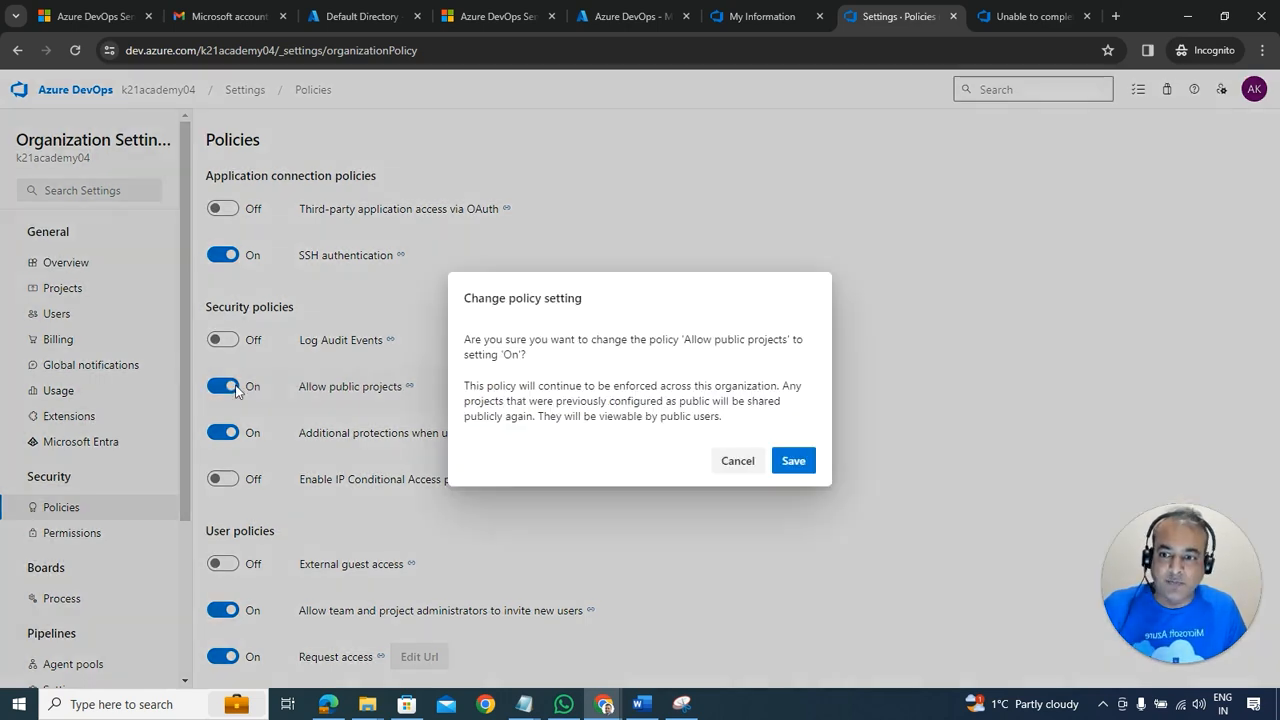
click(793, 463)
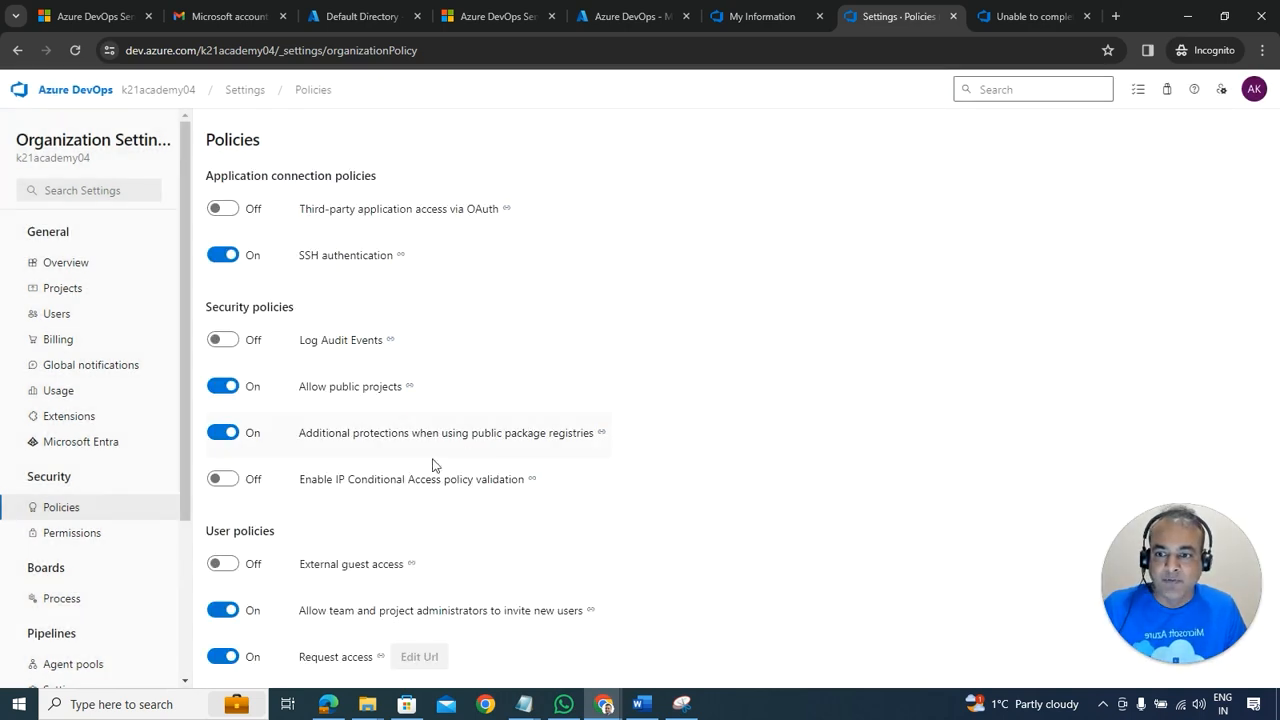
click(72, 443)
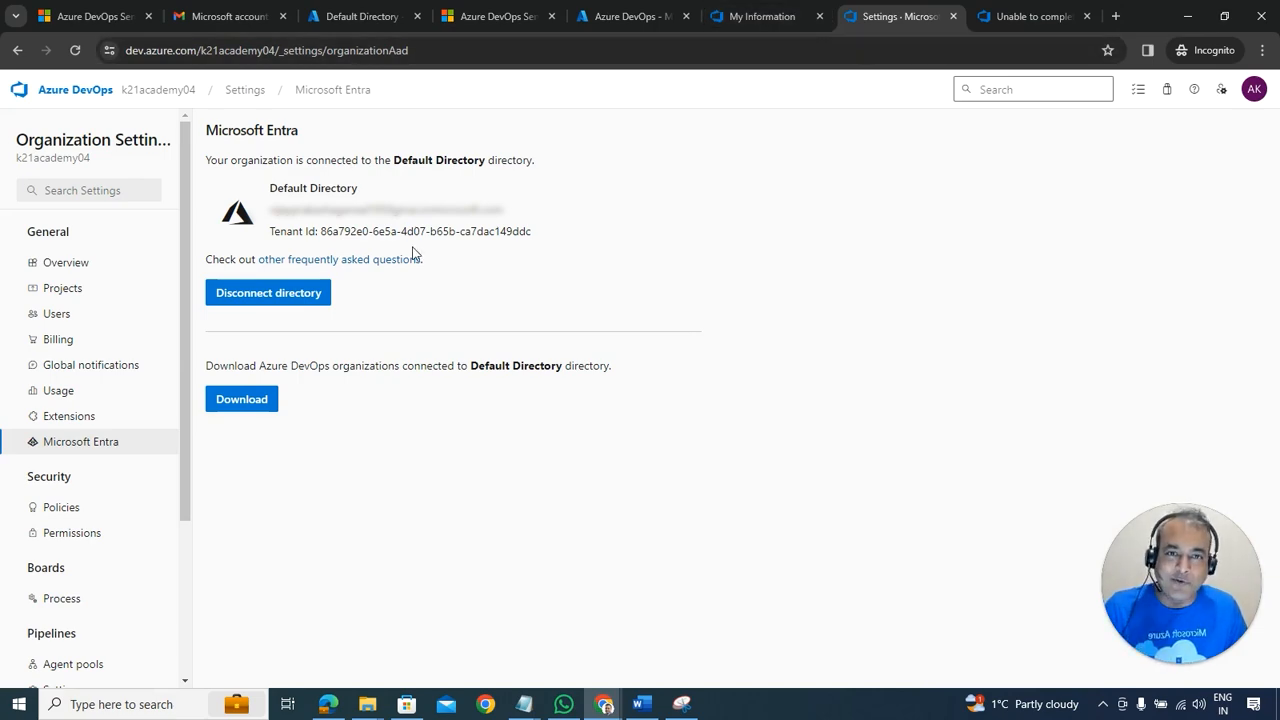
Step: Scroll the Word guide to section 6 and follow its devblogs link on the pipelines grant
key(alt+Tab)
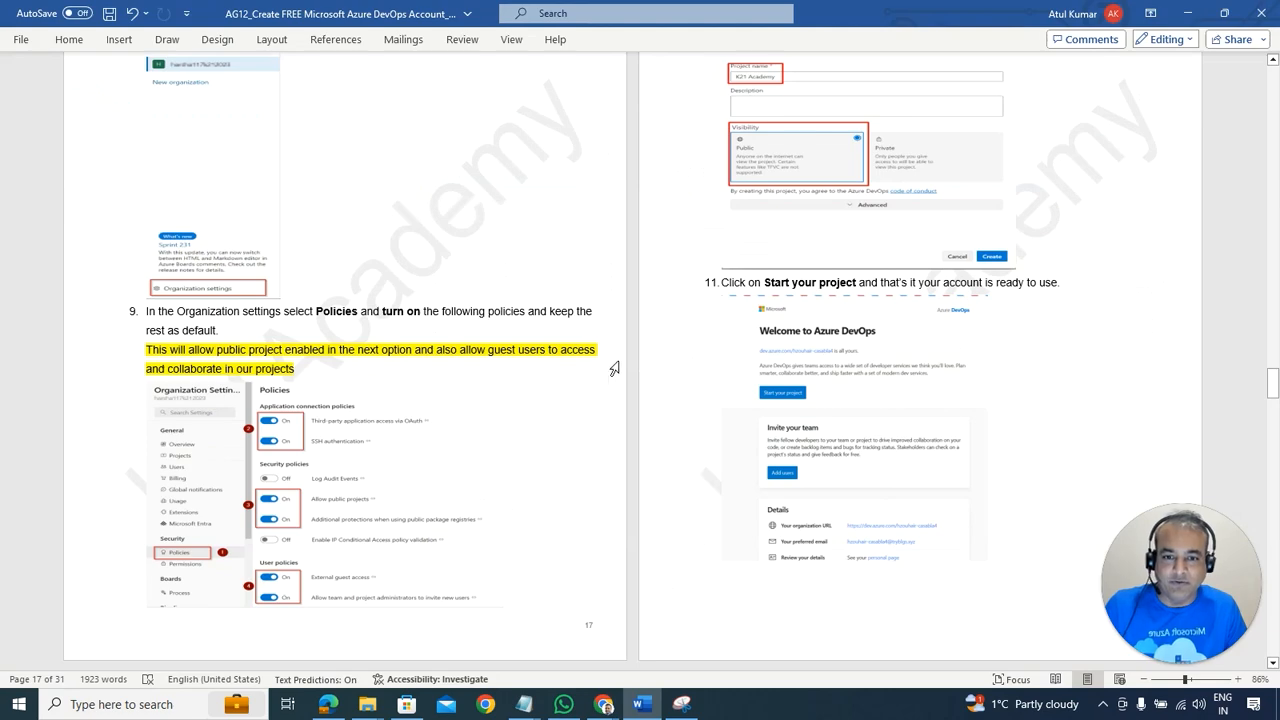
scroll(706, 347, down, 10)
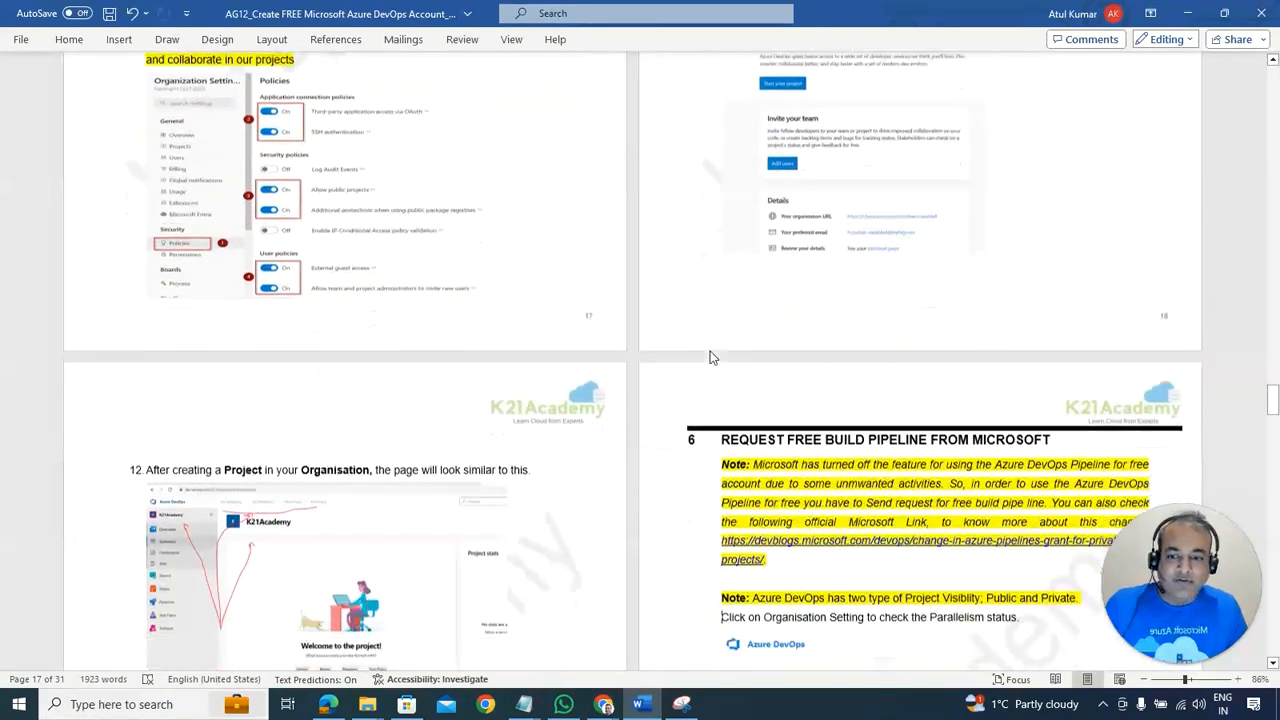
click(716, 349)
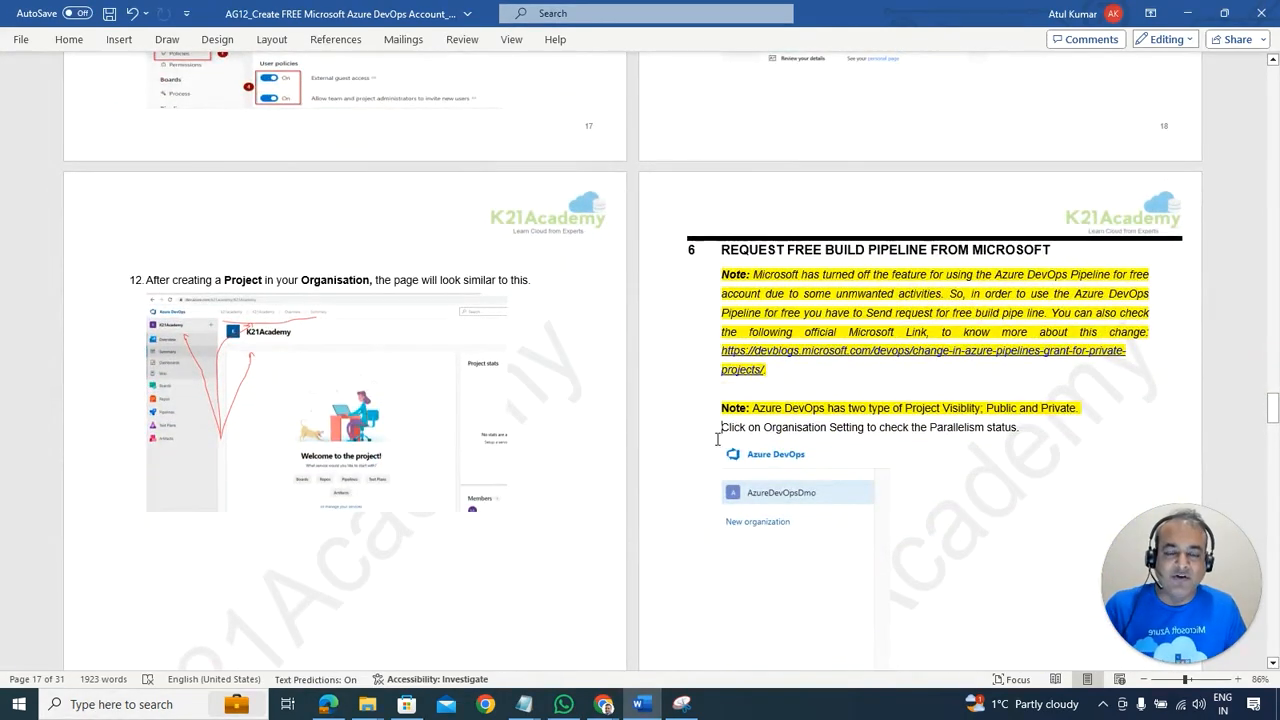
scroll(700, 400, down, 3)
scroll(697, 437, down, 1)
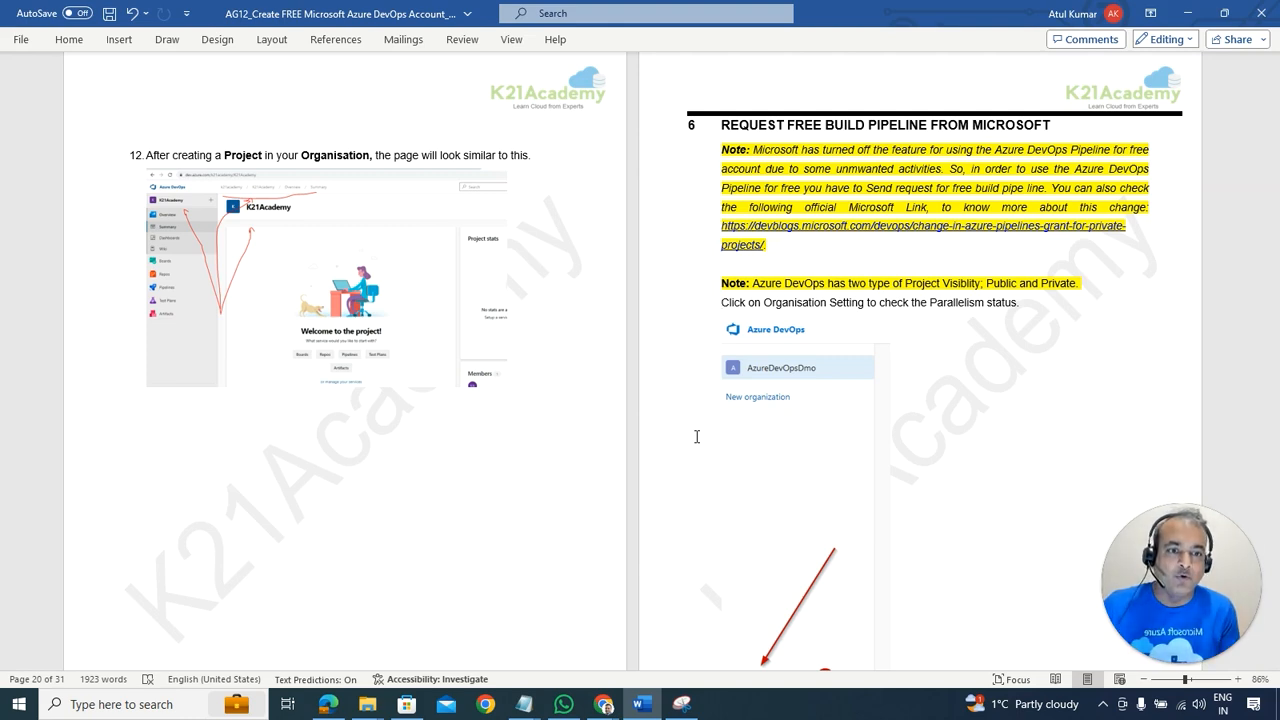
ctrl+click(829, 223)
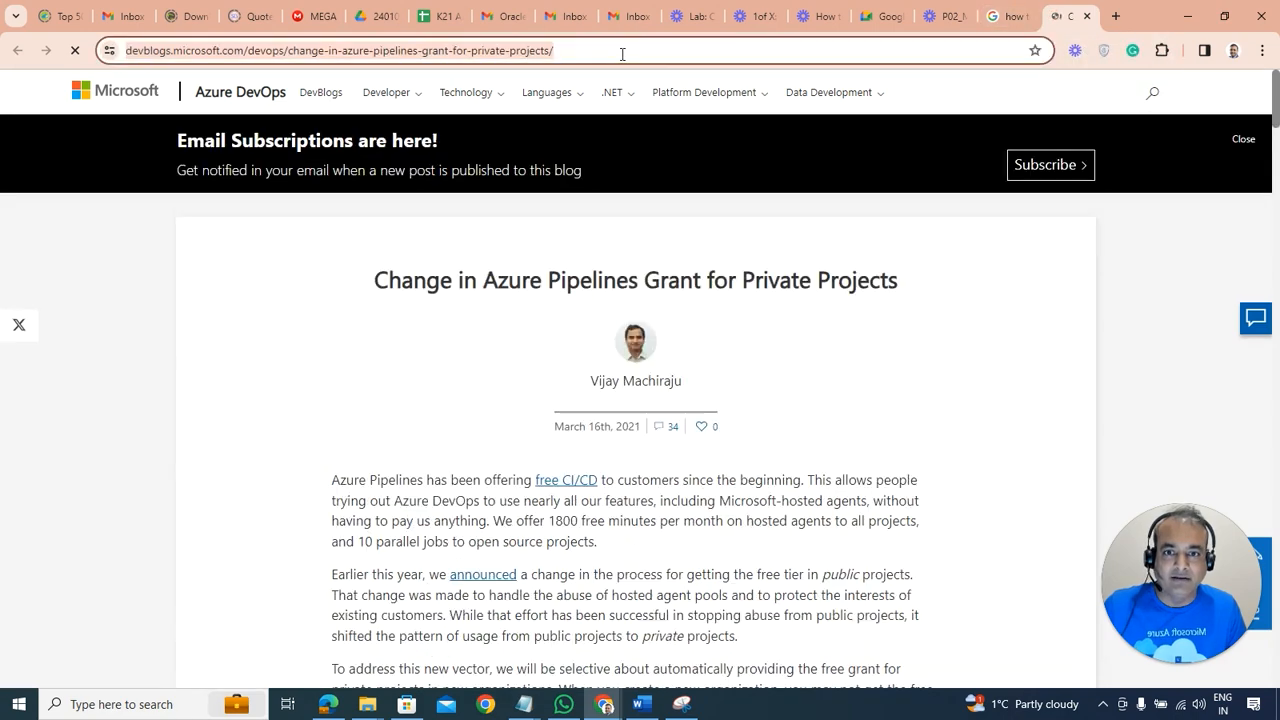
Step: Load the pasted devblogs article URL in a new incognito tab and scroll through it
key(alt+Tab)
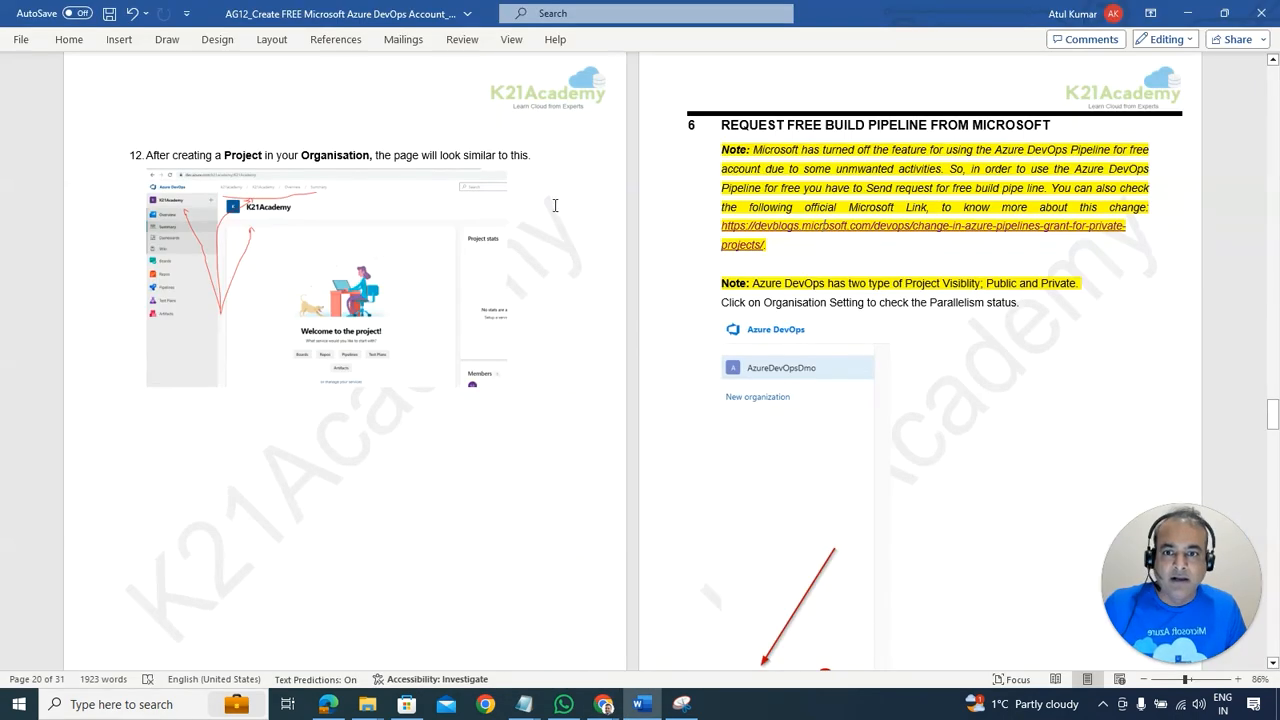
key(alt+Tab)
key(Tab)
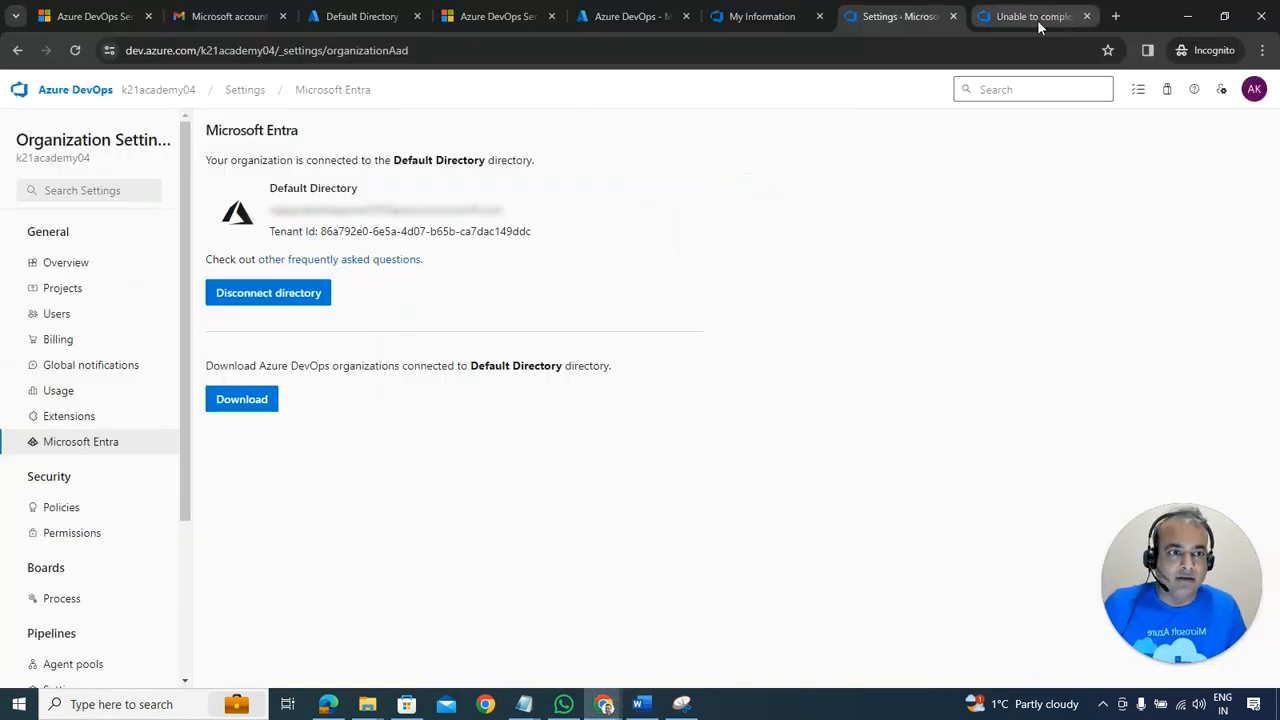
click(1113, 17)
text(https://devblogs.microsoft.com/devops/change-in-azure-pipelines-grant-for-private-projects/)
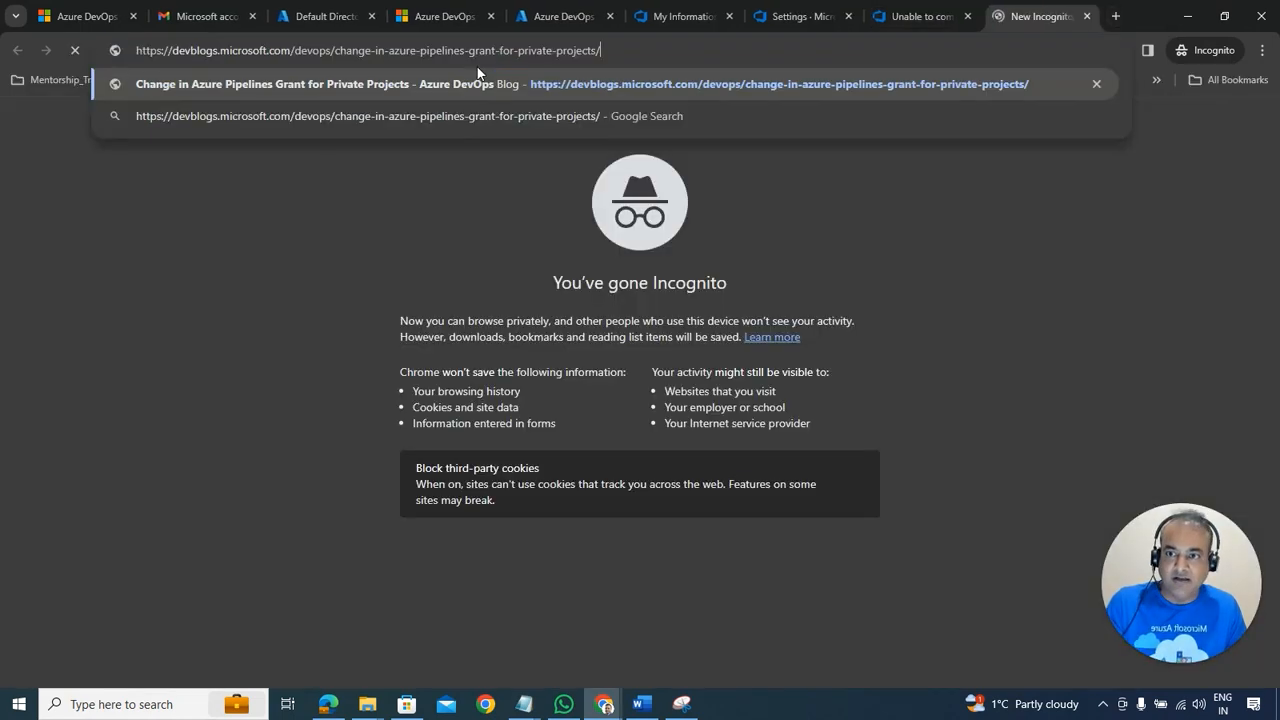
key(Return)
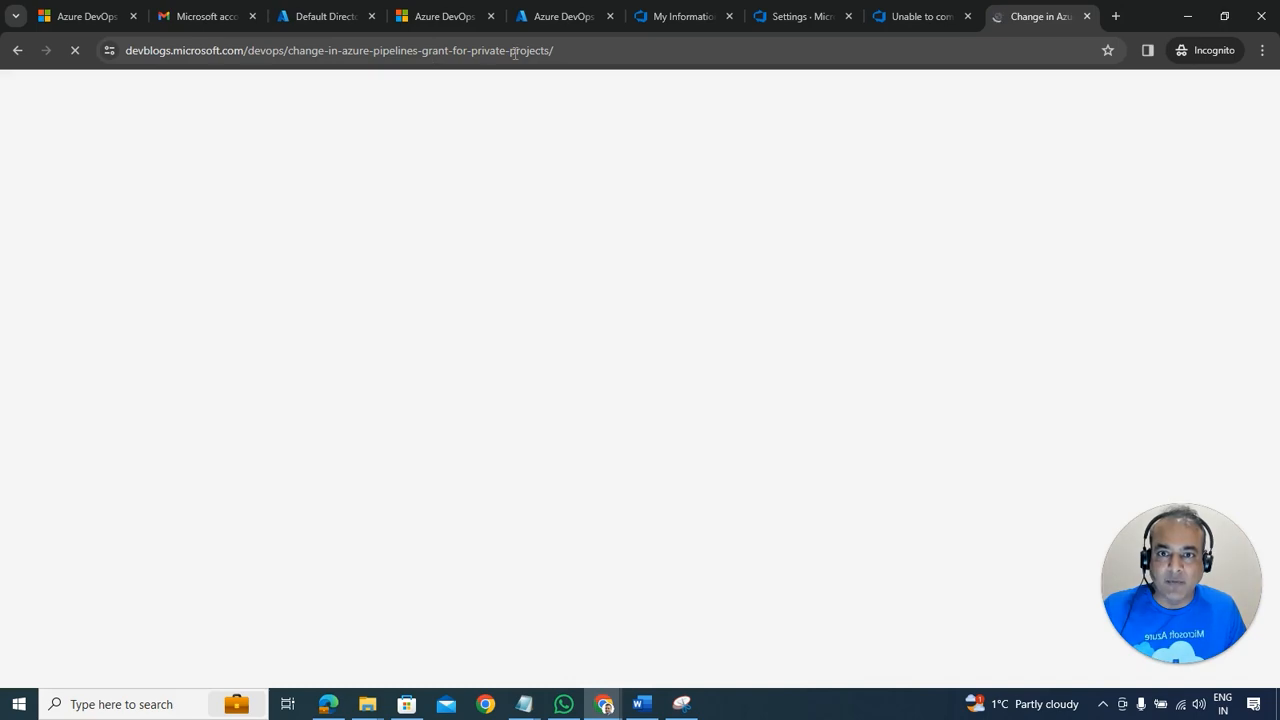
scroll(766, 363, down, 1)
scroll(766, 363, down, 8)
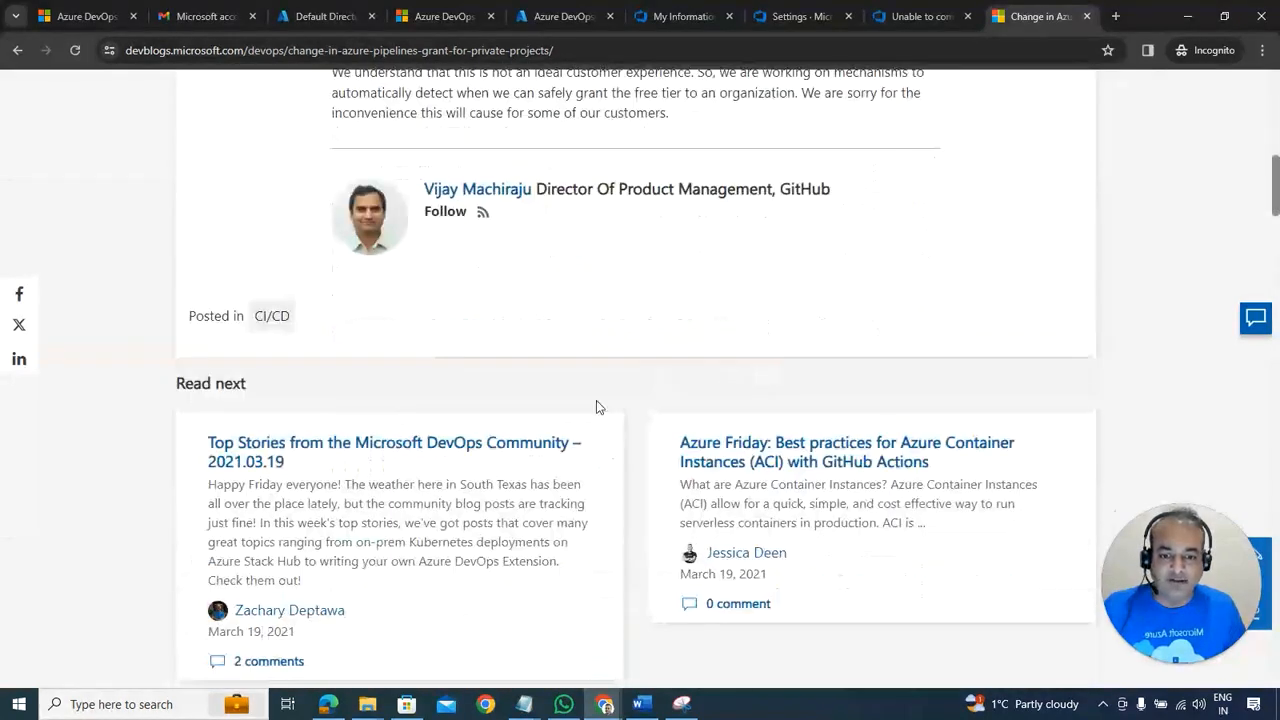
scroll(660, 388, down, 3)
Step: Scroll the Word guide to the Parallel Jobs step, then return to Azure DevOps organization settings
click(641, 704)
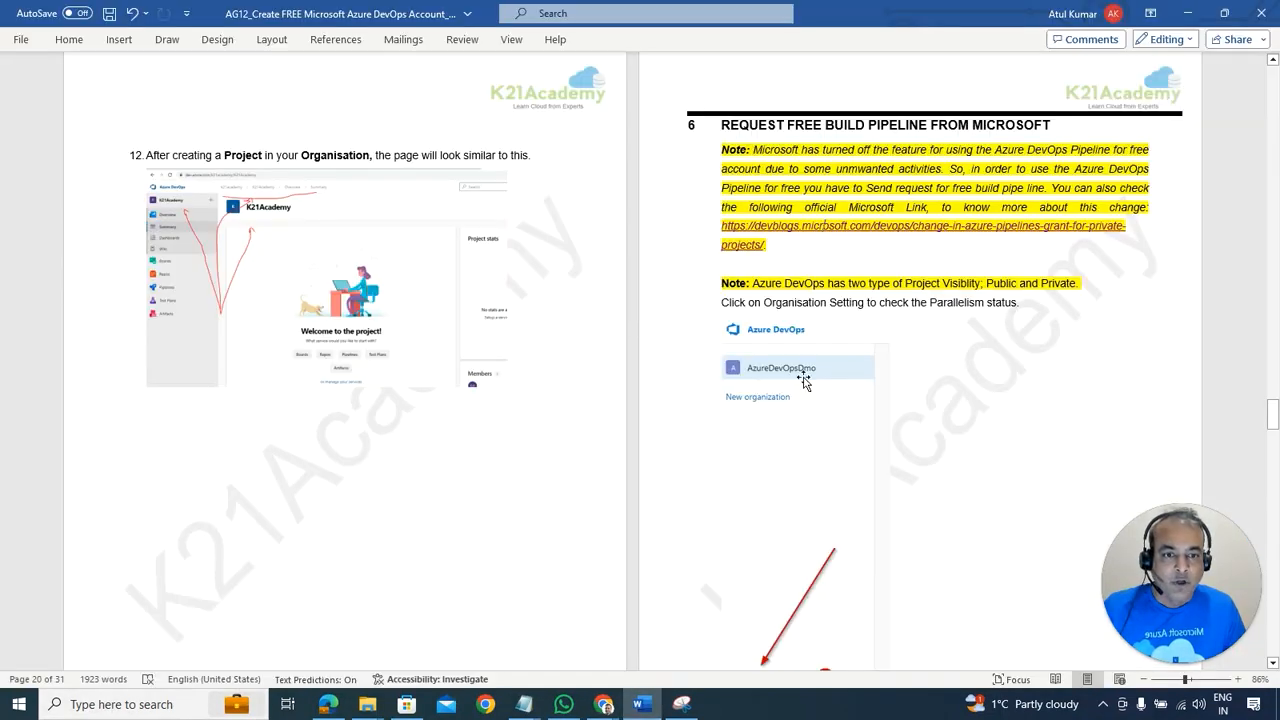
scroll(808, 343, down, 3)
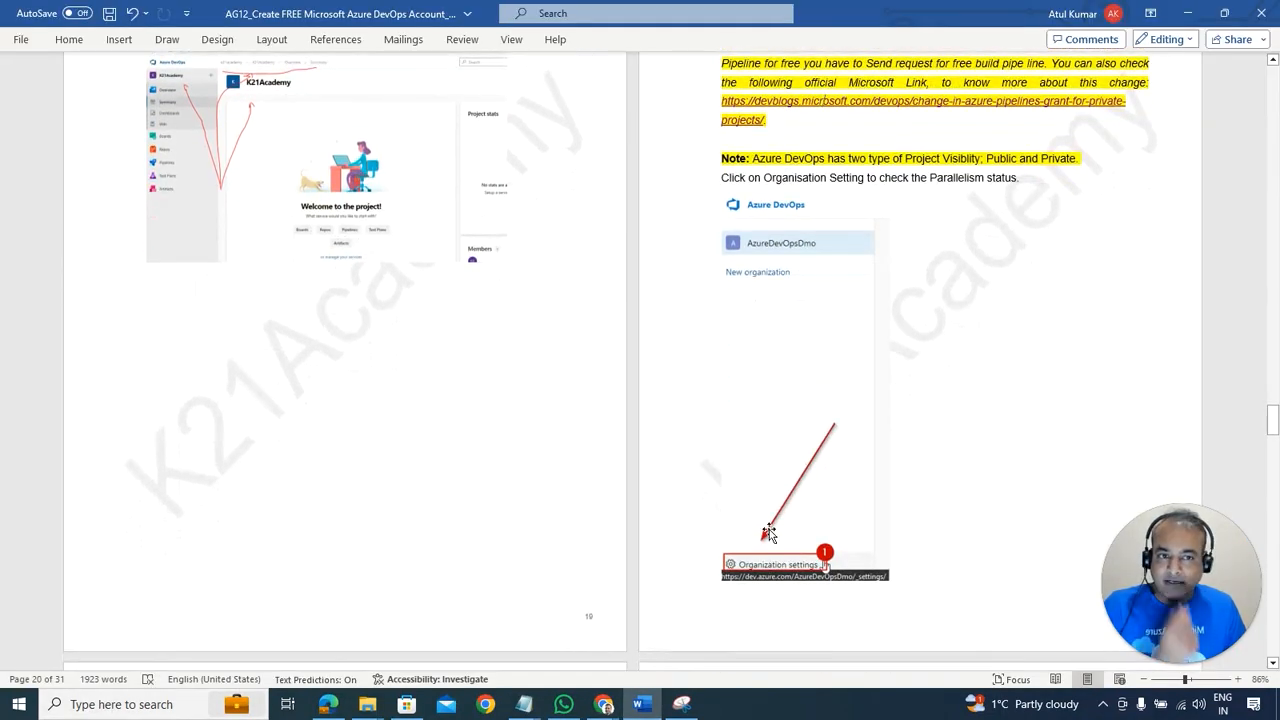
scroll(864, 497, down, 5)
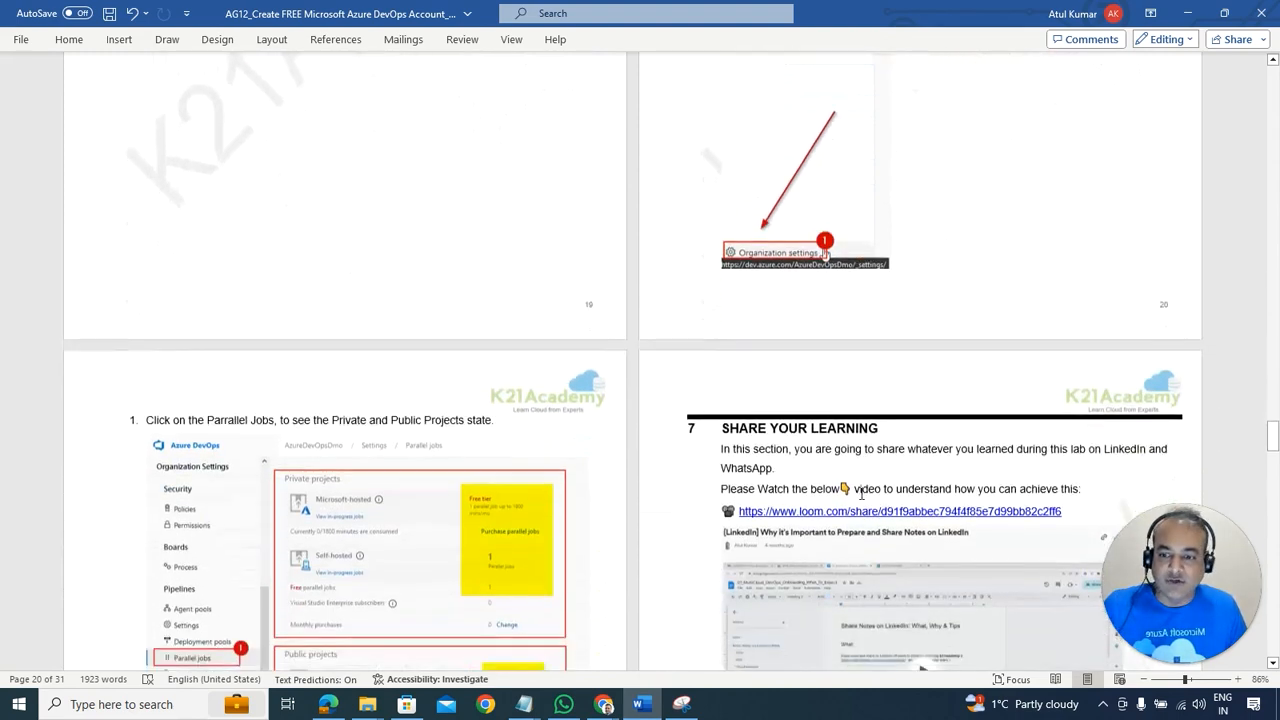
scroll(861, 493, down, 3)
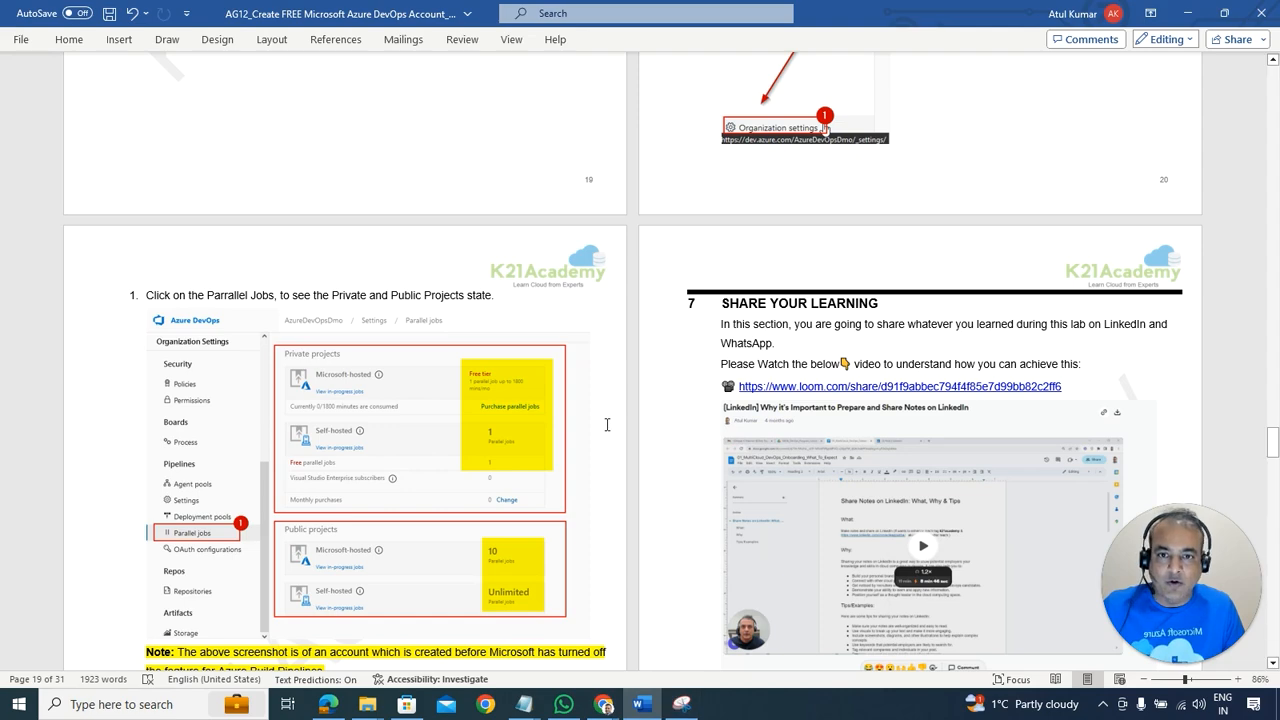
key(alt+Tab)
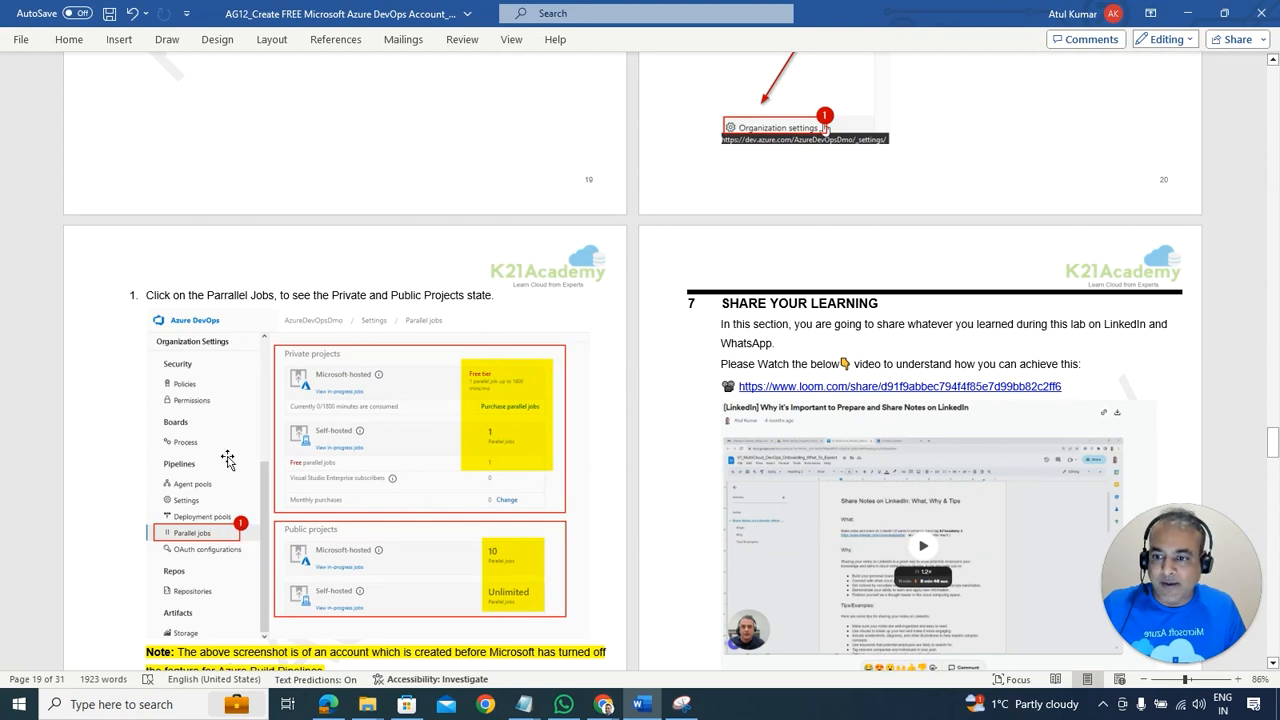
key(alt+Tab)
scroll(87, 429, down, 1)
Step: Scroll the settings sidebar and open Pipelines > Parallel jobs
scroll(95, 470, down, 1)
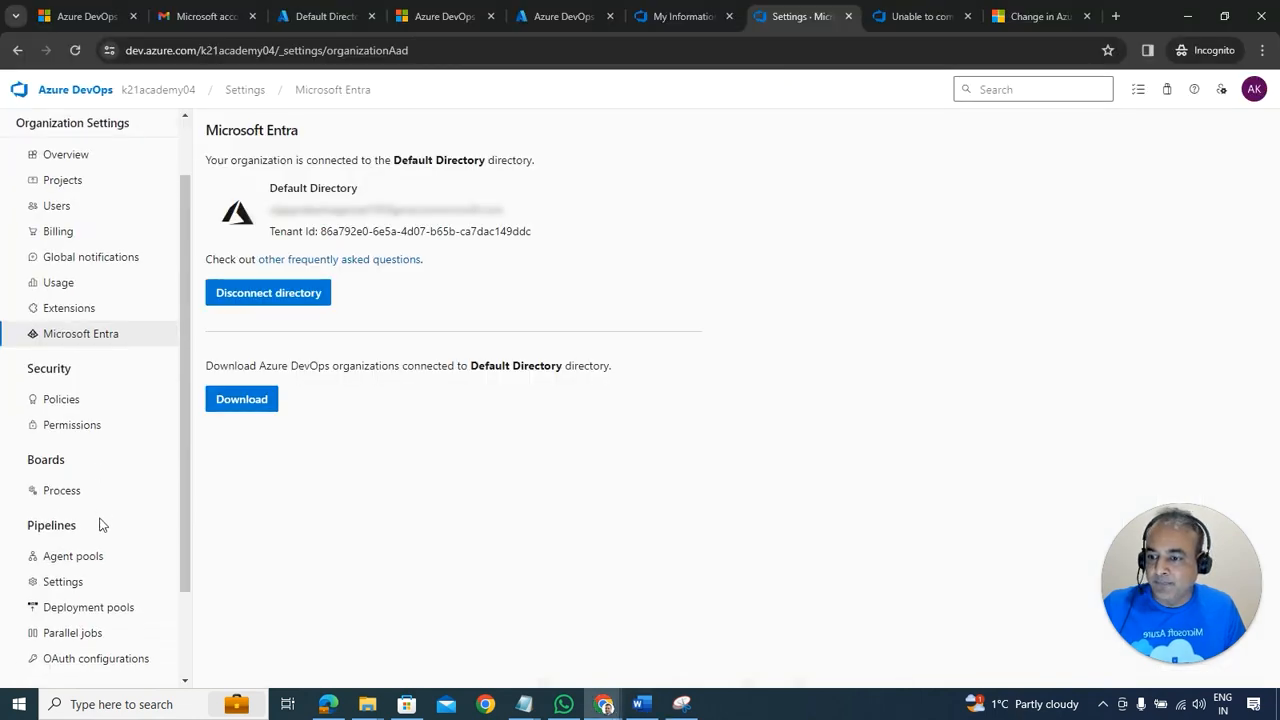
scroll(92, 560, down, 1)
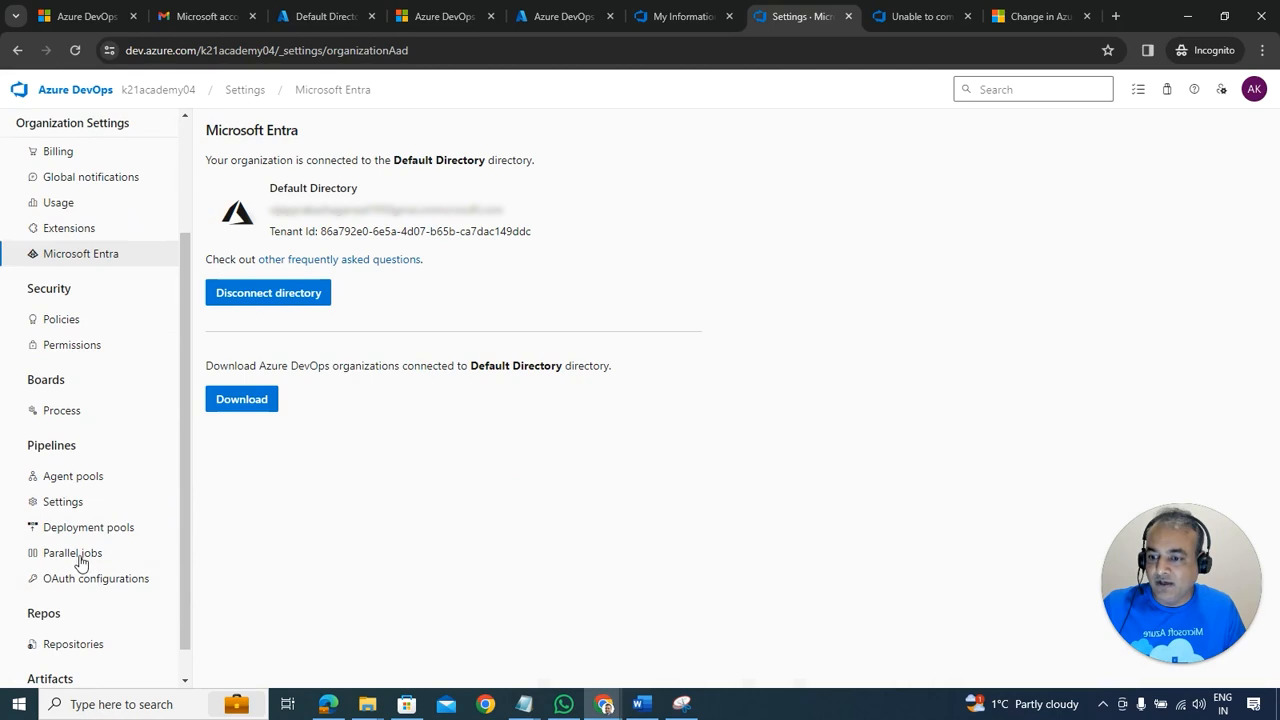
click(84, 557)
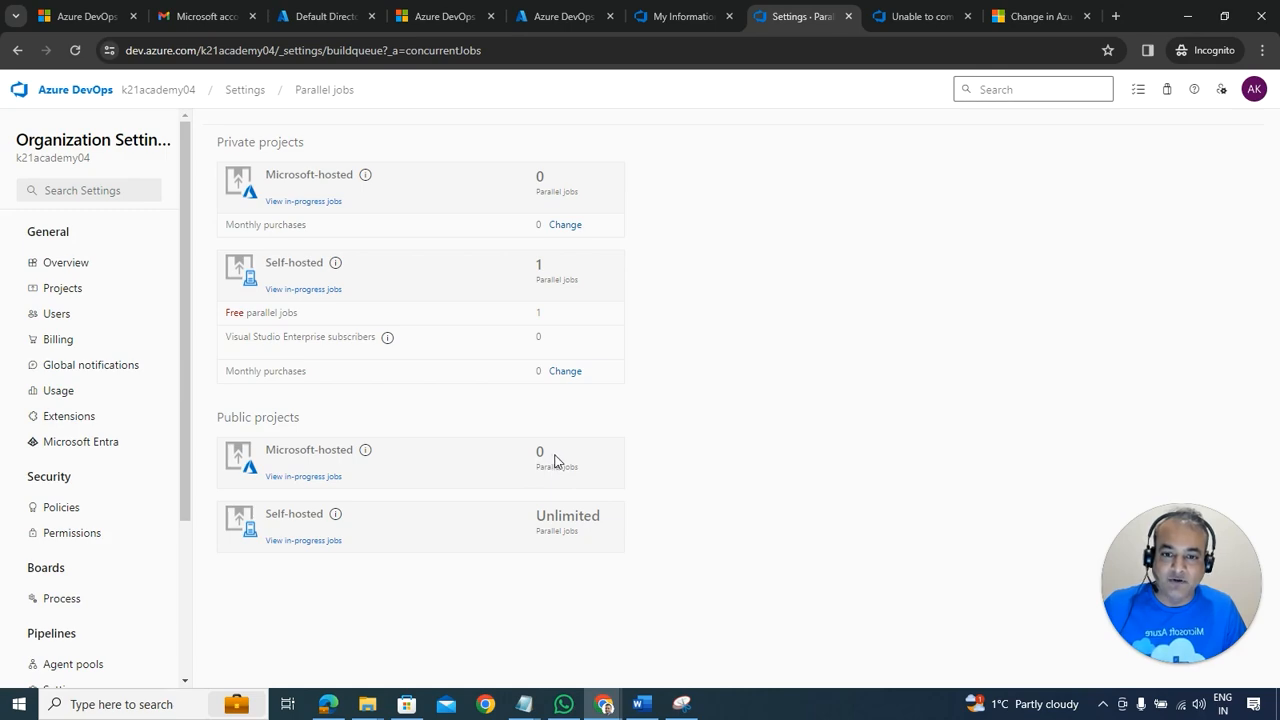
Step: Switch to the Word lab guide and scroll to the Parallel Jobs step on page 19
key(alt+Tab)
scroll(696, 432, down, 3)
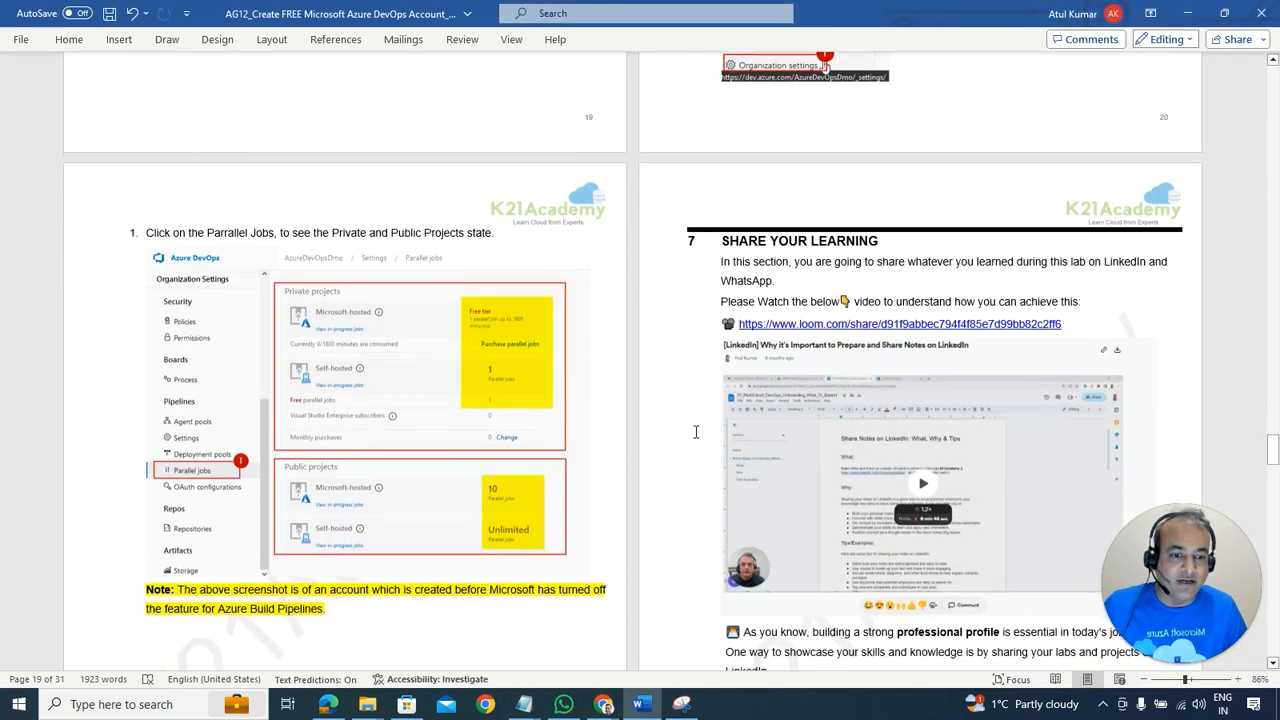
scroll(696, 432, down, 6)
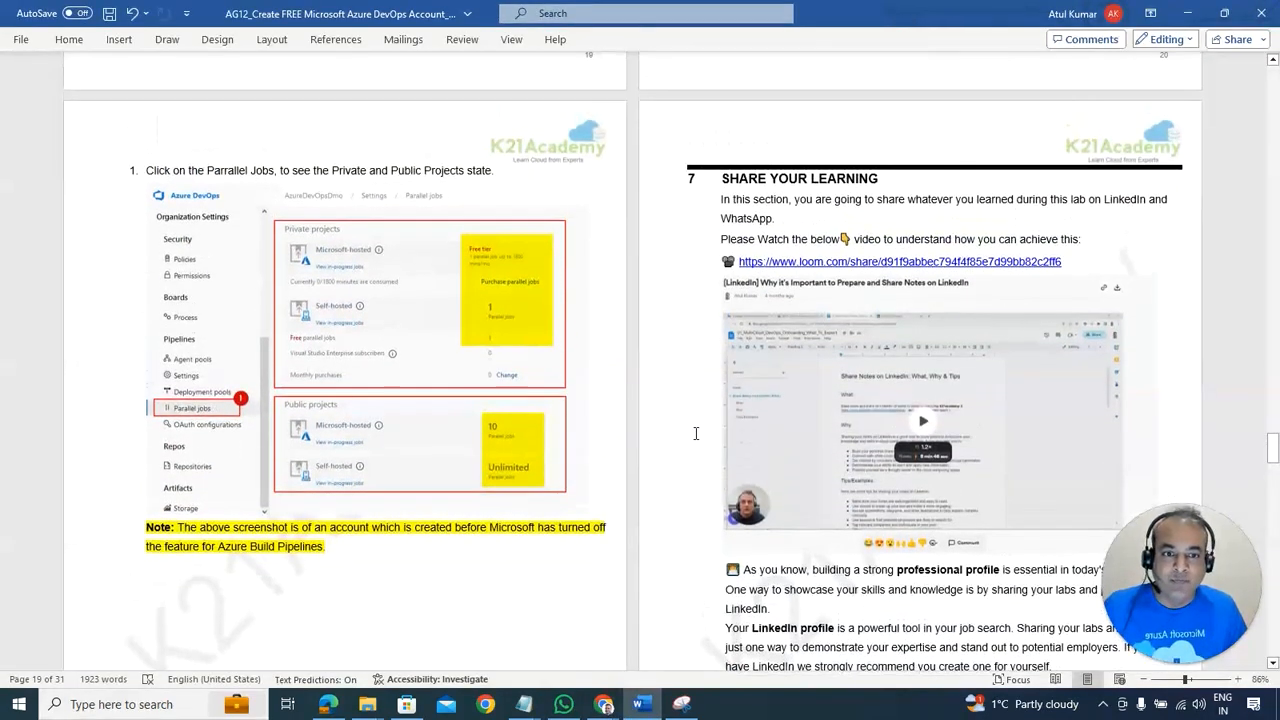
scroll(702, 432, up, 9)
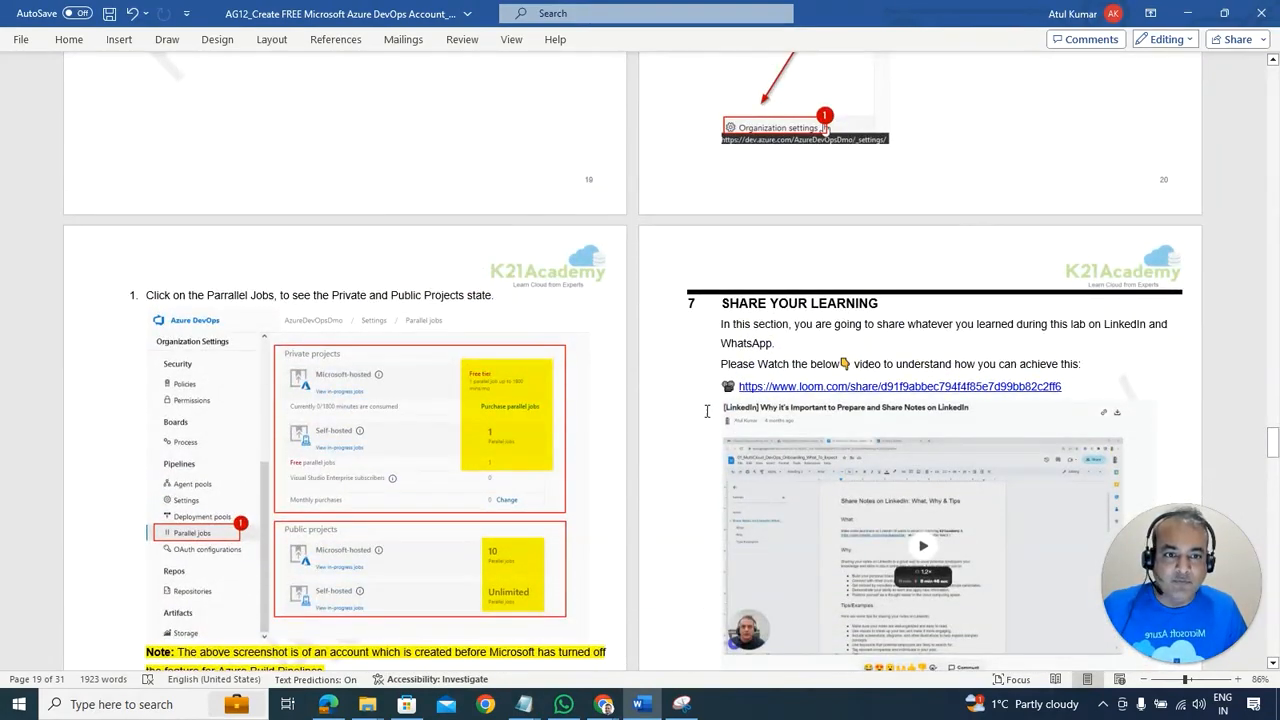
scroll(702, 432, up, 9)
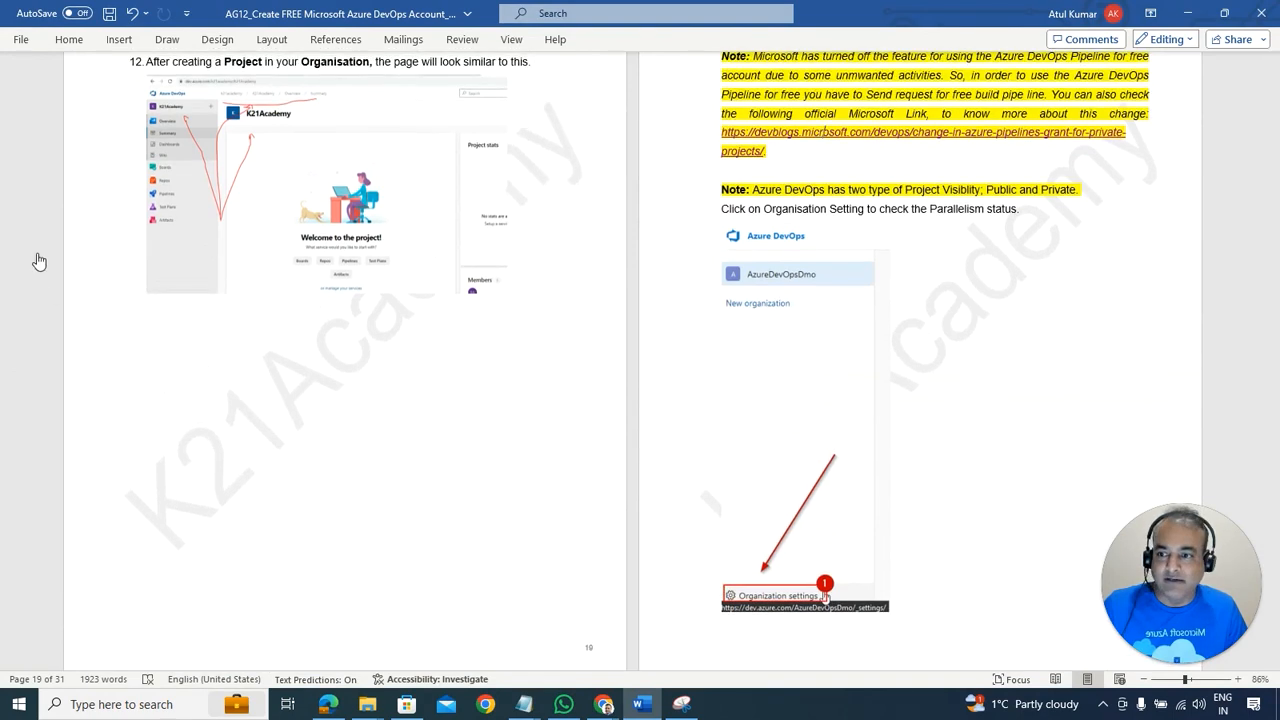
scroll(494, 323, down, 8)
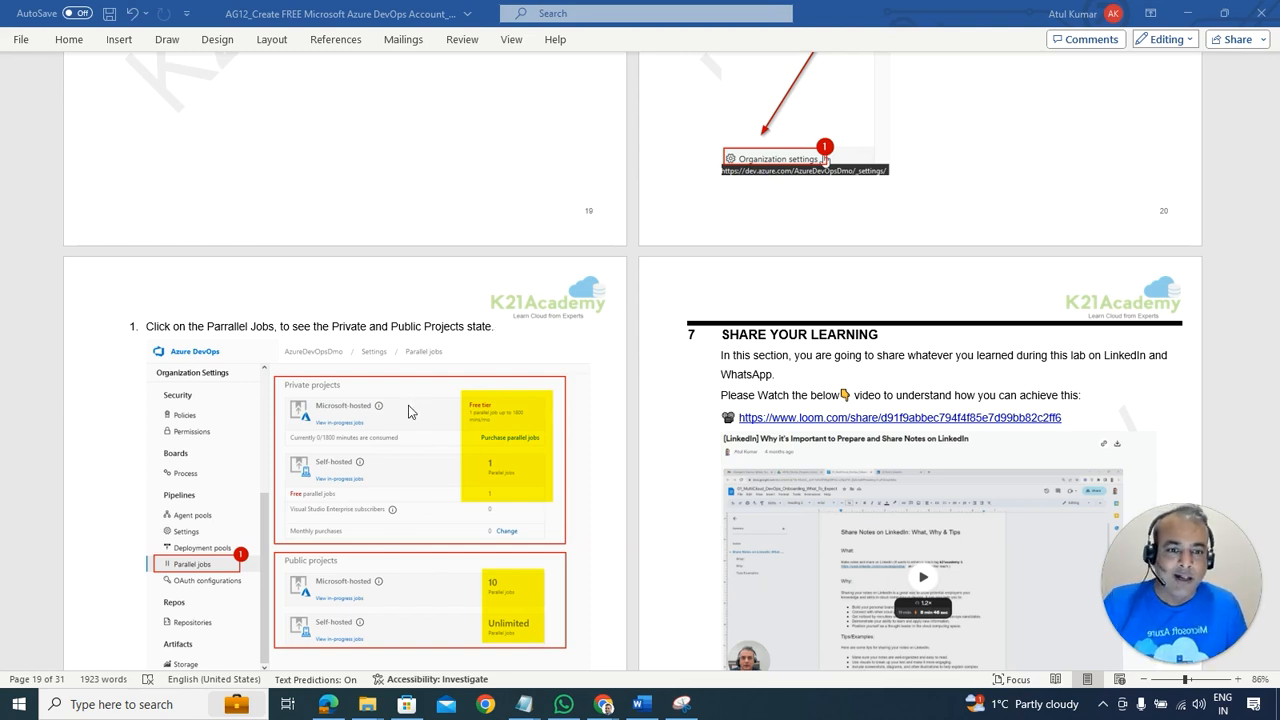
scroll(585, 330, down, 1)
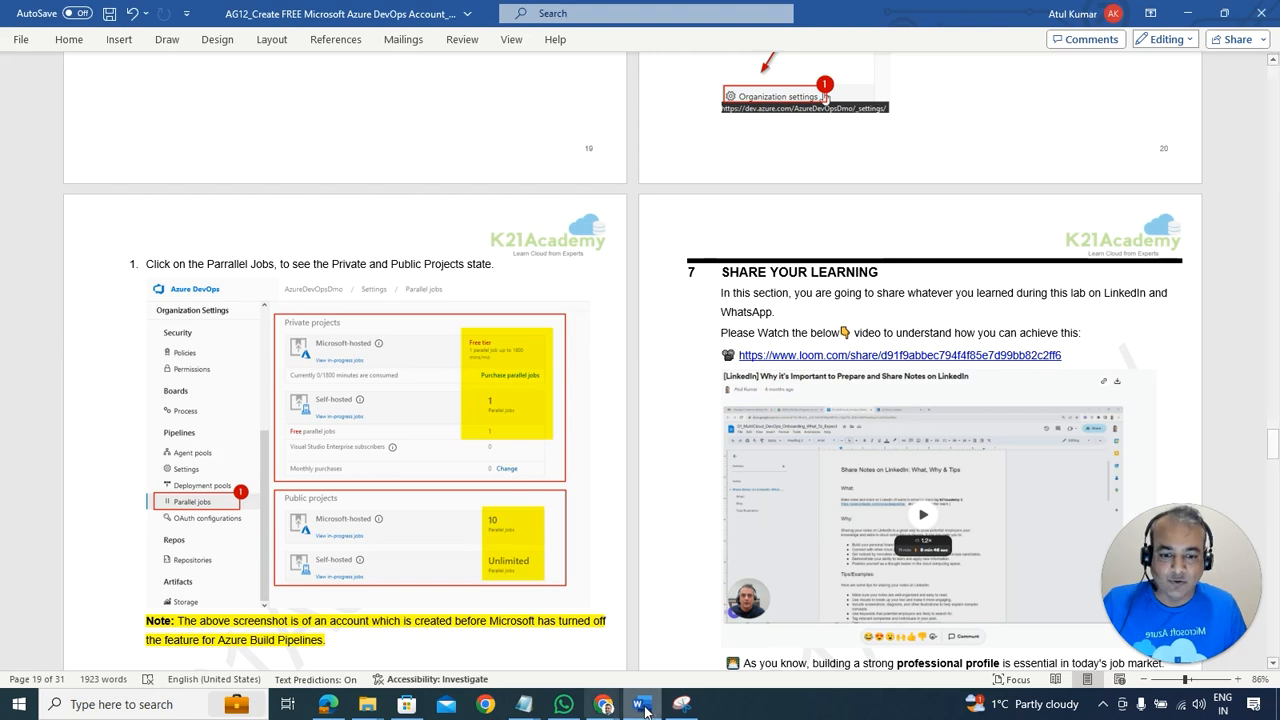
click(604, 704)
click(733, 651)
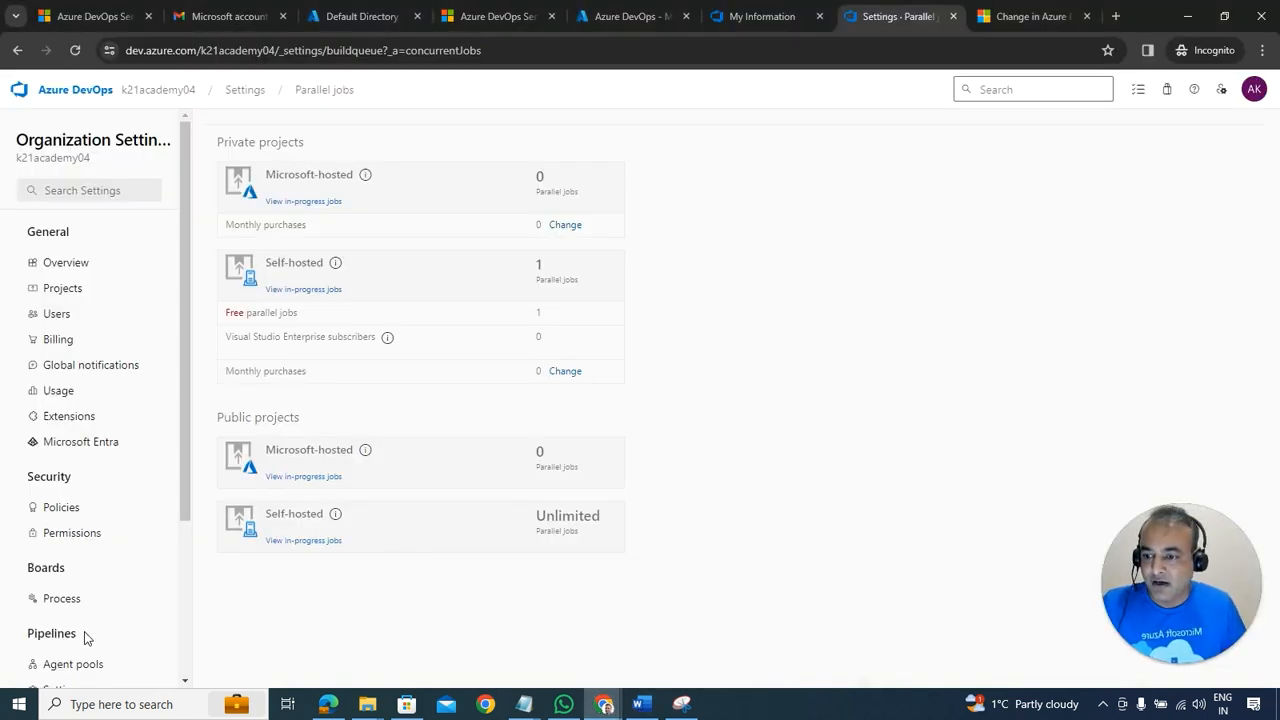
scroll(86, 630, down, 3)
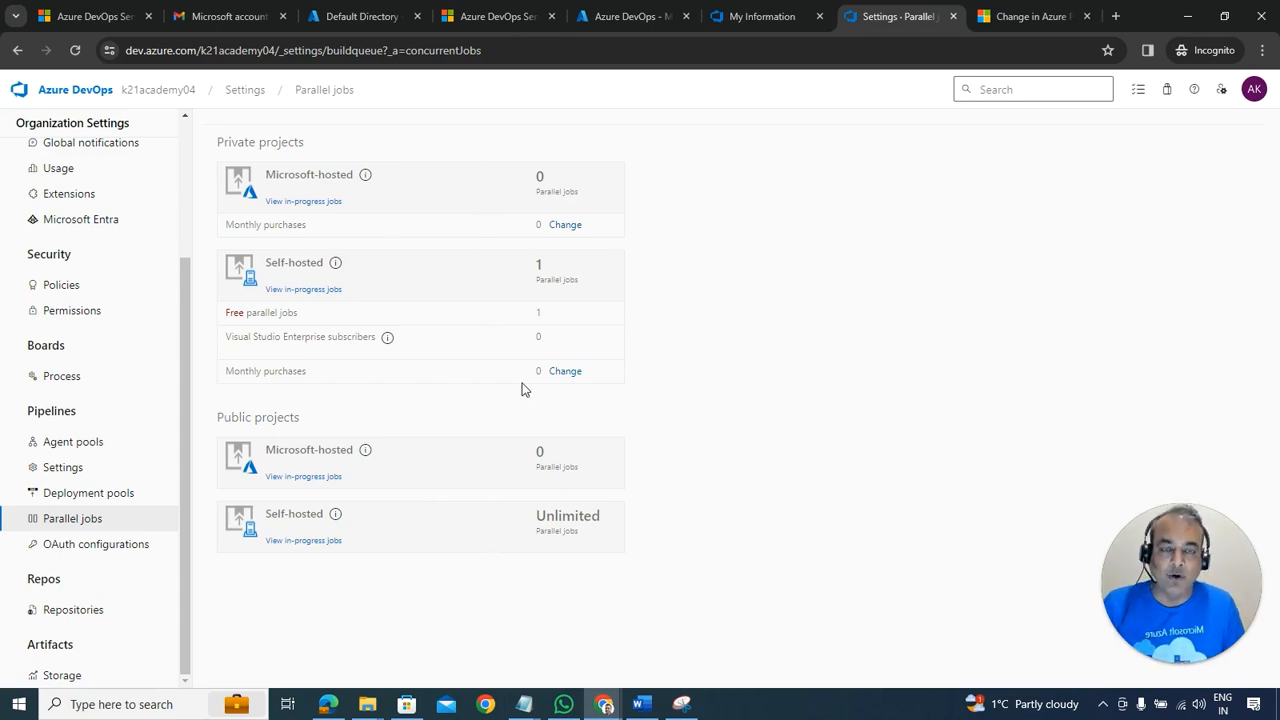
key(alt+Tab)
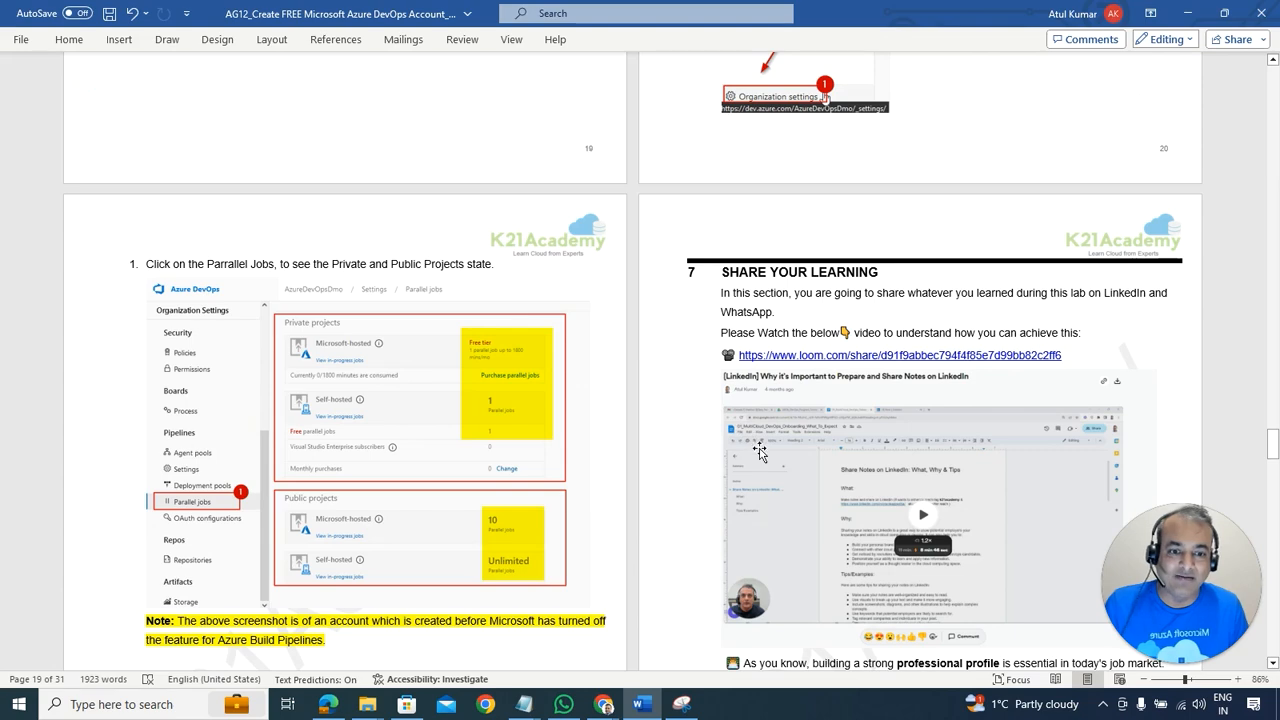
Step: Scroll through section 7, Share Your Learning, in the lab guide
scroll(752, 450, down, 2)
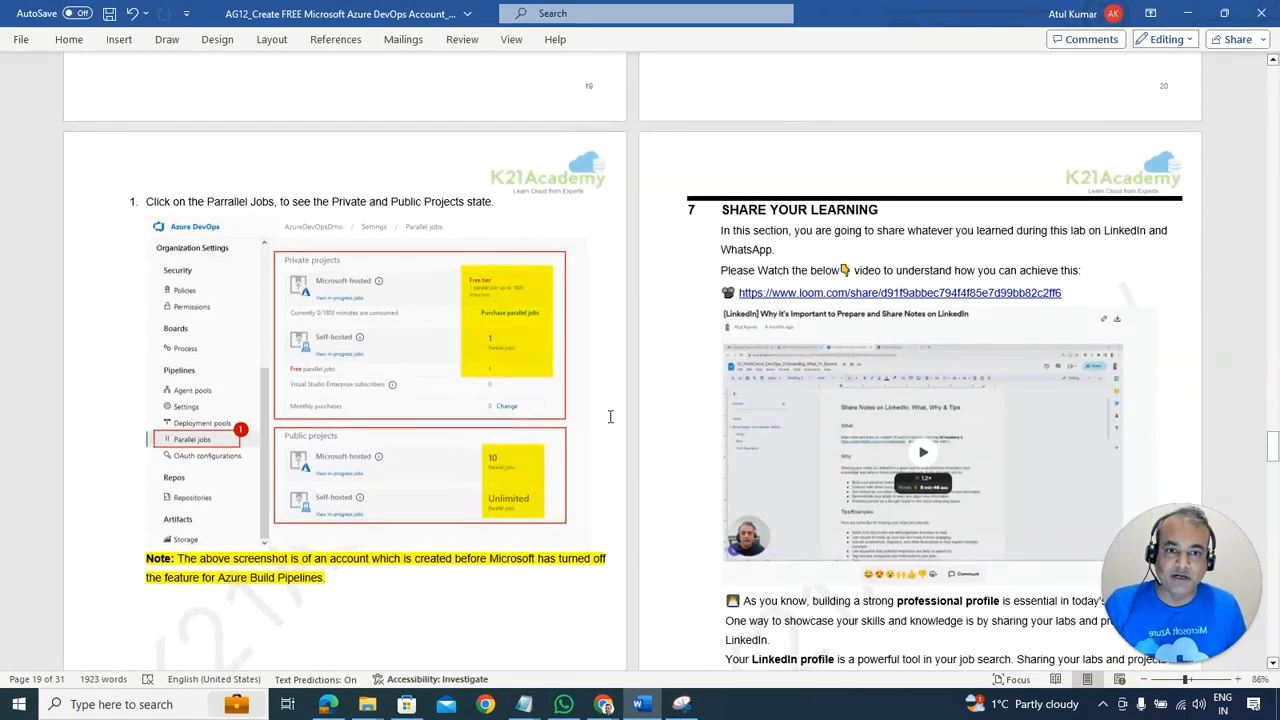
scroll(609, 415, up, 1)
scroll(610, 416, down, 2)
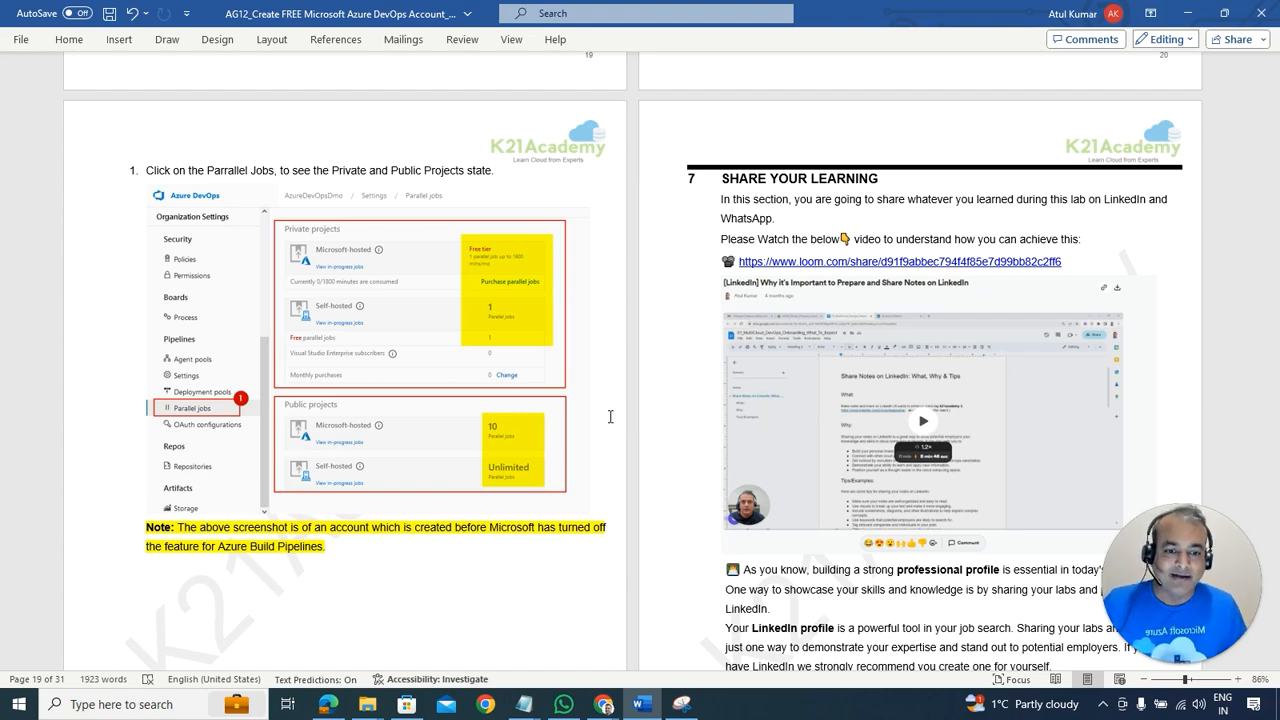
scroll(610, 416, down, 4)
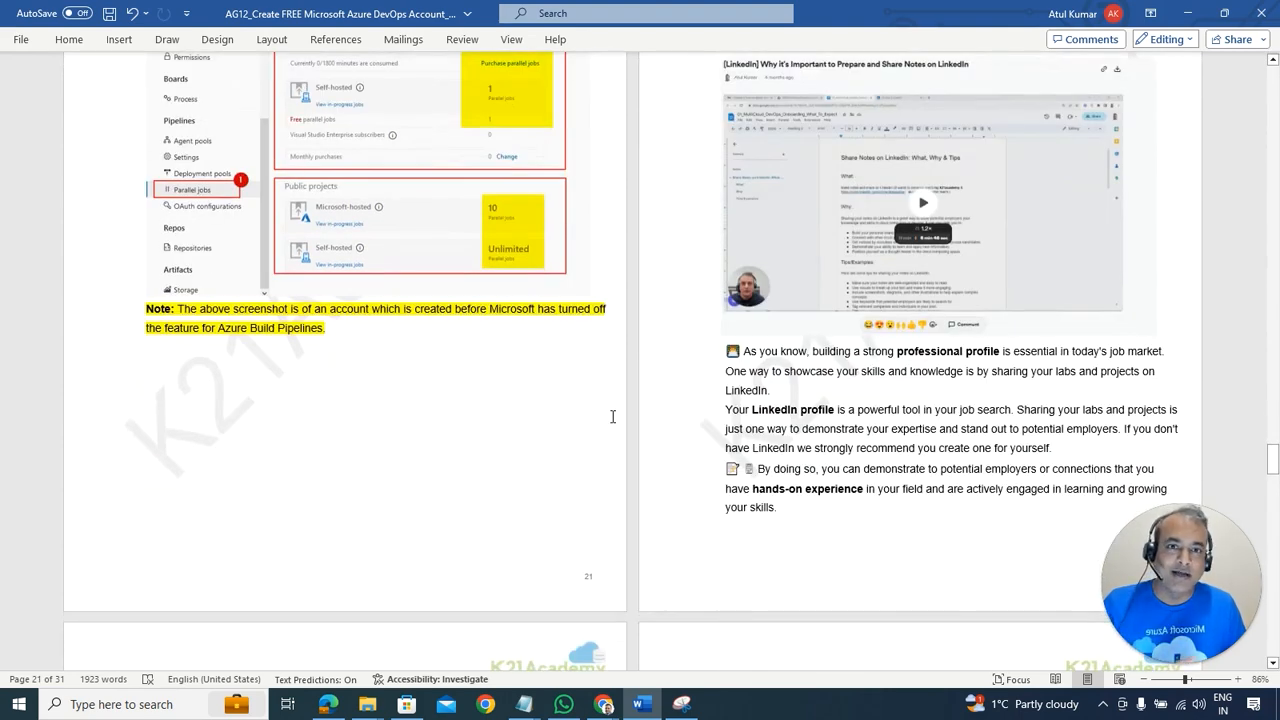
scroll(612, 416, up, 1)
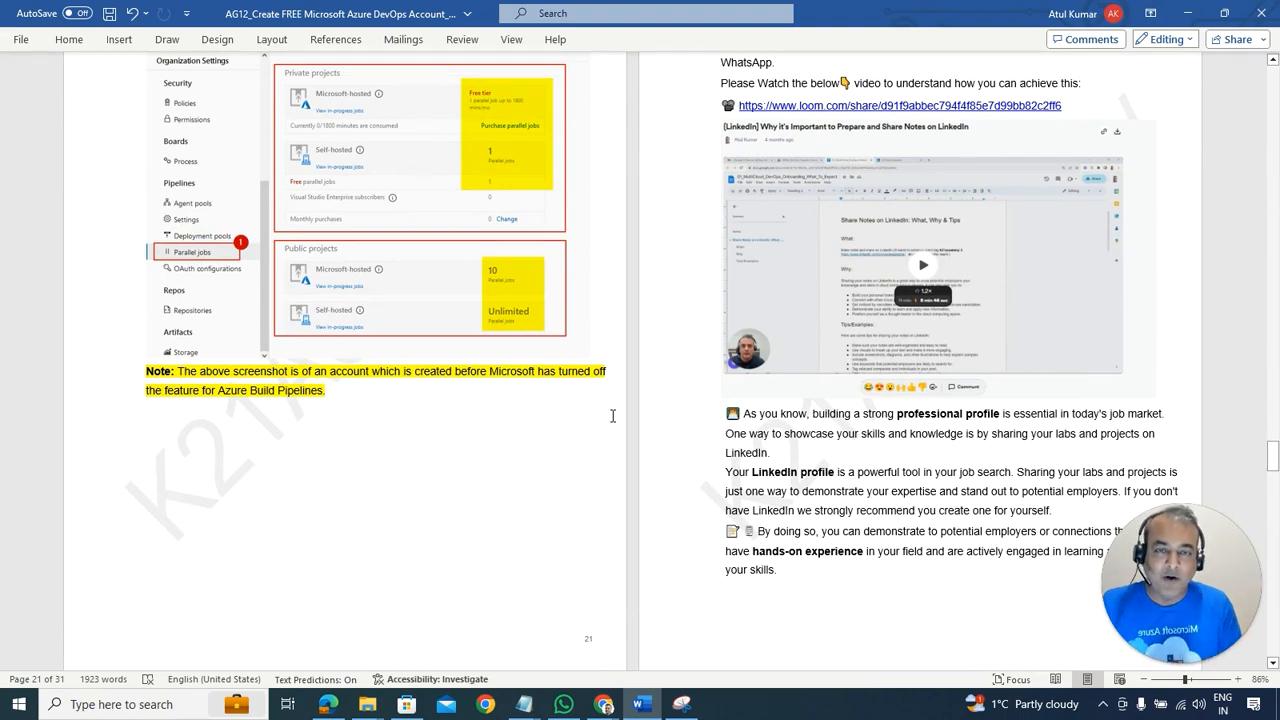
scroll(612, 420, down, 8)
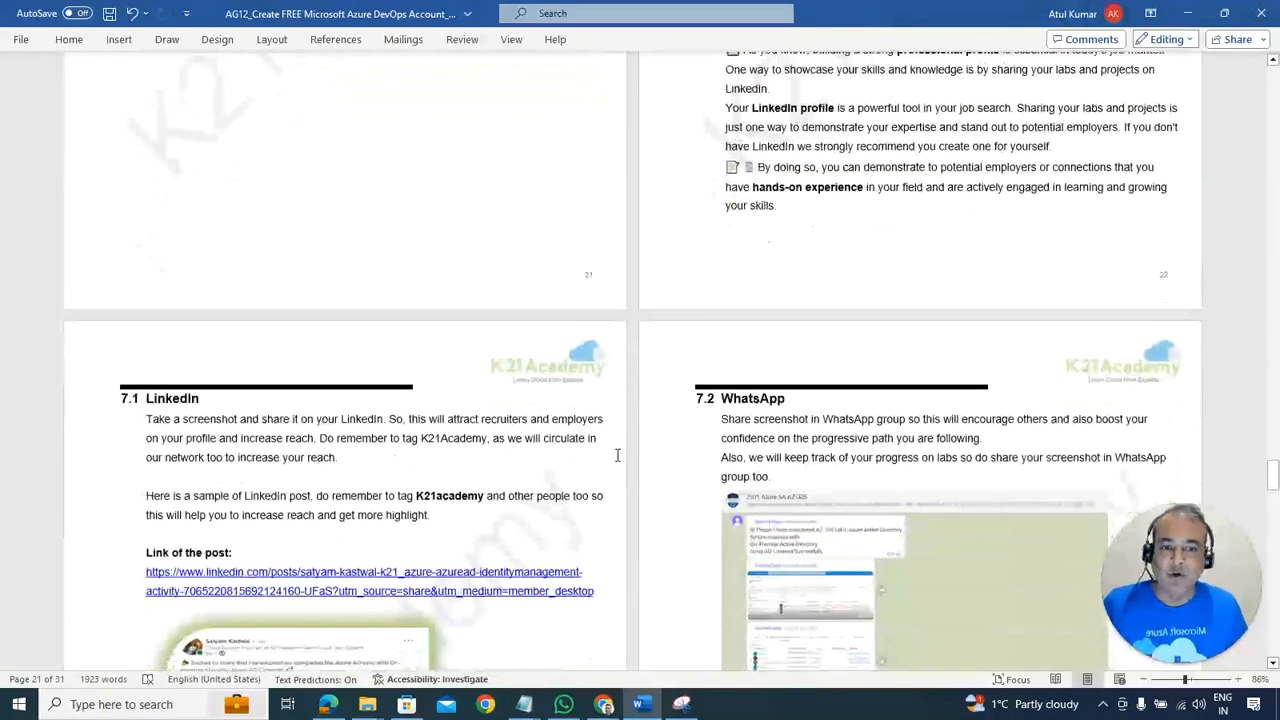
Step: Review section 8's Entra connection troubleshooting, then return to the title page and table of contents
scroll(618, 458, down, 2)
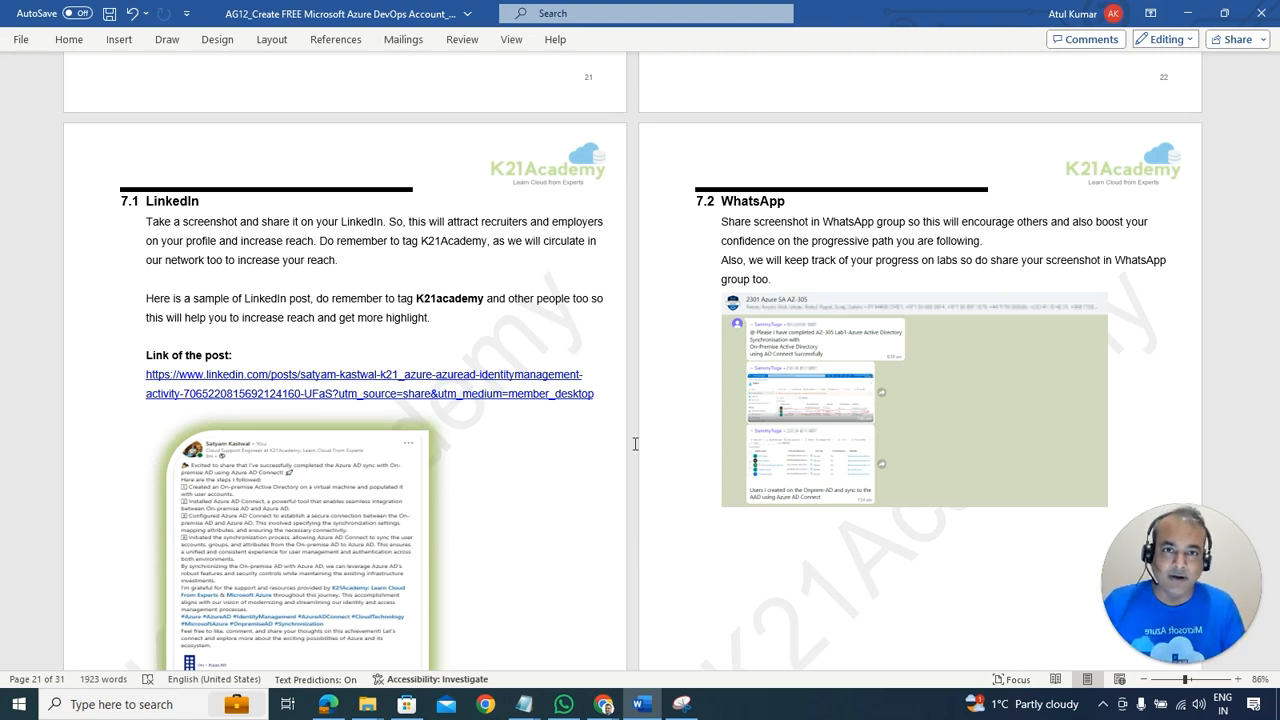
scroll(634, 443, down, 10)
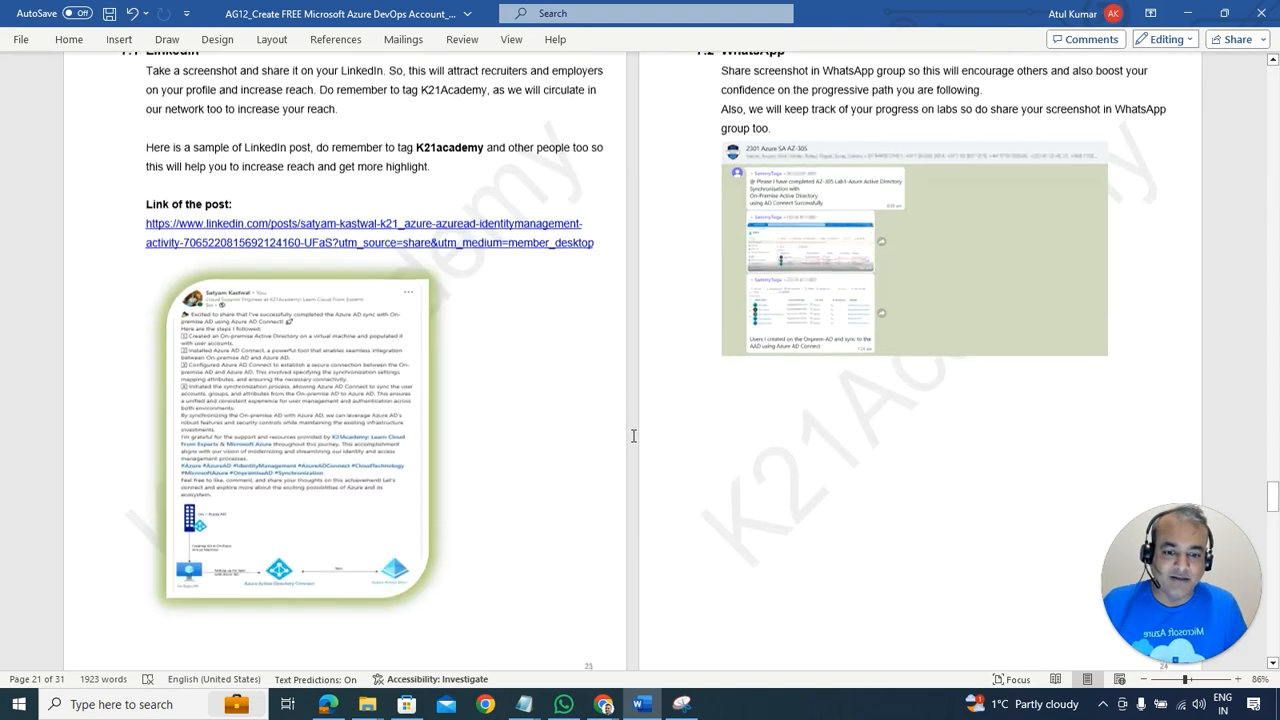
scroll(632, 438, down, 2)
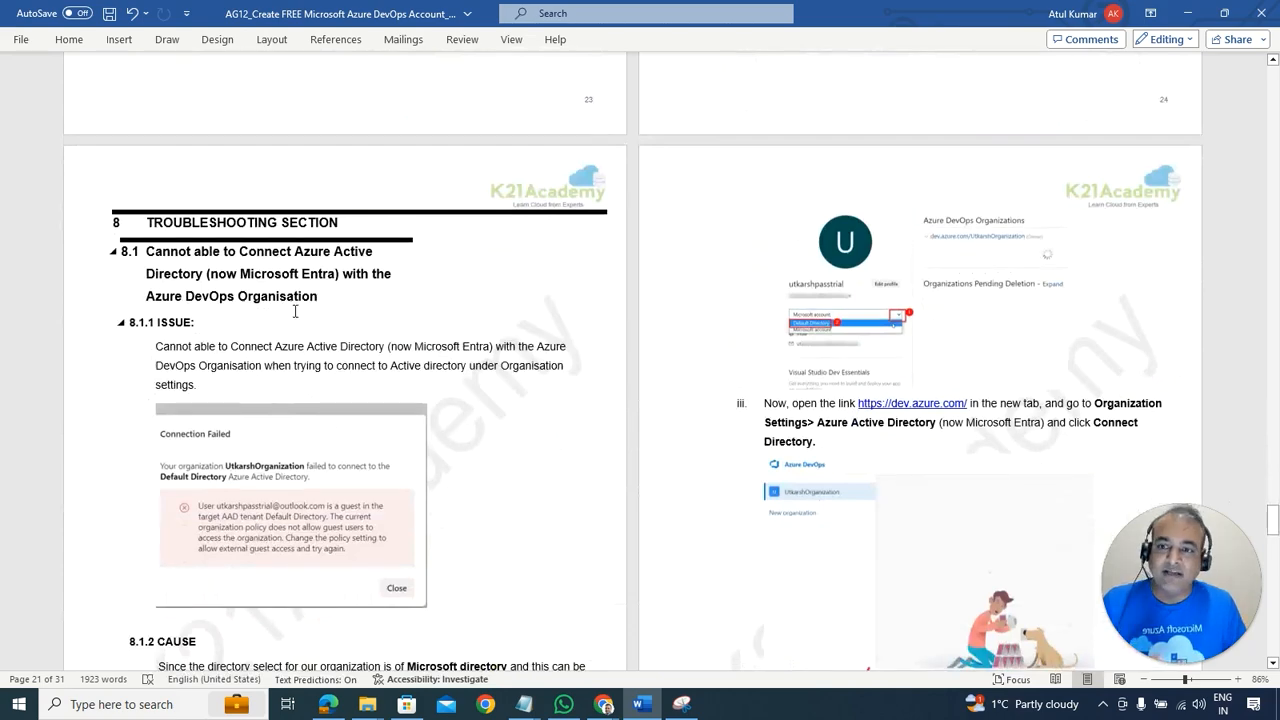
scroll(530, 333, down, 3)
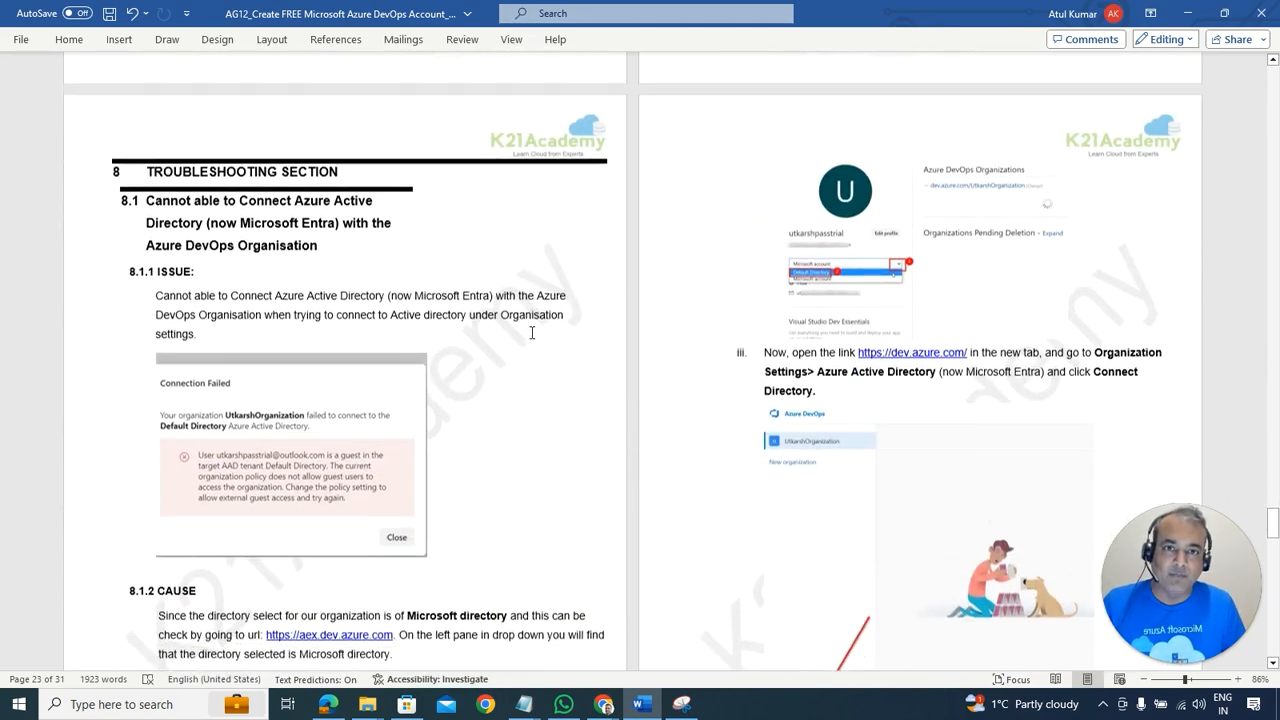
scroll(532, 333, down, 1)
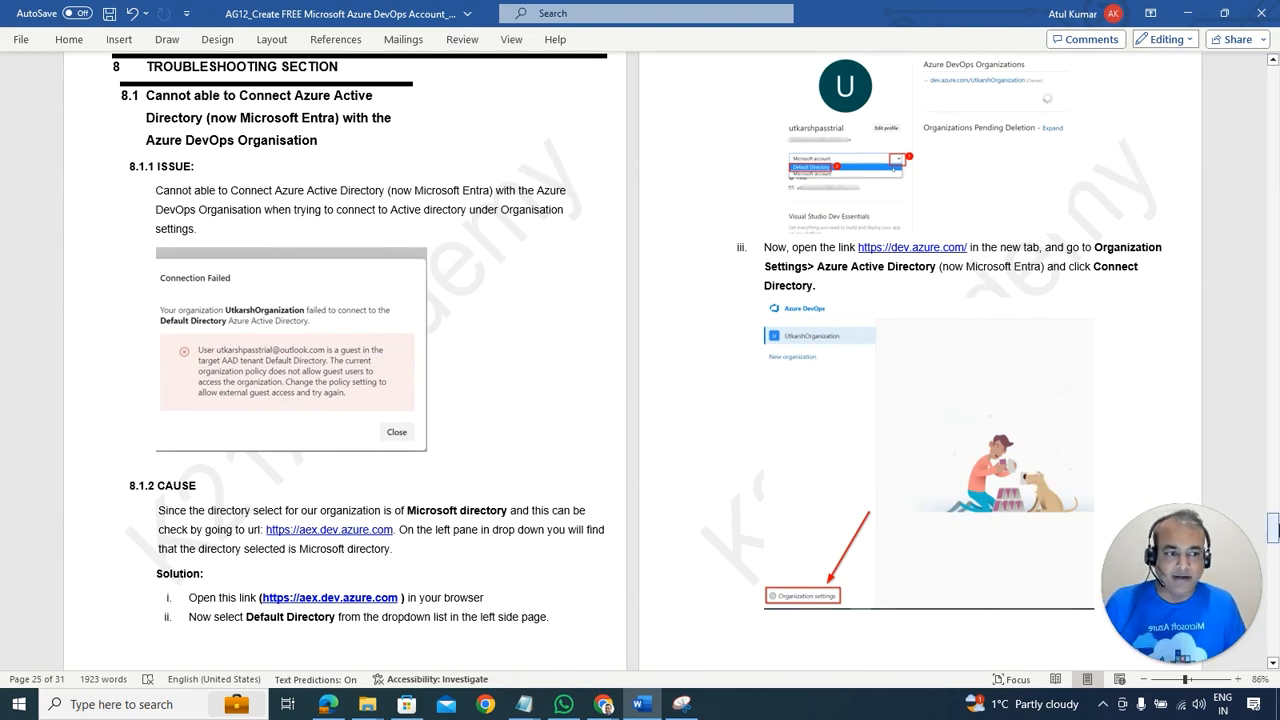
drag(1273, 530, 1265, 105)
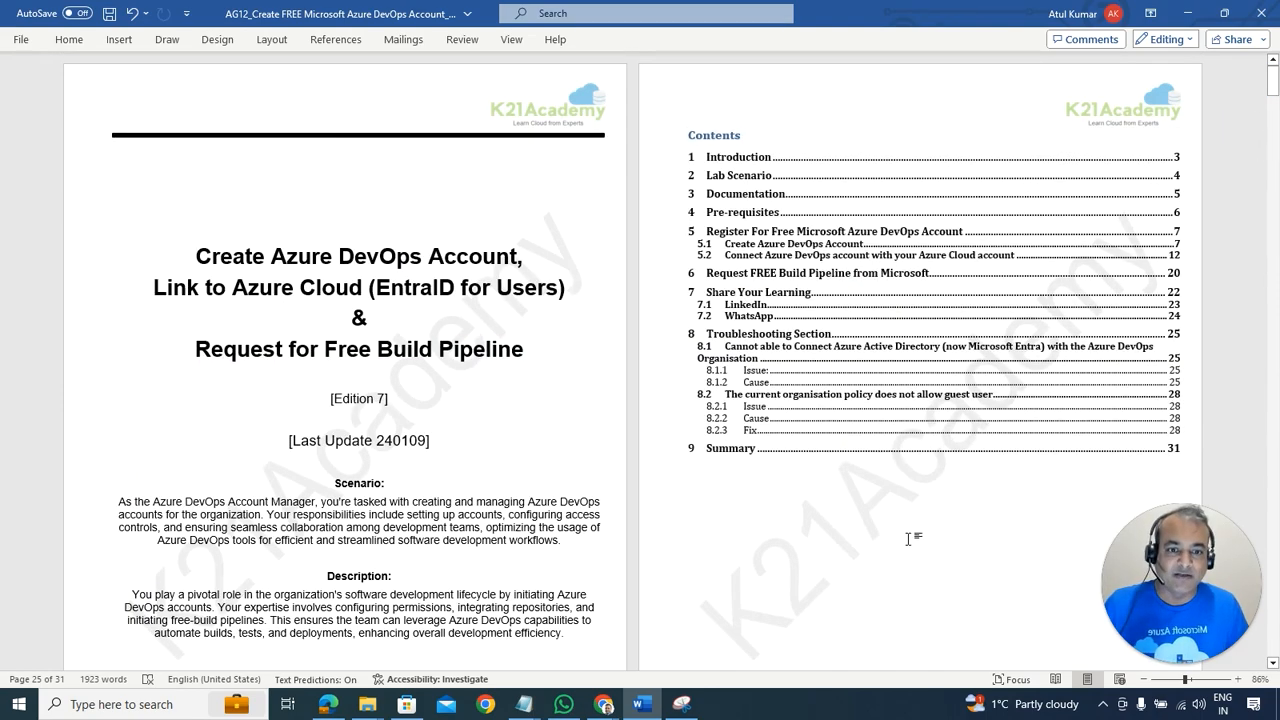